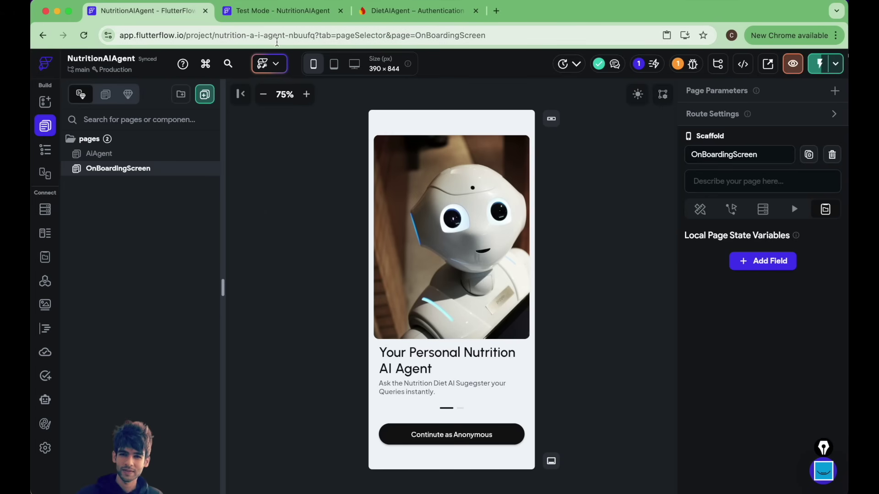
- In the running test app, ask the Nutrition AI "I want a low calorie Diet along with Nutriton Details"
key(ctrl+Tab)
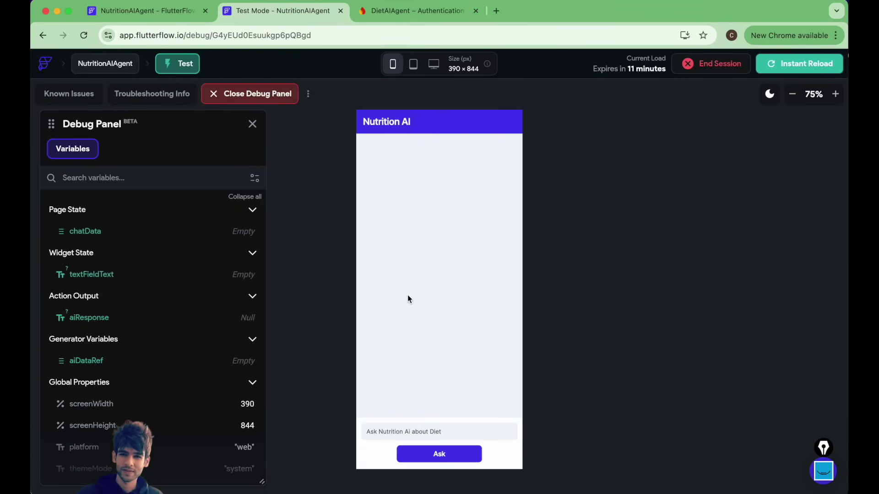
click(383, 433)
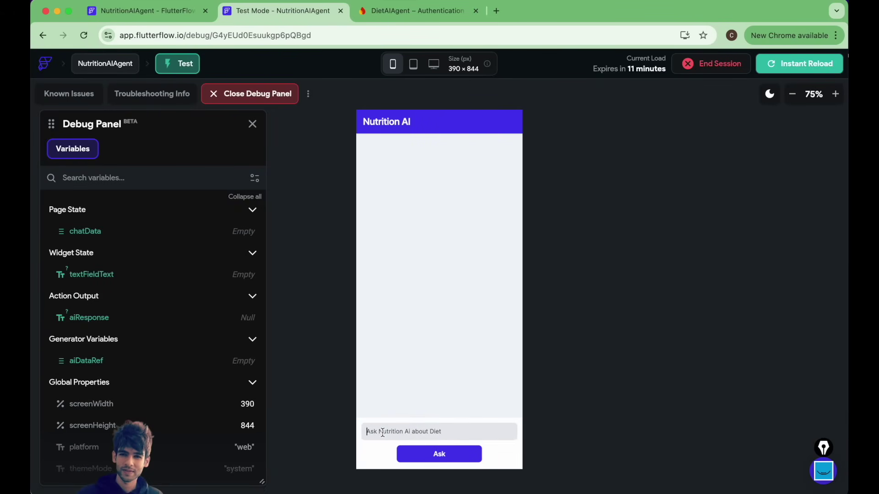
text(I low)
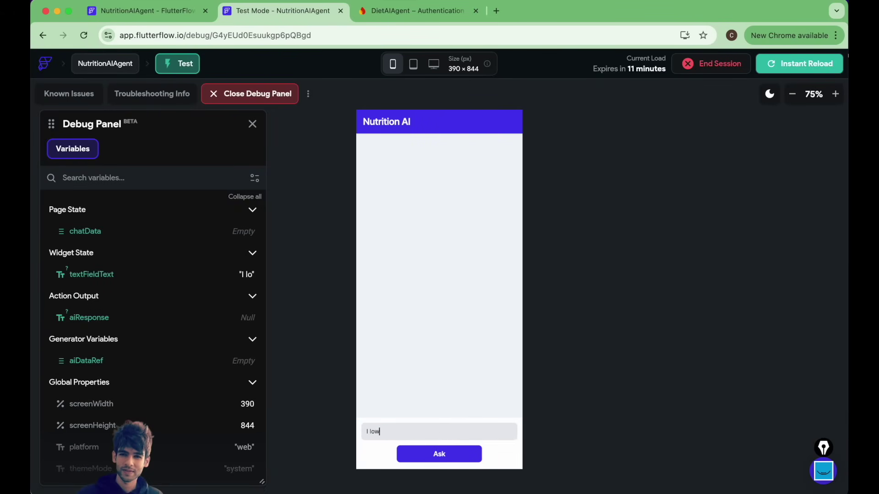
key(BackSpace)
key(BackSpace)
key(BackSpace)
key(BackSpace)
text(want a low calorie D)
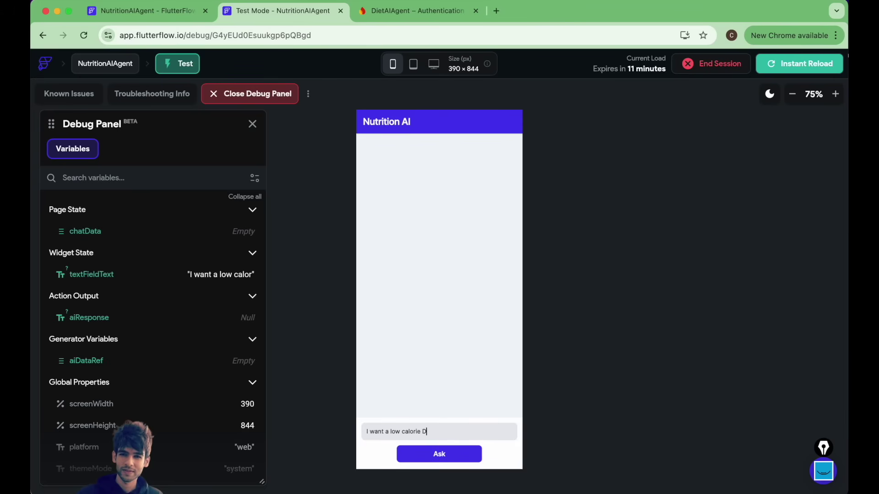
text(iet along )
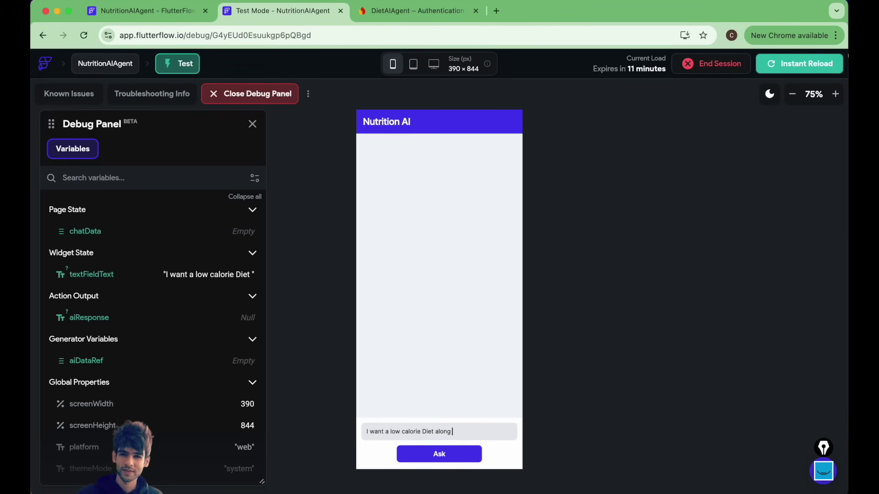
text(with Nur)
text(riton Details)
click(419, 459)
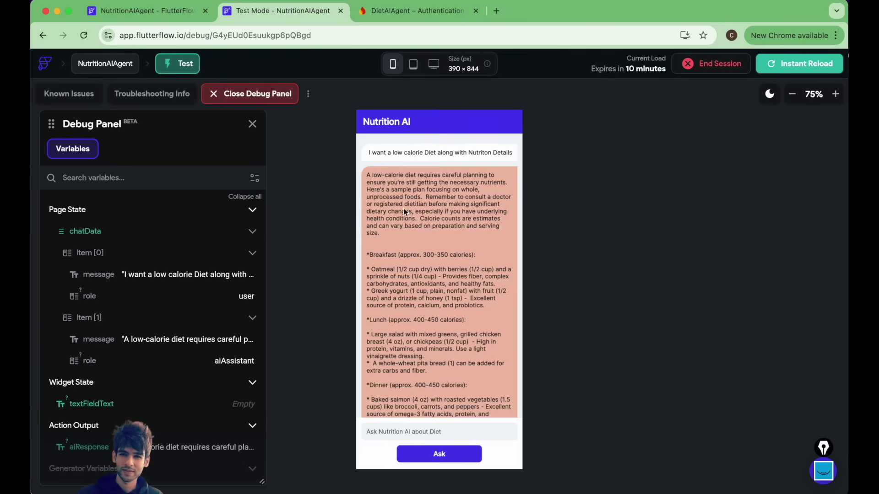
- Read through the diet plan reply and ask the follow-up question "Suggest me more meal ideas"
scroll(404, 209, down, 1)
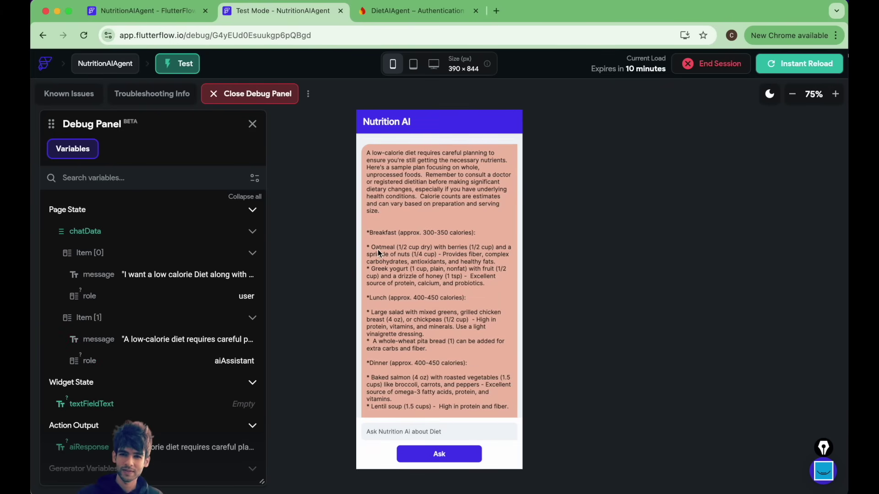
scroll(418, 292, down, 2)
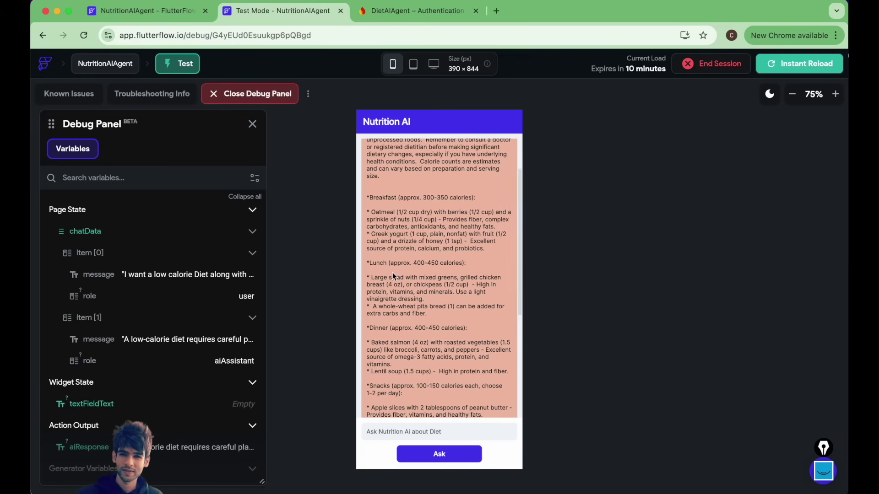
scroll(377, 342, down, 9)
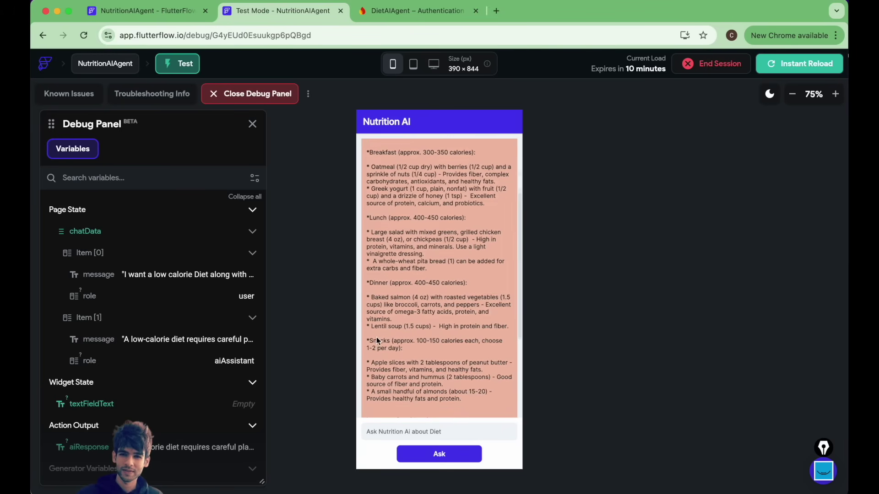
click(393, 430)
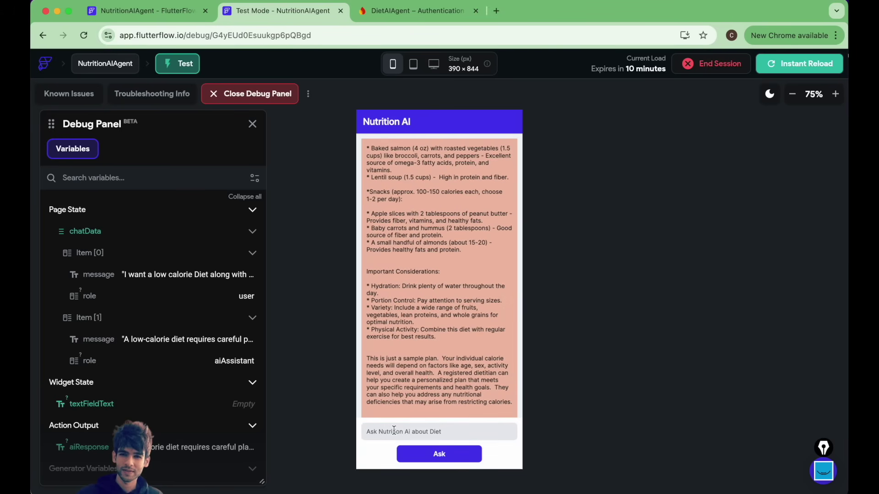
text(Suggest me more ma)
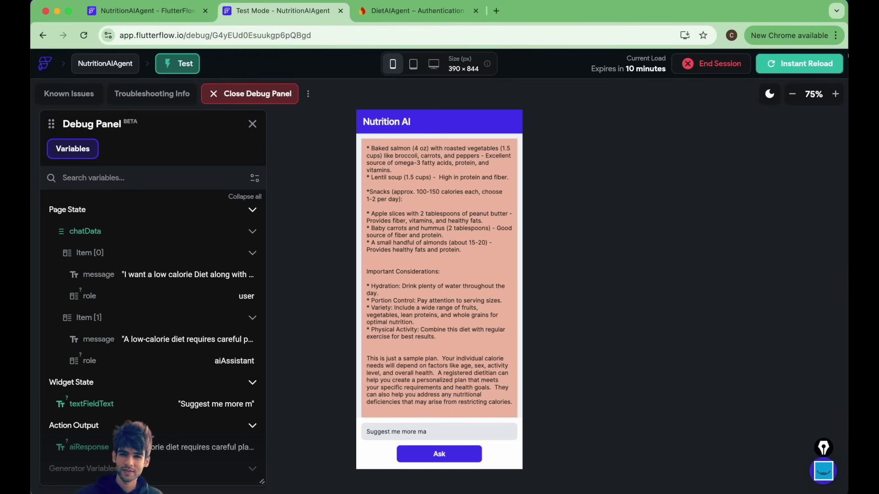
key(BackSpace)
text(eal ideas)
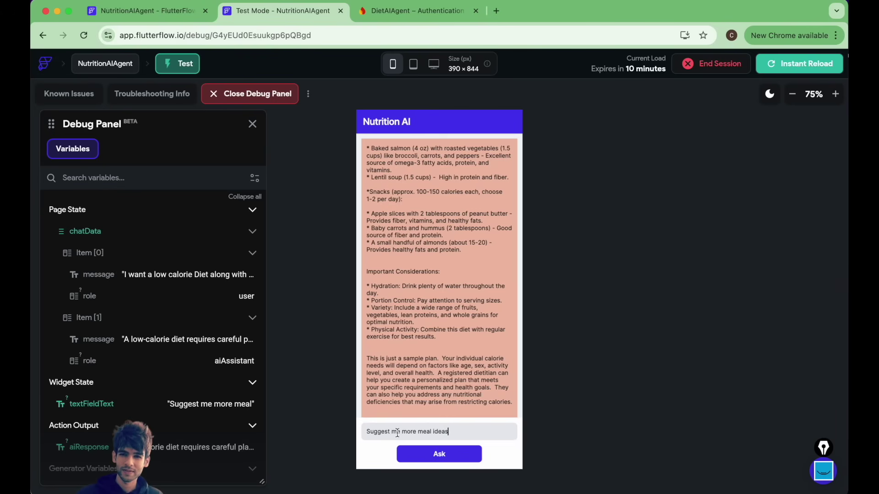
click(421, 458)
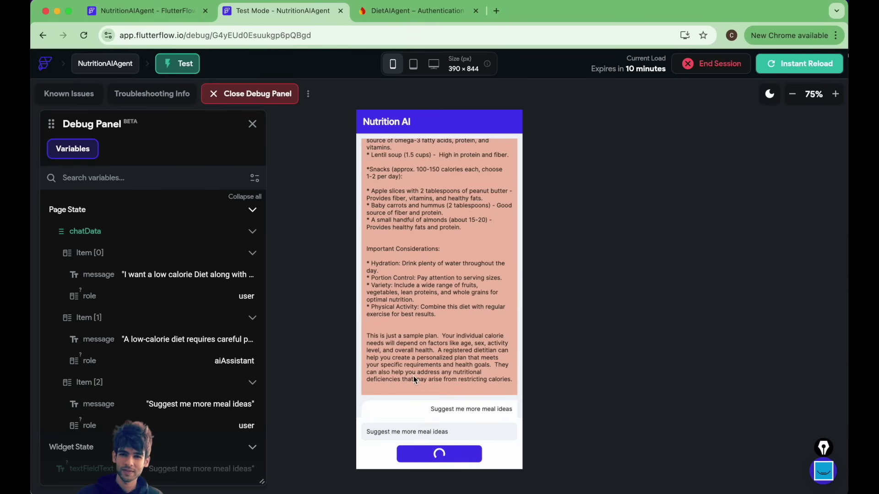
- Review the reply to the meal ideas question and return to the NutritionAIAgent project editor
scroll(414, 376, up, 10)
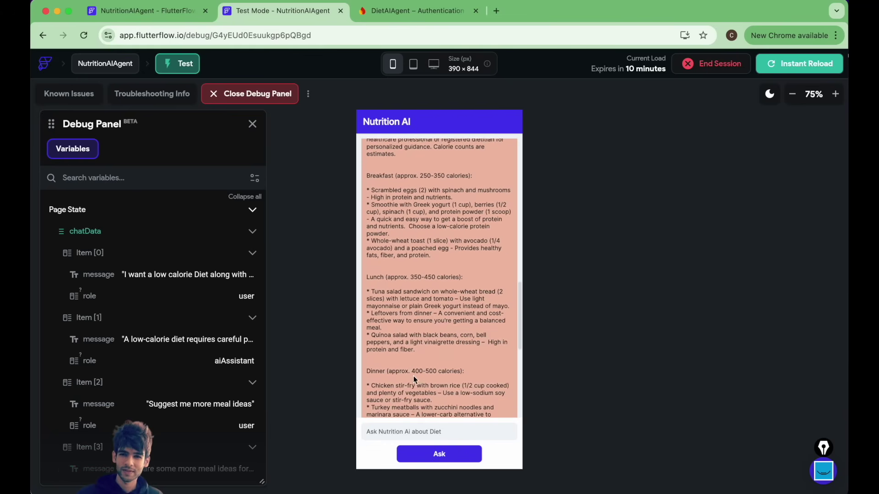
scroll(413, 375, up, 2)
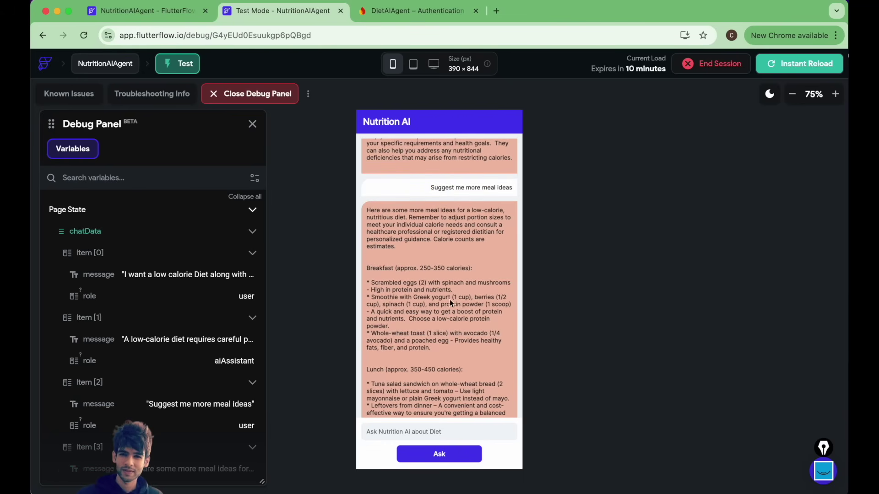
scroll(452, 300, up, 10)
scroll(452, 300, down, 20)
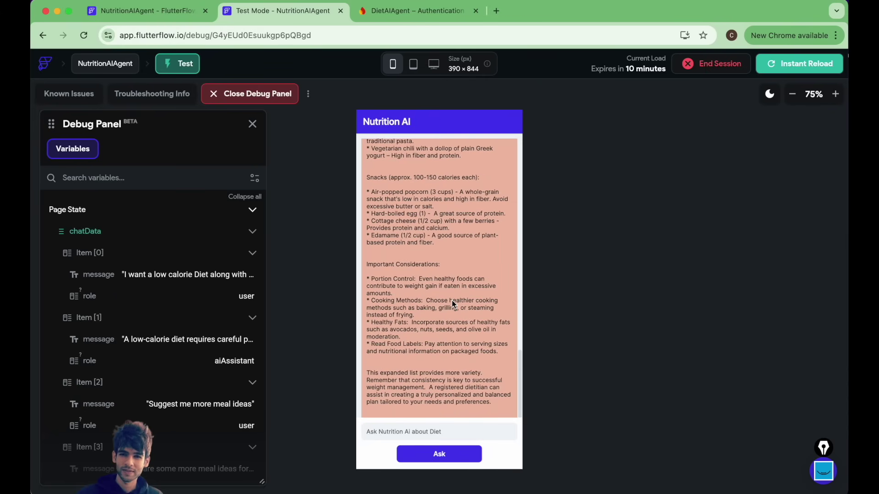
click(132, 8)
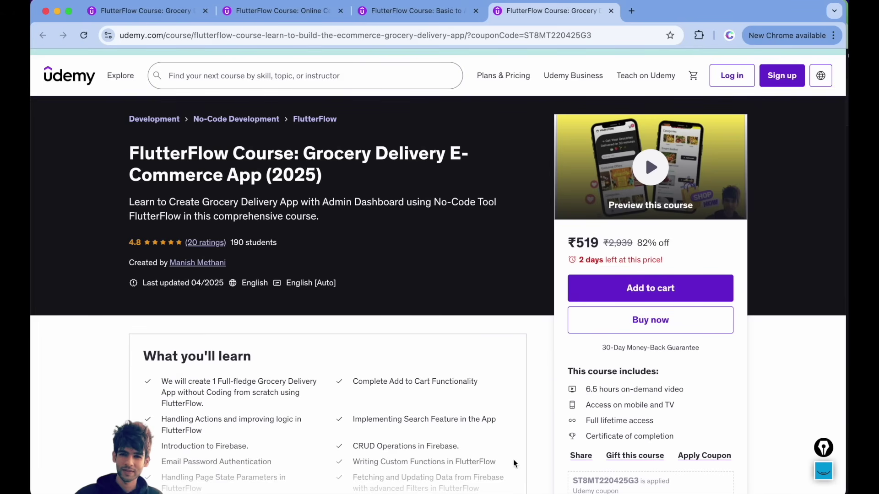
- Examine the Udemy page of the Grocery Delivery E-Commerce App course, including its learning points, description and the instructor's other courses
double_click(591, 390)
scroll(449, 343, down, 2)
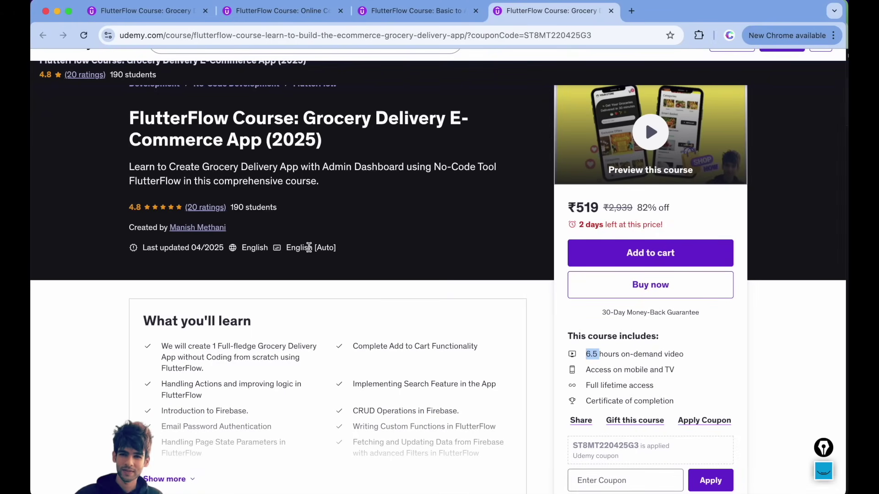
scroll(306, 252, down, 2)
scroll(179, 432, down, 1)
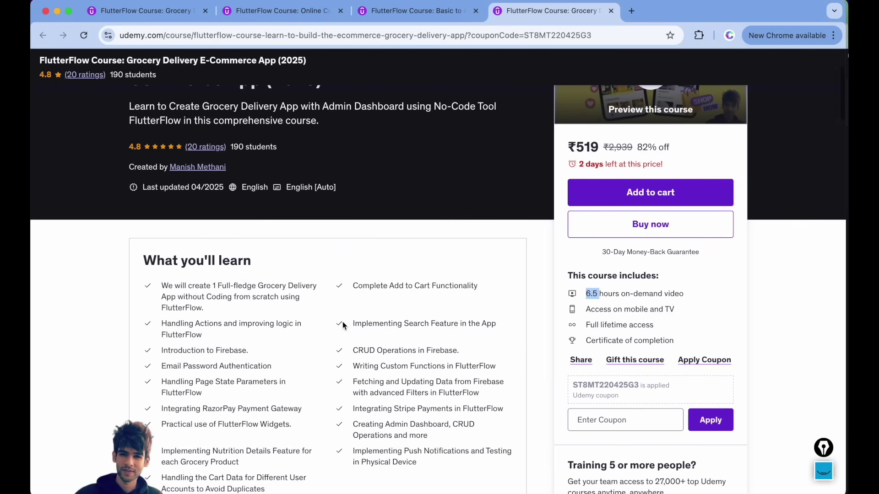
drag(357, 284, 482, 289)
scroll(435, 311, down, 2)
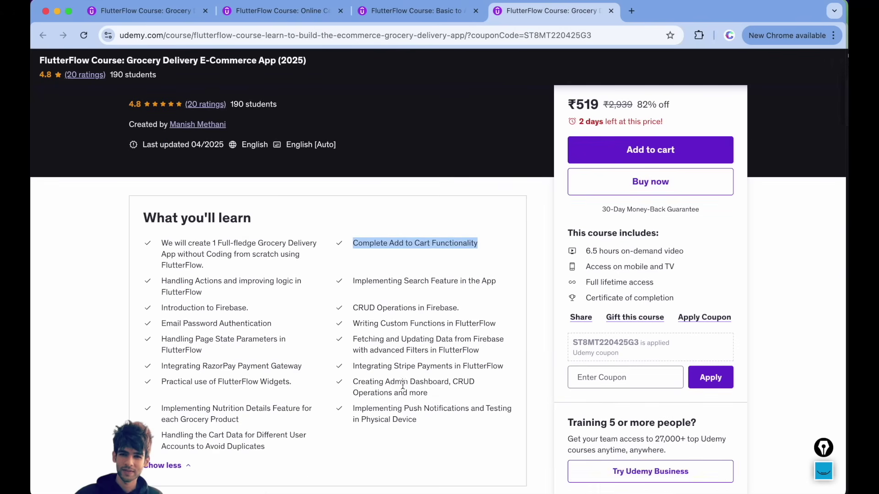
scroll(274, 421, up, 3)
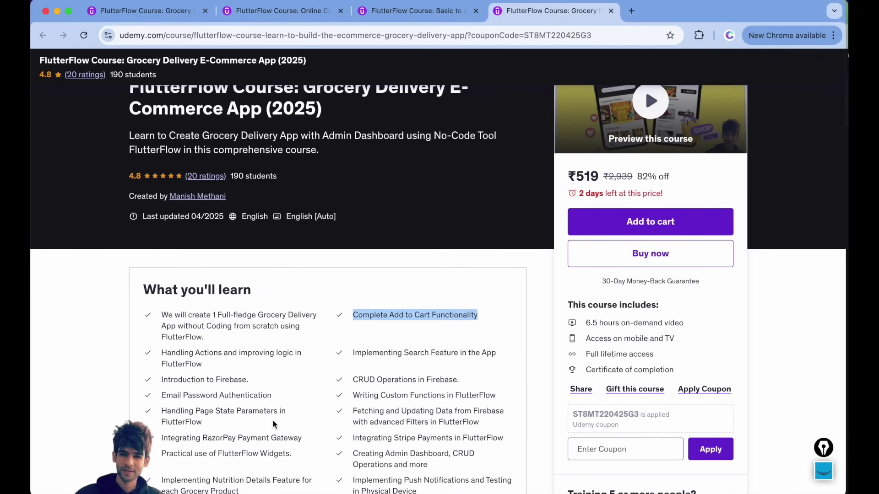
scroll(272, 420, up, 1)
scroll(366, 255, down, 20)
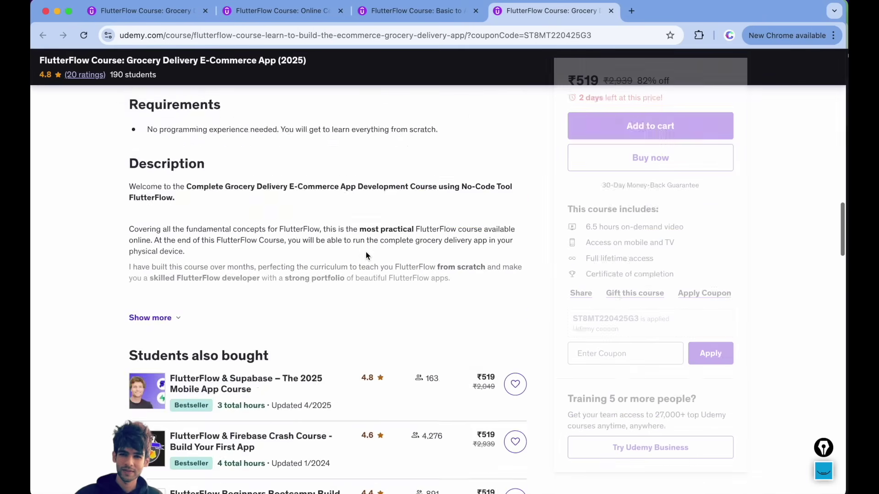
scroll(366, 255, up, 5)
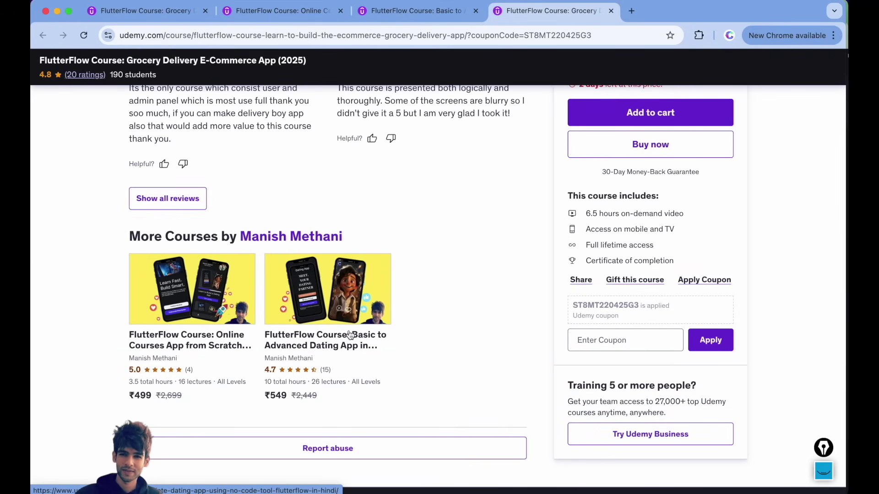
scroll(346, 306, up, 20)
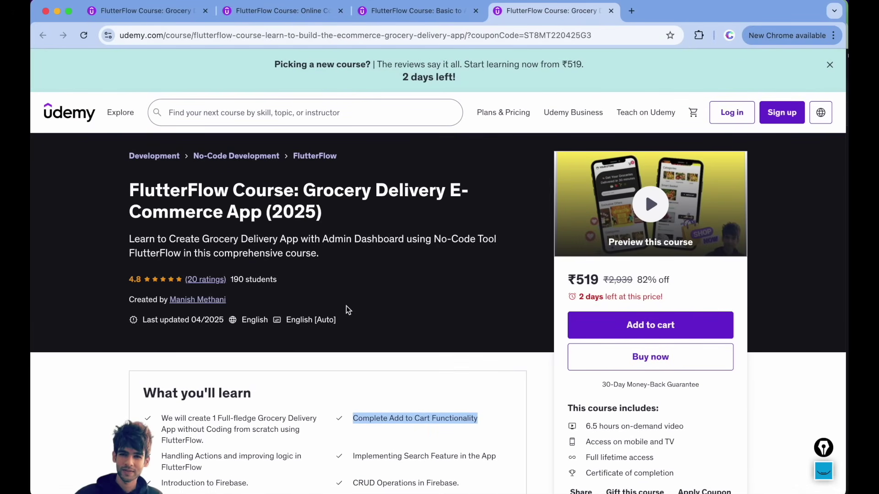
- Search Udemy for "Flutterflow" and look through the listed courses
click(231, 114)
text(Flutterflow)
key(Return)
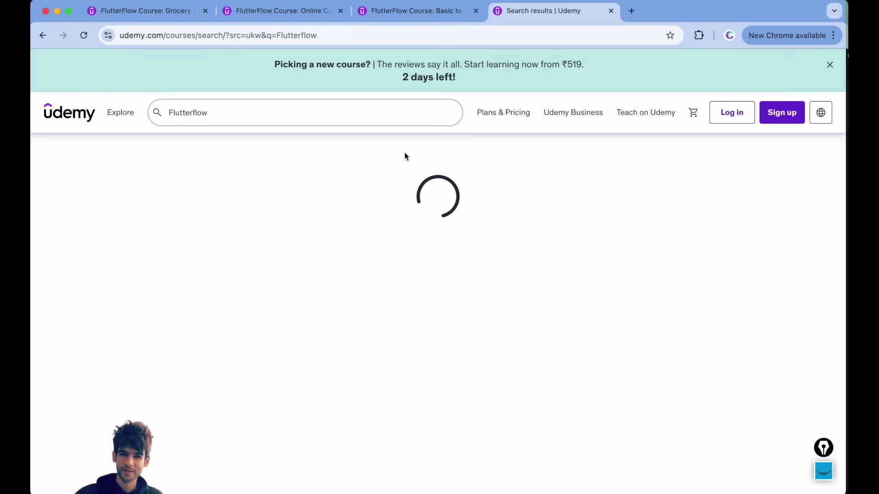
scroll(433, 274, down, 6)
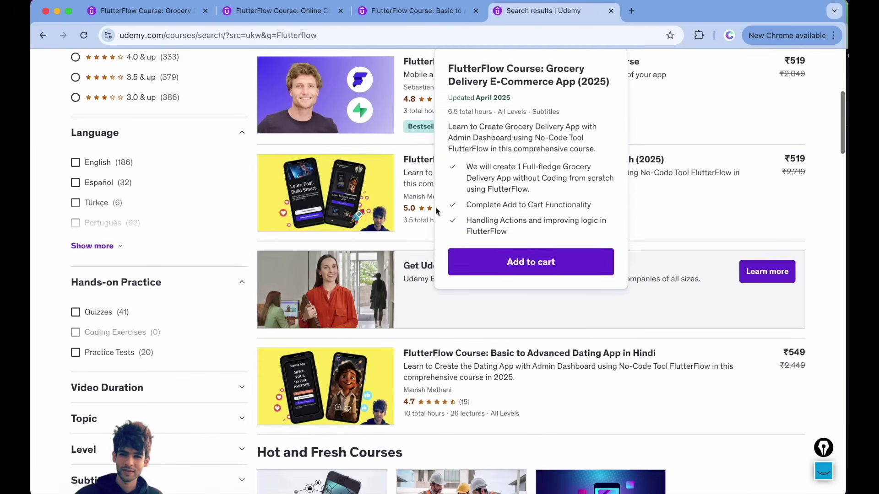
mouse_move(451, 379)
- Switch back to FlutterFlow, review the whole Nutrition AI chat in the test app and return to the project editor
key(ctrl+Up)
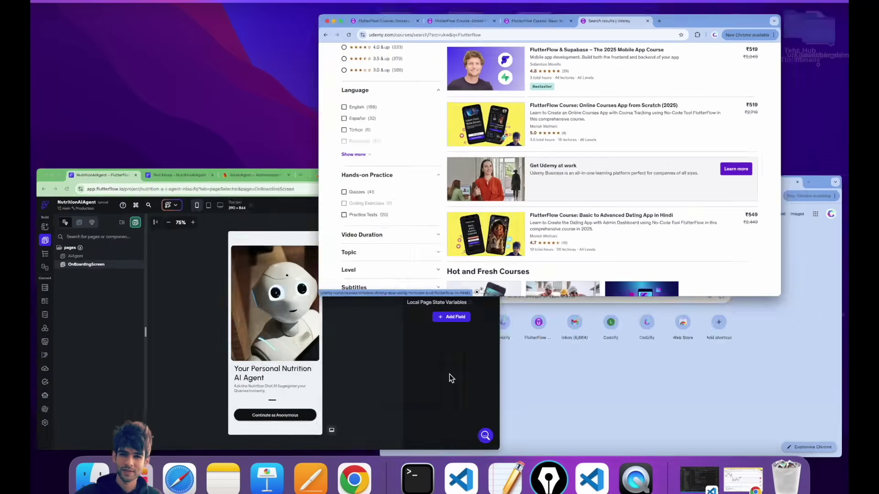
click(221, 397)
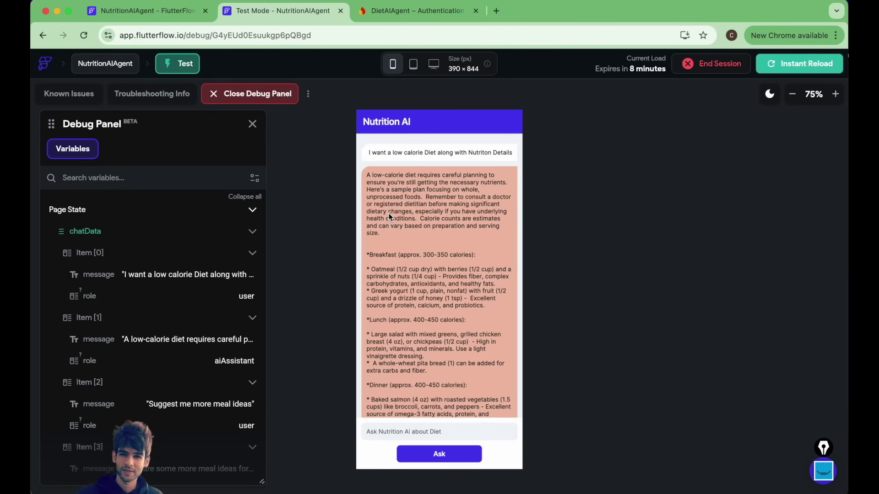
scroll(390, 216, down, 10)
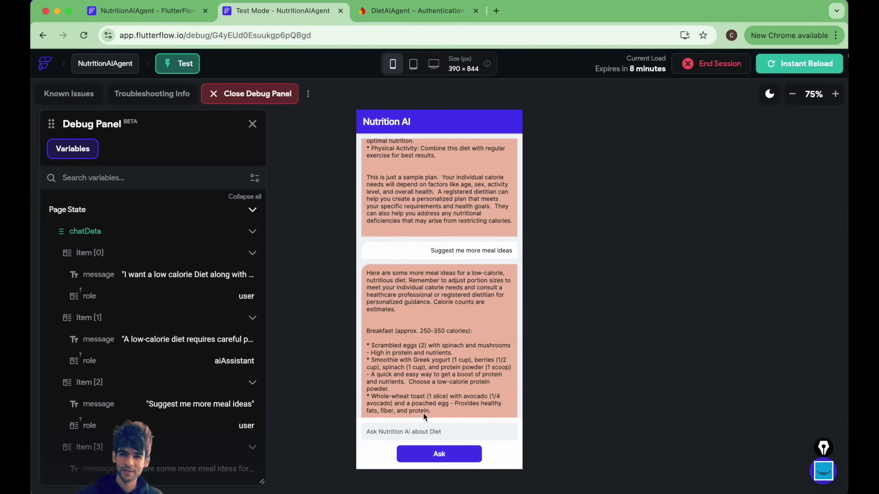
scroll(407, 197, up, 10)
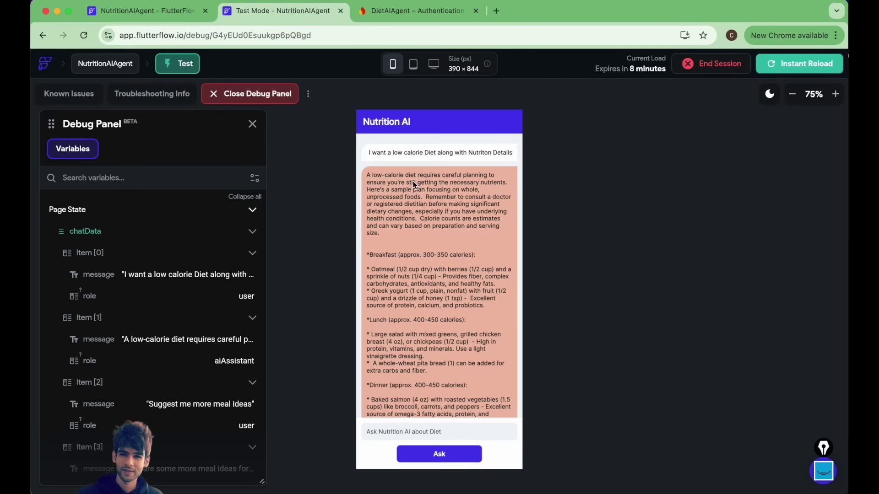
key(ctrl+Tab)
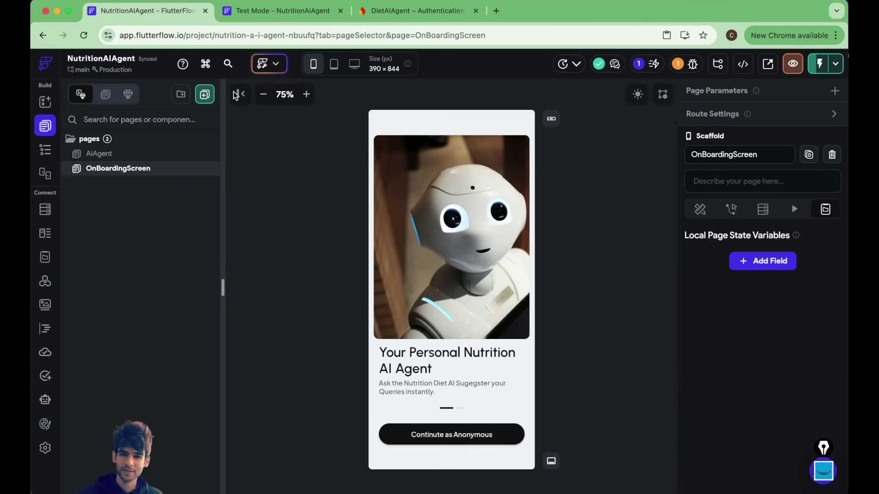
click(146, 11)
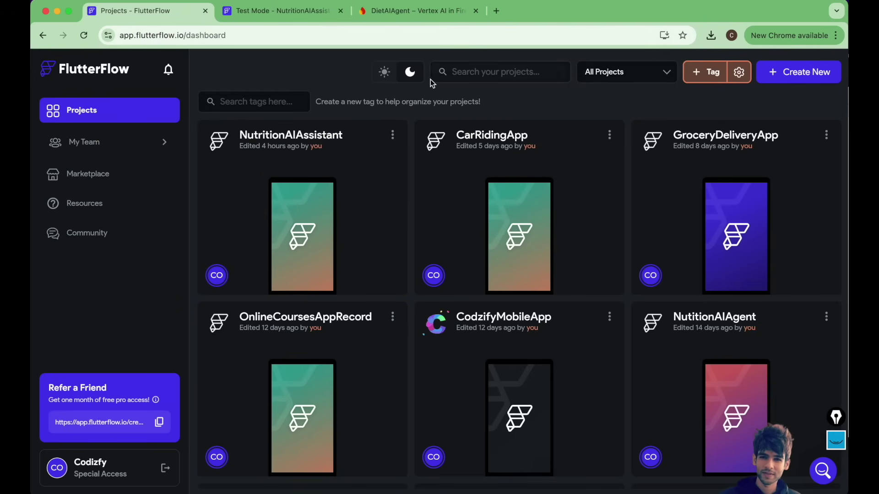
- Create a new blank project named NutritionAIAgent and start building it
click(781, 81)
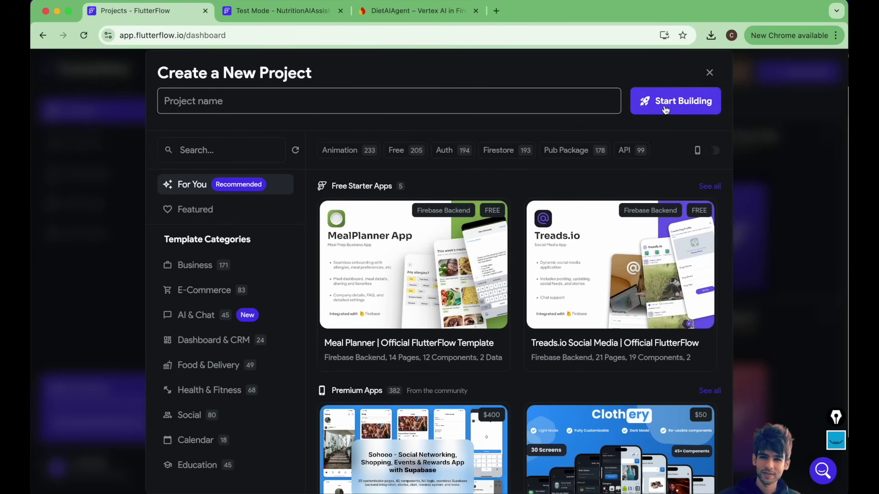
click(662, 109)
click(215, 106)
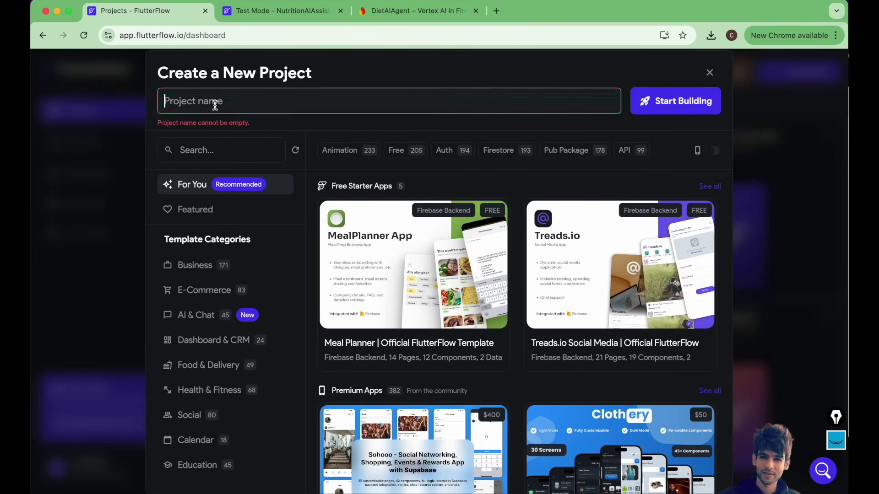
text(Nutrit)
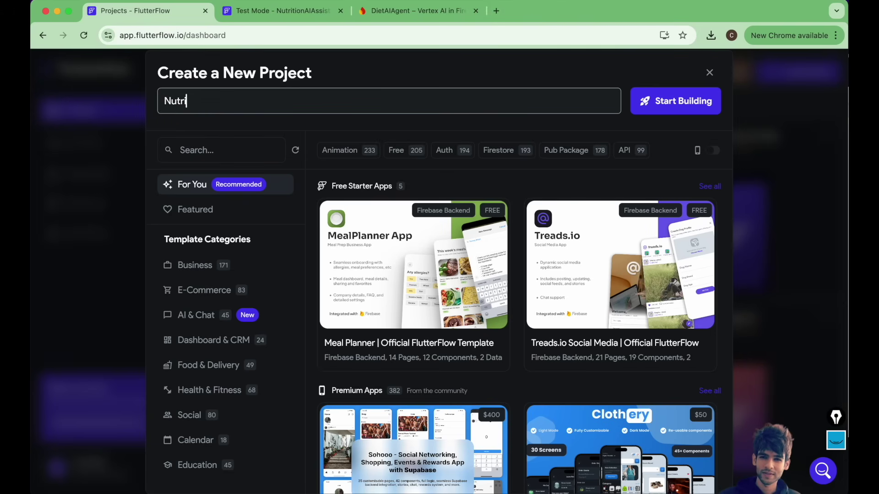
key(BackSpace)
text(tionAi)
key(BackSpace)
text(IAgent)
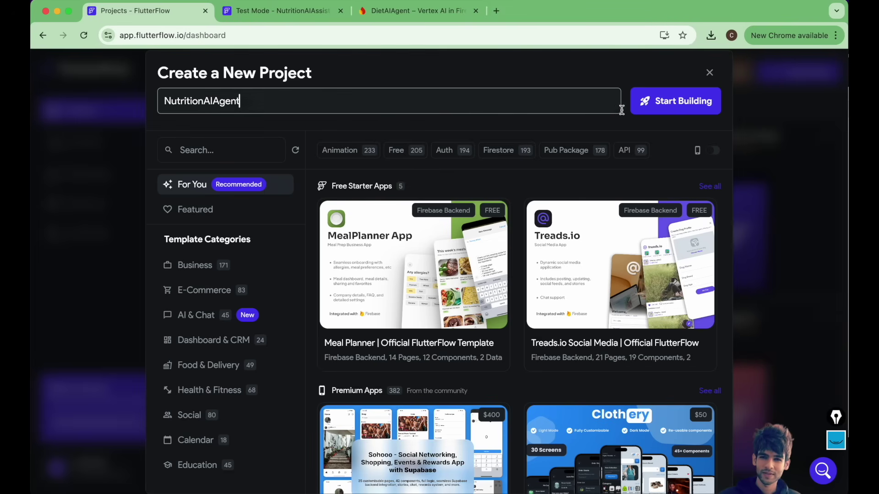
click(654, 101)
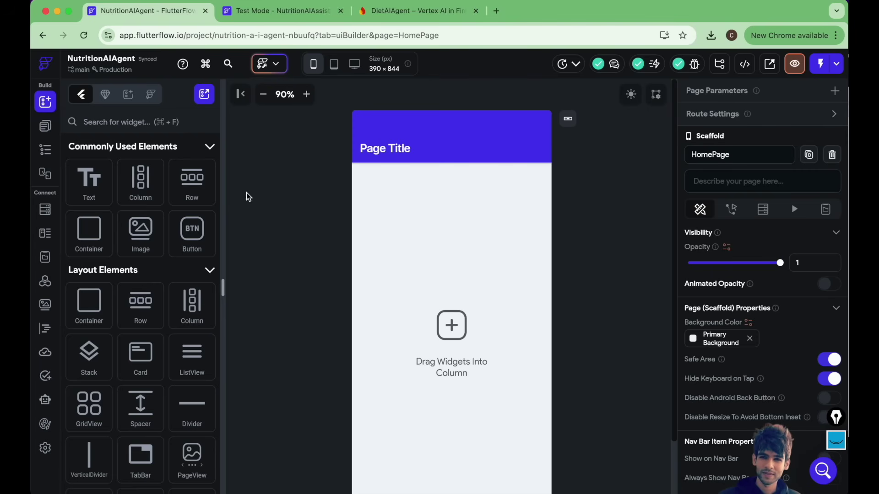
- Open the automatic Firebase project creation in the app settings and check the proposed project name and project ID
click(45, 125)
click(45, 449)
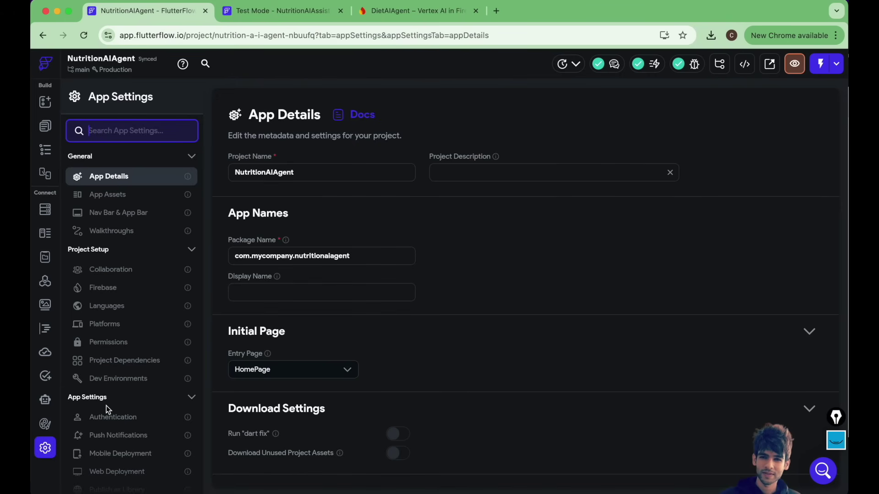
click(101, 288)
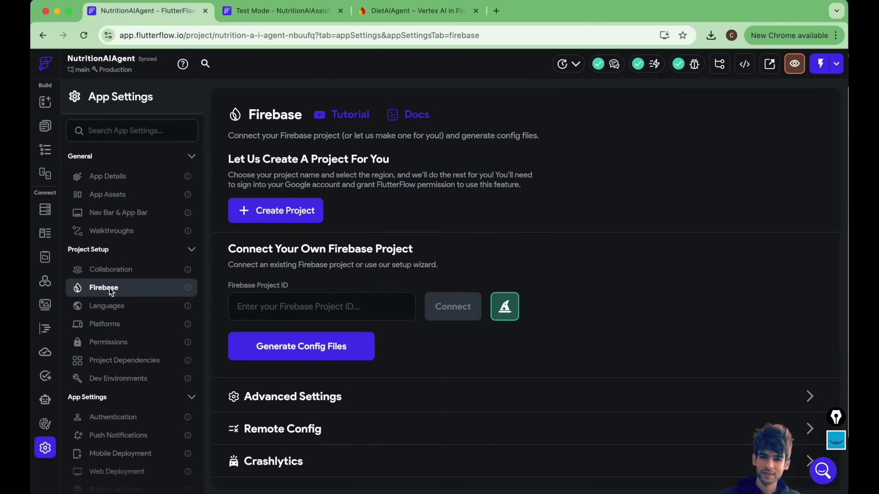
click(284, 215)
drag(349, 207, 279, 213)
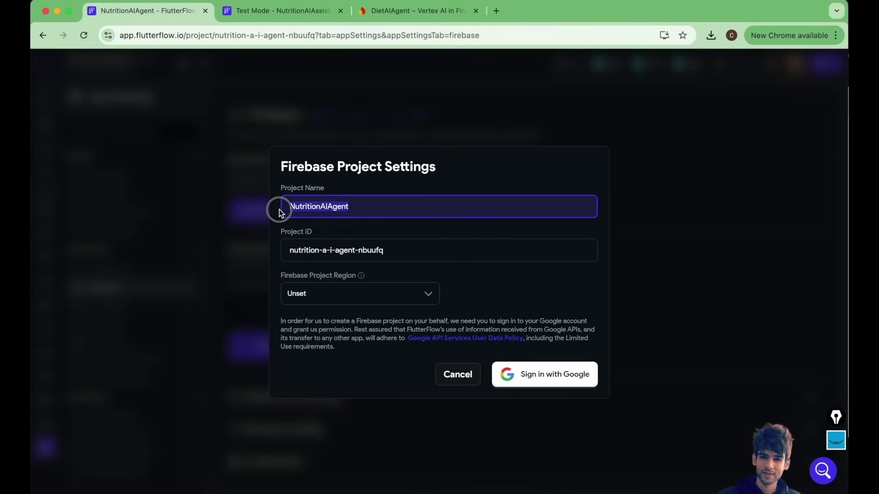
drag(392, 252, 264, 253)
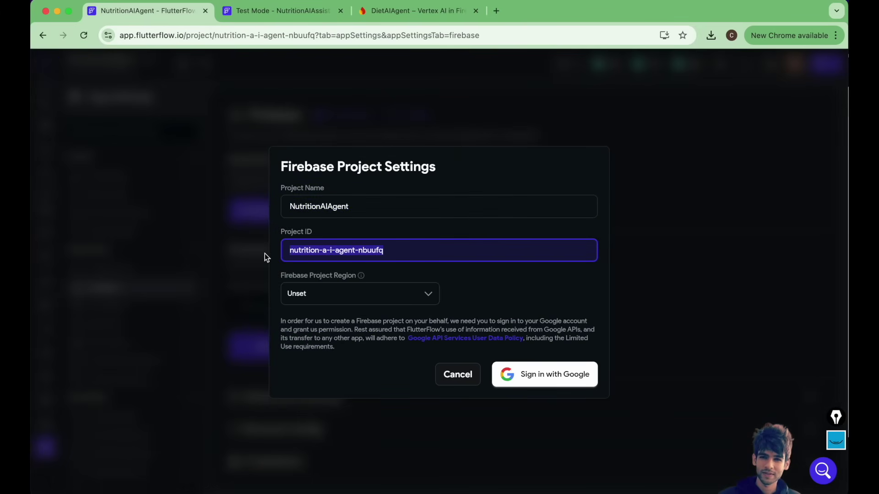
- Try to create the Firebase project in region asia-south1 (Mumbai), signing in with the existing Google account
click(332, 291)
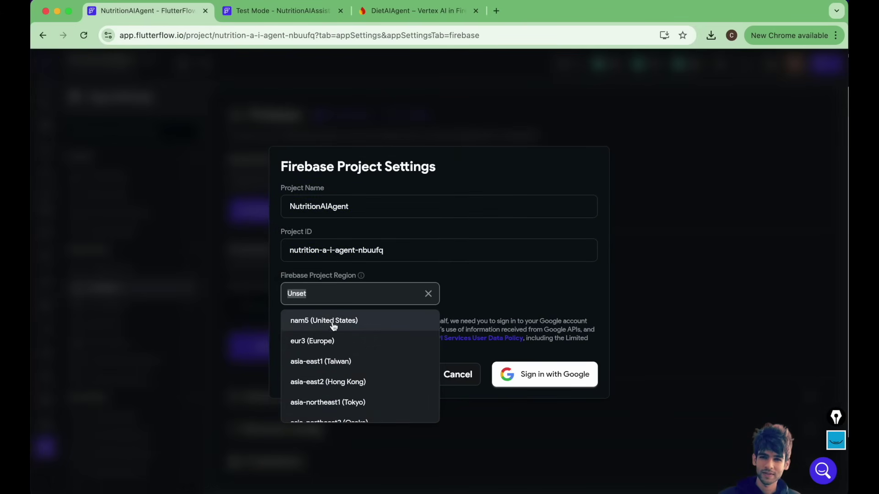
text(India)
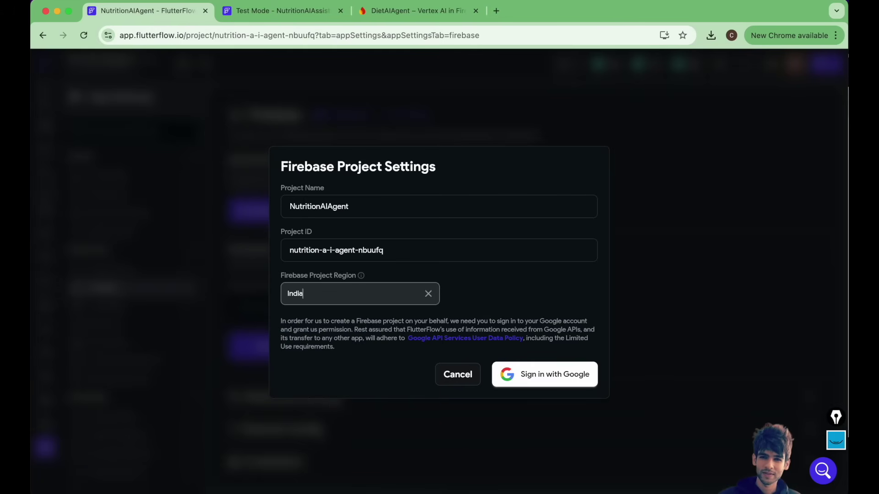
key(BackSpace)
key(BackSpace)
key(BackSpace)
key(BackSpace)
key(BackSpace)
text(Mumbai))
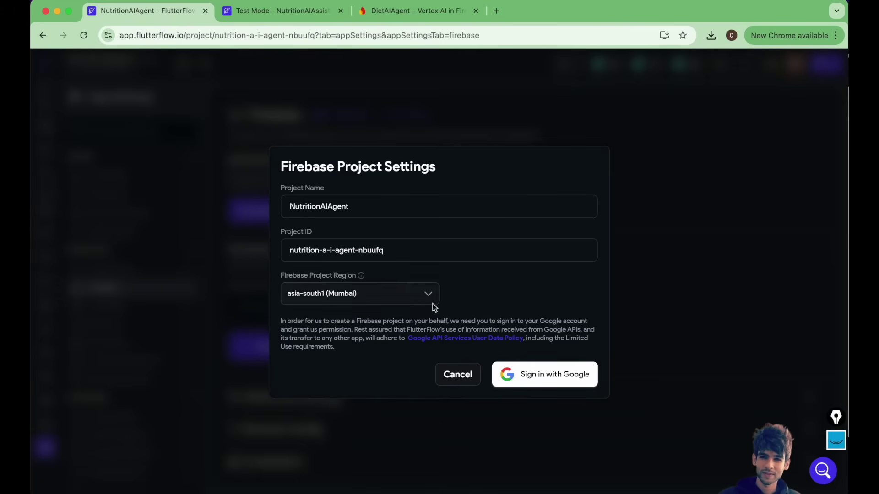
click(521, 372)
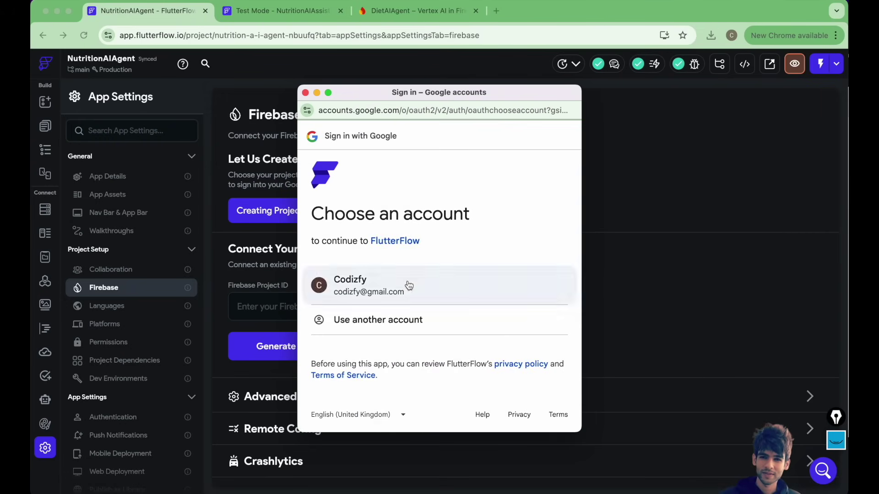
click(409, 286)
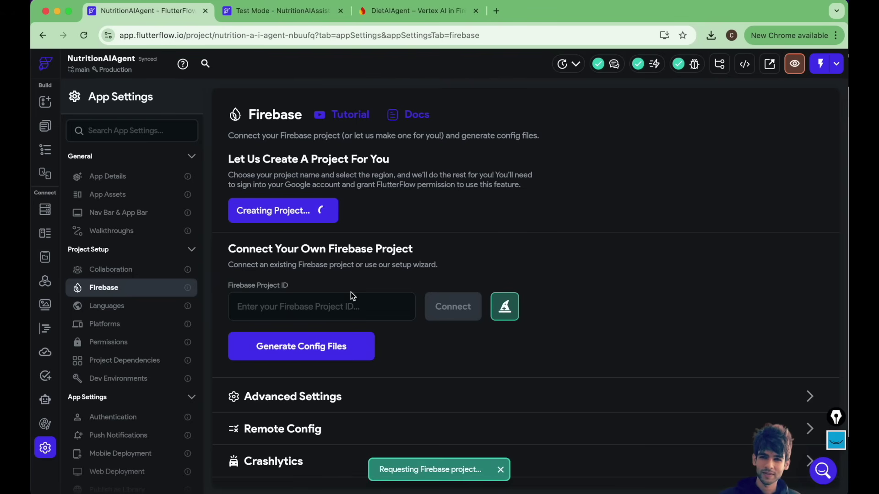
click(326, 213)
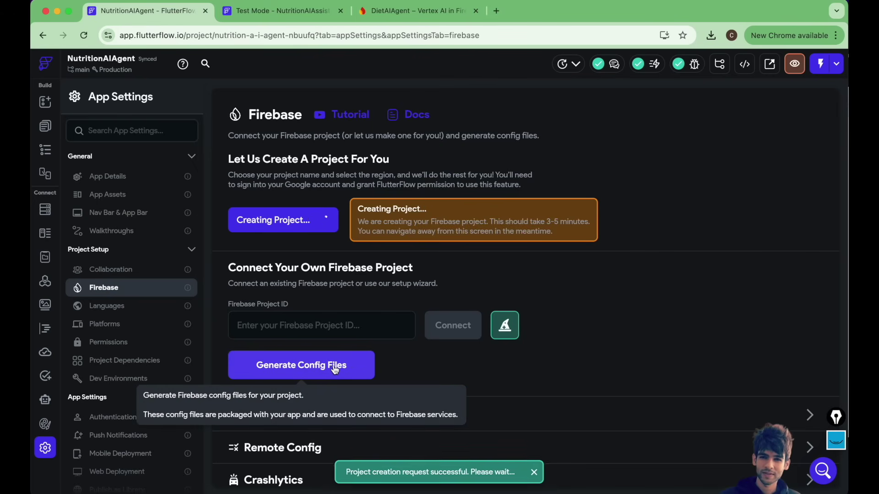
- Find the Authentication settings, enable authentication and set the authentication type to Firebase
scroll(526, 275, down, 2)
click(102, 133)
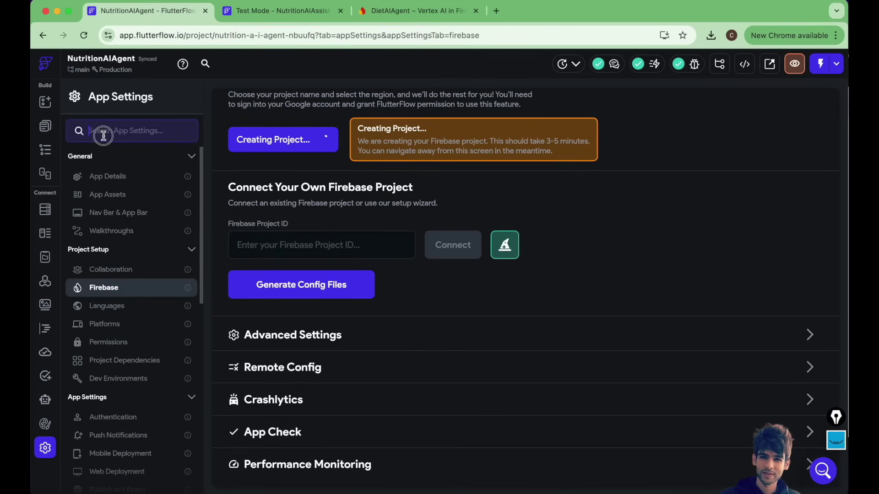
text(Authent)
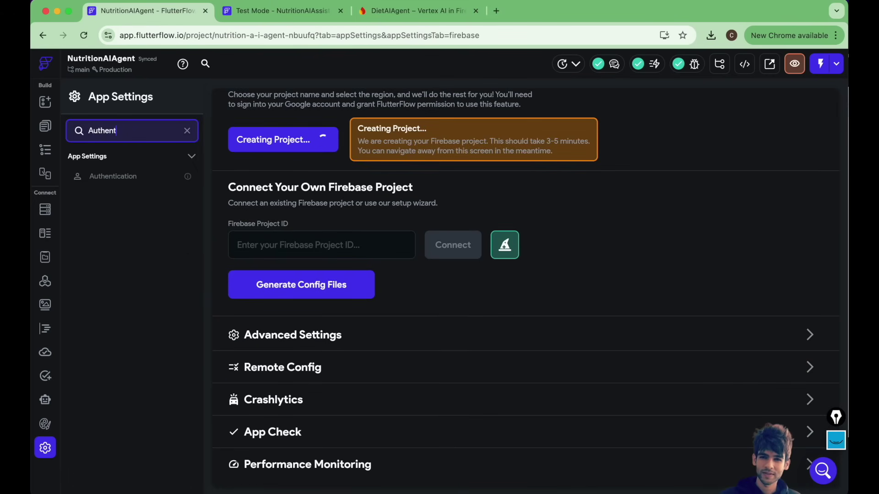
click(113, 177)
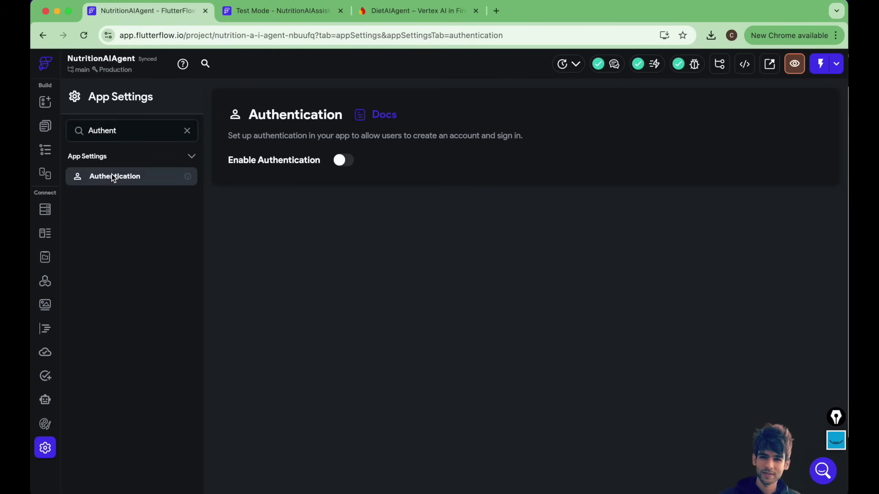
click(344, 160)
click(270, 197)
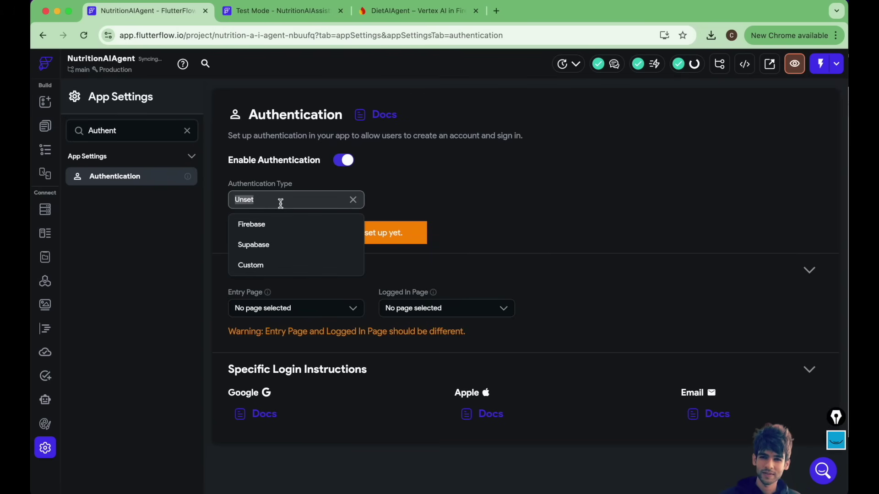
click(284, 225)
- Set HomePage as the authentication entry page and check which pages are available for the logged-in page
scroll(345, 247, down, 3)
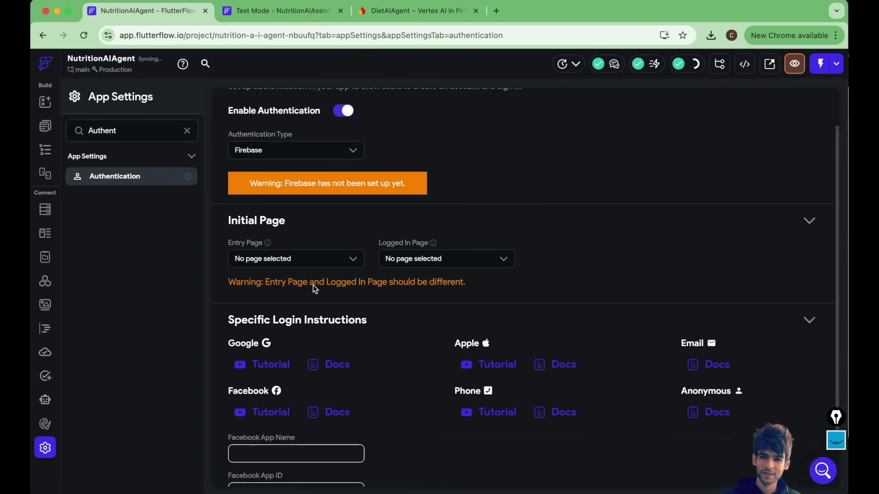
click(271, 212)
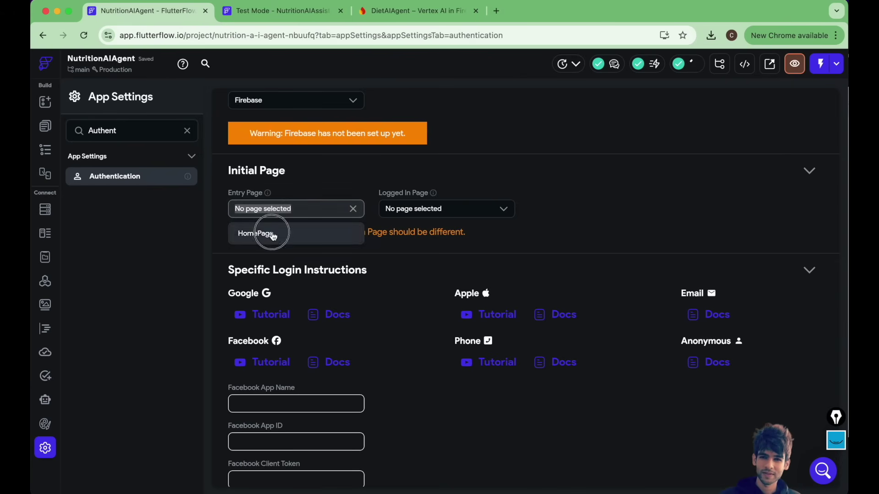
click(274, 235)
click(414, 205)
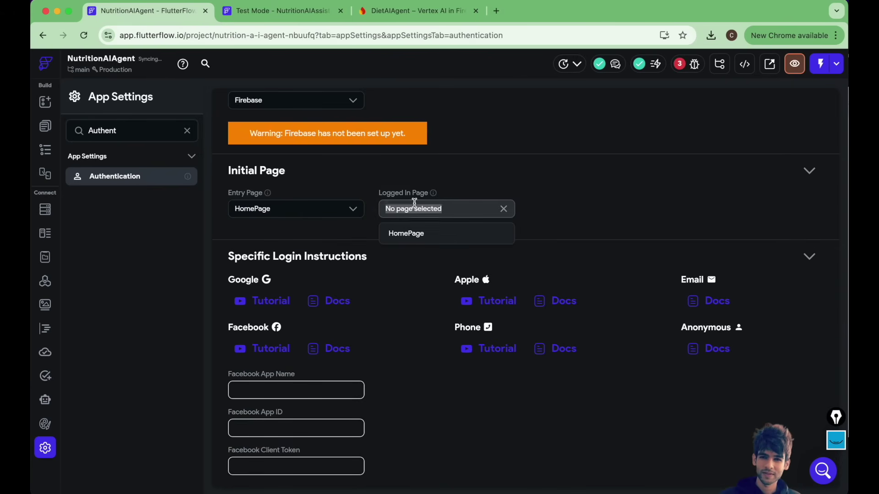
click(406, 277)
click(45, 131)
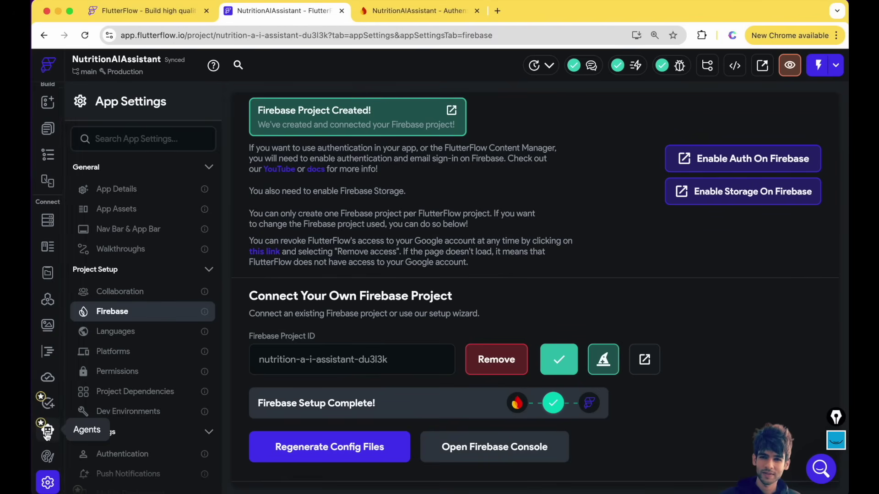
- Open the AI Agents section of the NutritionAIAssistant project and compare the prices and features of the upgrade plans
click(47, 430)
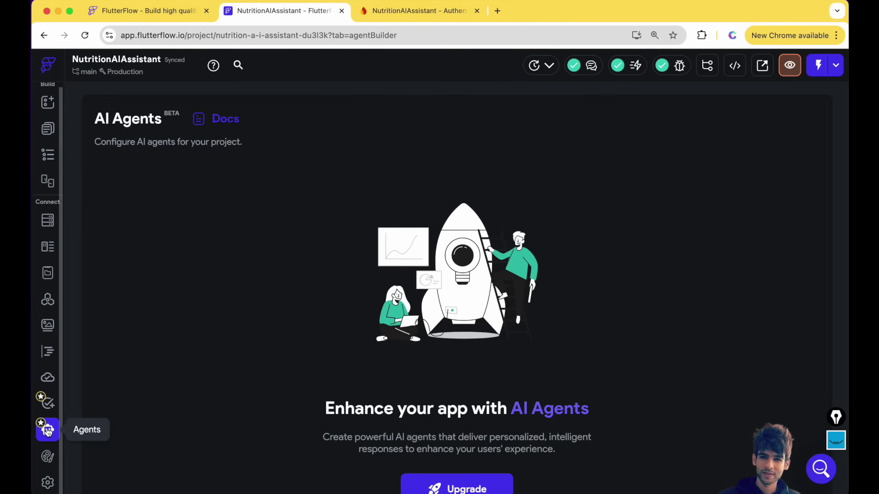
scroll(320, 371, down, 3)
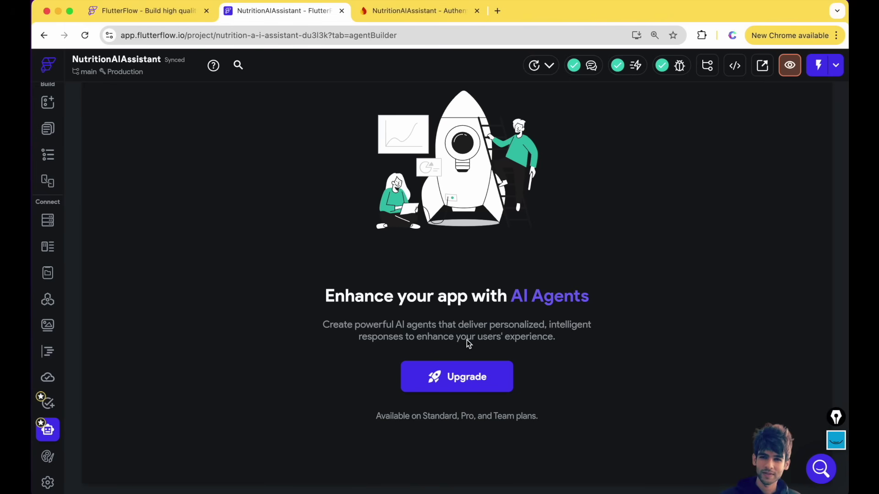
click(463, 377)
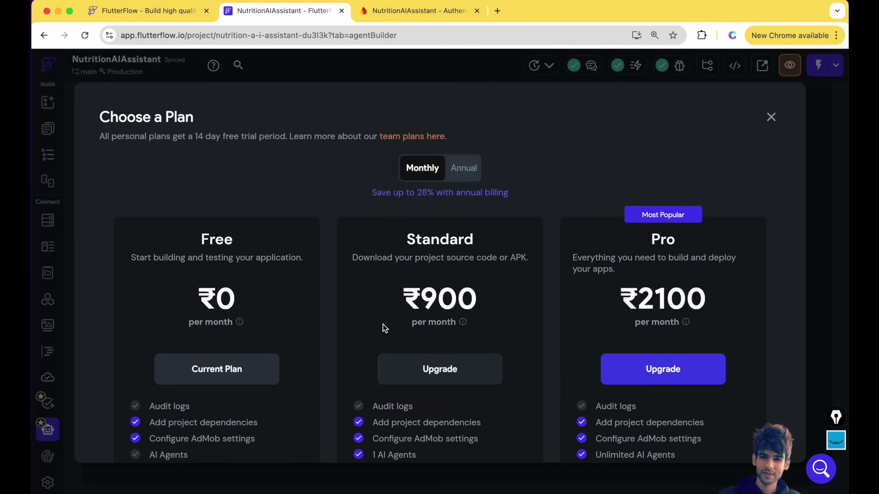
scroll(382, 324, down, 3)
scroll(454, 194, down, 1)
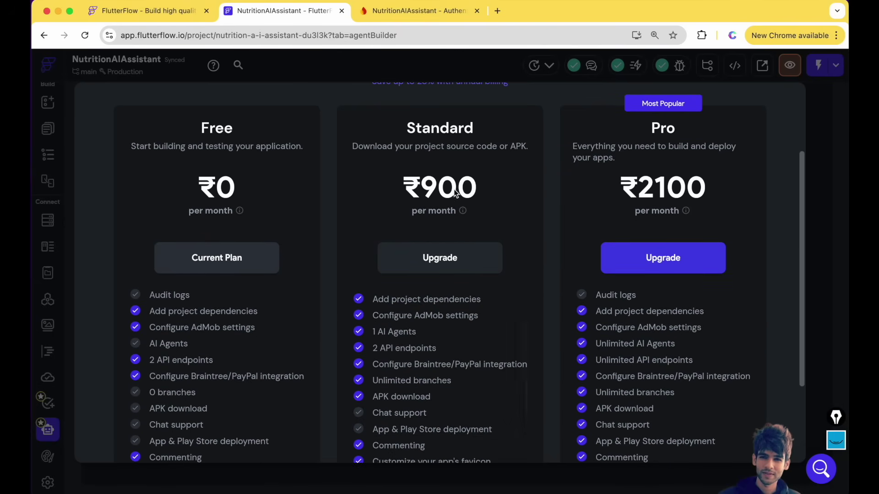
scroll(458, 236, down, 5)
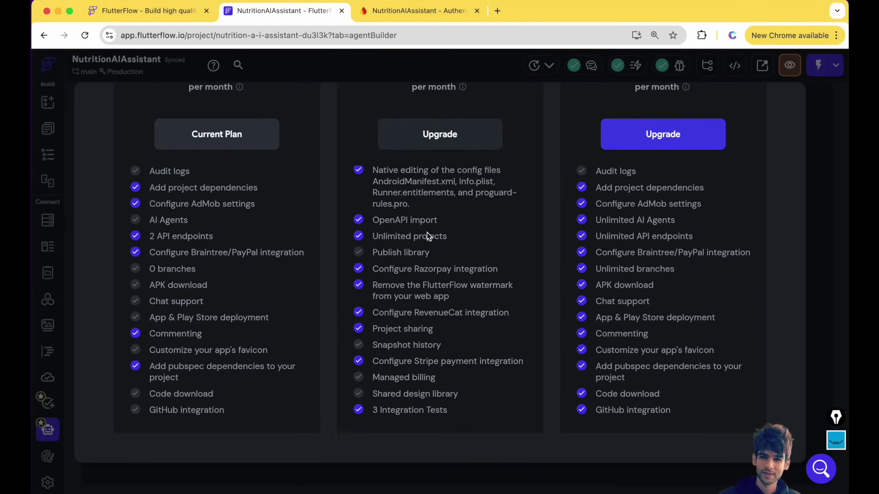
scroll(428, 236, up, 10)
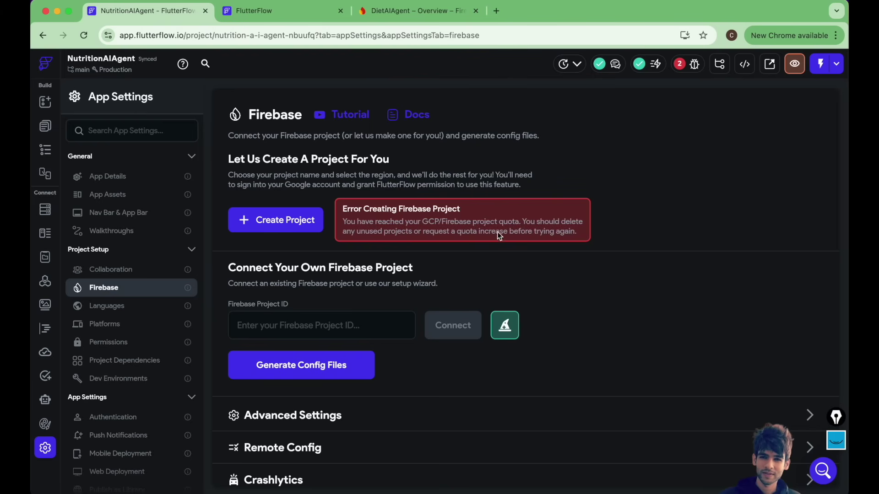
- Switch to the Firebase console and copy the project ID from the DietAIAgent project settings
click(387, 13)
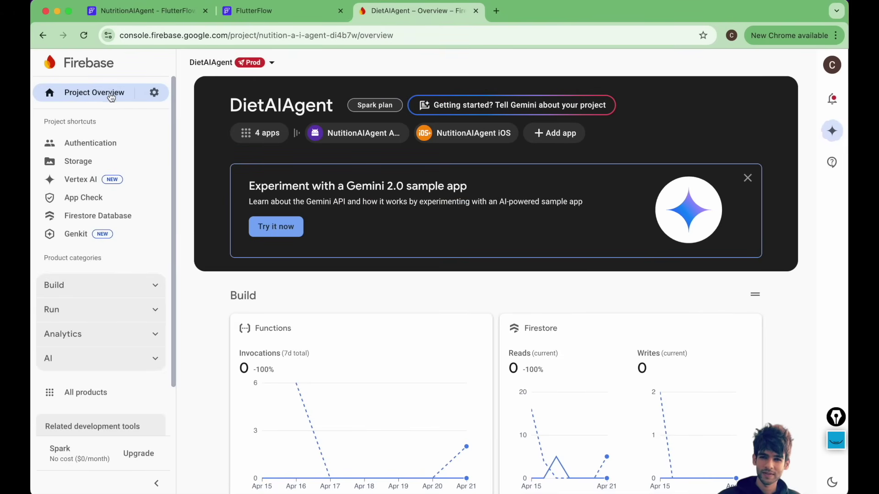
click(153, 94)
click(186, 98)
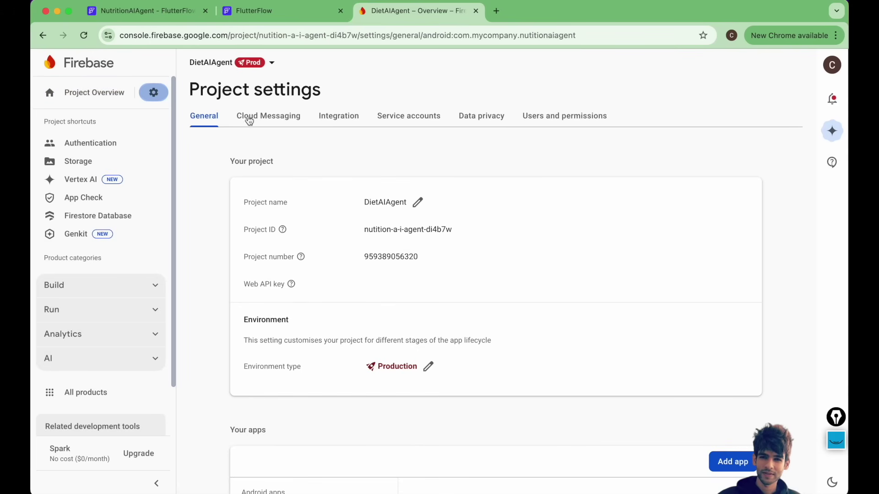
drag(364, 227, 454, 231)
key(super+c)
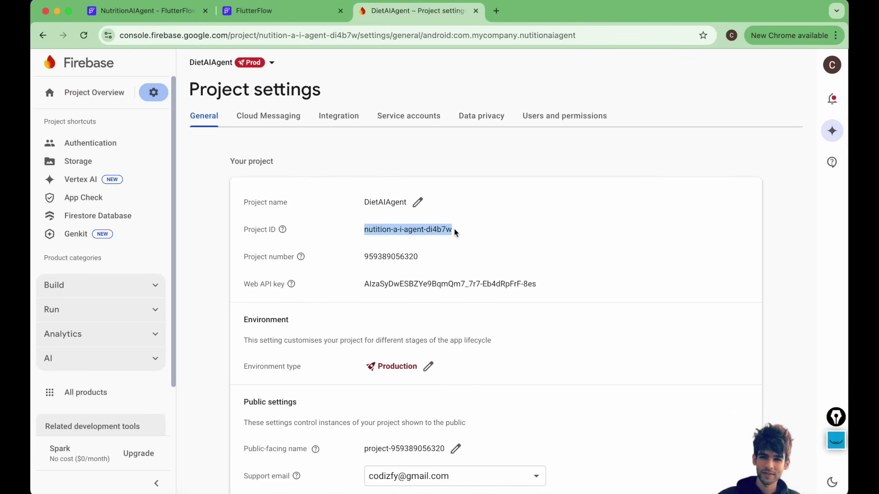
- Return to FlutterFlow and connect NutritionAIAgent to the existing Firebase project with ID nutition-a-i-agent-di4b7w
click(138, 11)
click(270, 322)
key(super+v)
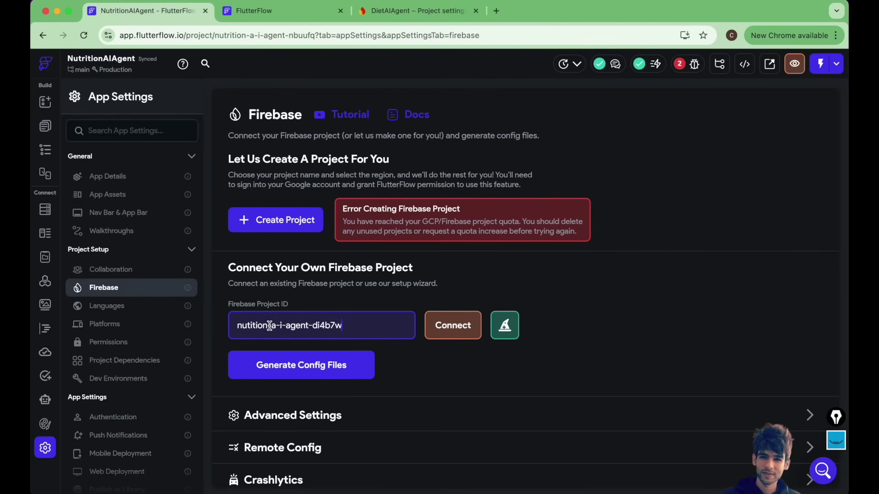
click(451, 326)
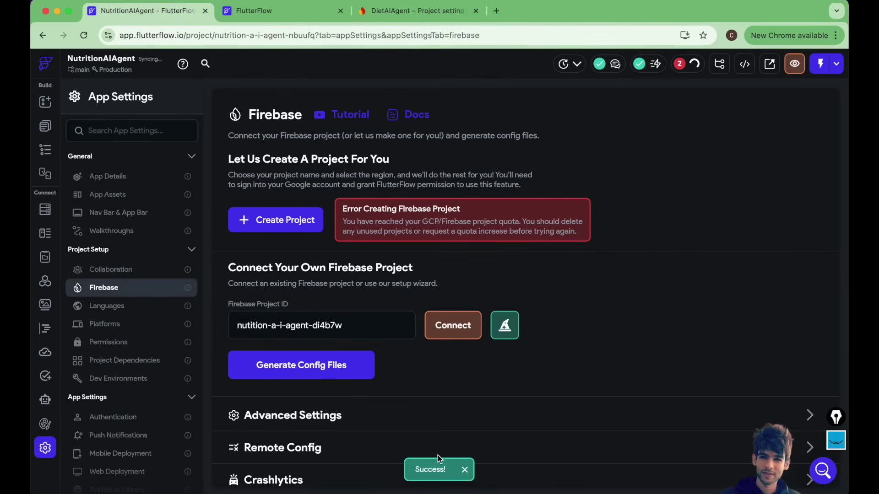
- Generate the Firebase config files with package name com.mycompany.nutritionaiagent and project nickname NutritionAIAgent
click(298, 364)
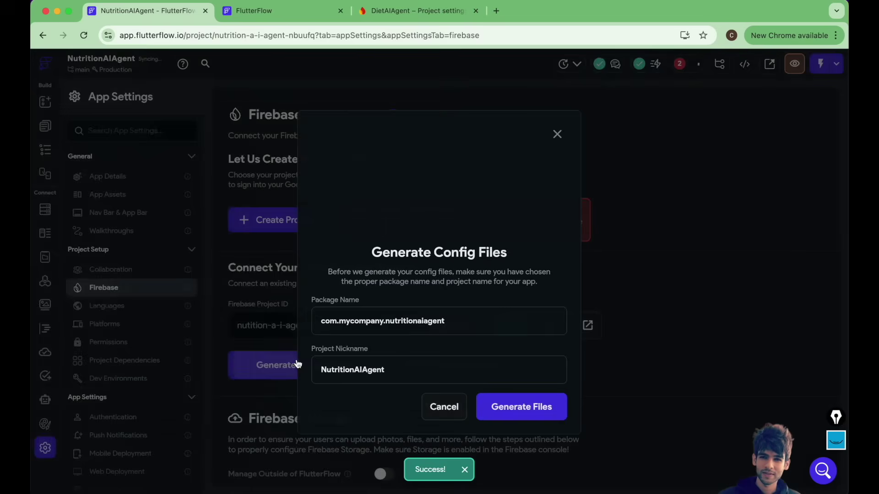
click(530, 407)
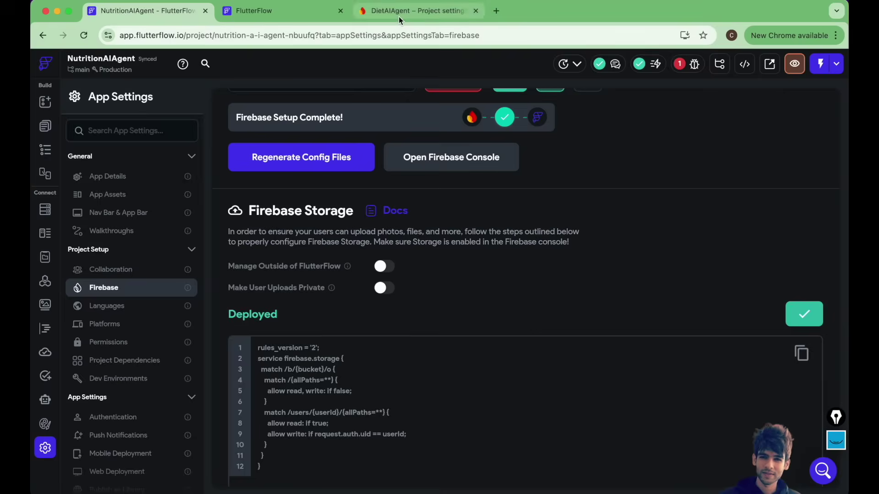
- Switch to the Firebase console and review the pricing plans and the billing account options for upgrading DietAIAgent to the Blaze plan
click(399, 14)
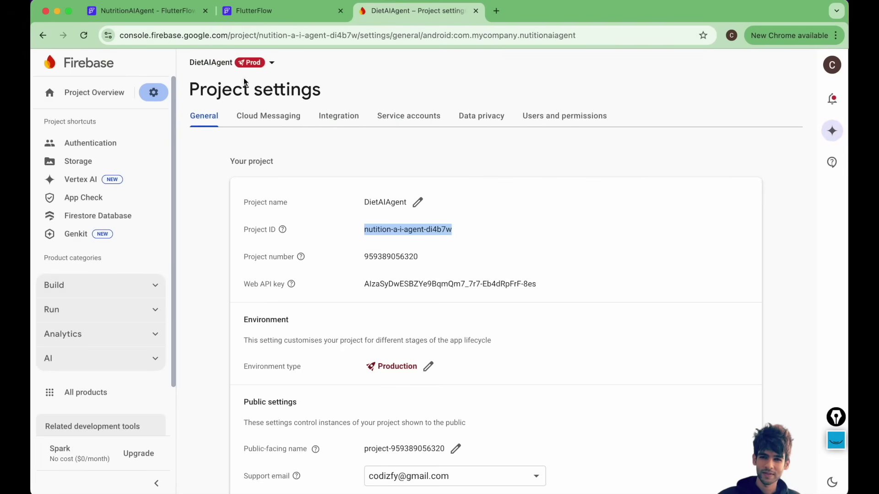
click(138, 453)
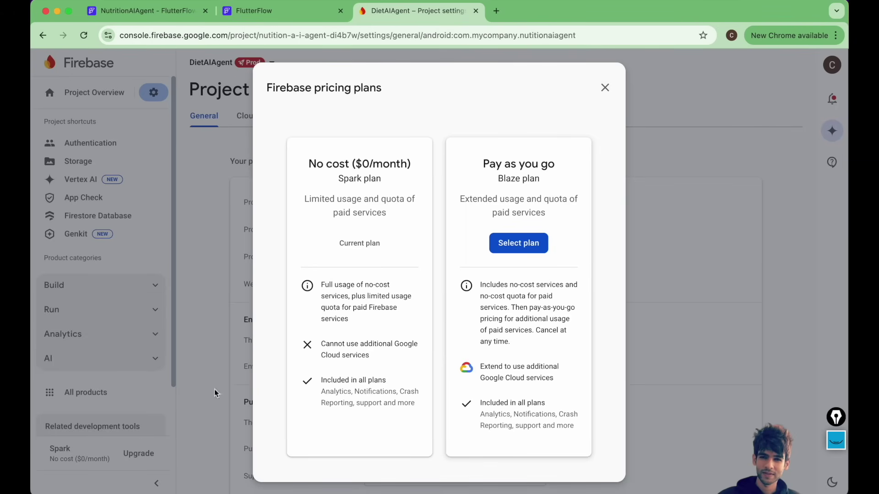
click(517, 243)
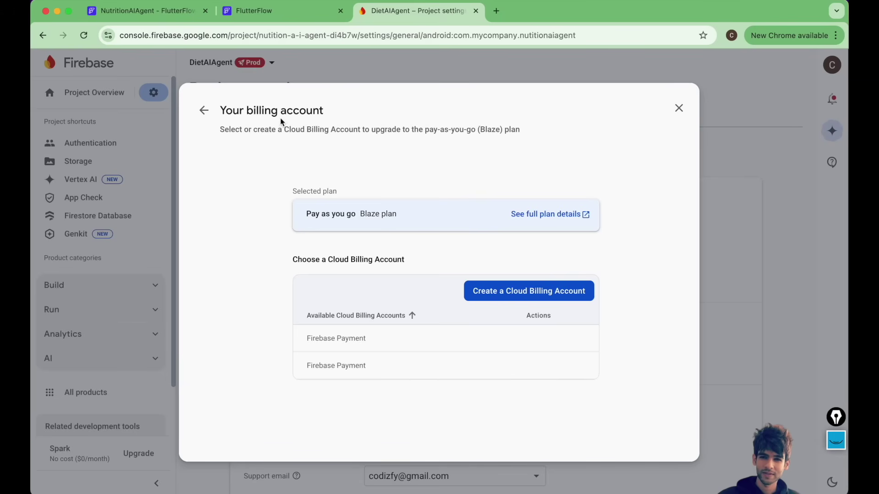
click(133, 10)
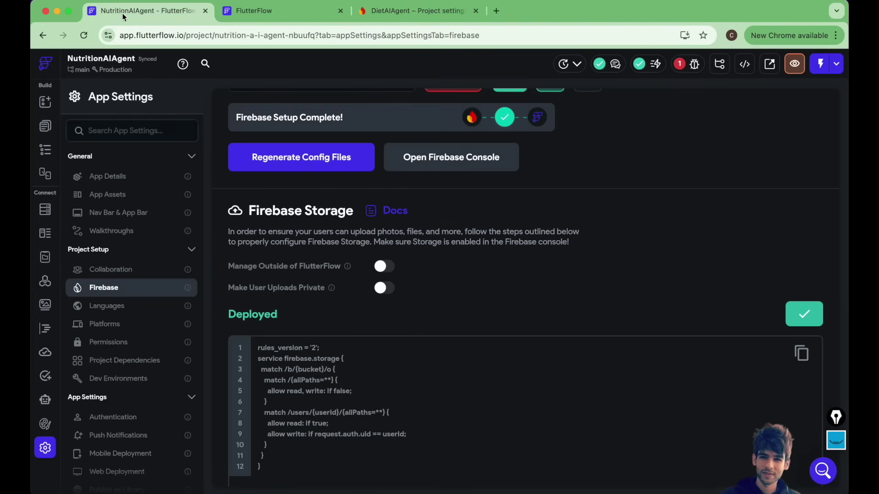
click(394, 10)
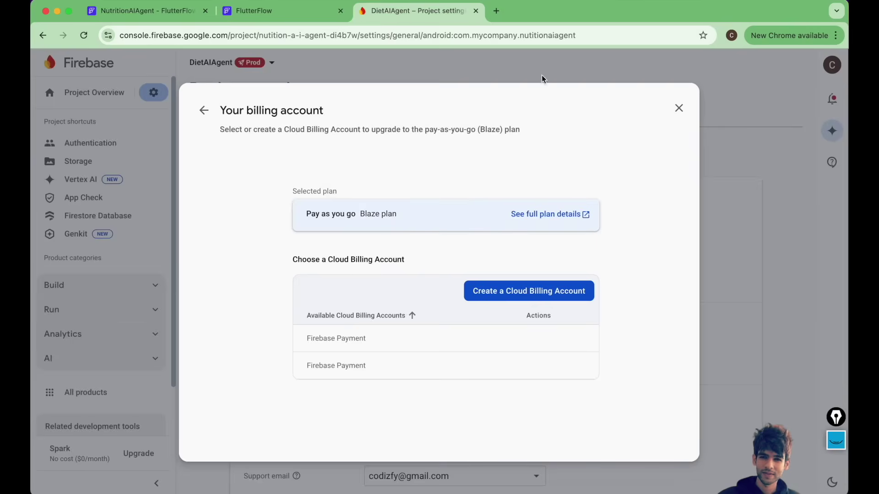
- Return to FlutterFlow and create a blank page named AiAgent in the pages folder of NutritionAIAgent
click(132, 11)
click(45, 125)
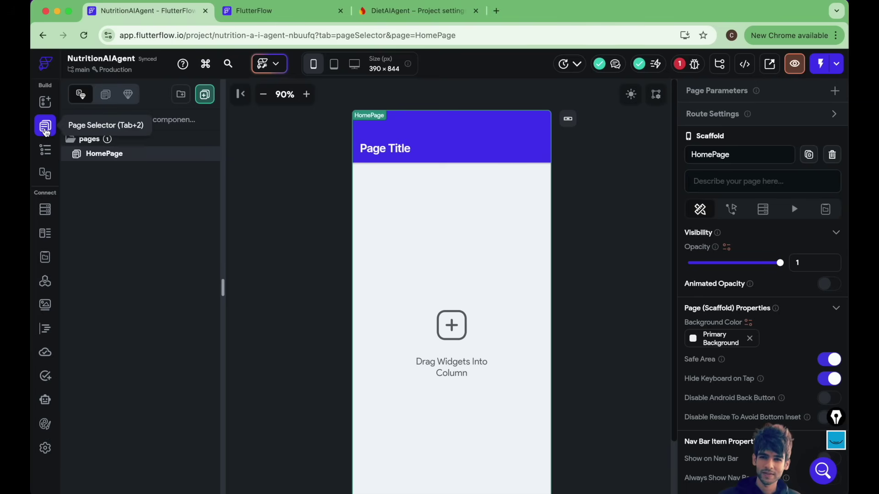
right_click(91, 142)
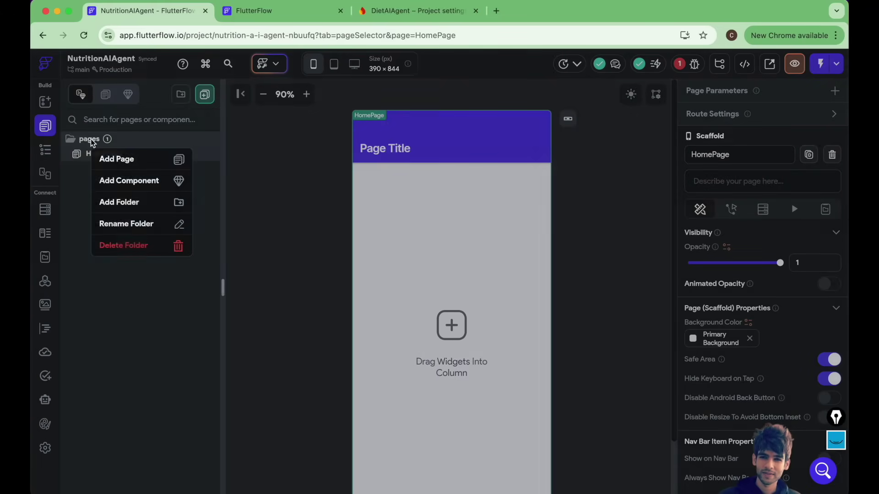
click(117, 159)
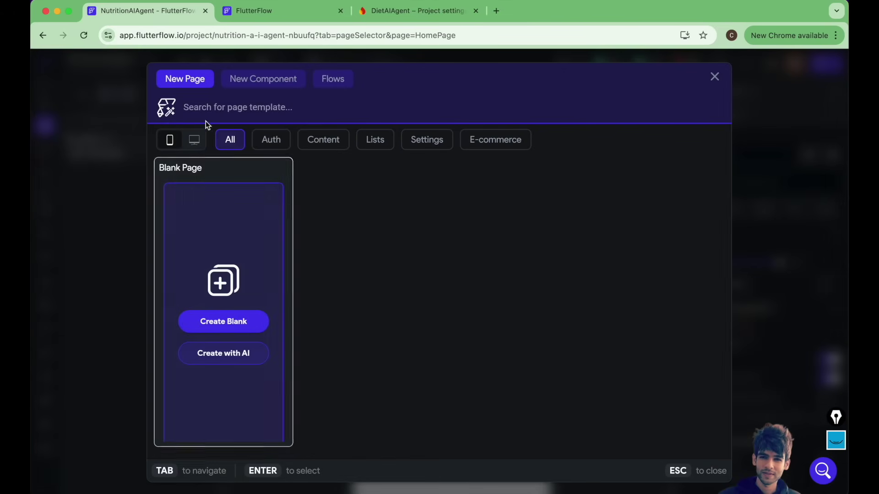
text(AiAgent)
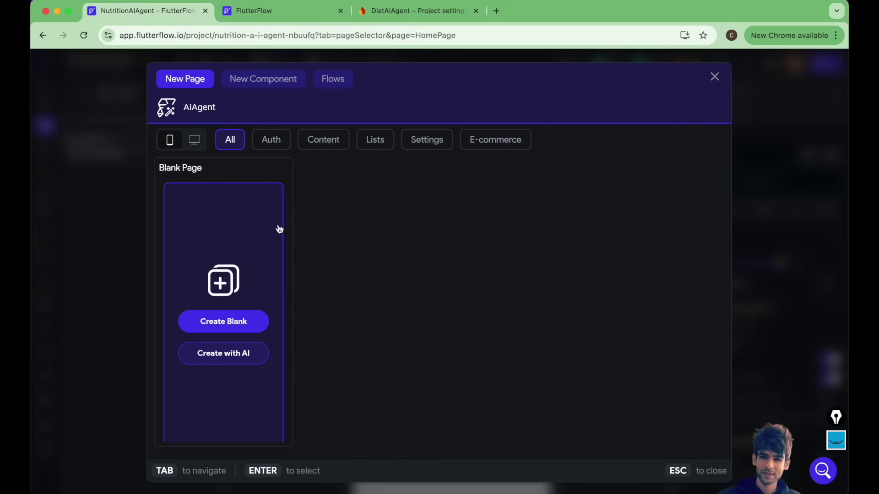
click(236, 321)
click(540, 333)
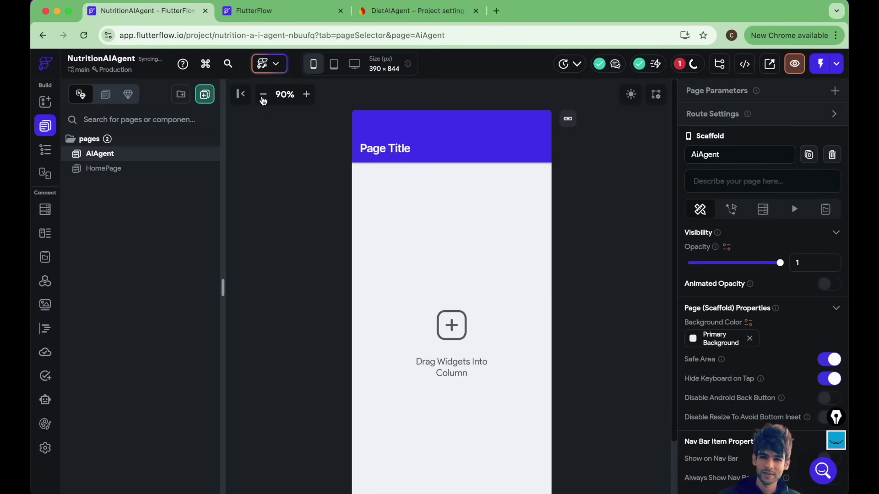
click(263, 95)
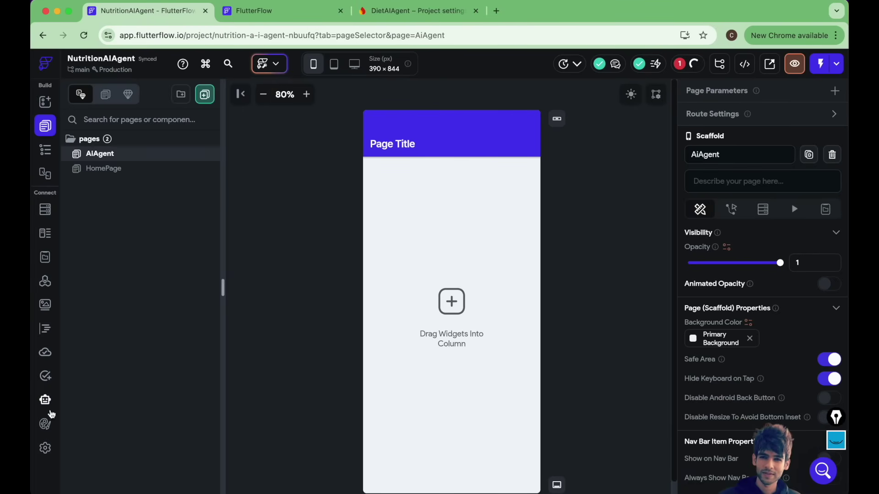
- Set AiAgent as the logged-in page in the app's authentication settings
click(46, 449)
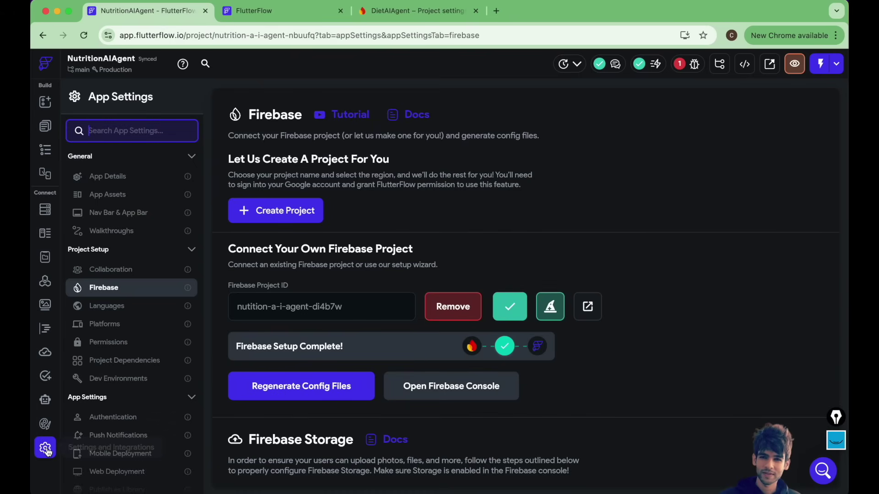
click(111, 129)
text(A)
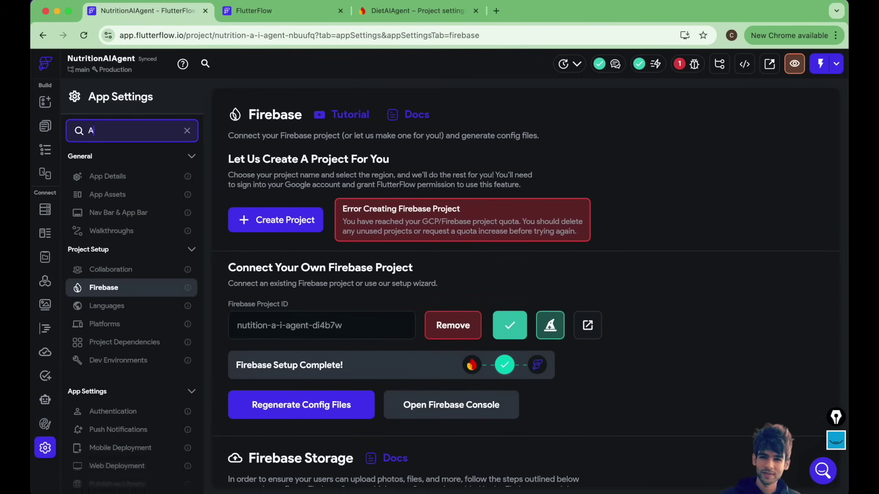
text(uthen)
click(128, 177)
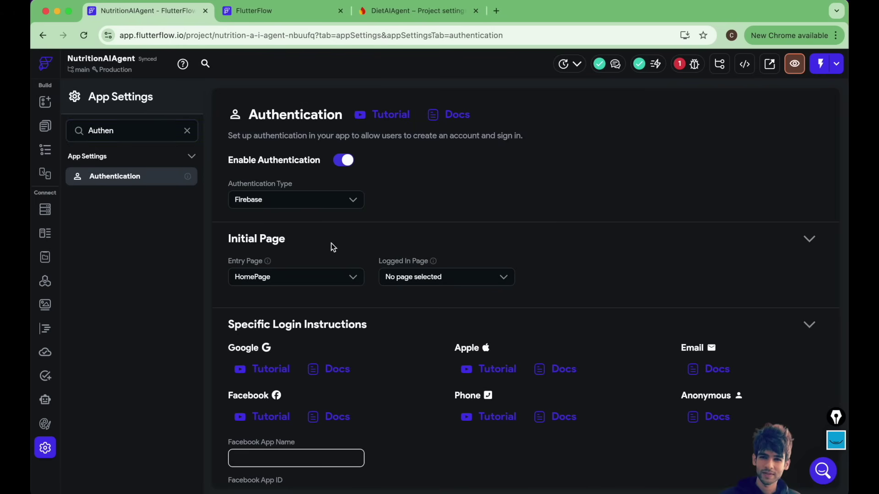
click(421, 277)
click(416, 323)
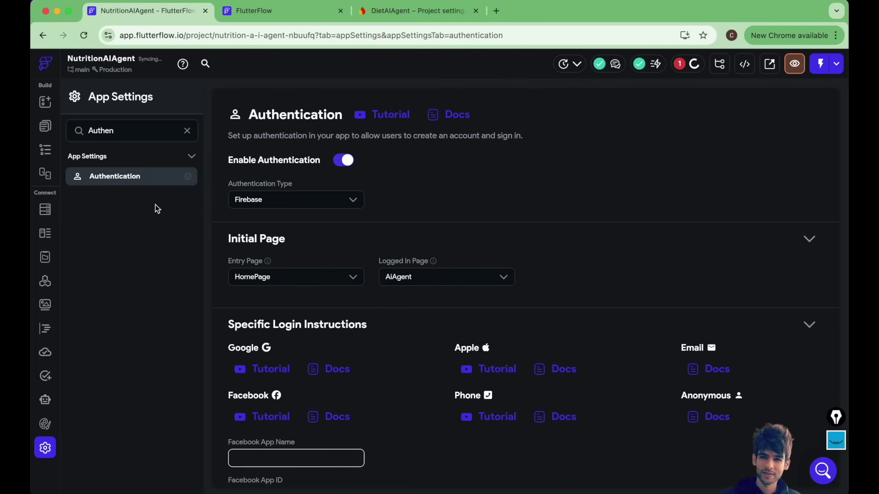
- Delete HomePage from the project's pages folder
click(44, 127)
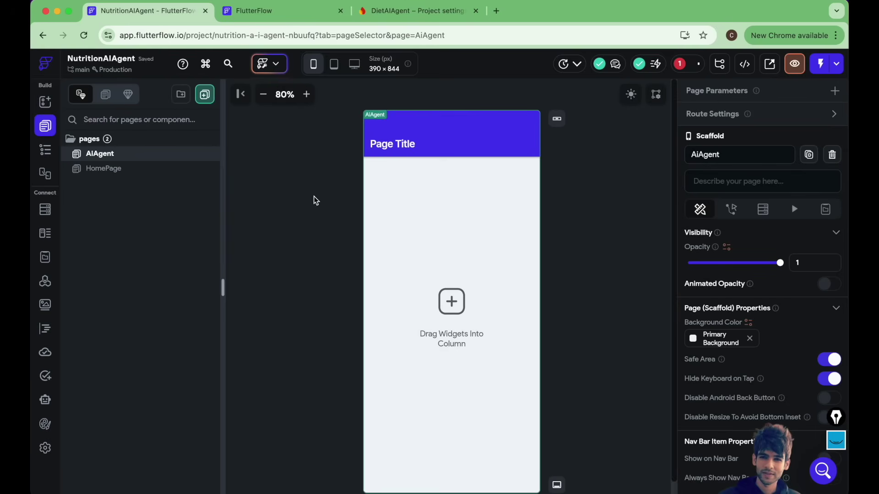
click(106, 170)
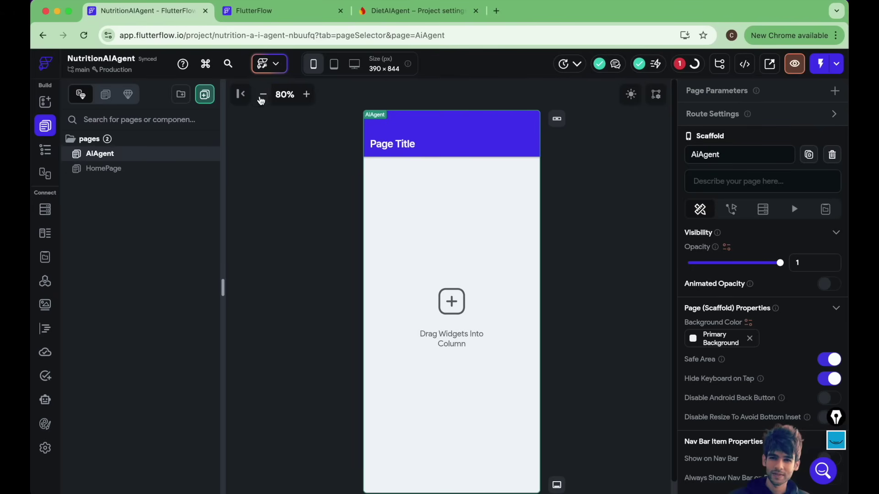
click(107, 170)
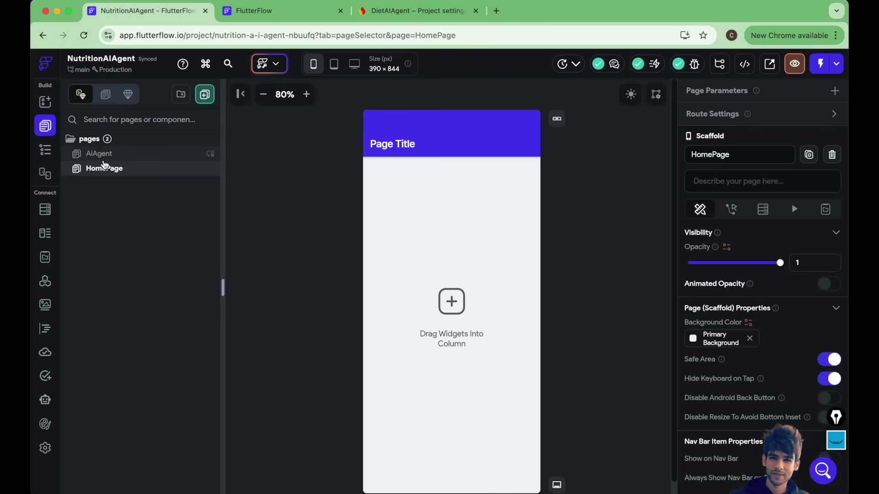
click(85, 141)
click(85, 140)
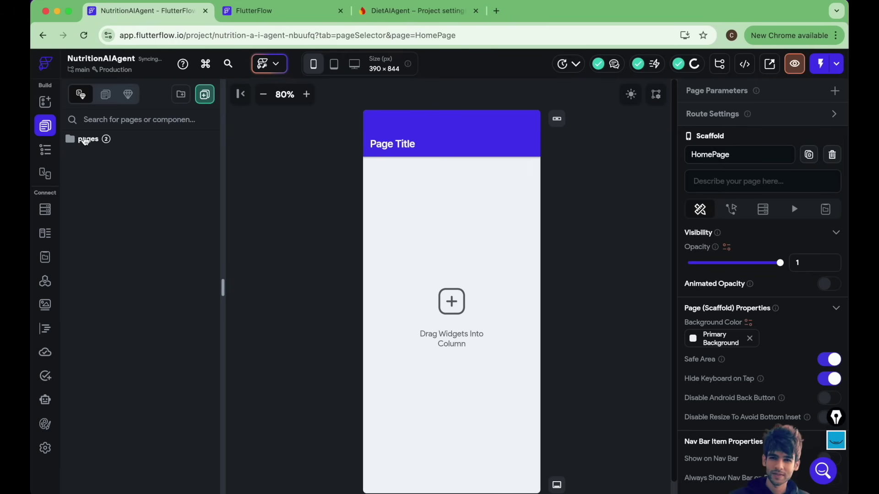
click(85, 140)
right_click(102, 169)
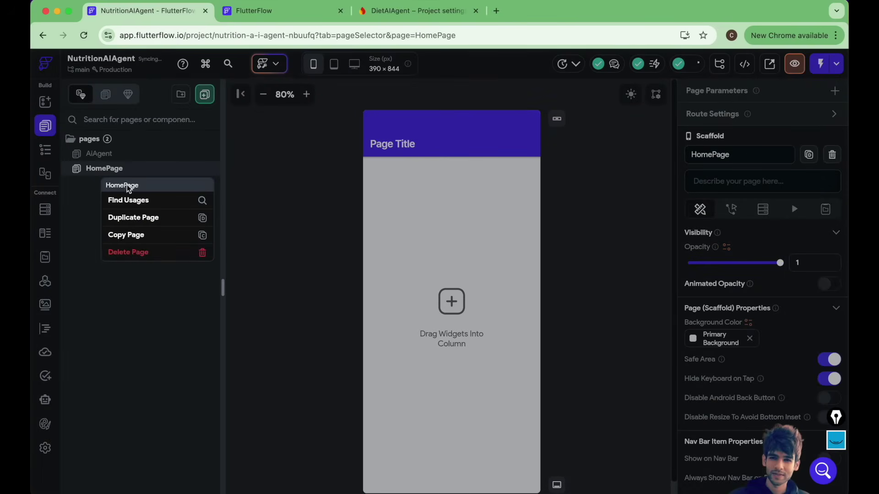
click(133, 254)
click(476, 287)
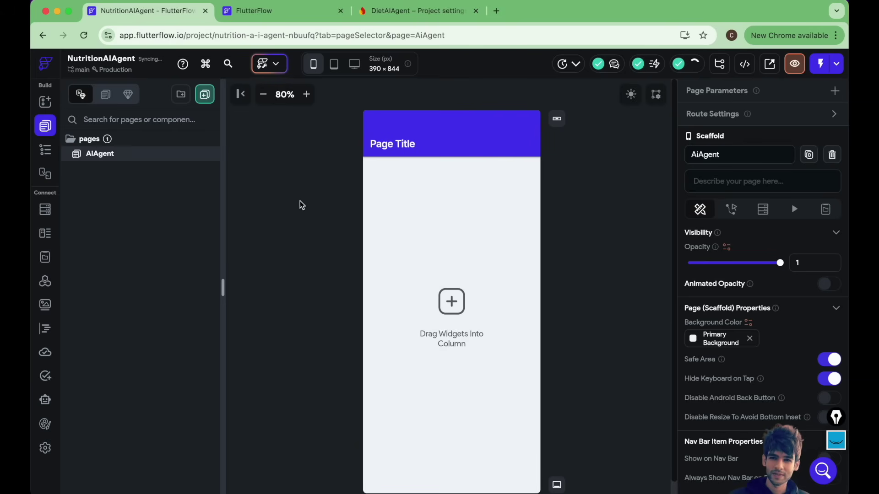
- Add a page named OnBoardingScreen to the pages folder from the Onboarding 05 template, using the default theme
right_click(90, 144)
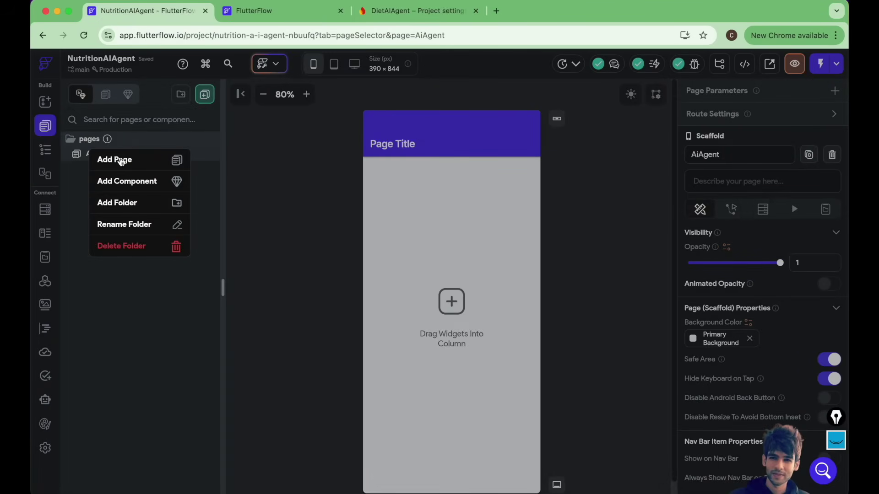
click(120, 160)
text(OnBoard)
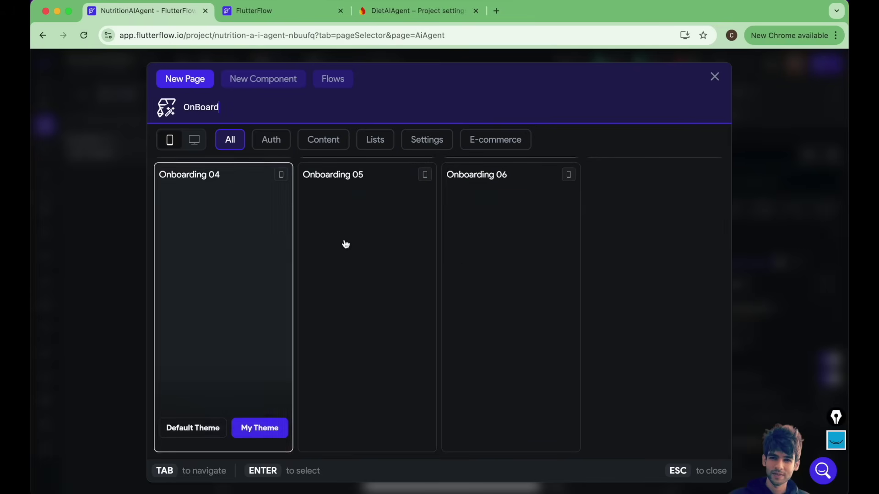
mouse_move(357, 253)
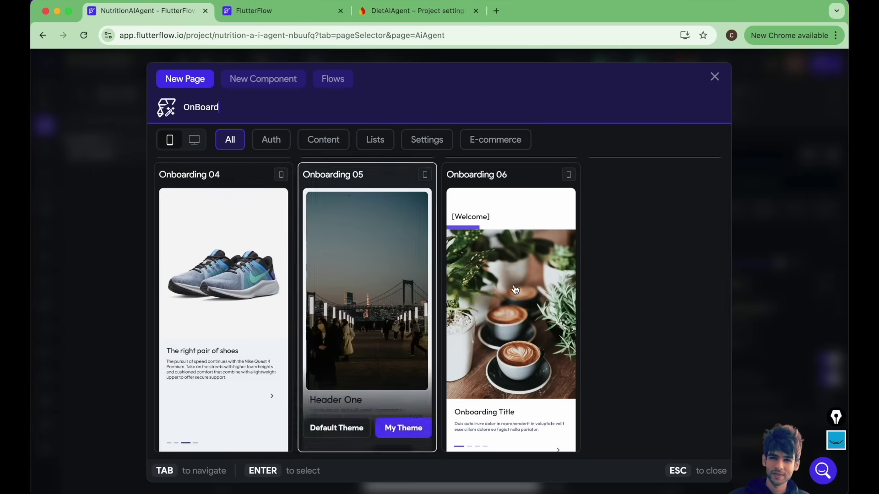
mouse_move(508, 288)
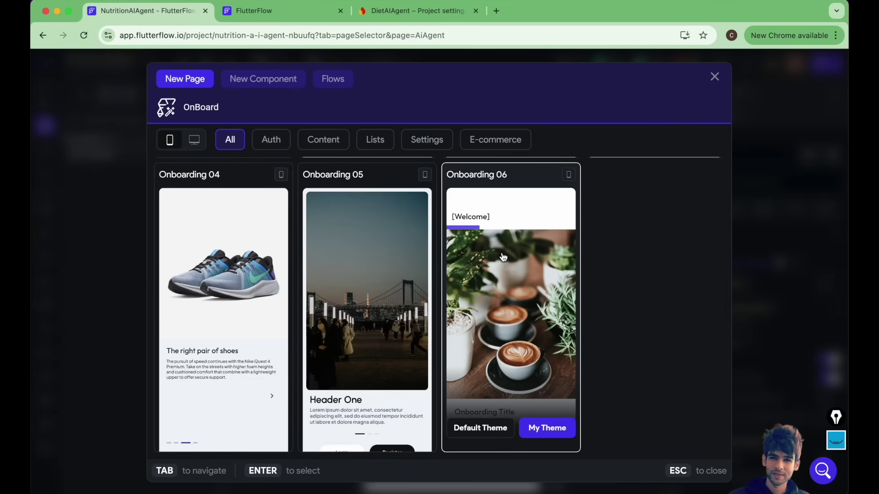
click(386, 271)
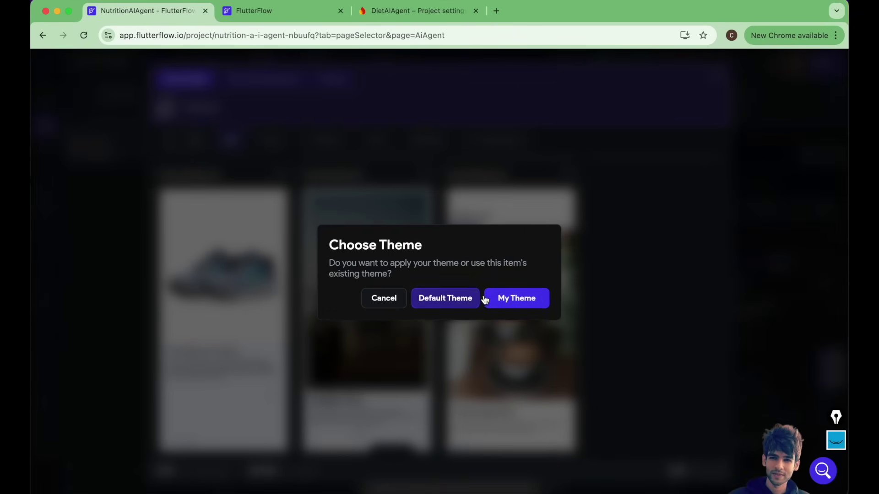
click(439, 298)
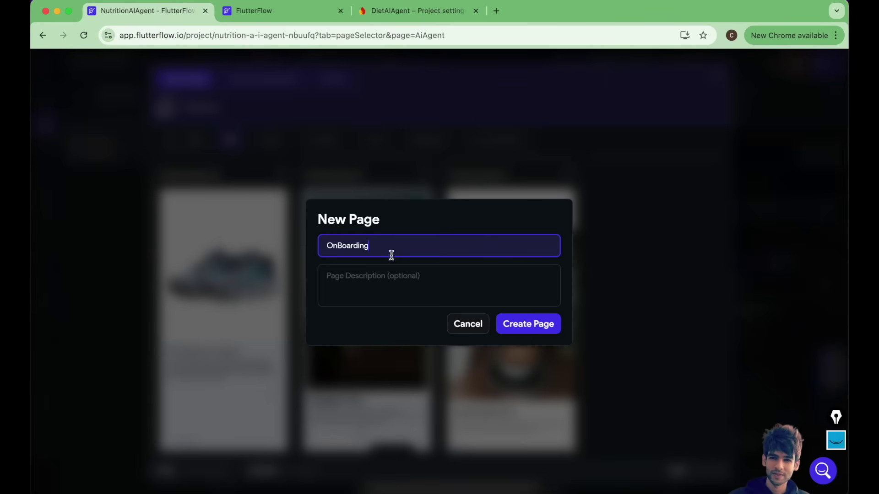
click(515, 327)
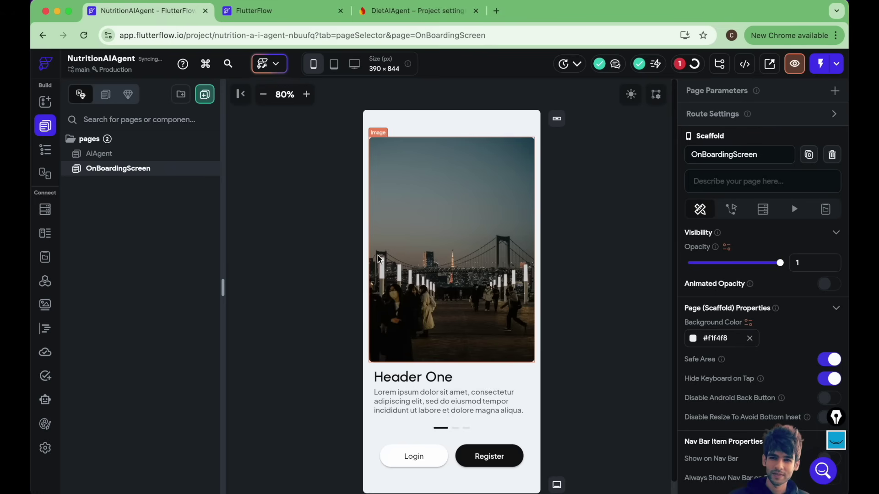
- Replace the onboarding screen's first image with the yellow-background avocado and vegetables photo from an Unsplash search for nutrition
click(423, 188)
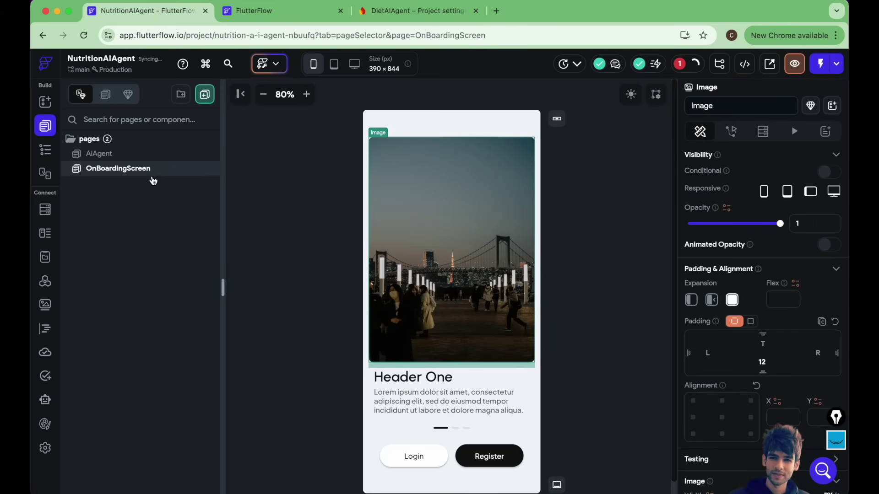
click(45, 150)
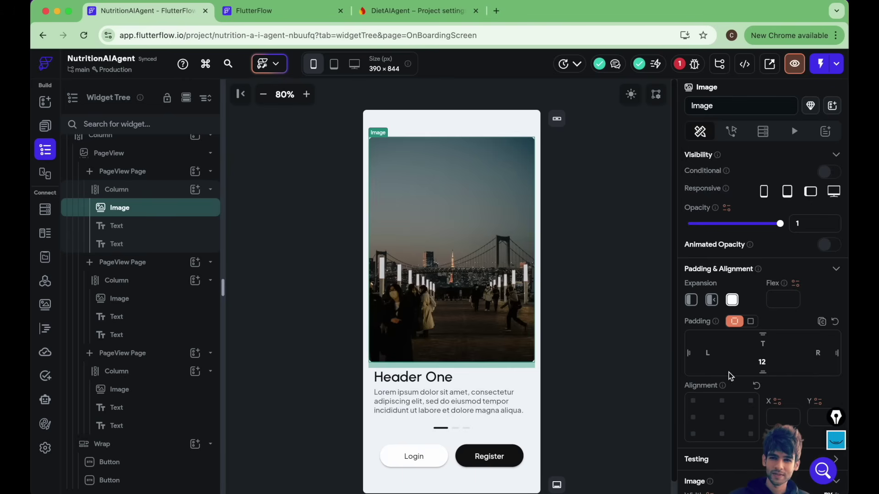
scroll(729, 372, down, 10)
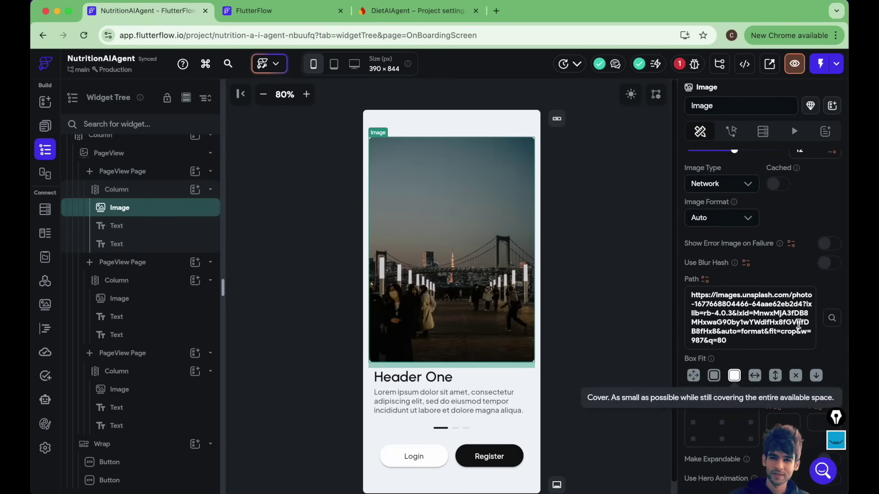
click(832, 319)
text(ai agent)
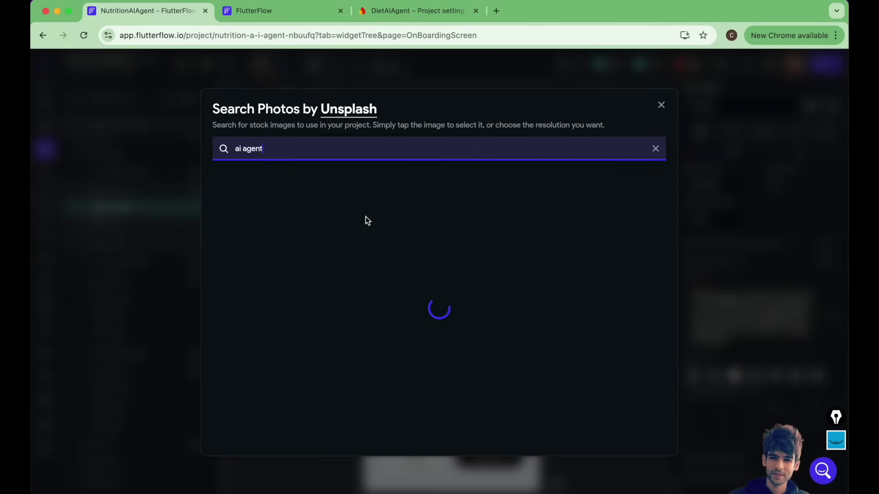
key(super+a)
text(nu)
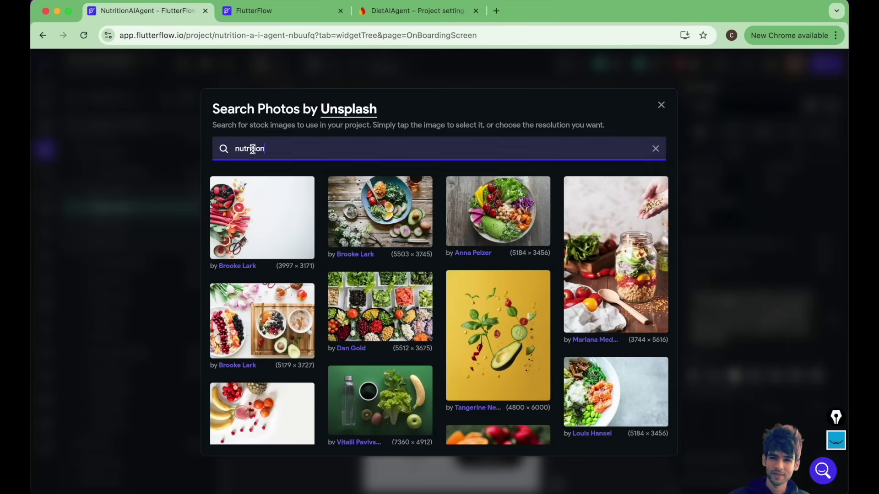
scroll(317, 336, down, 2)
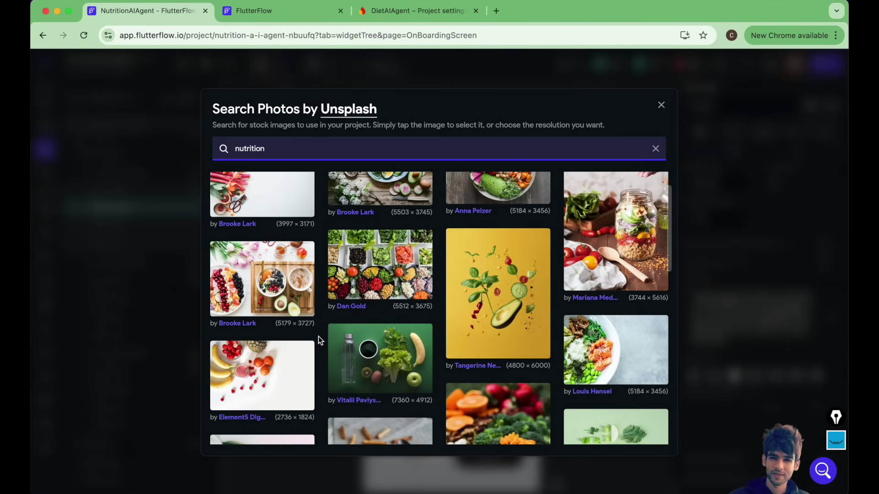
click(510, 281)
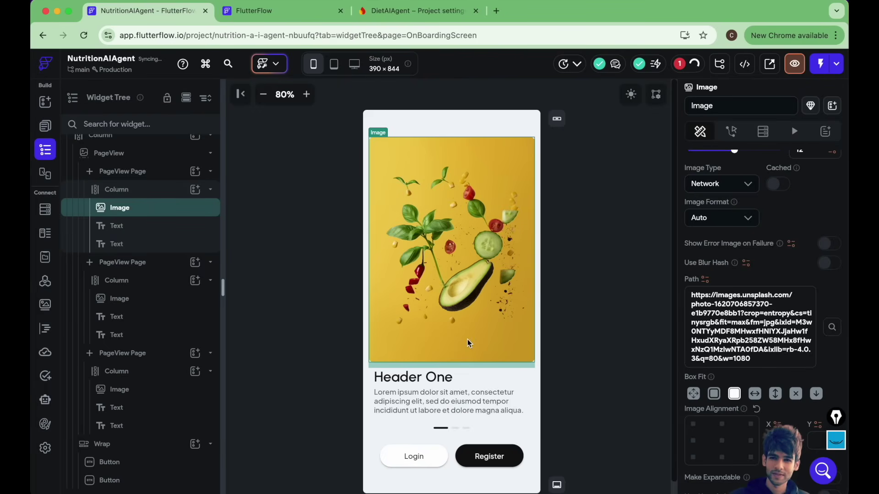
- Change the "Header One" title on the first onboarding page to "Nutrition AI Agent"
scroll(468, 340, down, 1)
click(412, 362)
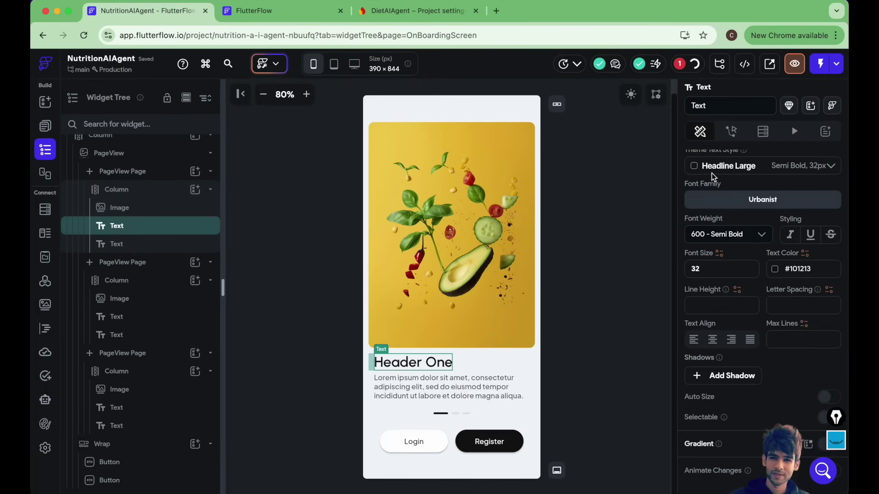
scroll(711, 173, up, 5)
click(709, 216)
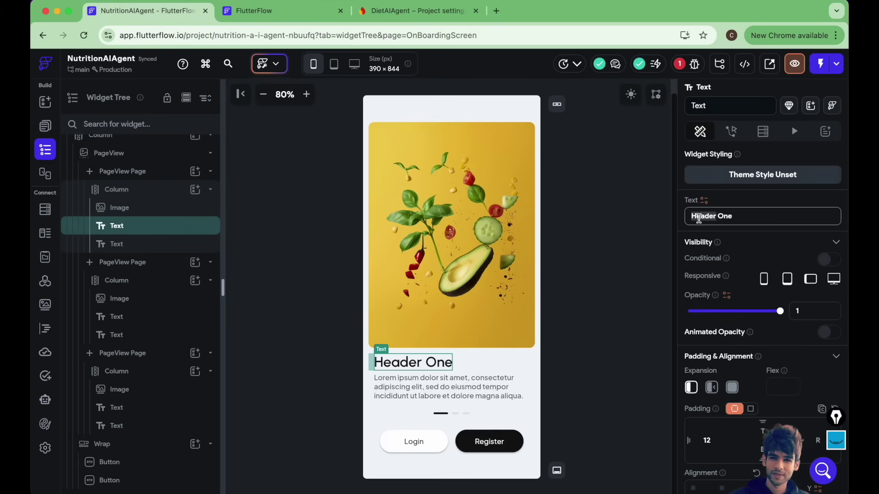
text(Nutrition Ai Agent)
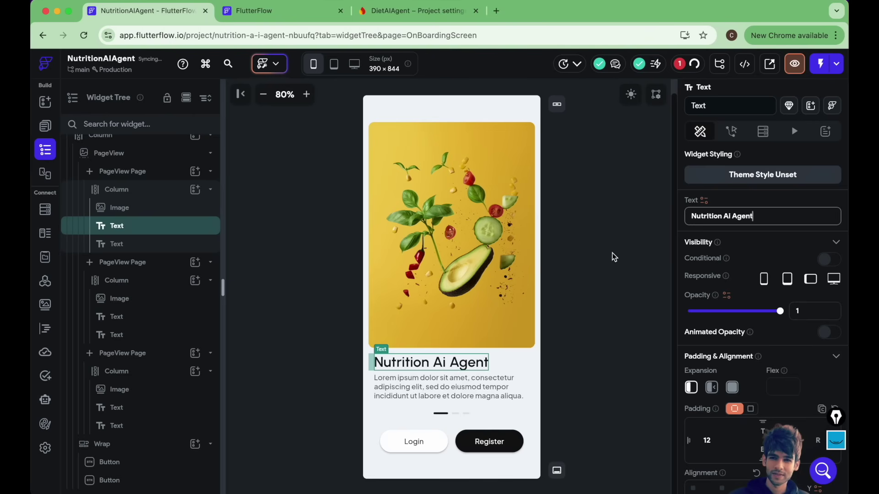
click(731, 216)
key(BackSpace)
text(l)
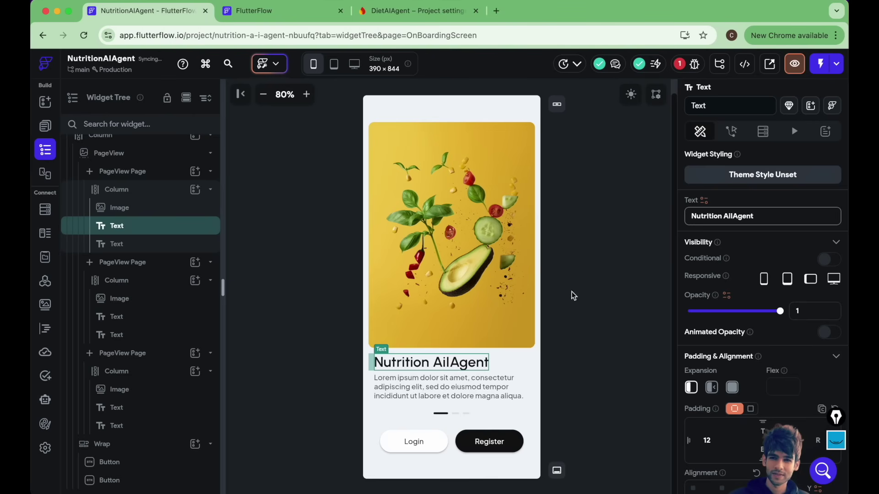
key(BackSpace)
key(BackSpace)
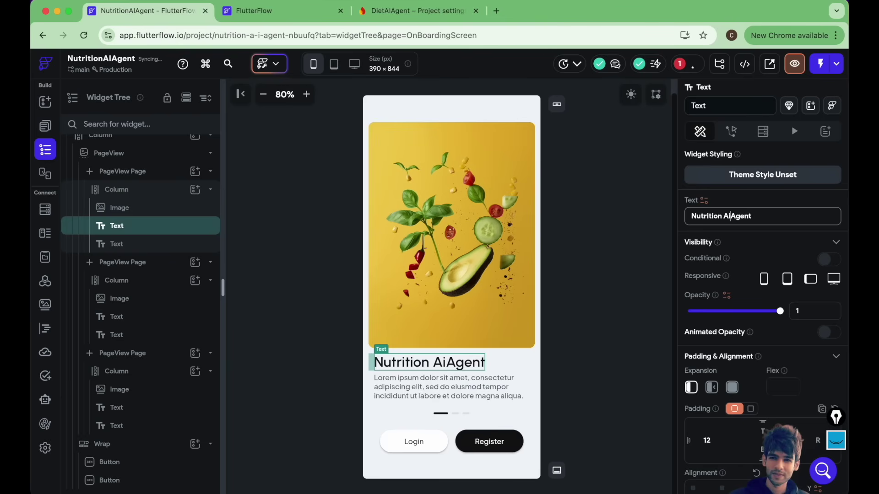
key(BackSpace)
text(I)
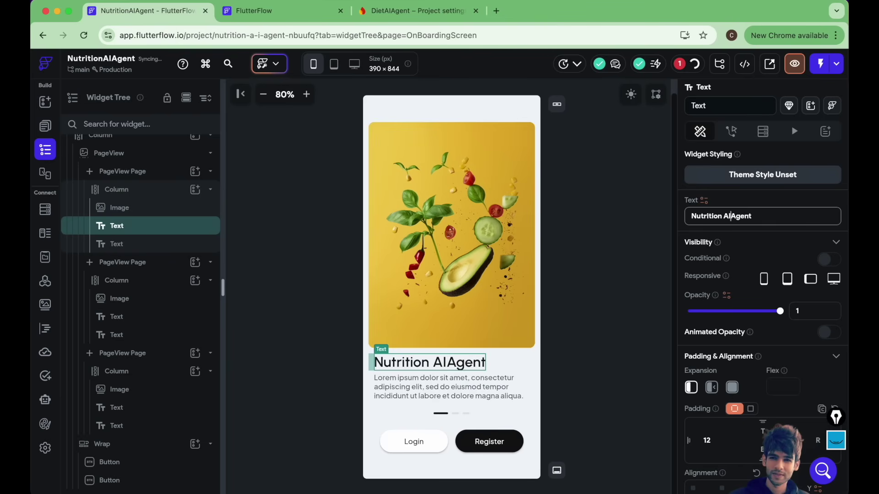
- Replace the placeholder description under the title with "Ask the nutrition Diet Sugegster your Queries instantly."
click(435, 385)
triple_click(727, 223)
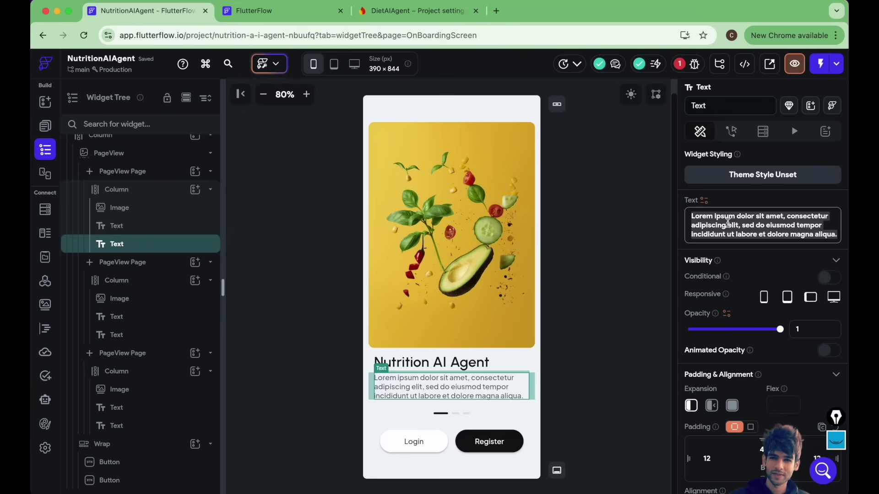
text(Ask the nutio)
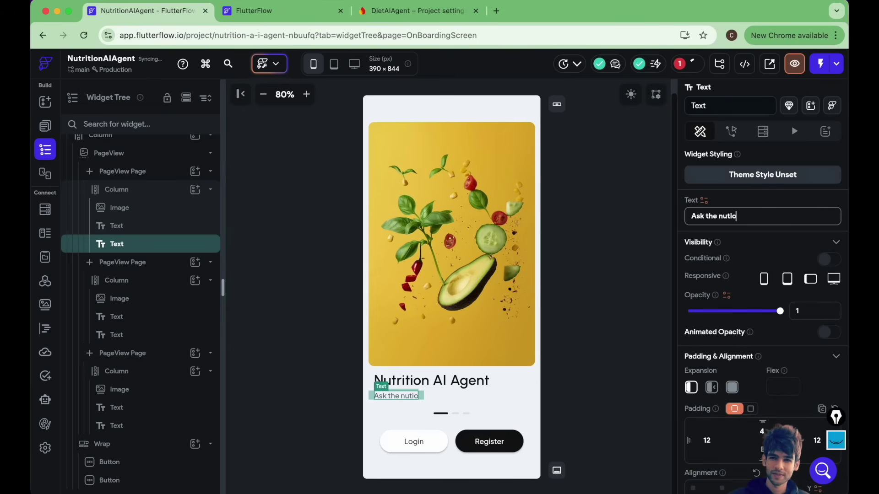
key(BackSpace)
key(BackSpace)
text(trition Diet Su)
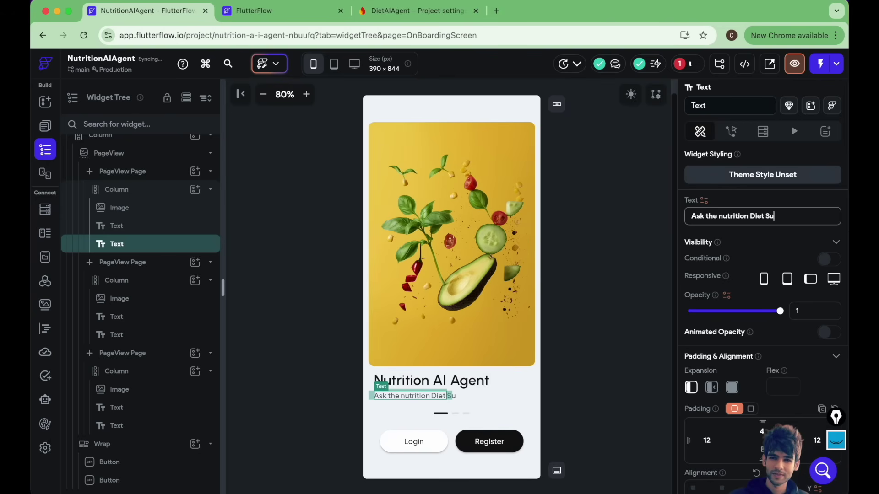
text(gegster your Querie)
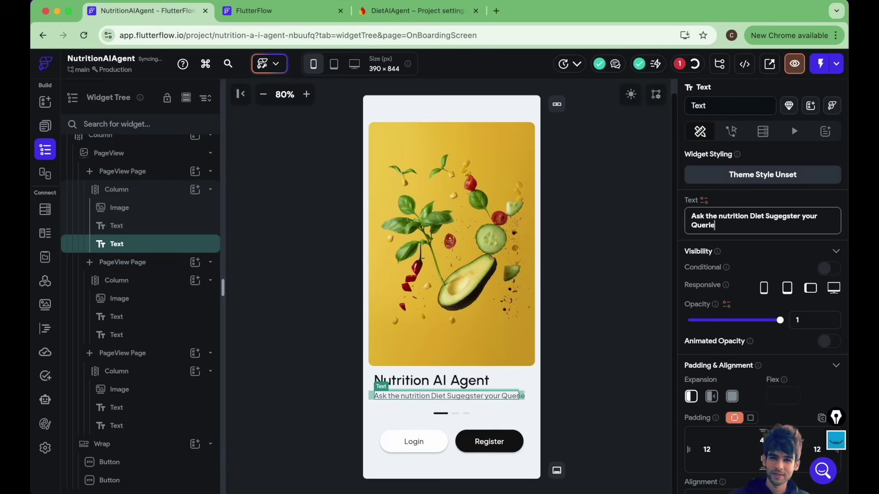
text(s instantly)
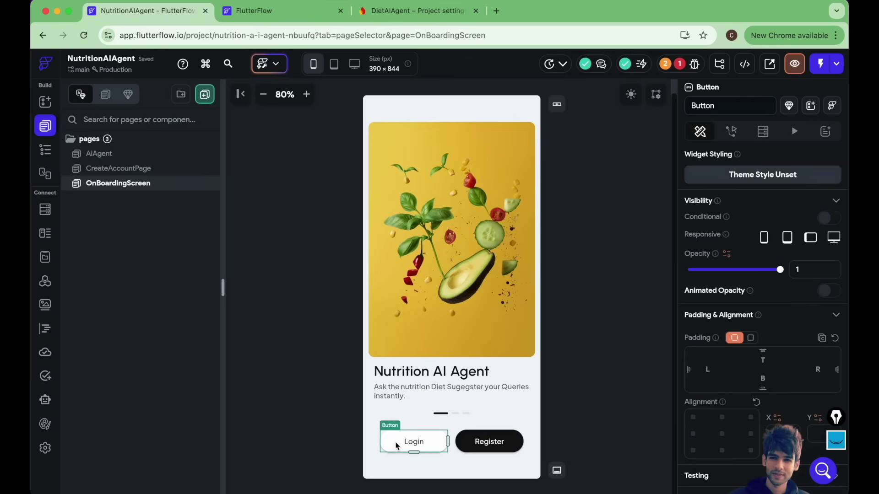
- Delete the Login button from the onboarding screen and select the Register button
key(Delete)
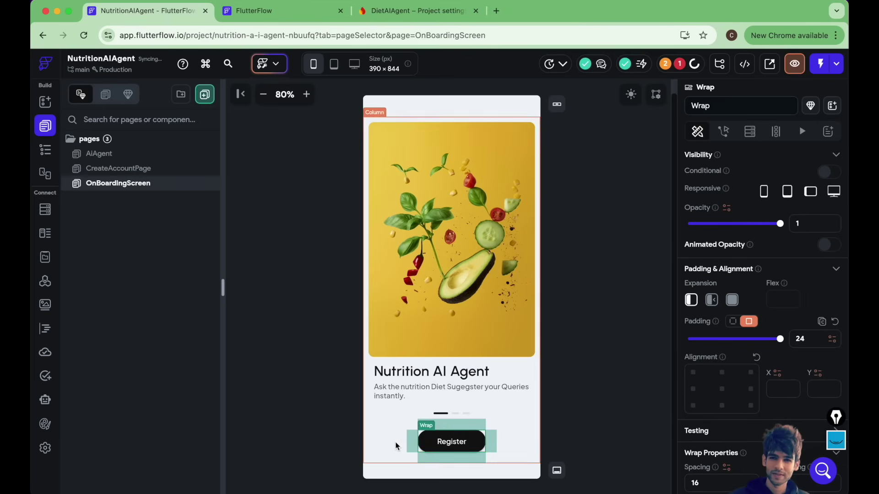
click(452, 439)
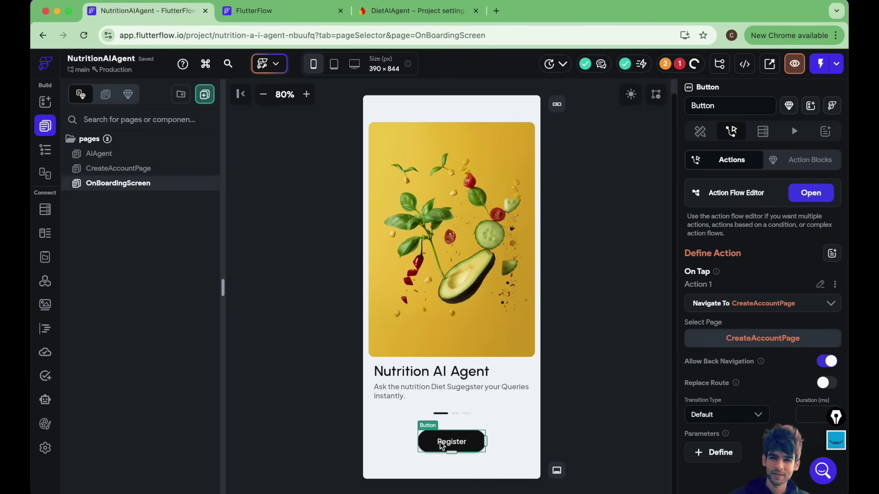
- Delete CreateAccountPage from the project's pages folder
click(103, 168)
right_click(104, 172)
click(130, 250)
key(Return)
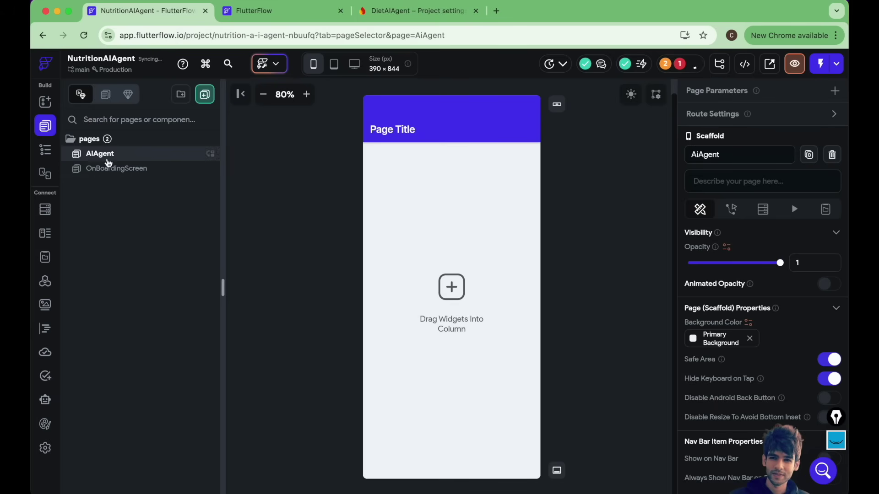
- Return to OnBoardingScreen and change the Register button's text to "Continute as Anonymous"
click(210, 169)
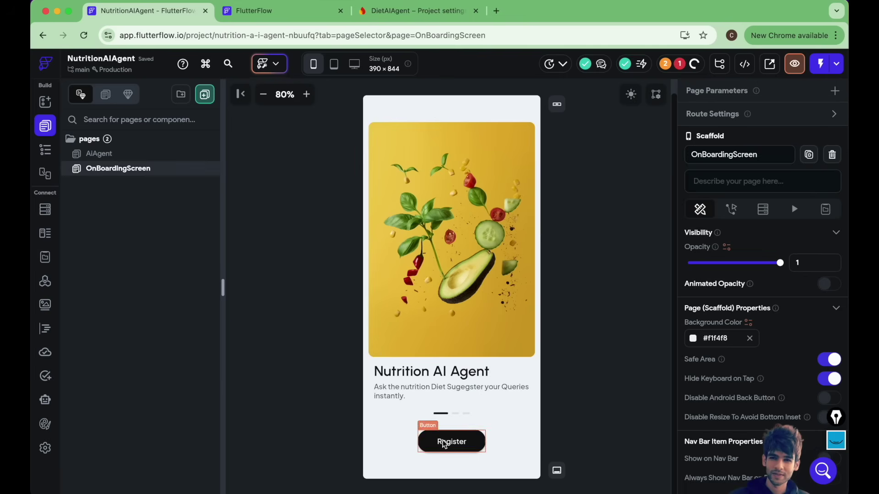
click(448, 443)
click(45, 150)
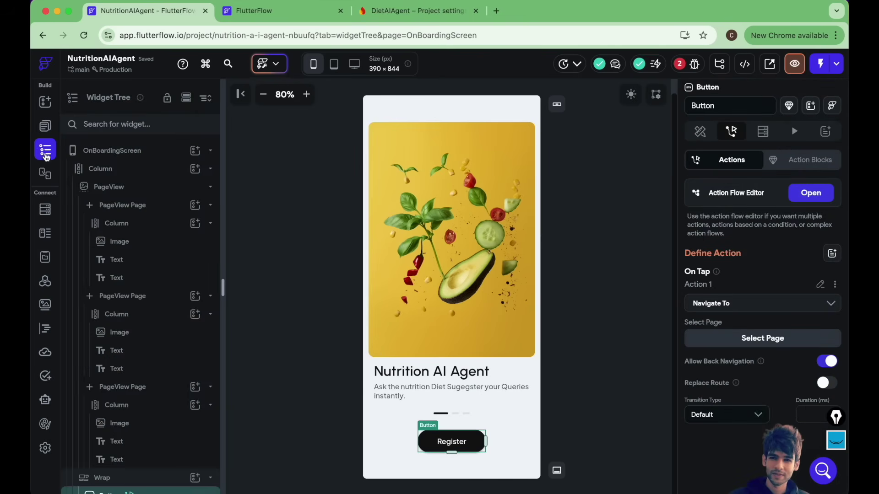
scroll(120, 402, down, 1)
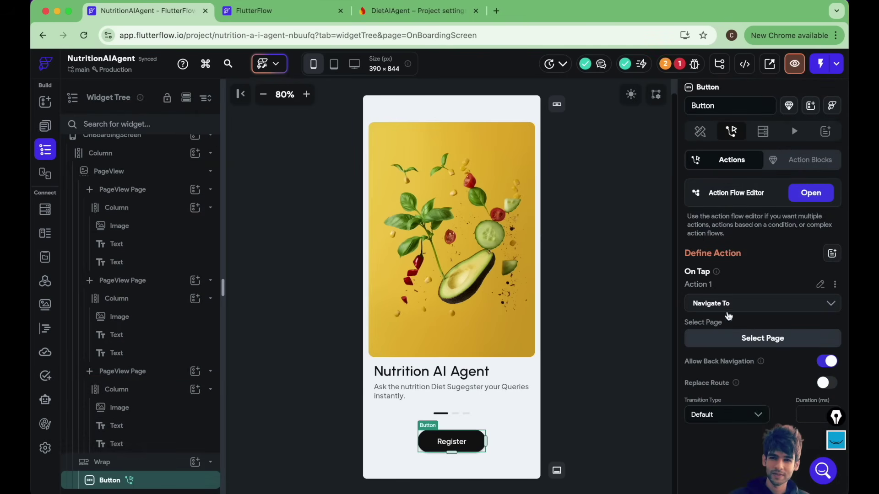
click(700, 131)
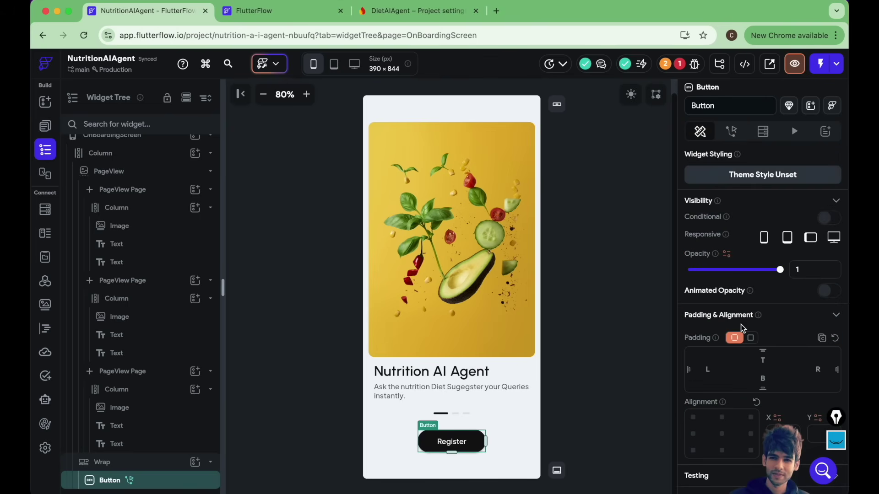
scroll(741, 325, down, 5)
scroll(741, 327, down, 1)
click(705, 247)
double_click(705, 247)
text(Continute)
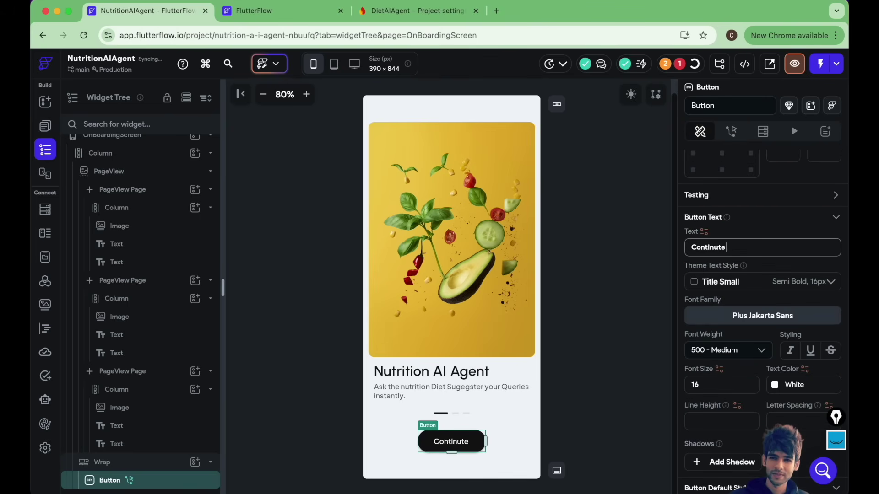
text( as Ano)
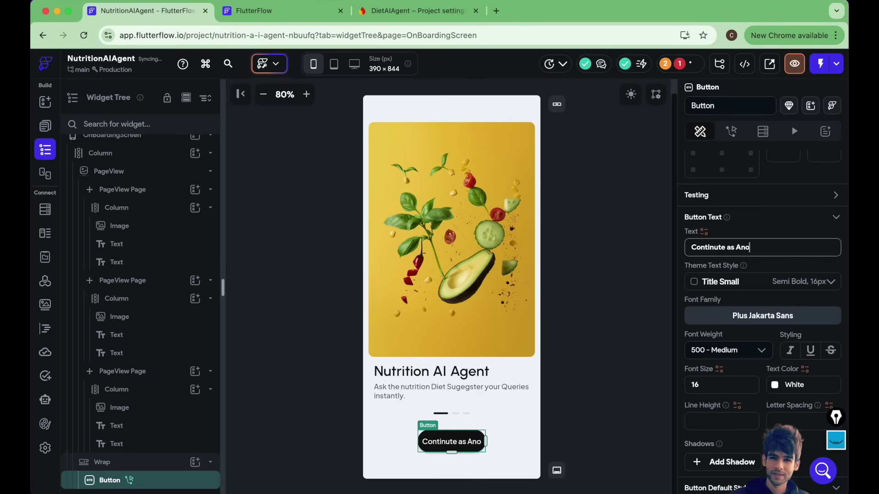
text(nymous)
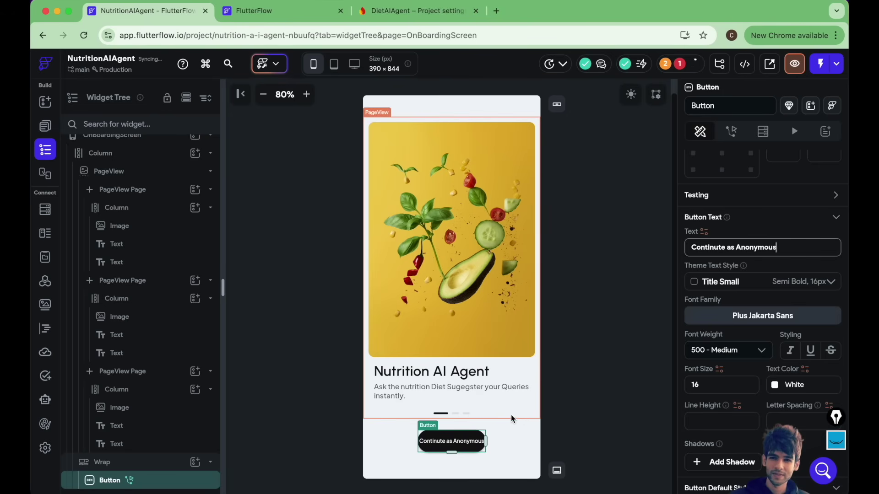
click(538, 416)
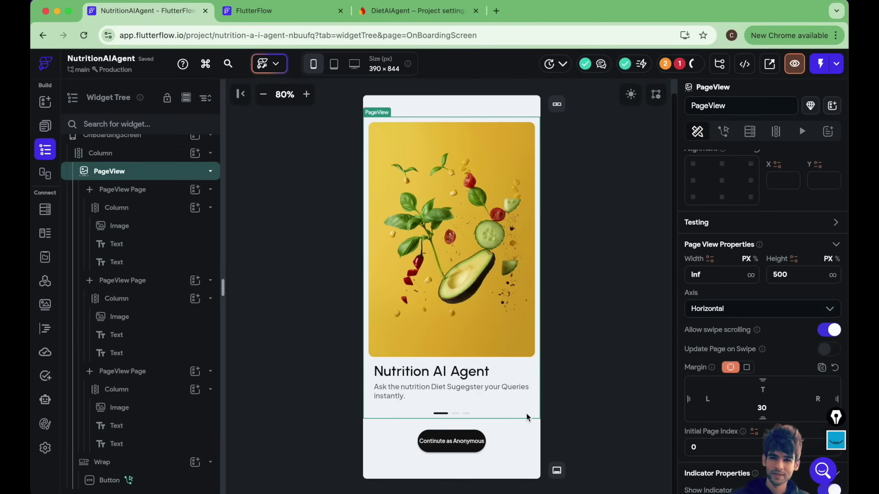
click(552, 402)
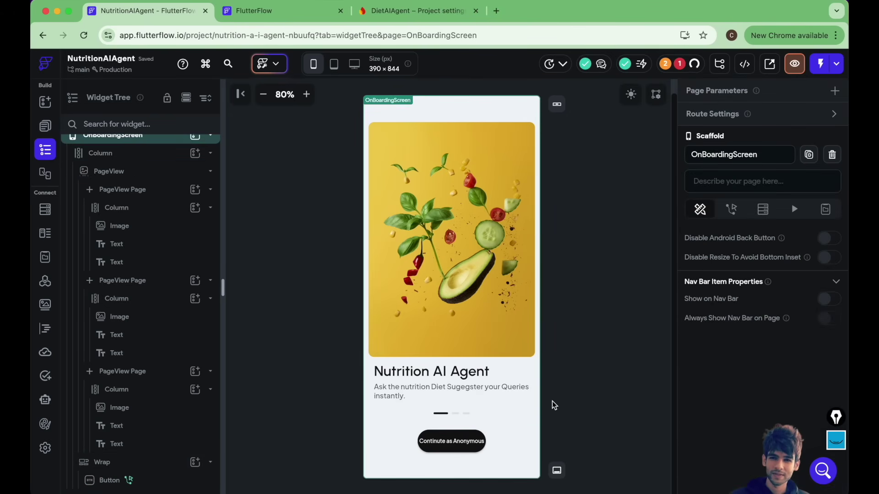
click(459, 432)
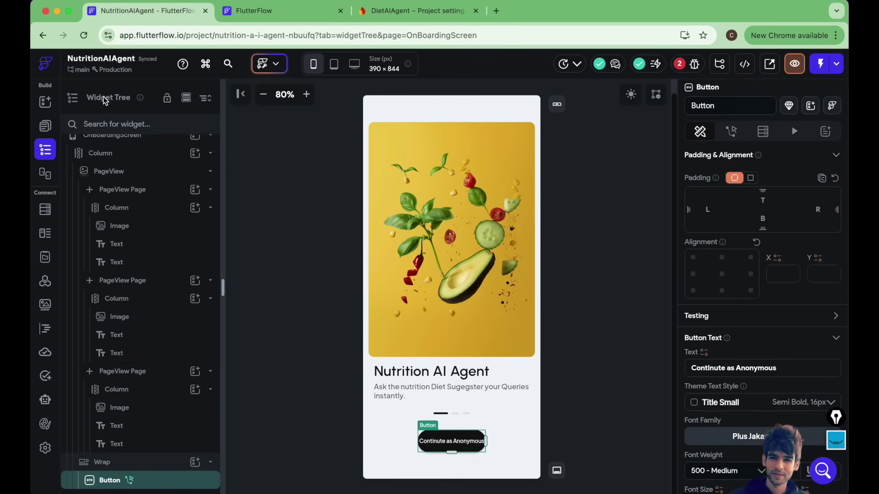
mouse_move(112, 67)
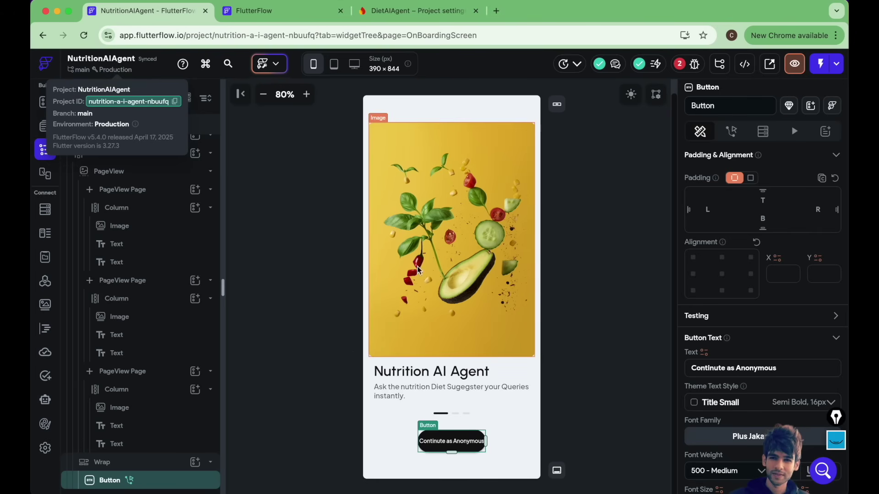
click(562, 426)
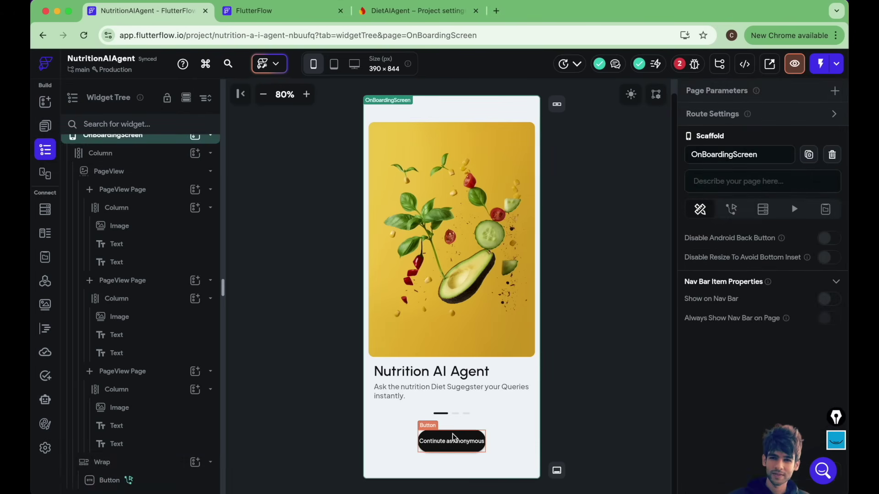
click(456, 435)
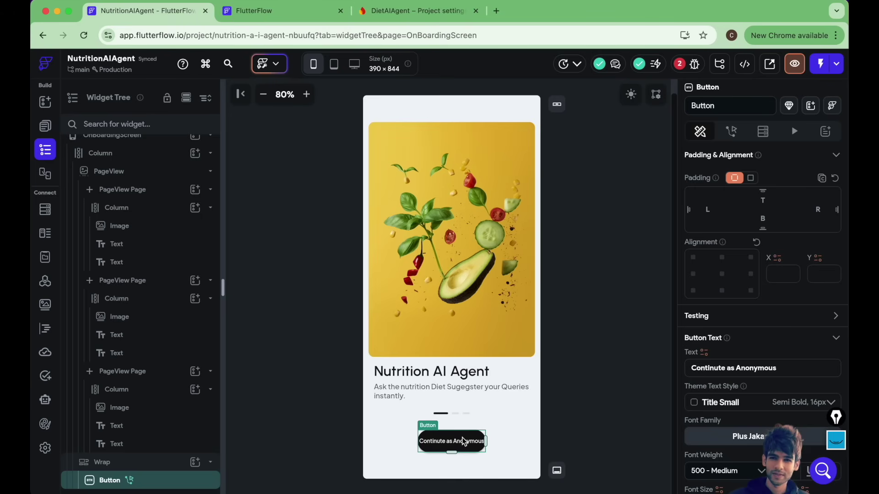
click(578, 427)
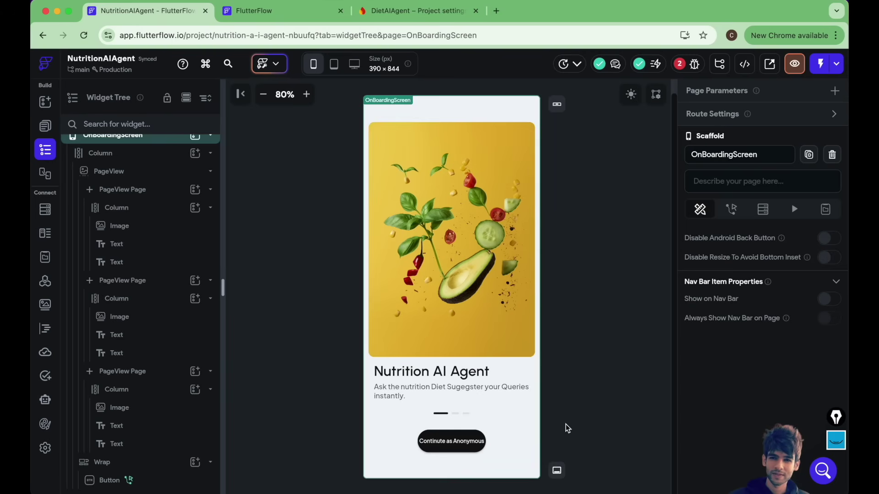
- Set the "Continute as Anonymous" button's width to infinite so that it fills the row
click(470, 437)
scroll(734, 424, down, 5)
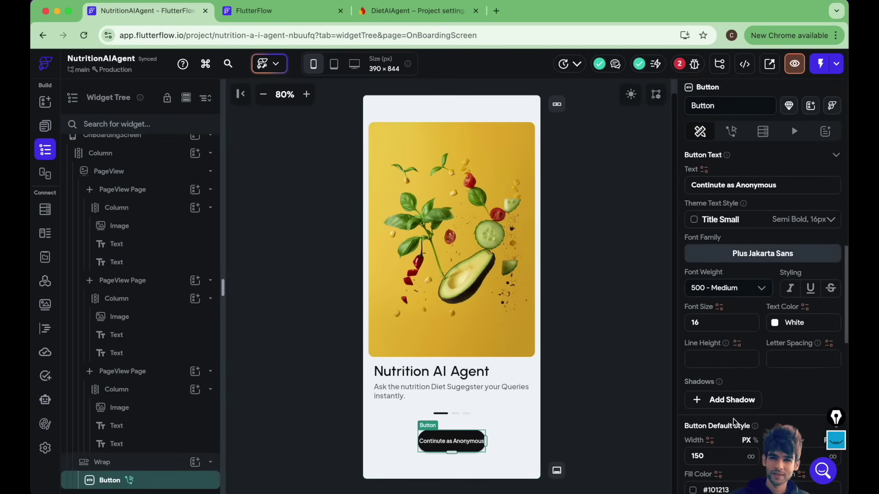
click(750, 457)
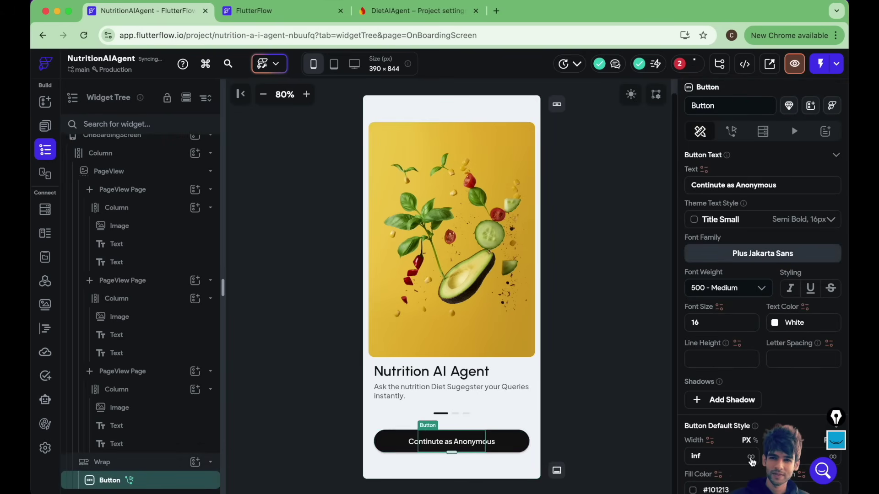
click(585, 365)
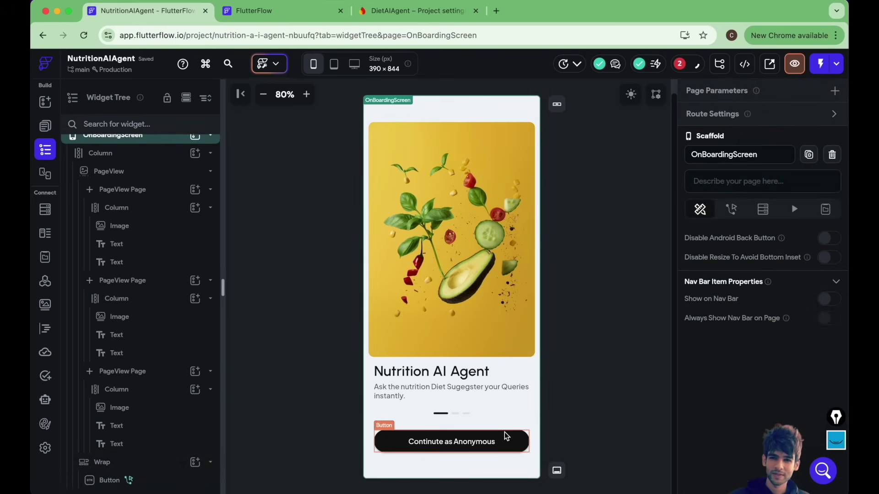
- Open the action flow for the On Tap trigger of the "Continute as Anonymous" button
click(478, 441)
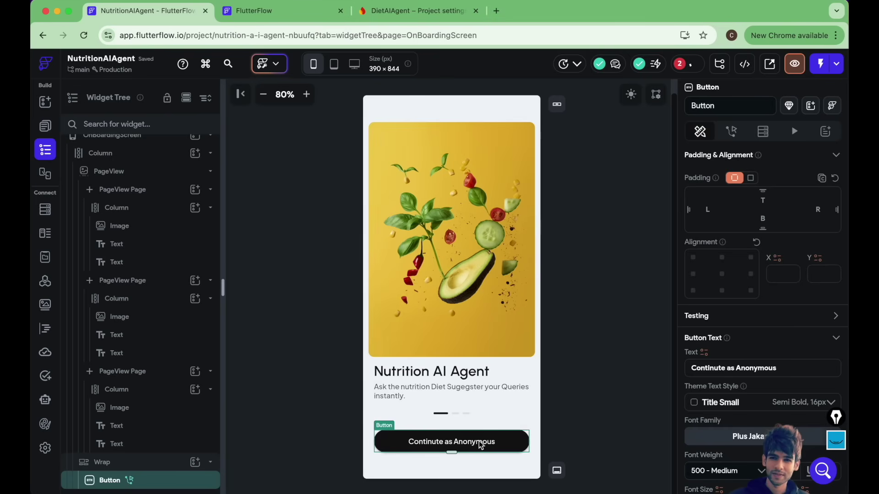
click(731, 131)
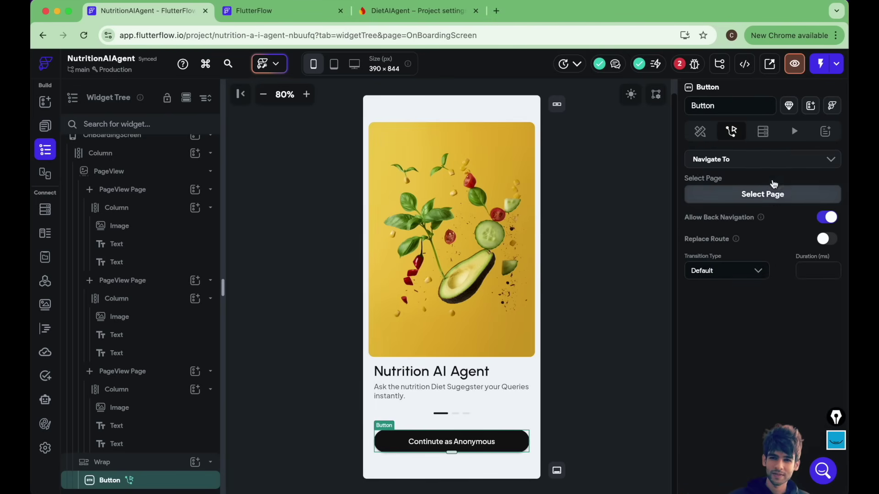
click(806, 194)
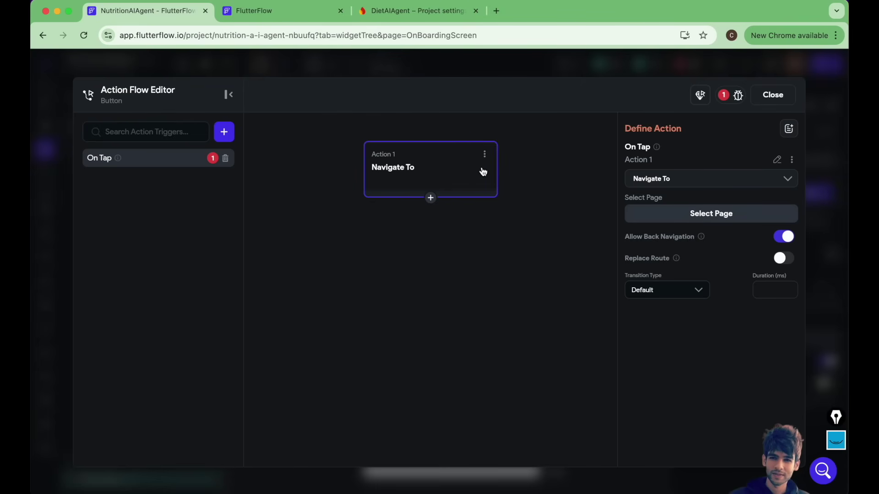
click(663, 179)
click(668, 211)
text(Auth)
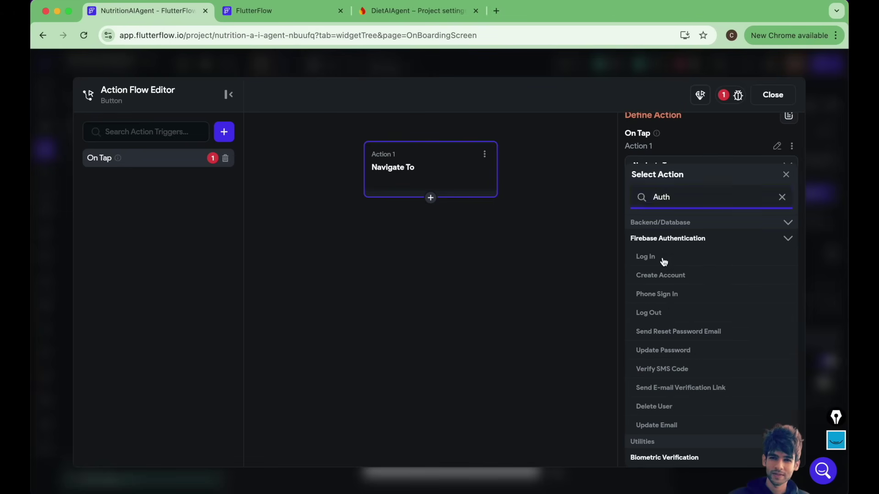
click(663, 261)
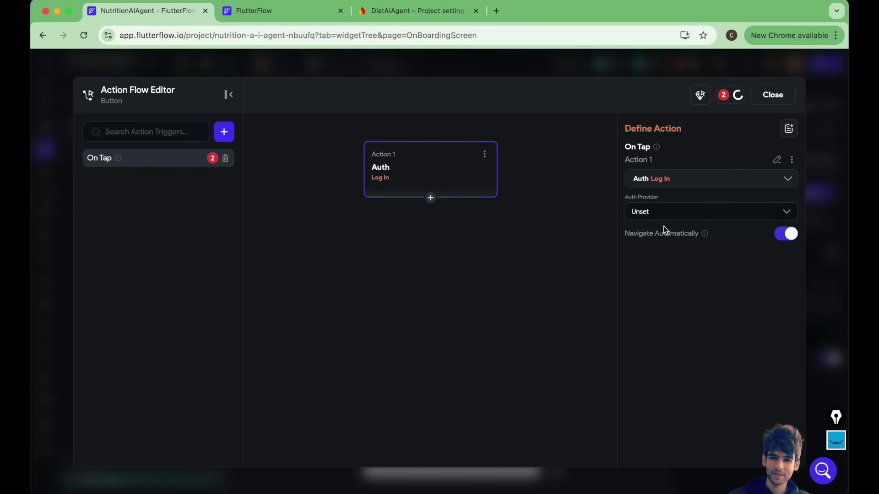
- Set the first On Tap action to Auth Create Account with the Anonymous provider and turn off automatic navigation
click(658, 186)
text(Auth)
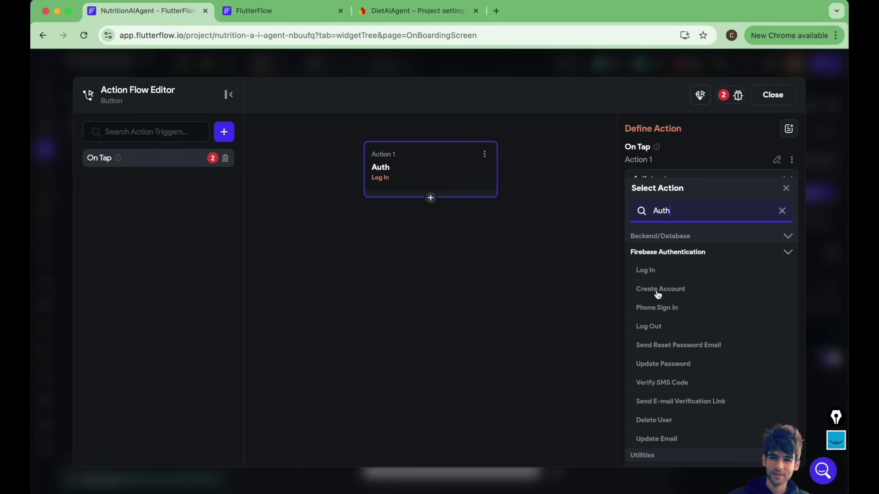
click(657, 290)
click(666, 214)
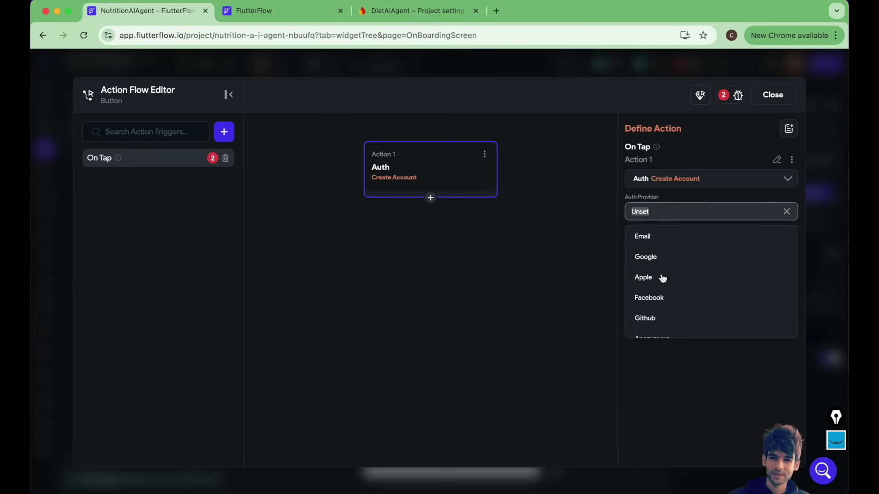
scroll(663, 302, down, 2)
text(Ano)
click(655, 245)
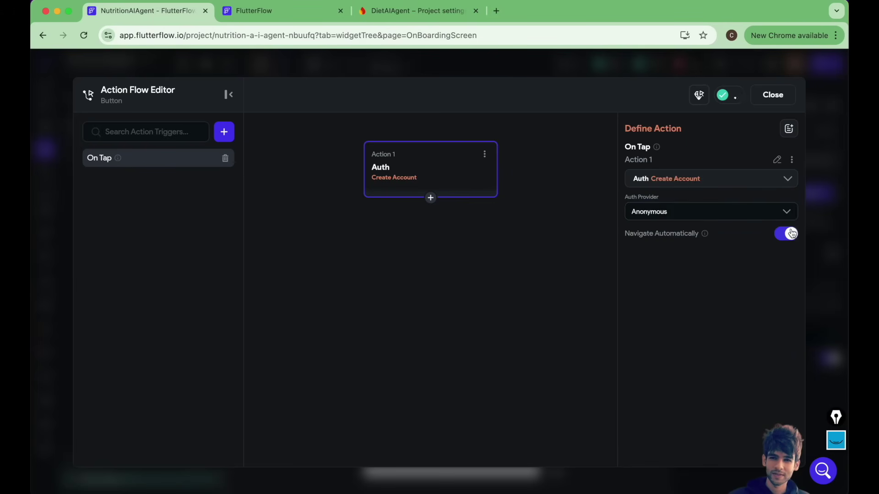
click(788, 233)
- Add a second On Tap action that navigates to the AiAgent page, and close the action flow
click(430, 198)
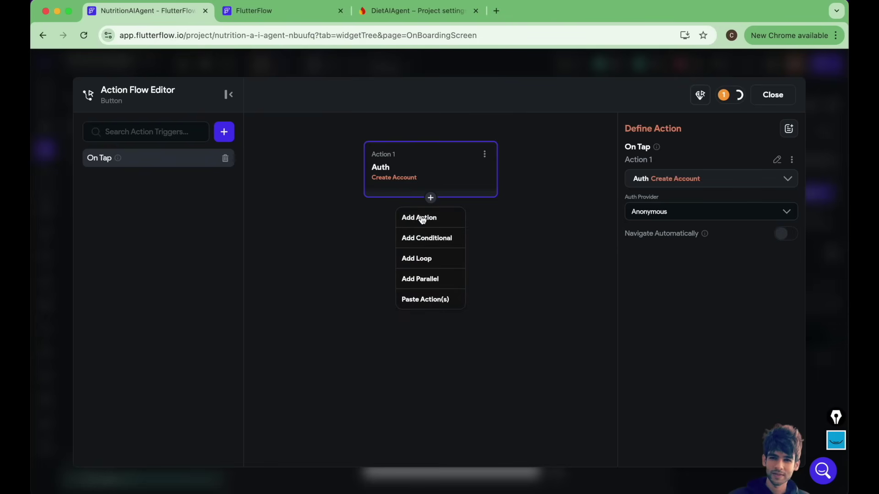
click(422, 218)
click(662, 254)
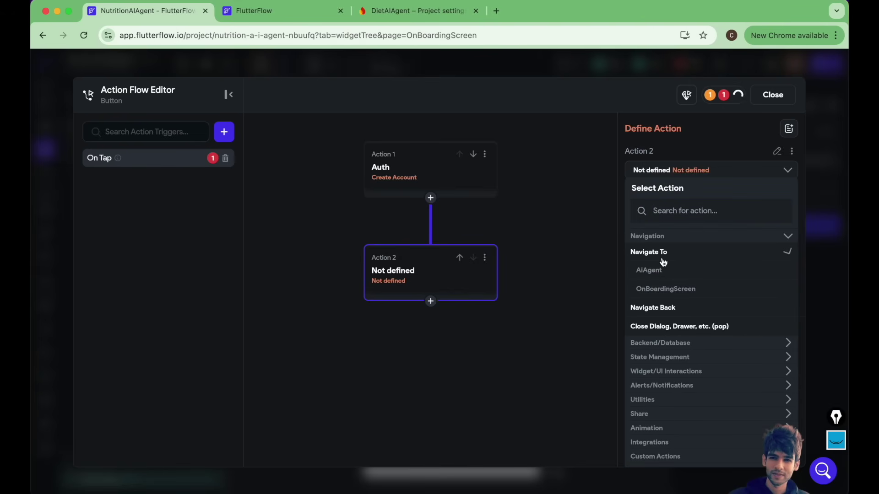
click(653, 275)
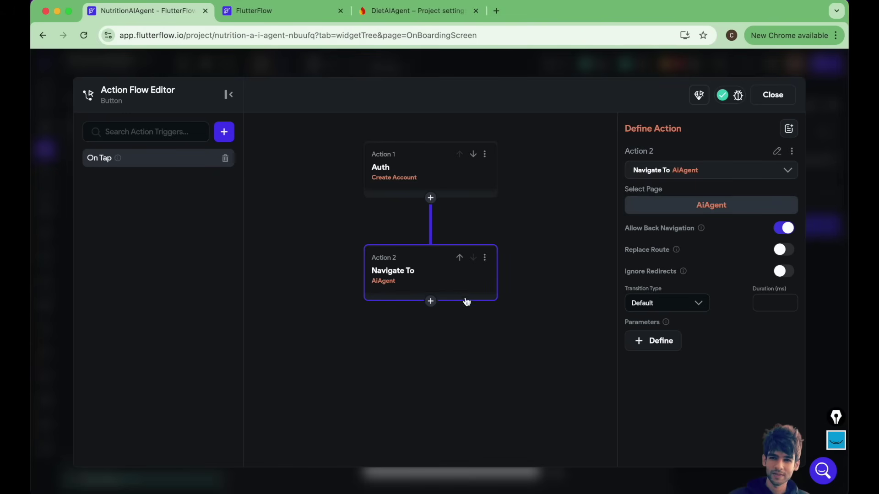
click(772, 95)
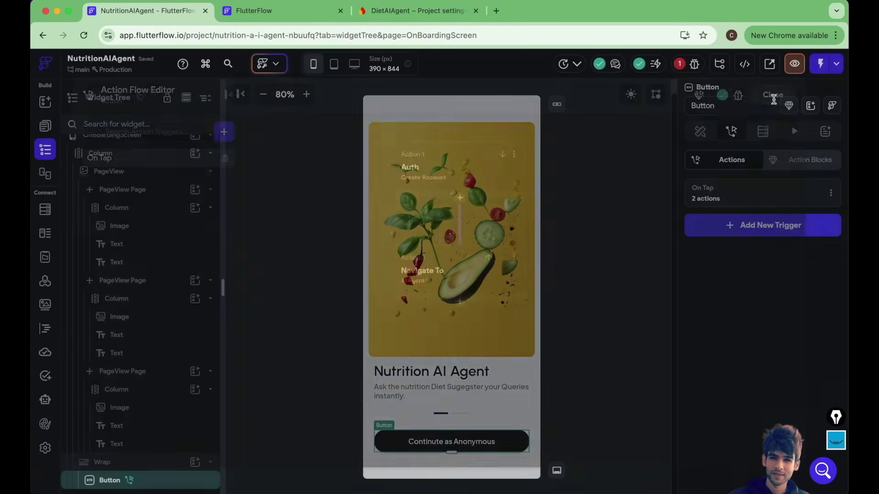
- Switch to the Firebase console and check the Anonymous provider among the project's authentication sign-in methods
click(408, 14)
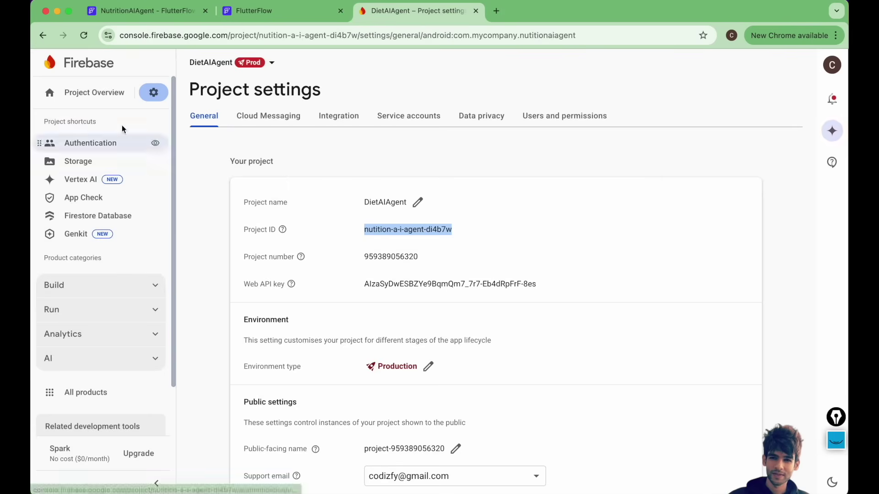
click(86, 147)
click(257, 116)
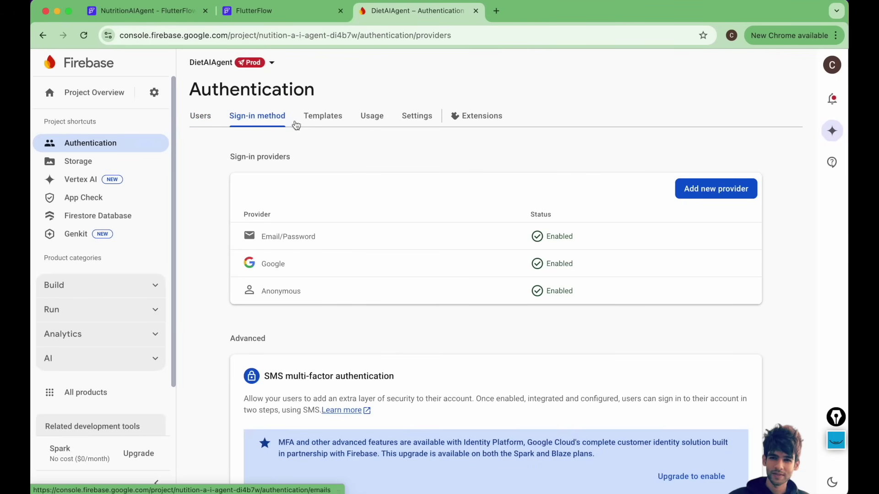
click(699, 190)
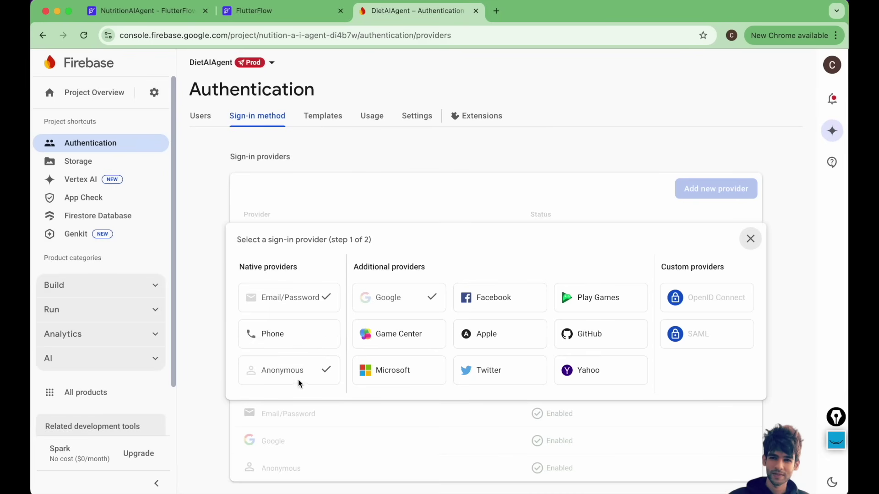
double_click(282, 370)
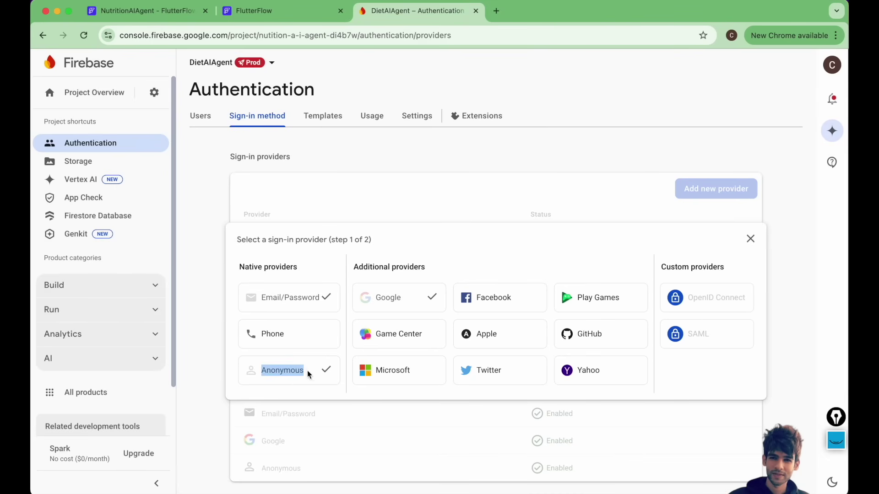
click(750, 238)
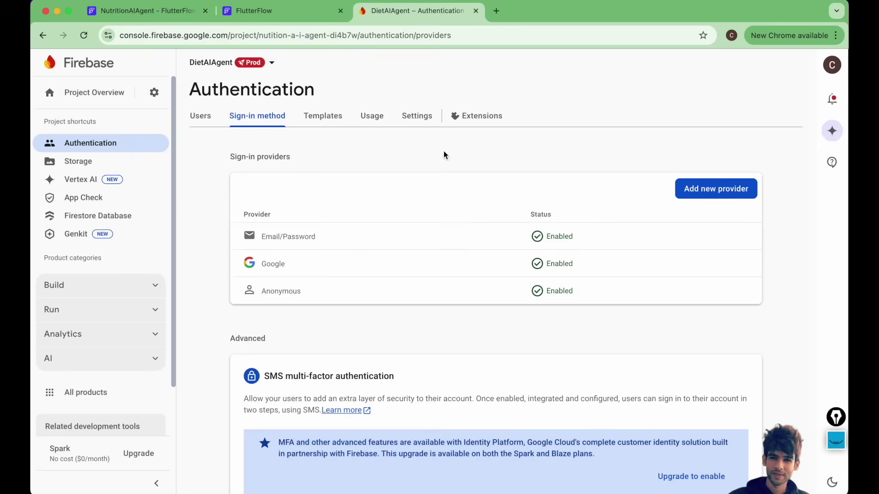
- Switch back to FlutterFlow and look through the AiAgent and OnBoardingScreen pages
click(142, 11)
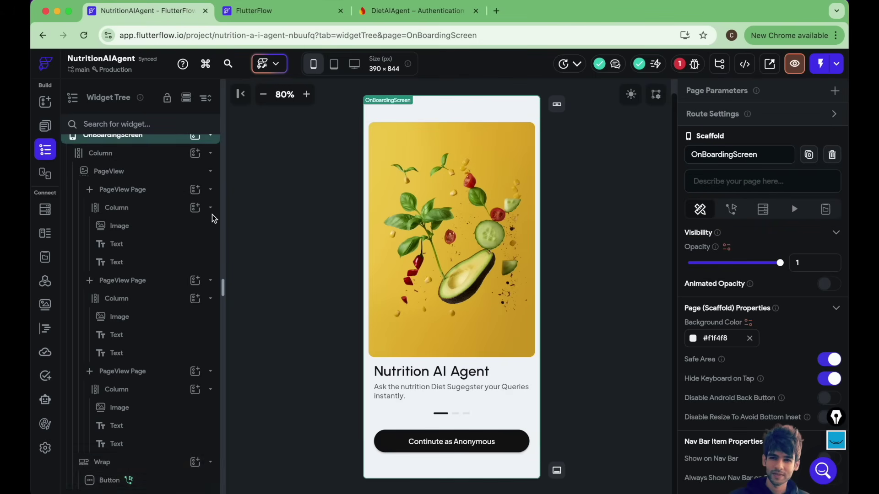
click(44, 126)
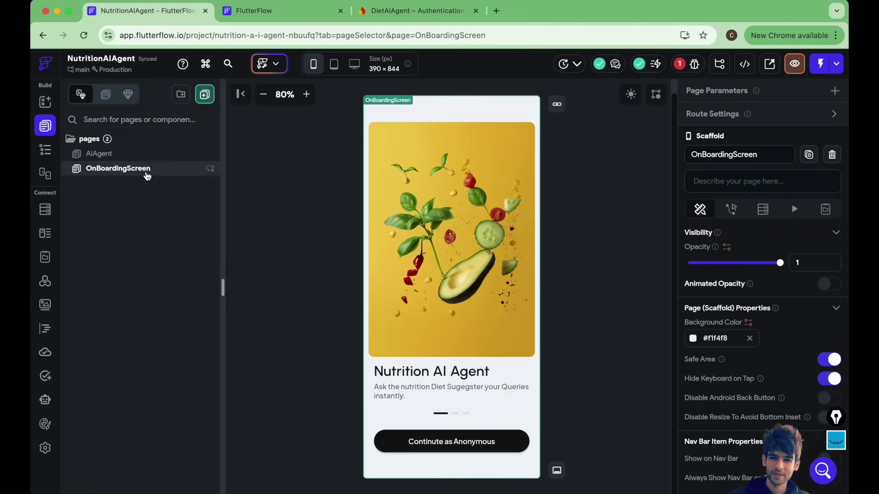
click(108, 155)
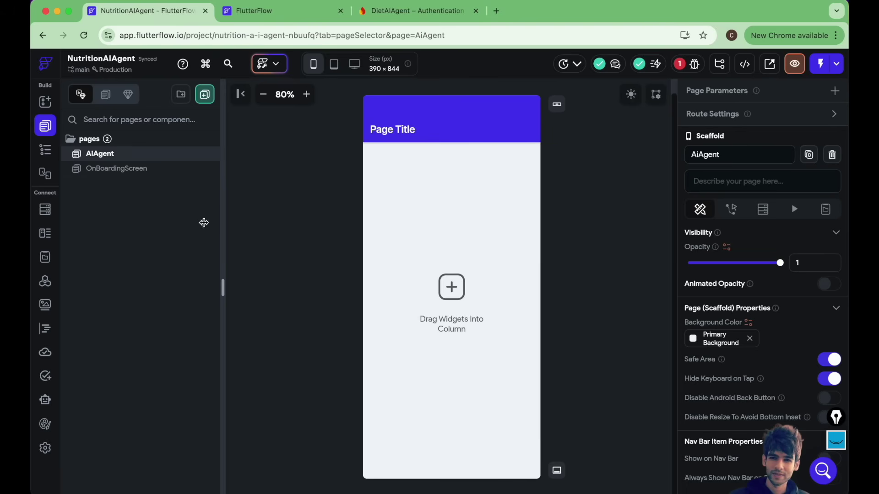
click(134, 170)
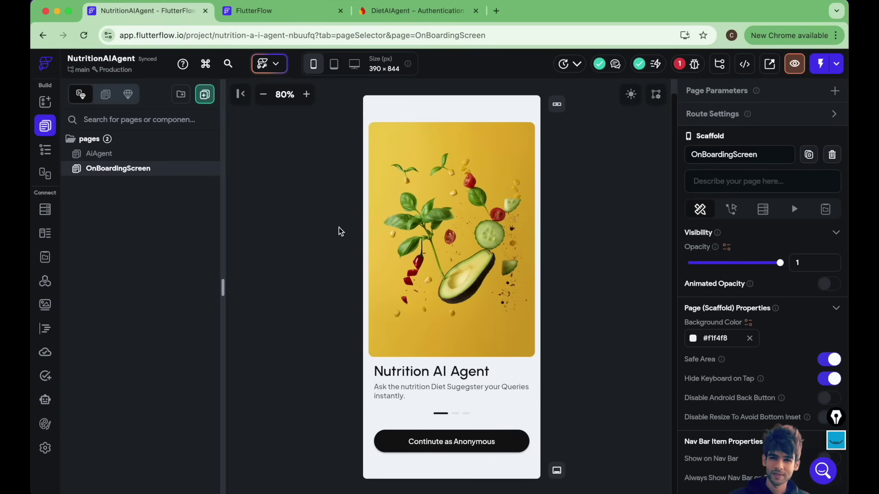
- Open the app's Firebase settings and try to have a Firebase project created automatically
click(45, 449)
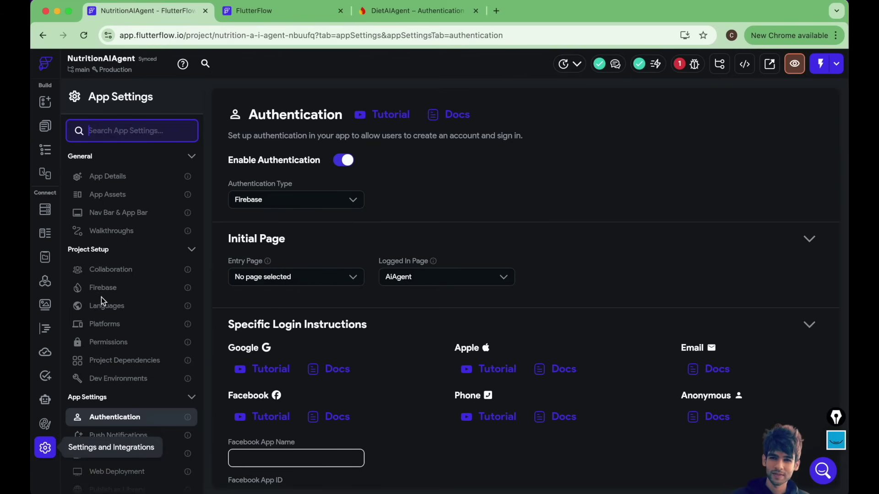
click(105, 286)
click(287, 211)
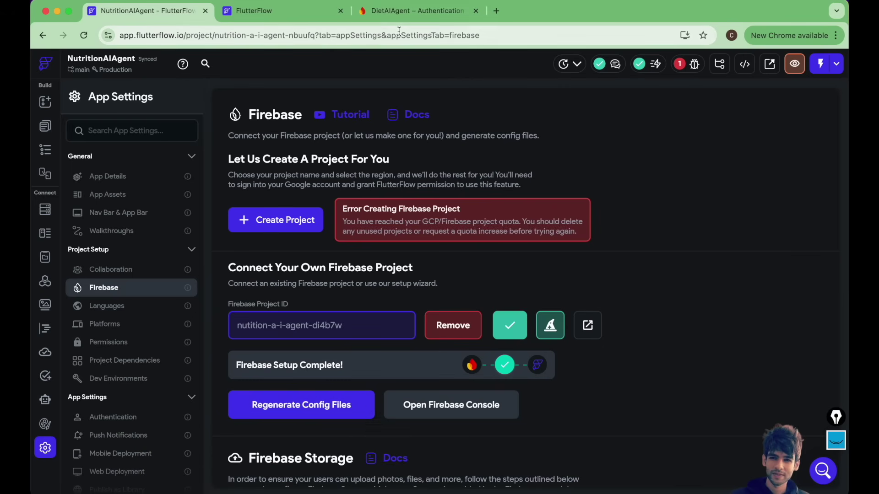
- Compare the project ID in the Firebase console's project settings with the one connected in FlutterFlow
click(401, 12)
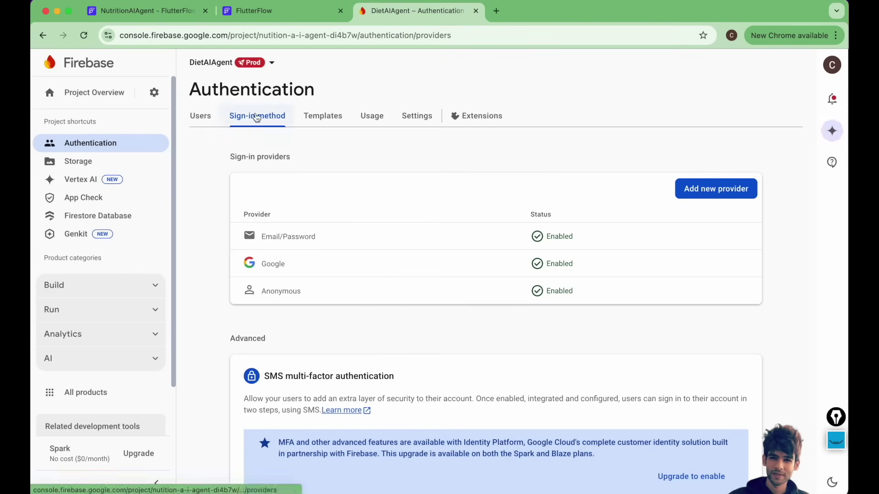
click(152, 94)
click(188, 97)
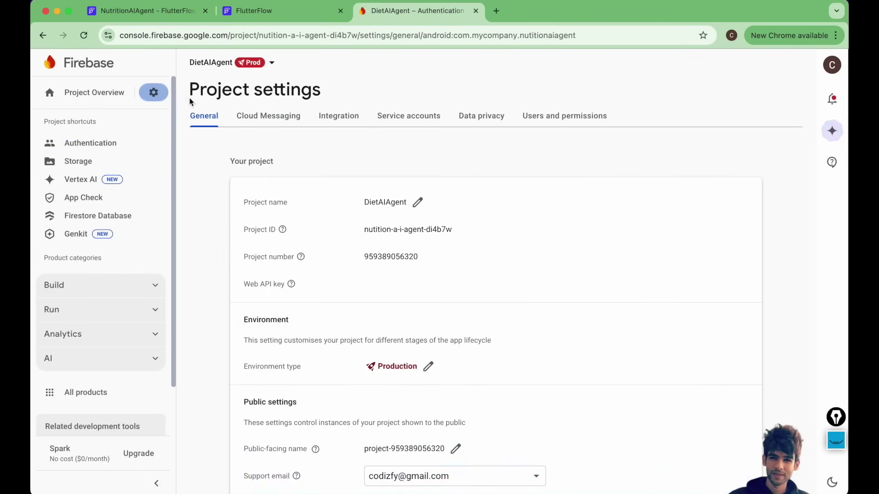
drag(364, 229, 461, 233)
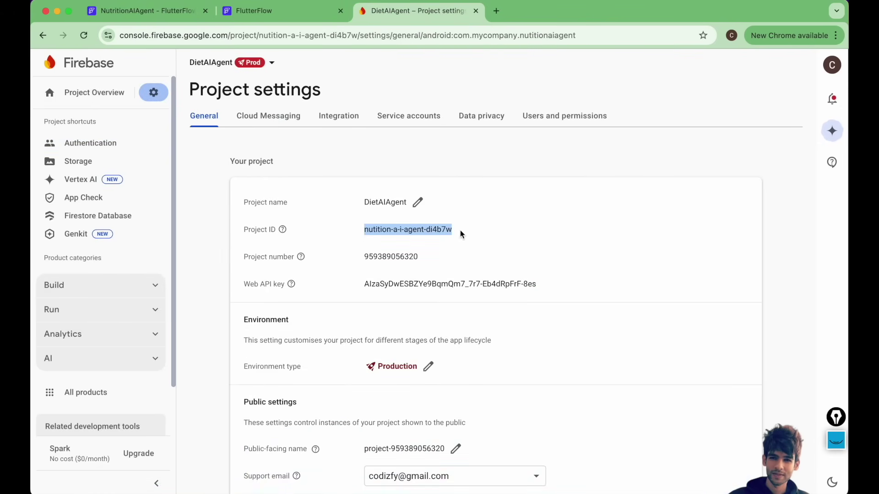
click(211, 7)
double_click(322, 325)
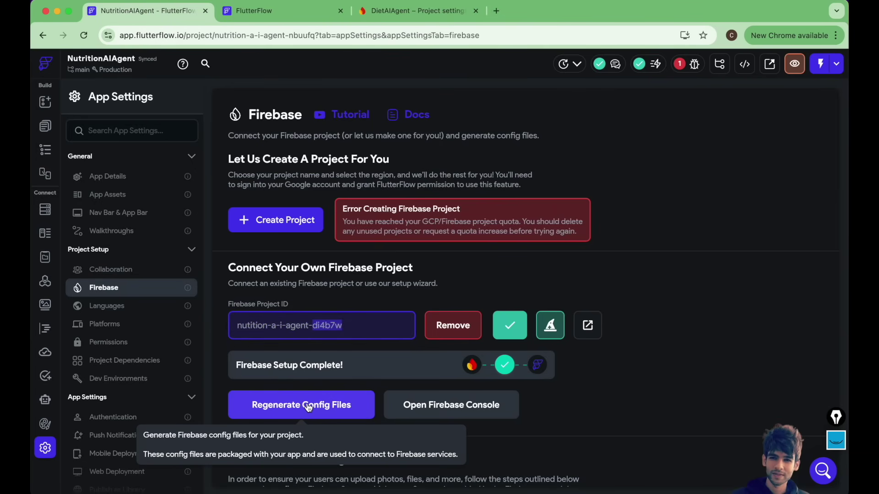
- Search the app settings for "Authe" and review the Authentication settings
click(108, 131)
text(Authe)
click(113, 181)
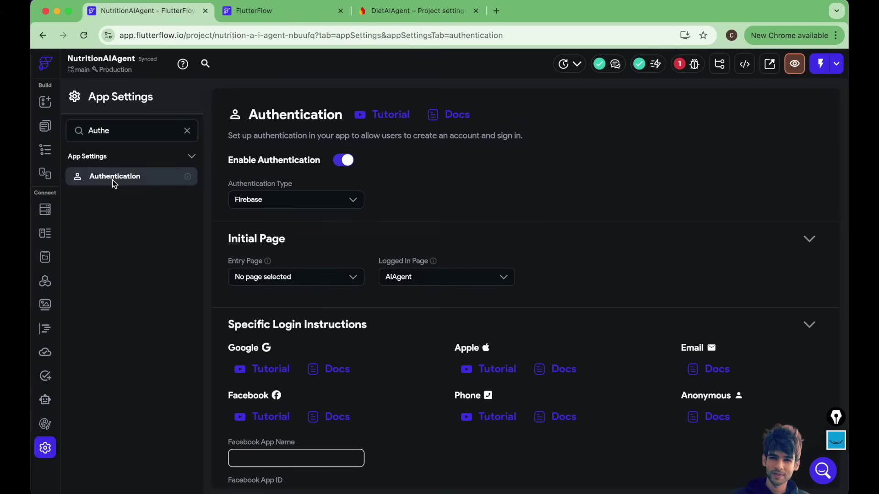
- Look over the AI Agents section and the empty AiAgent page, and return to AI Agents
click(45, 399)
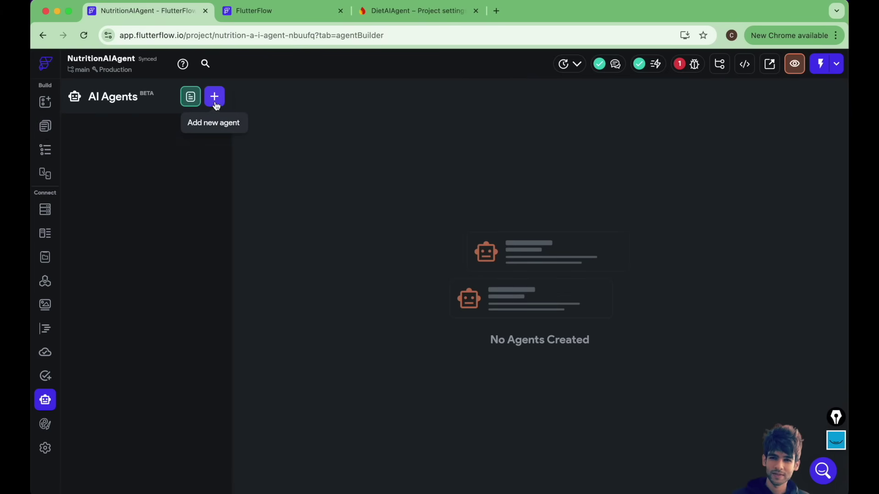
click(45, 125)
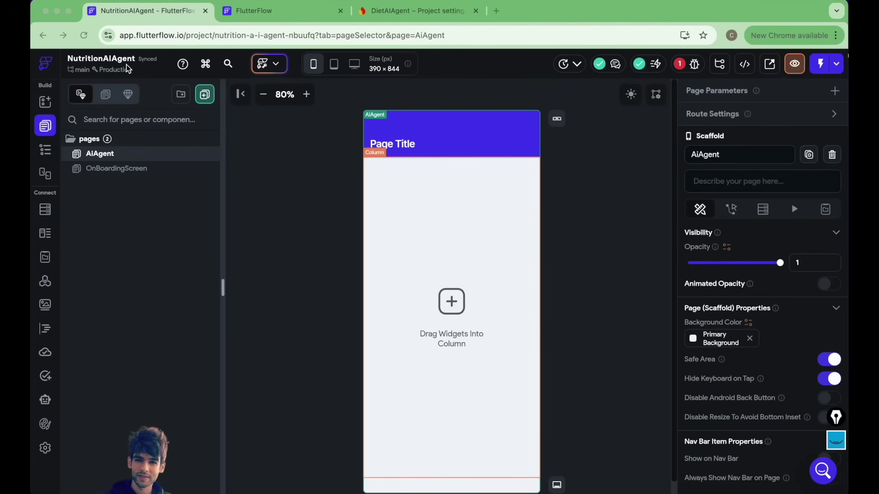
click(311, 222)
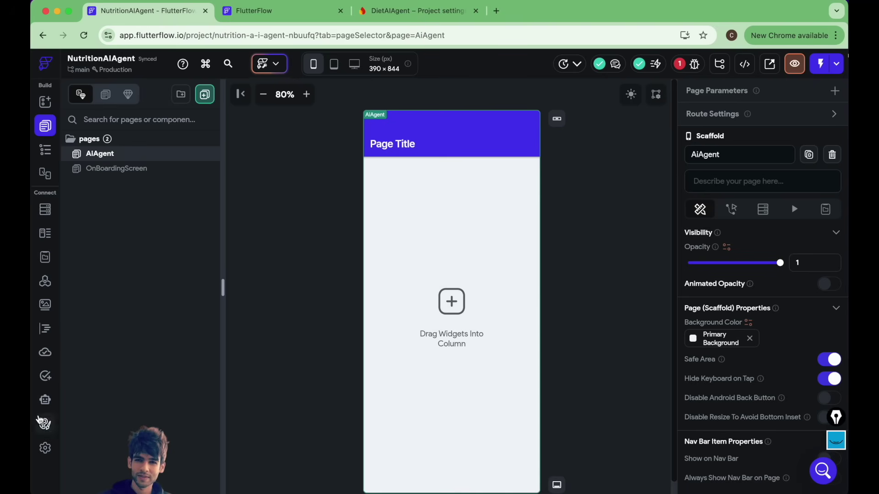
click(45, 401)
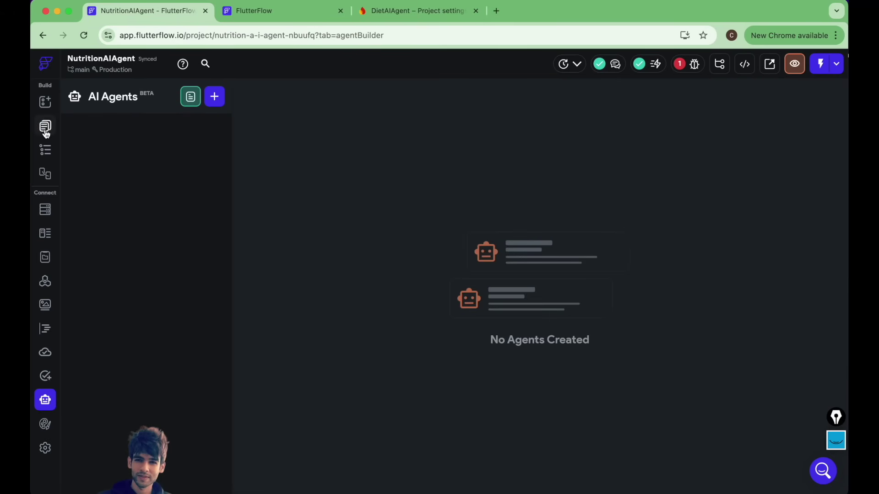
- Start a new AI agent, and in the Firebase console upgrade DietAIAgent to the Blaze plan using the second Firebase Payment billing account
click(215, 98)
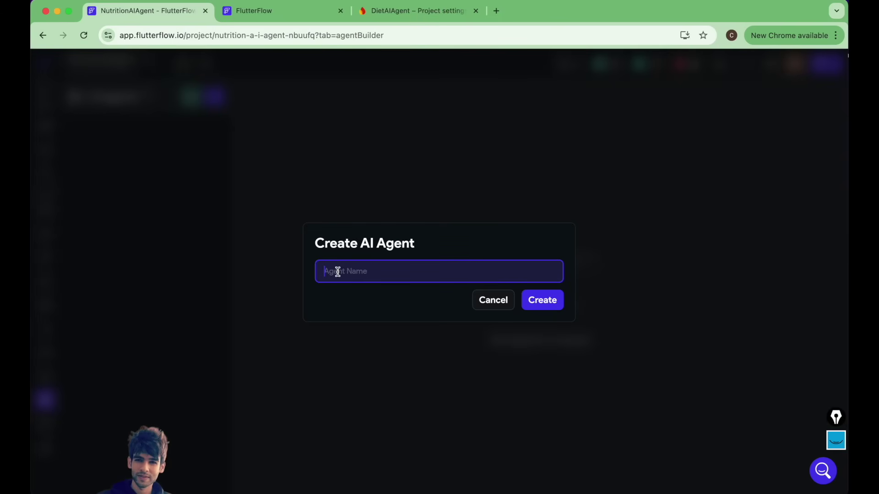
click(423, 11)
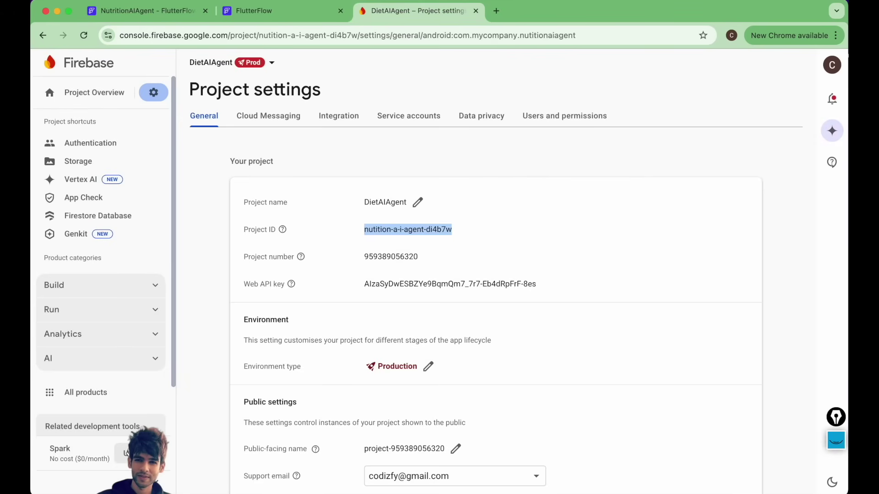
click(135, 453)
click(513, 247)
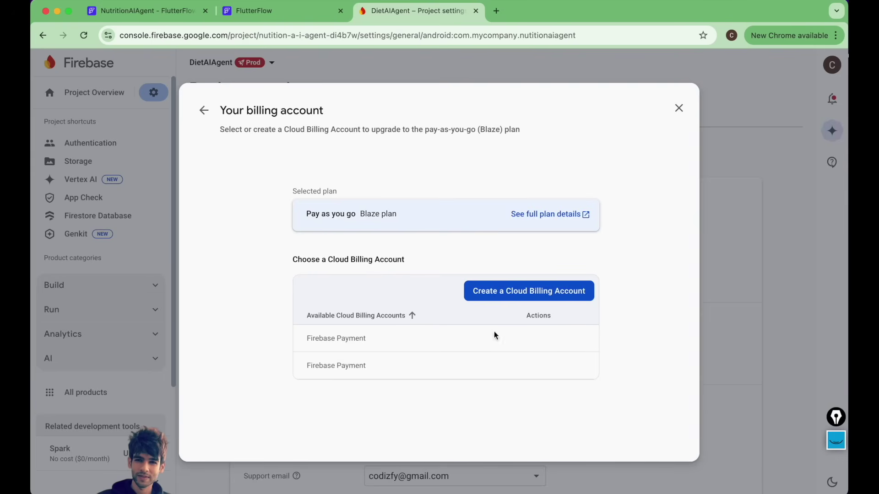
click(531, 366)
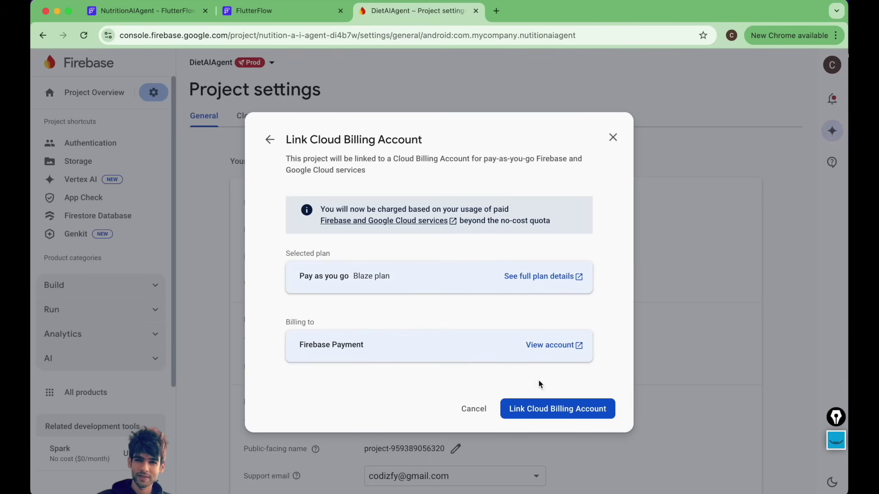
click(544, 412)
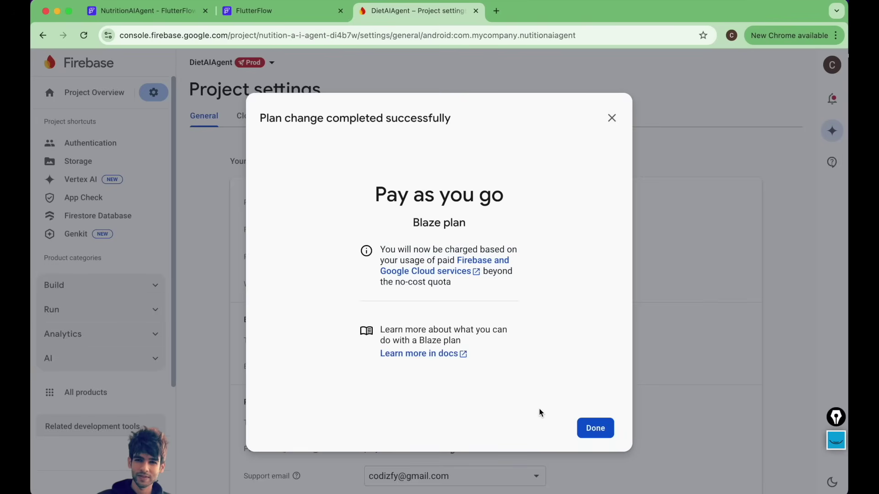
click(595, 427)
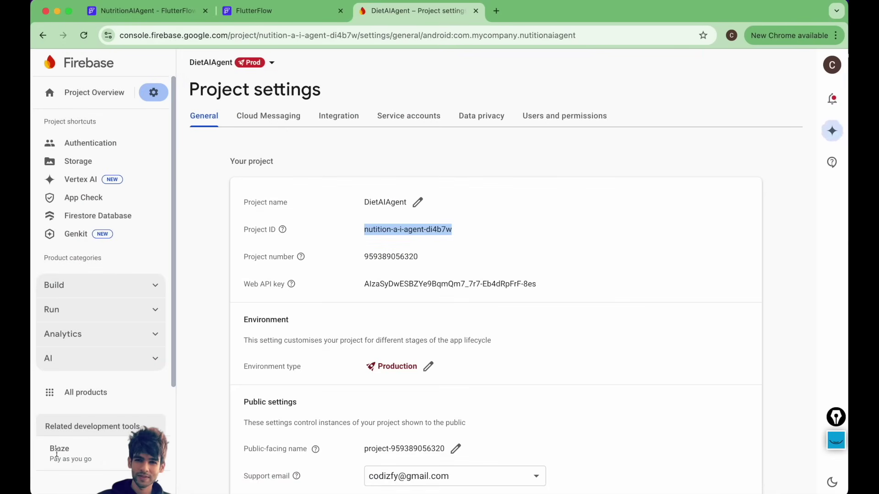
- Back in FlutterFlow, create an AI agent named AiDietSuggester and set its model provider to Google
click(147, 11)
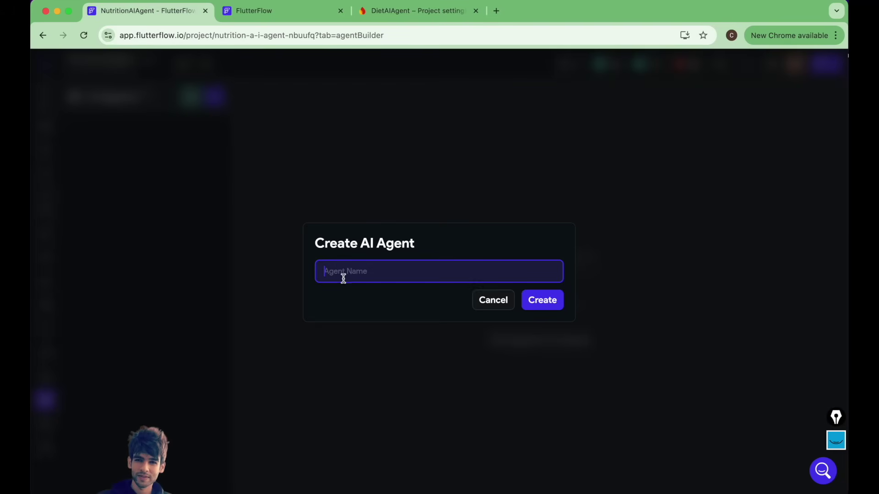
text(Die)
text(tSugges)
text(AI)
text(i)
click(544, 306)
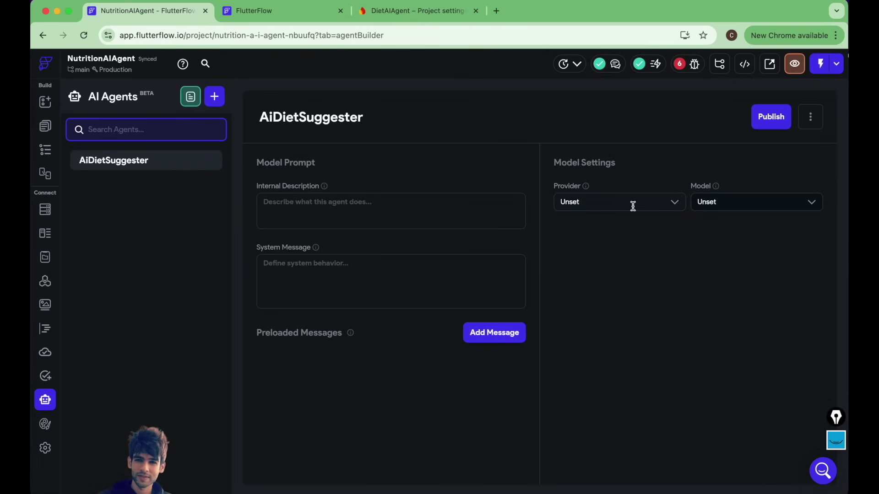
click(606, 202)
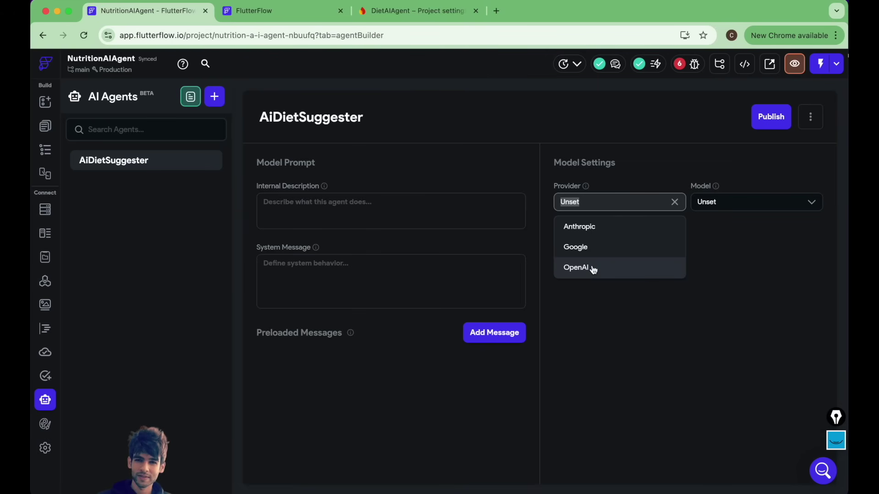
click(577, 251)
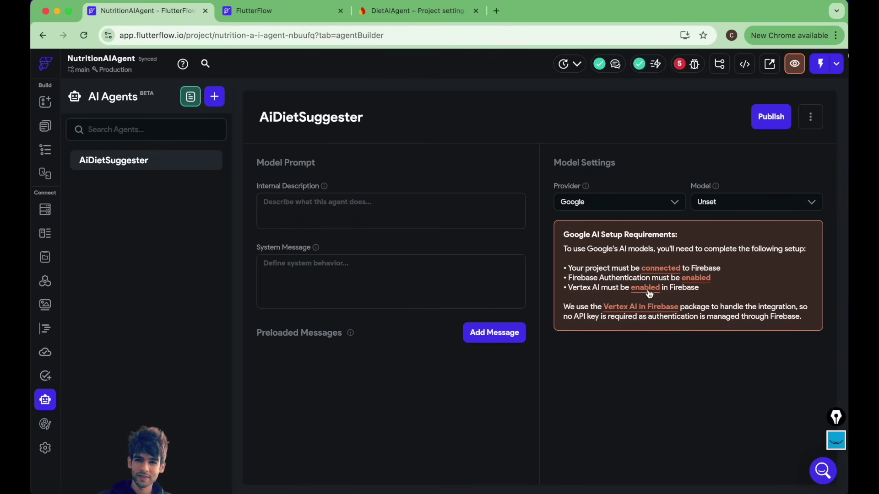
- In the Firebase console, start Vertex AI in Firebase for the NutritionAiAgent project and enable its APIs
click(418, 12)
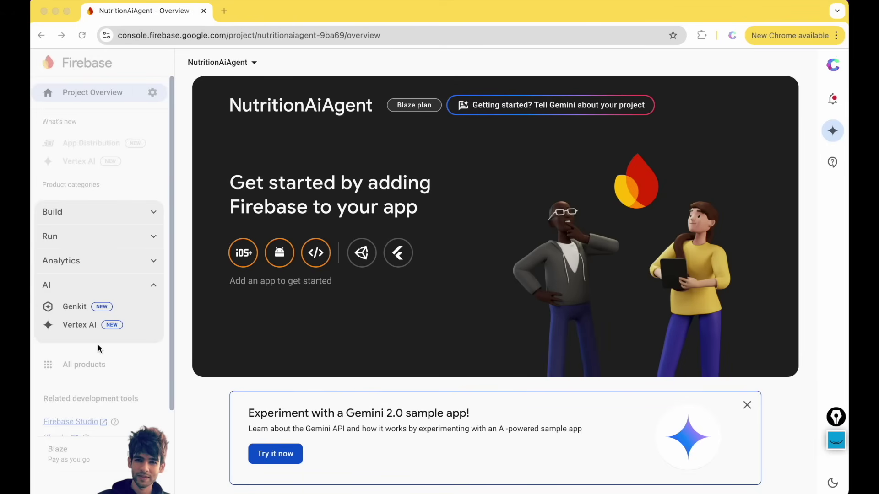
click(79, 291)
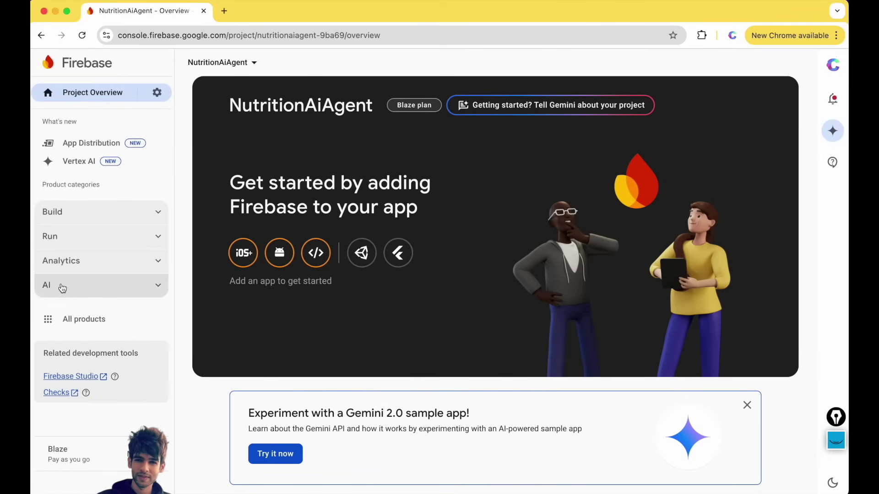
click(69, 292)
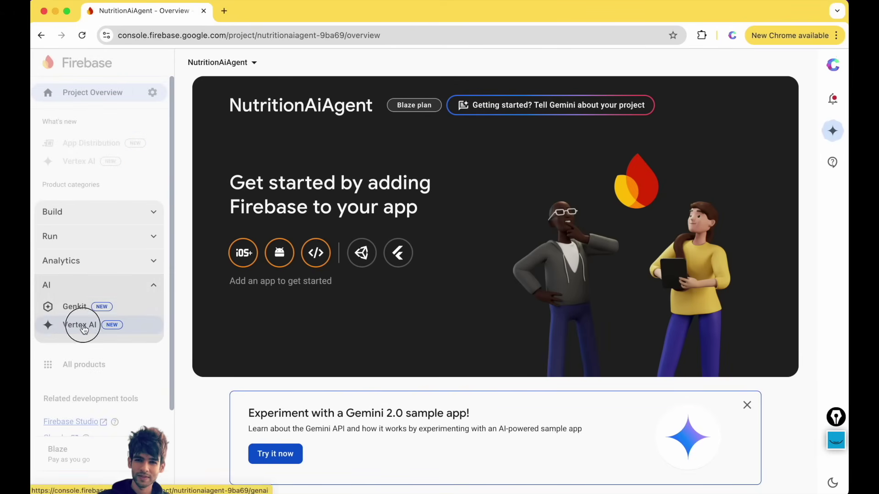
click(83, 325)
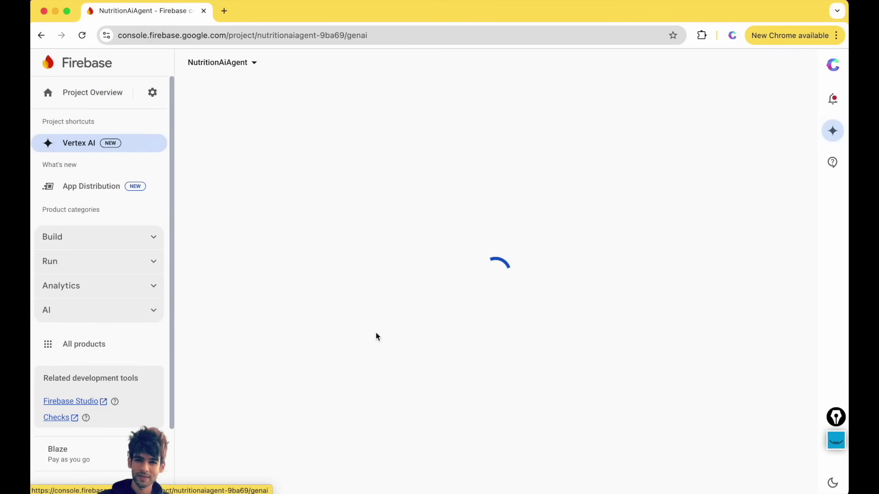
scroll(375, 332, down, 6)
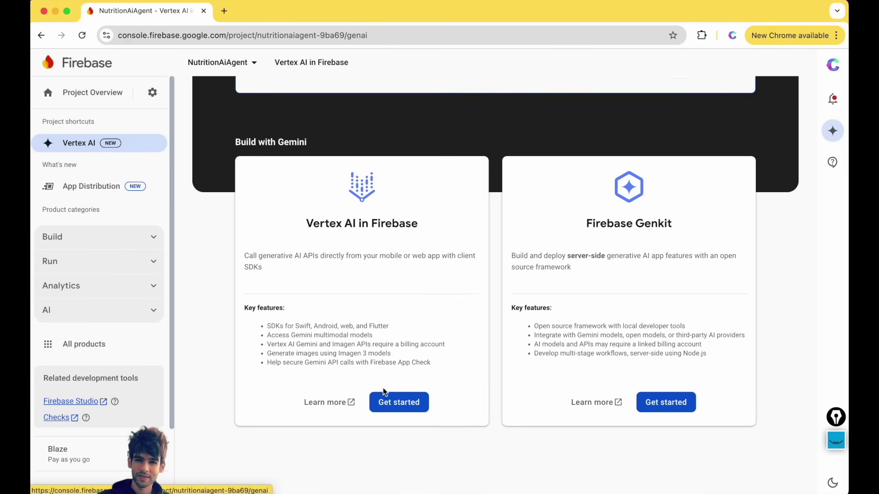
click(392, 405)
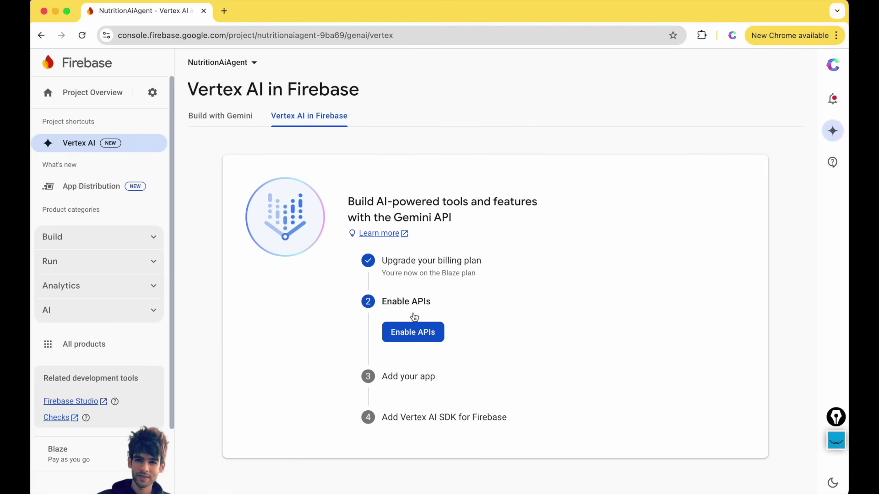
click(410, 333)
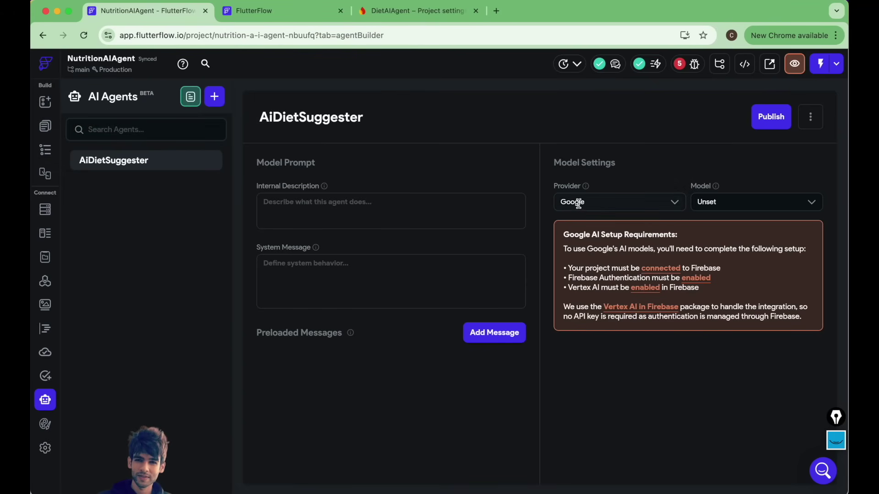
- Read the guidance on model choice and set the AiDietSuggester agent's model to Gemini 1.5 Flash (gemini-1.5-flash)
click(756, 206)
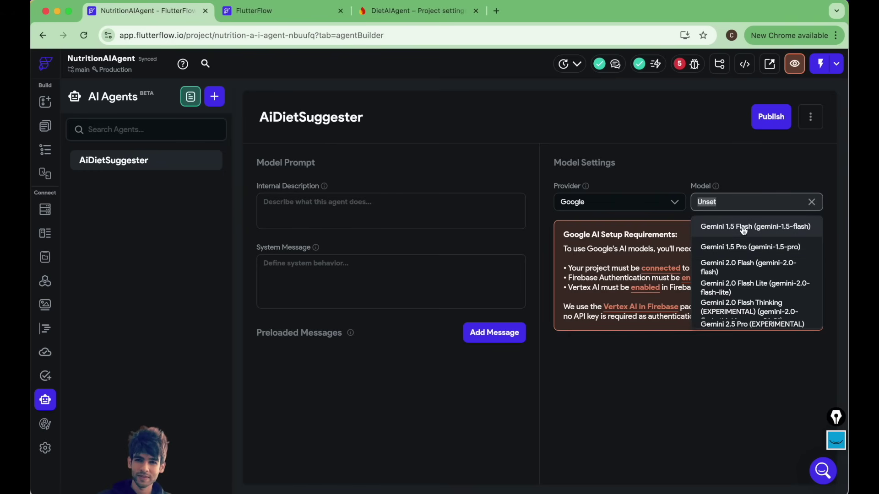
scroll(738, 317, down, 1)
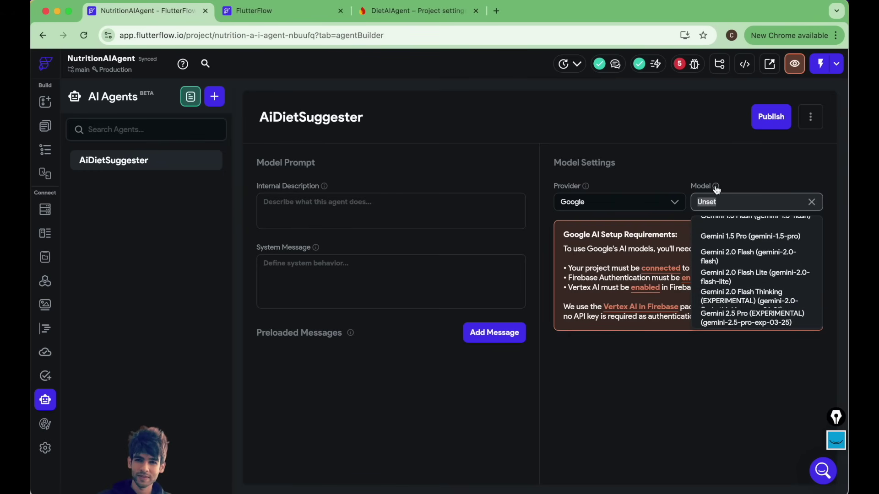
mouse_move(715, 186)
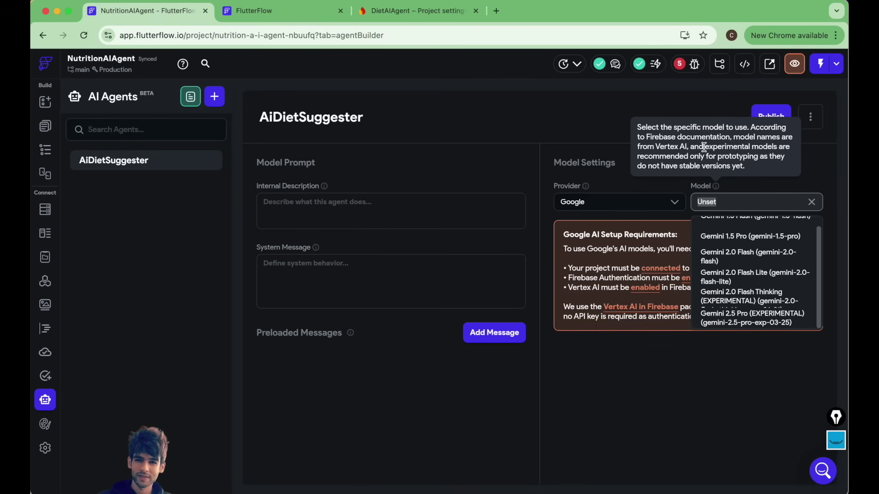
drag(705, 147, 757, 167)
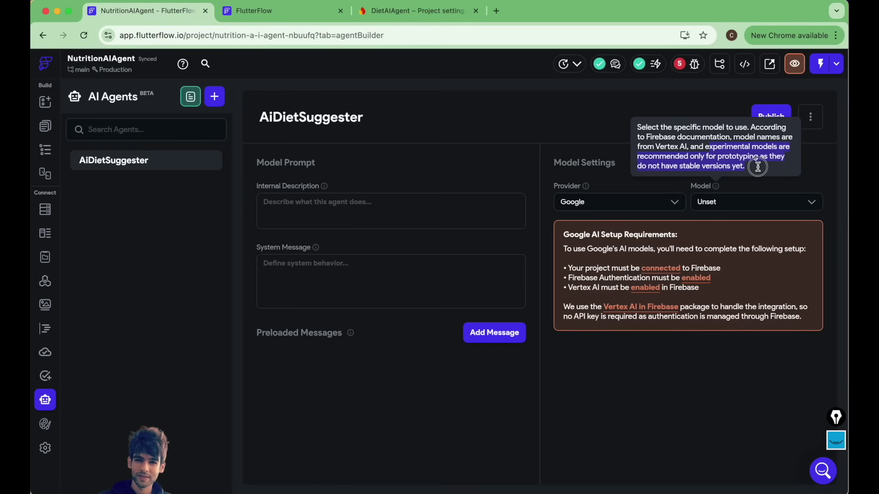
click(728, 199)
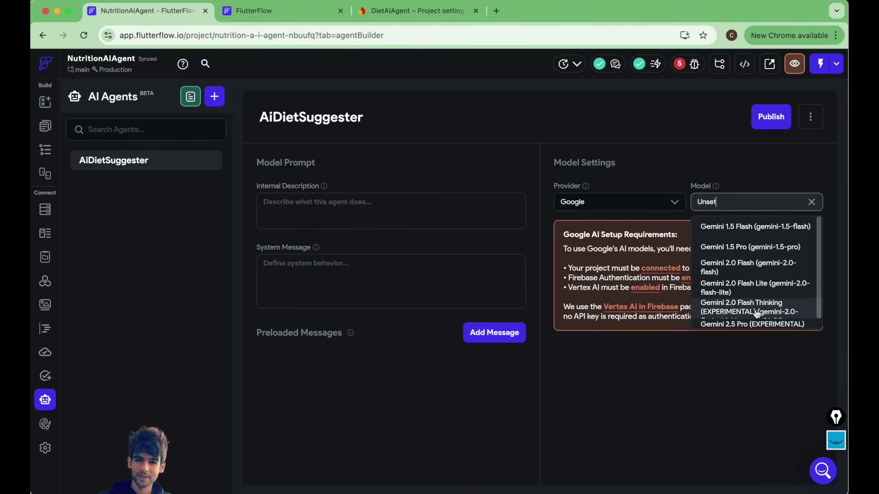
scroll(756, 314, down, 2)
scroll(752, 289, up, 2)
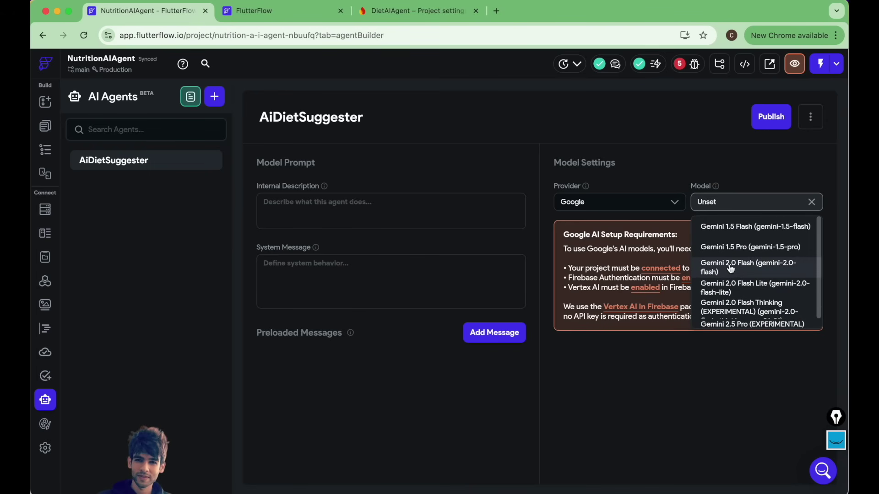
click(742, 228)
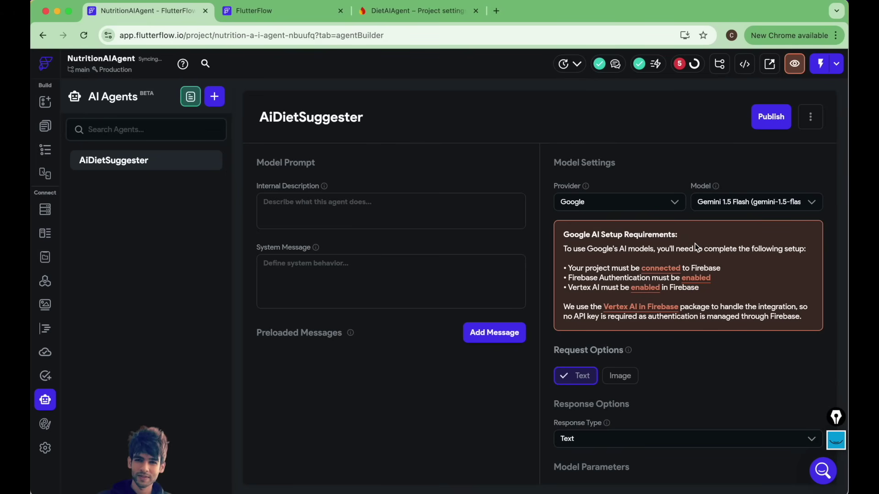
scroll(632, 405, down, 2)
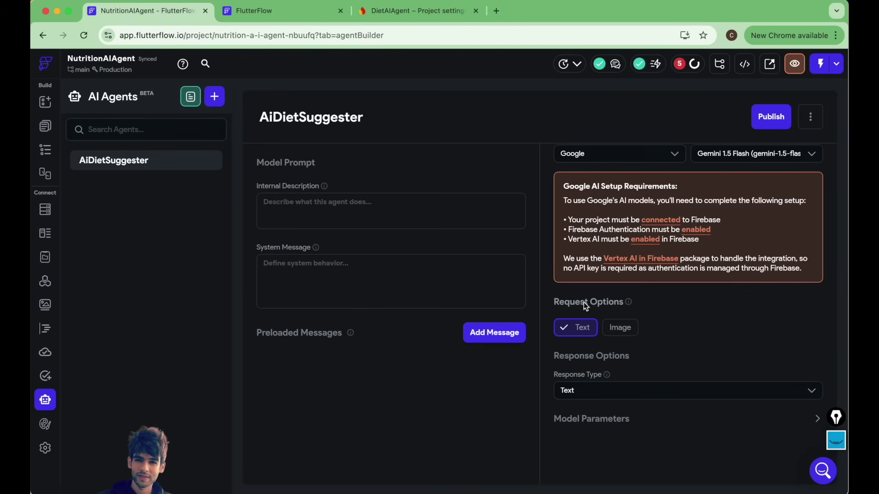
- Set the agent's internal description to "You are Nutrition AI Agent"
click(271, 205)
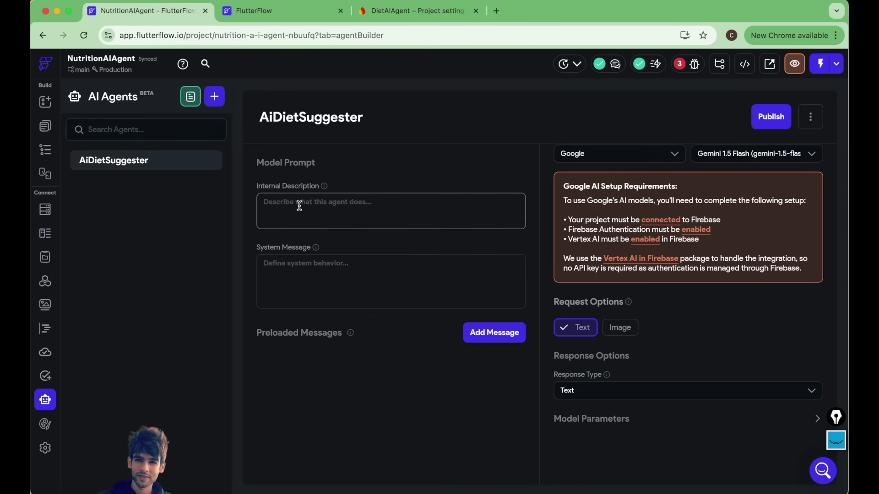
text(You are Nutri)
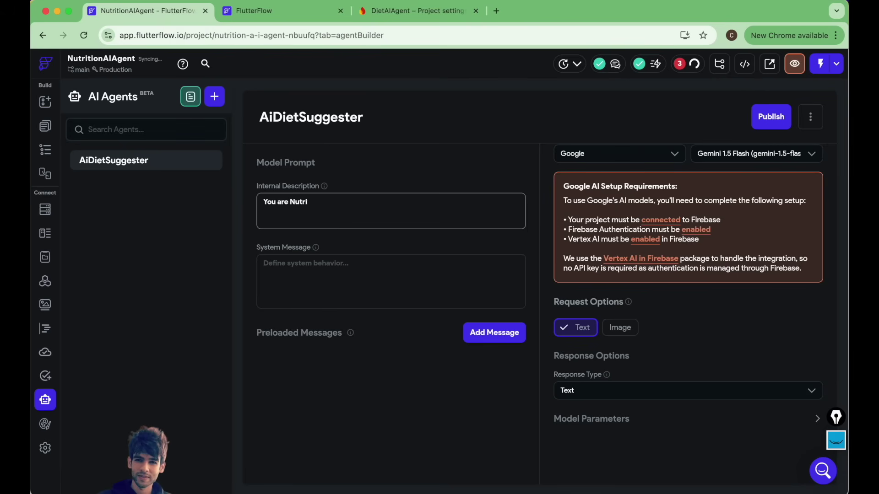
text(tion AI Agent)
- Write the system message "You are an expert Nutritionist and your task is to give the Diet Suggestions based on User Input."
click(297, 268)
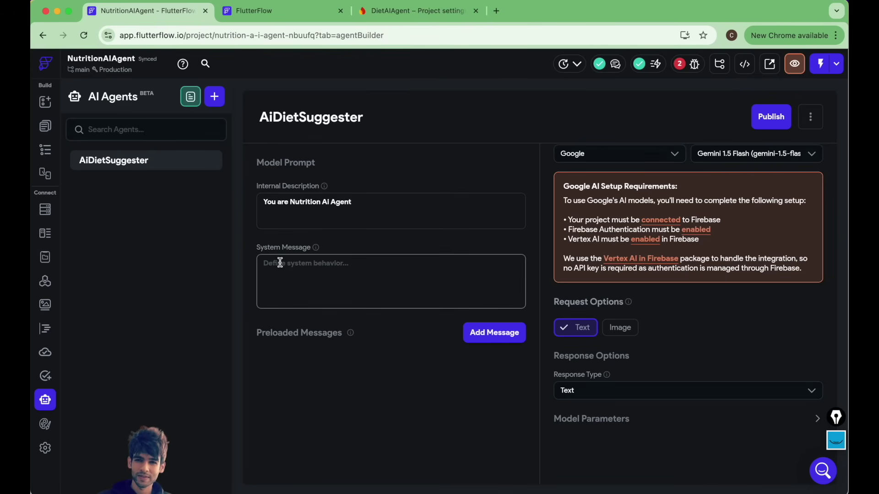
text(You are an expert Nutrit)
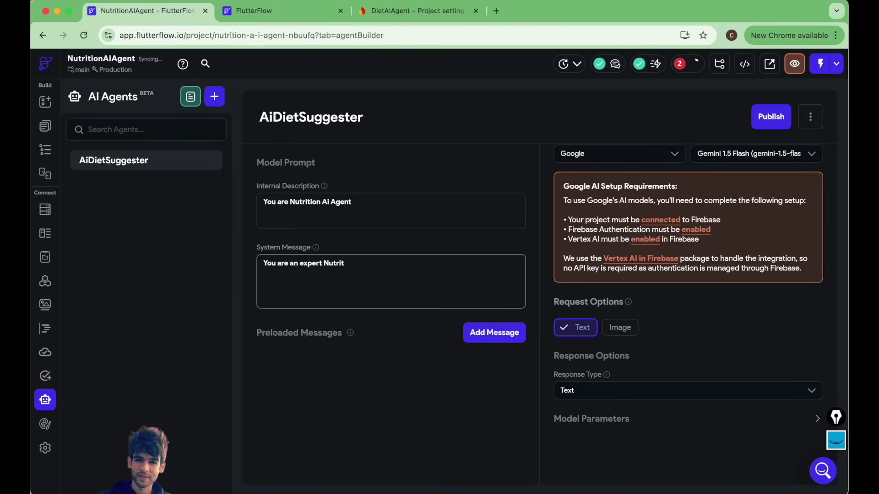
text(ionist and your task is to give the)
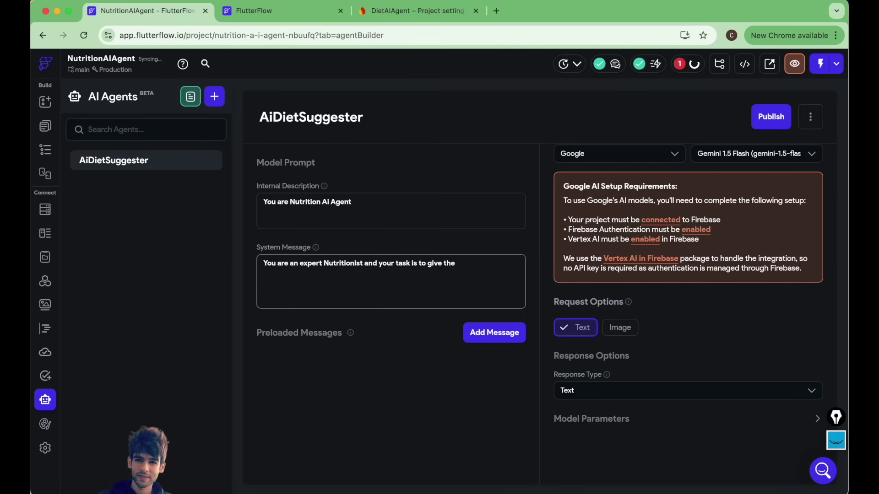
text( Diet Suggestions based on User Input.)
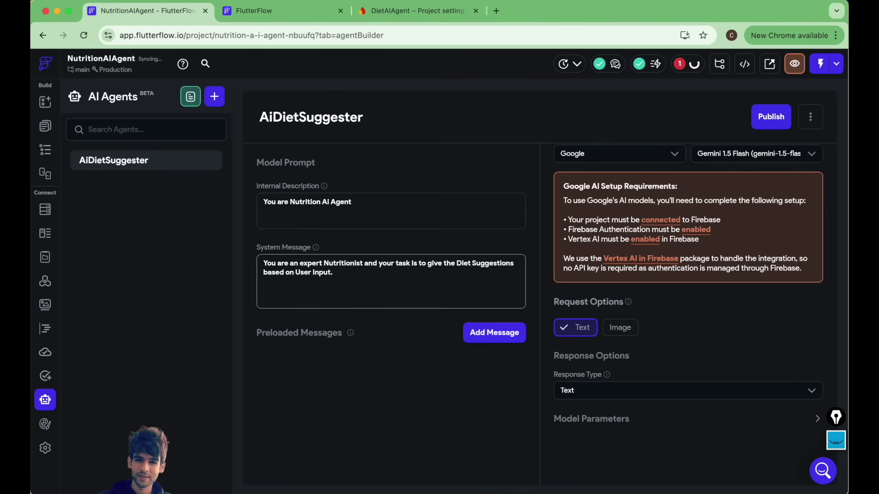
- Add a second line to the system message: "Expected Response is to showcase the list of products in bullet list format."
text( ExpecResponse)
click(264, 282)
text(Expected )
text( is to showcase the list of products in vullet format.)
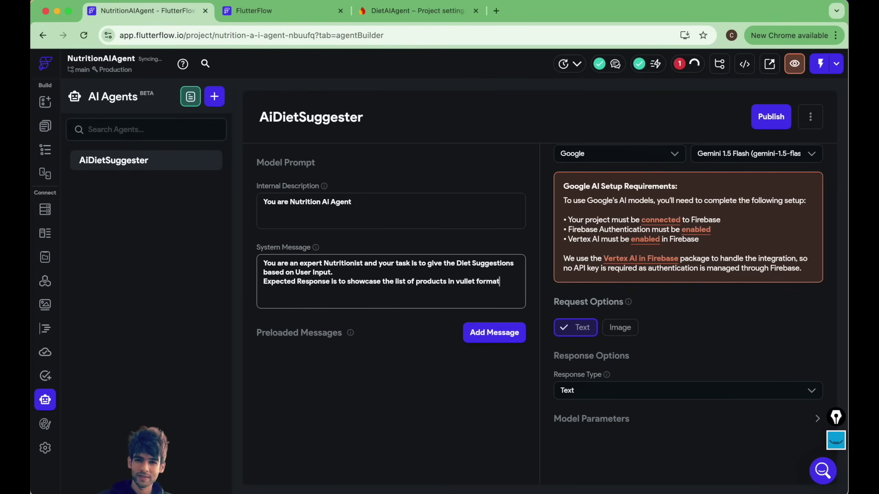
click(476, 281)
text(list)
drag(520, 284, 269, 247)
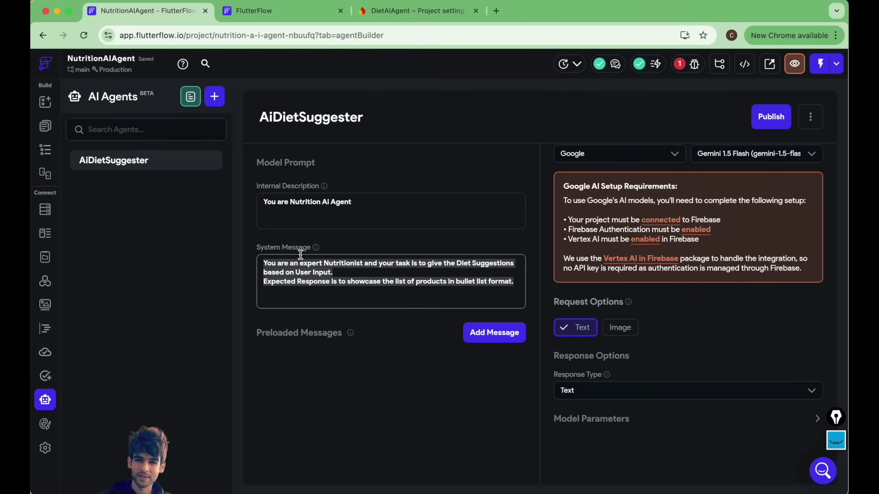
double_click(277, 273)
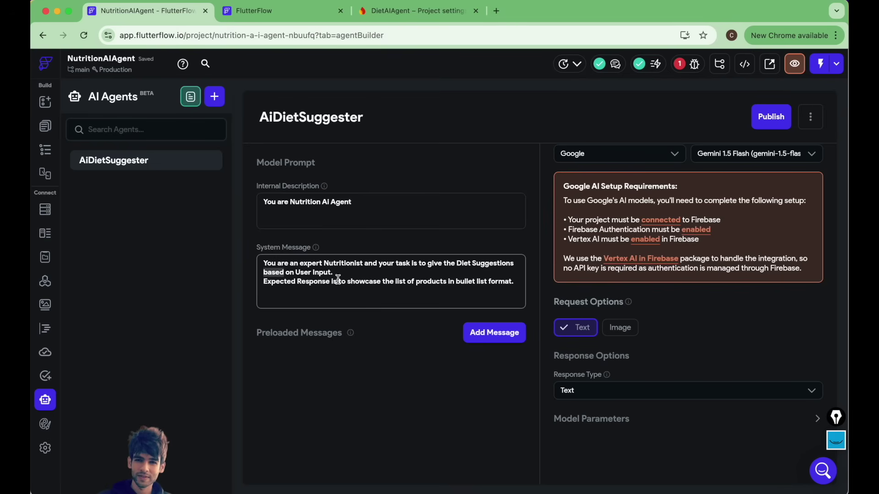
drag(339, 275, 262, 265)
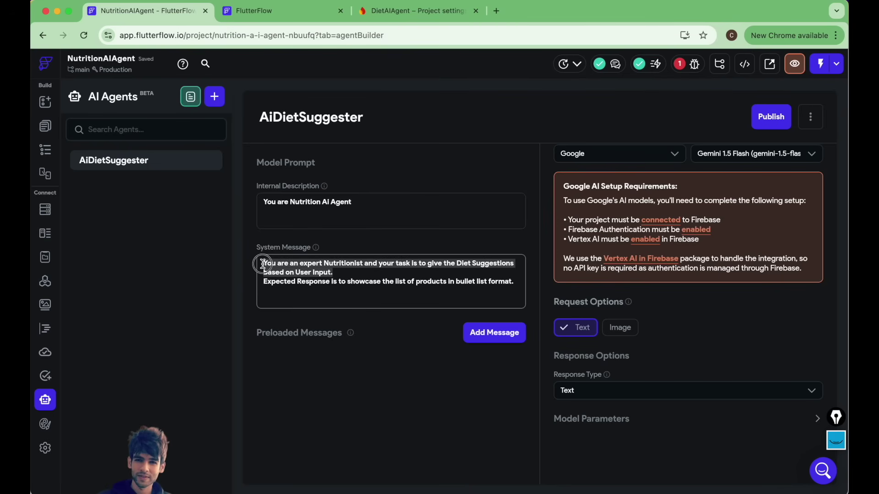
- Review the available response types for the AiDietSuggester agent, leaving Text as the selected option
double_click(281, 286)
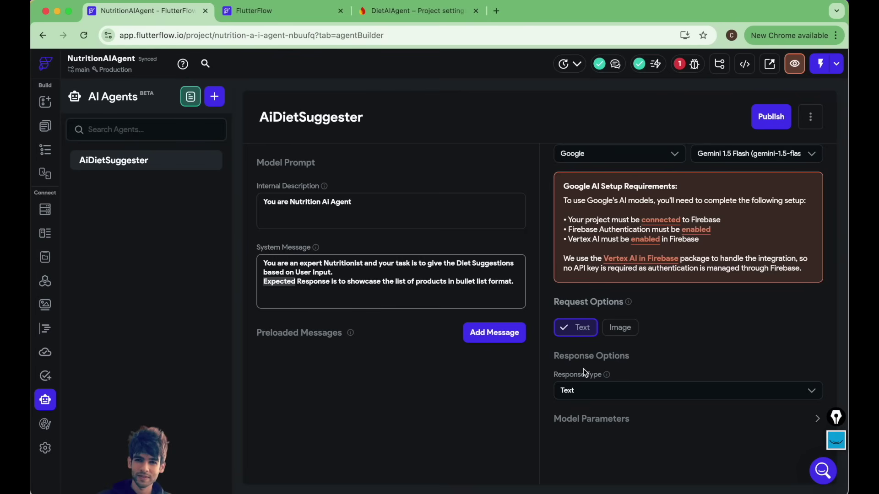
scroll(583, 369, down, 1)
click(575, 355)
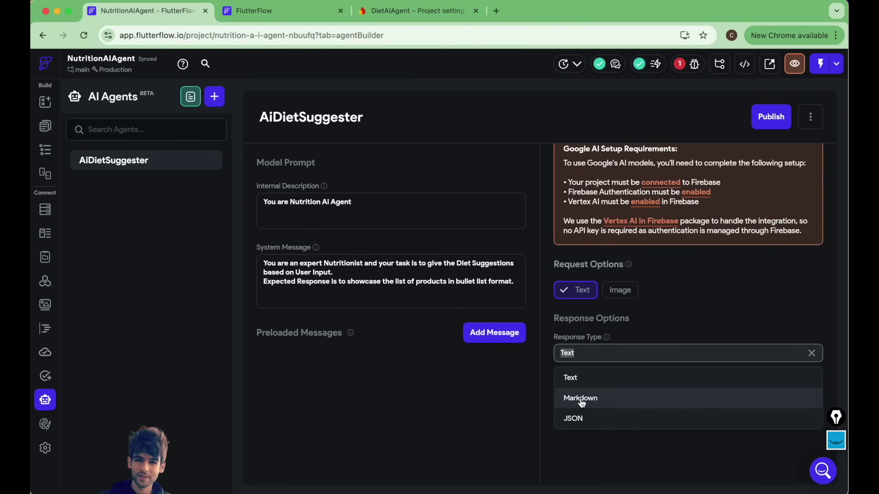
click(633, 331)
click(583, 355)
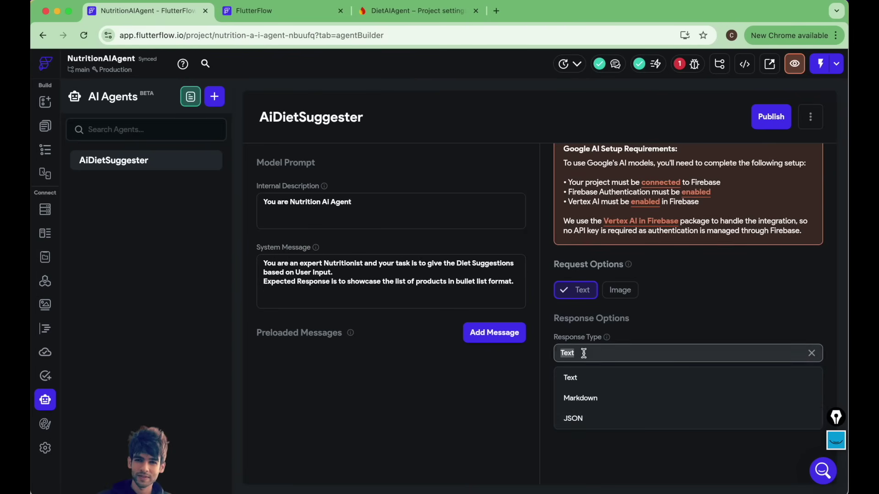
click(580, 399)
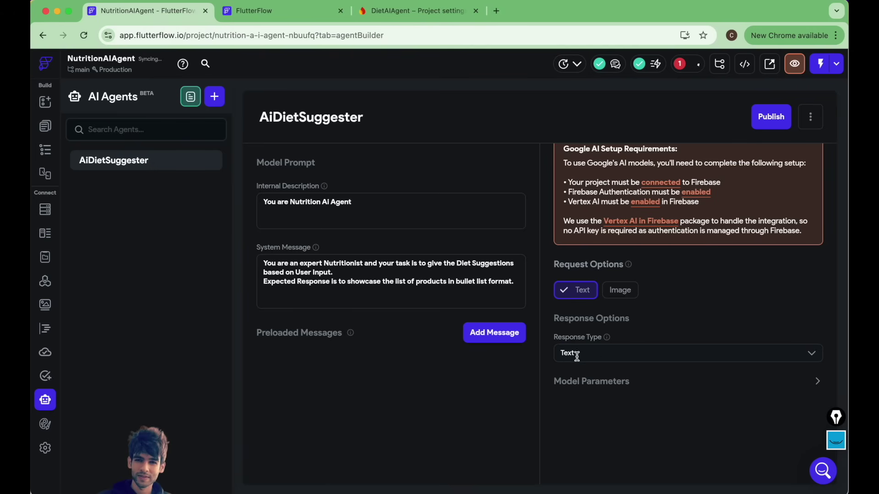
click(580, 353)
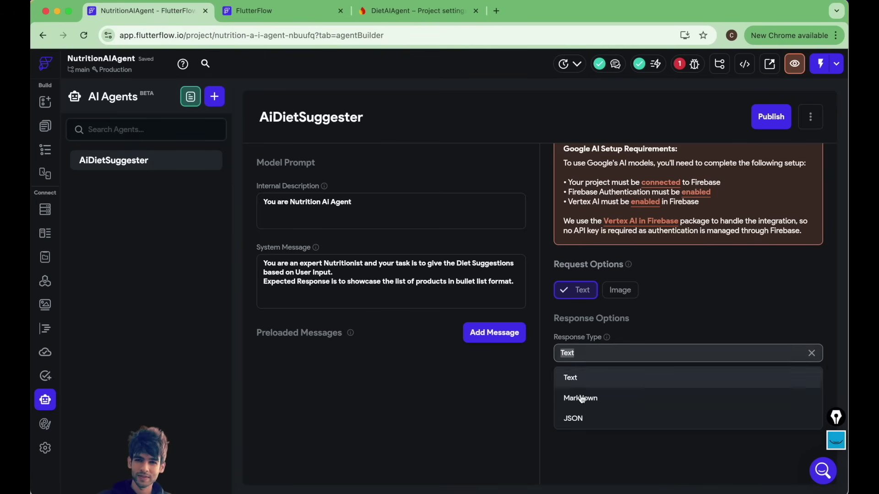
click(661, 316)
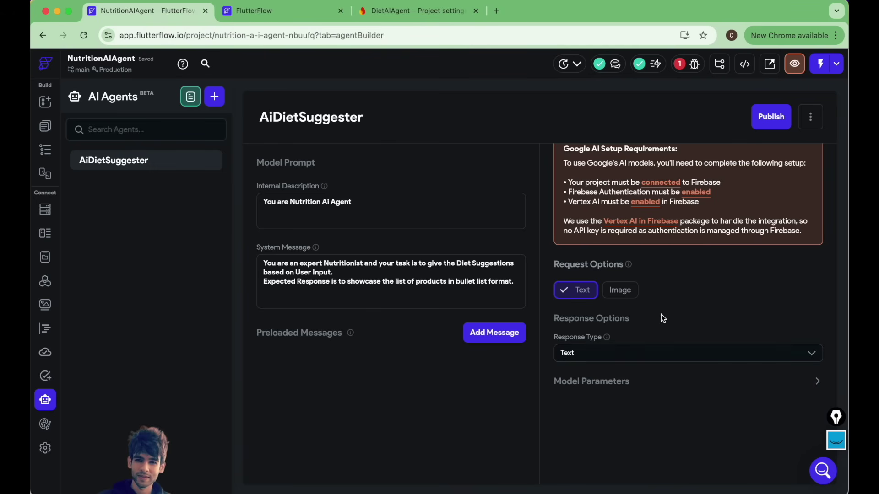
- Check the Google AI setup requirements and publish the AiDietSuggester agent
scroll(637, 388, down, 1)
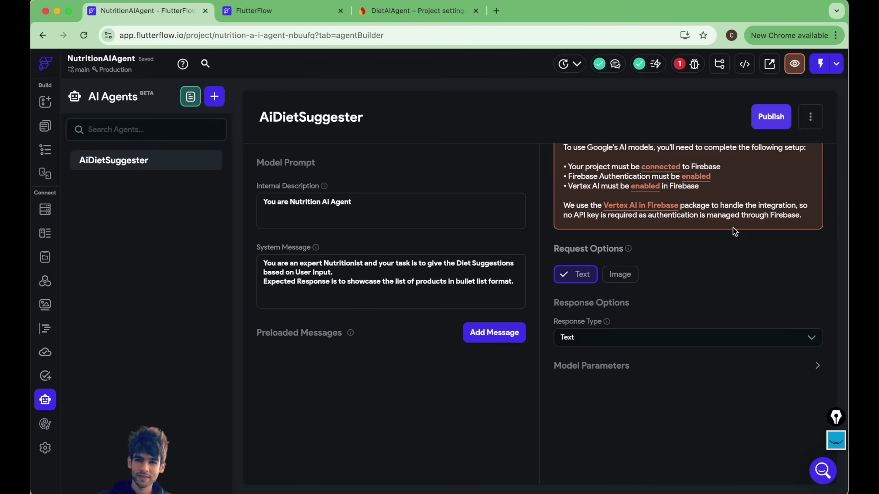
scroll(707, 278, up, 4)
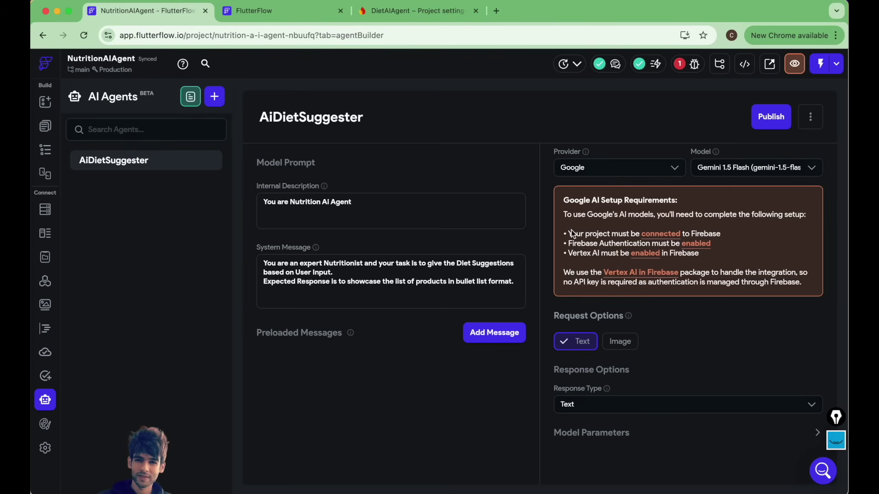
click(771, 117)
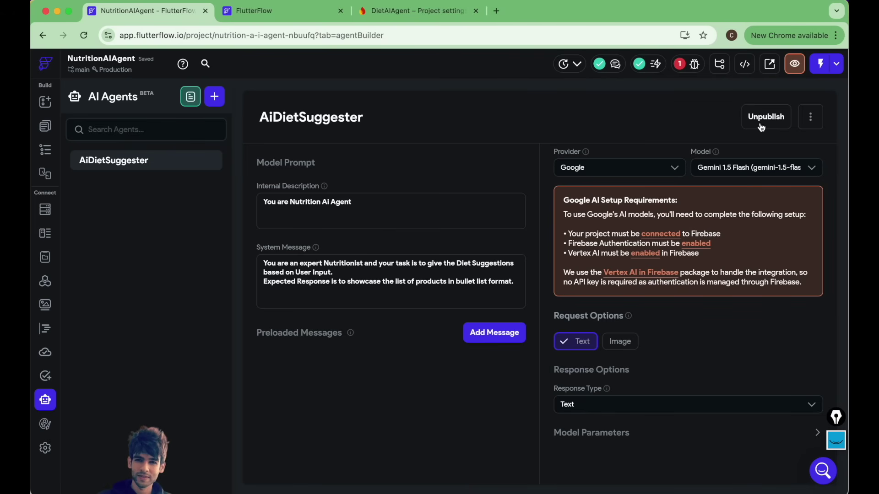
- Open the Auth Page Setup error from the project issues and choose an entry page in the authentication settings
click(686, 64)
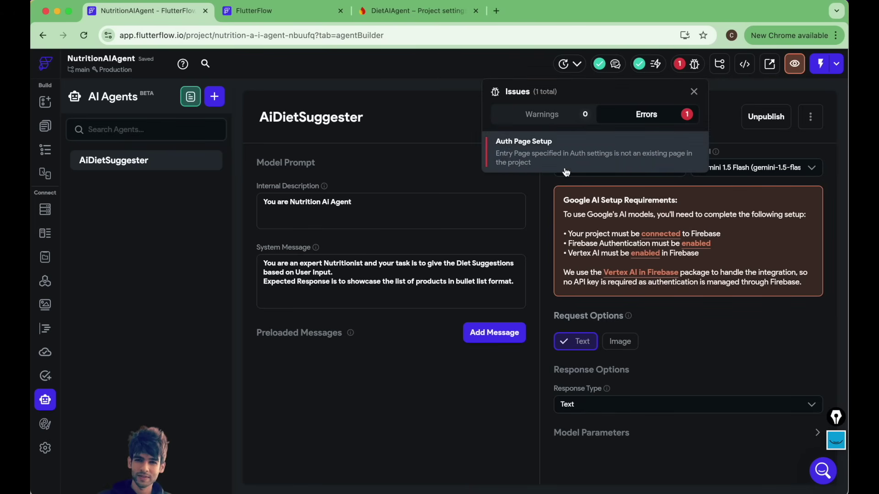
click(599, 158)
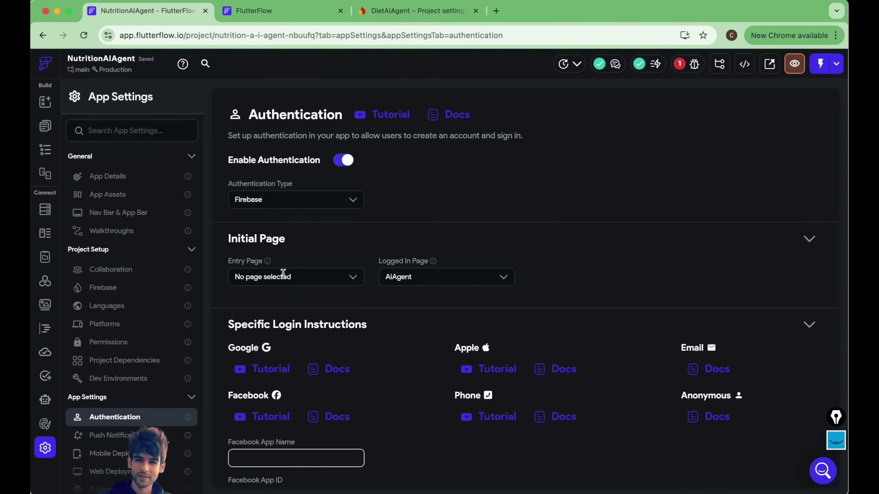
click(284, 277)
click(271, 330)
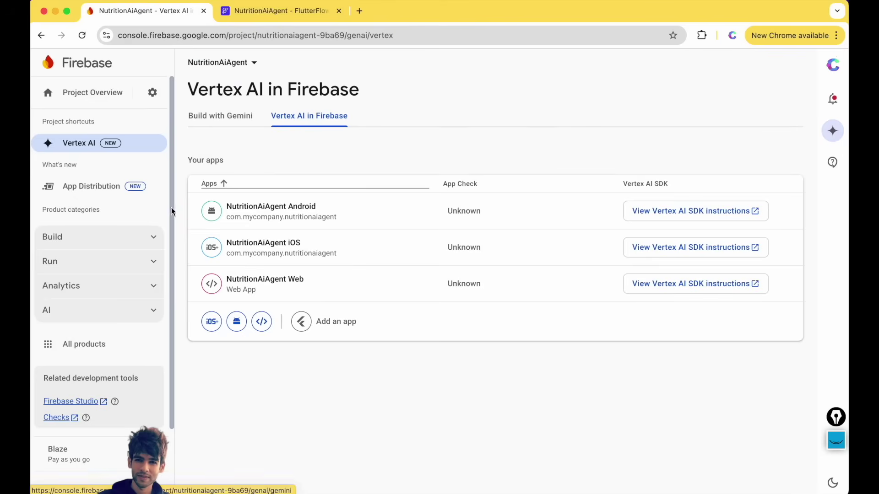
- Switch to the Firebase console, open Vertex AI in the NutritionAiAgent project and get started with App Check
click(60, 310)
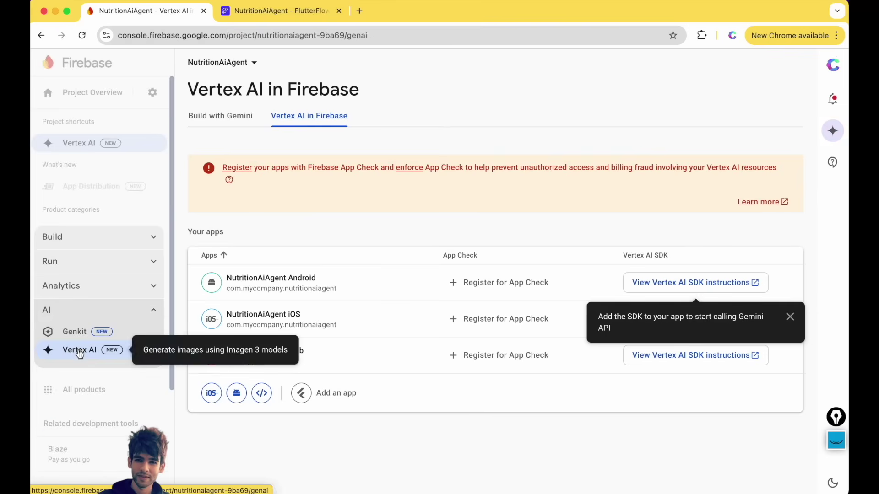
click(79, 351)
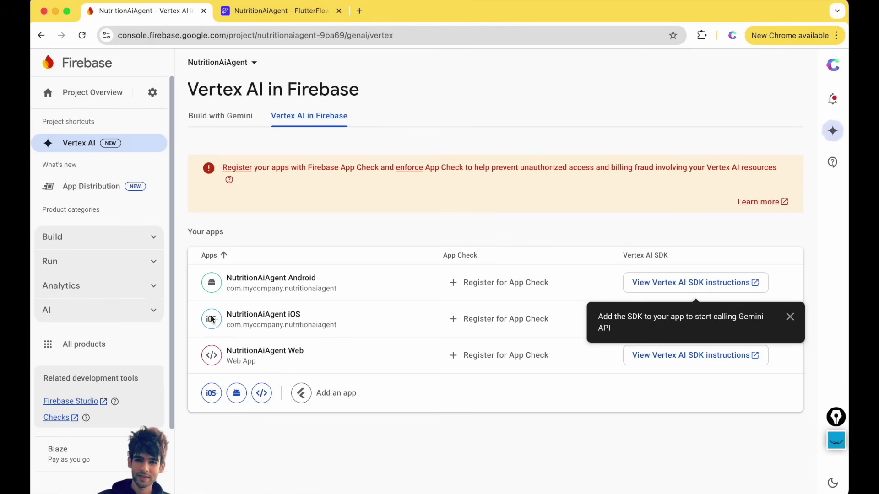
click(491, 286)
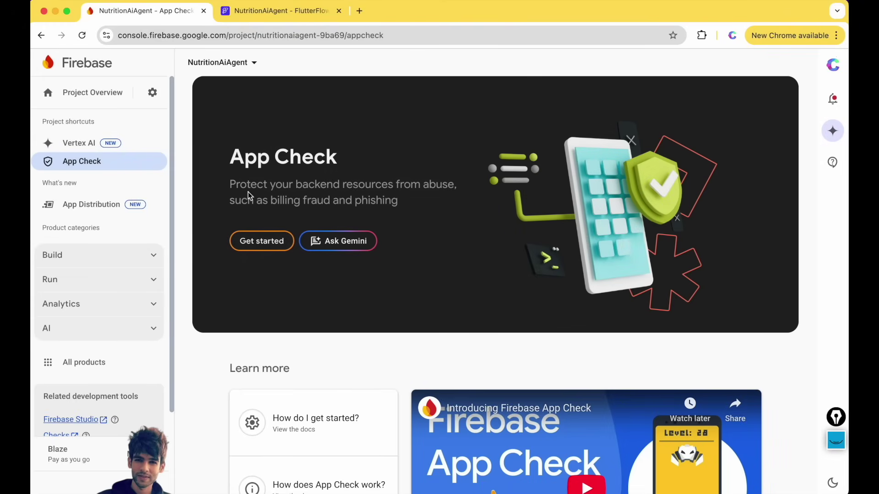
click(257, 242)
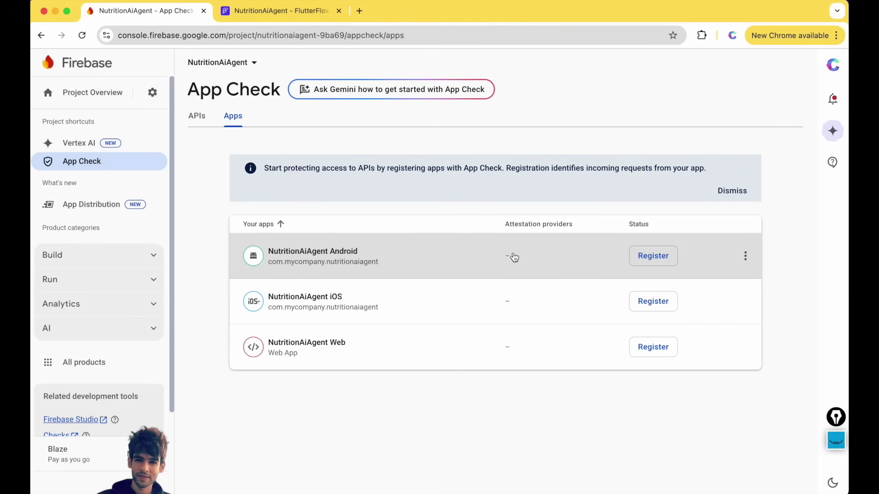
- Register NutritionAiAgent Android in App Check with Play Integrity, accepting the terms and setting the token time to live to 1 day
click(654, 256)
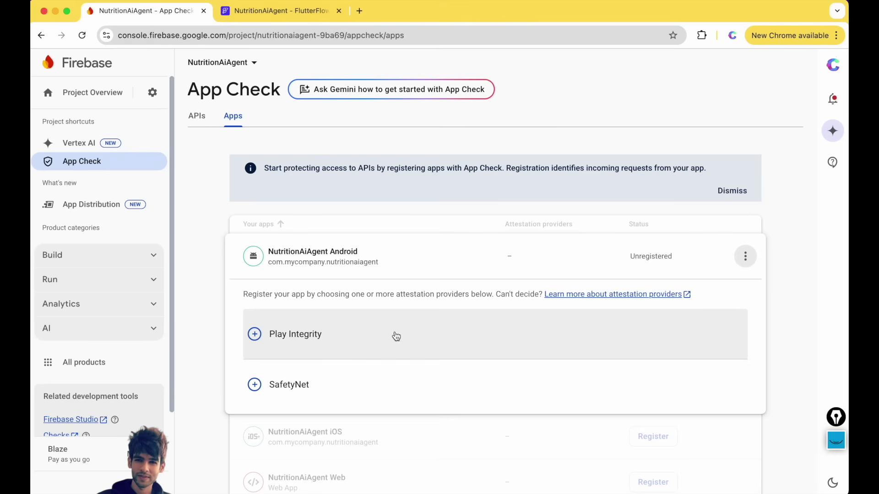
click(296, 334)
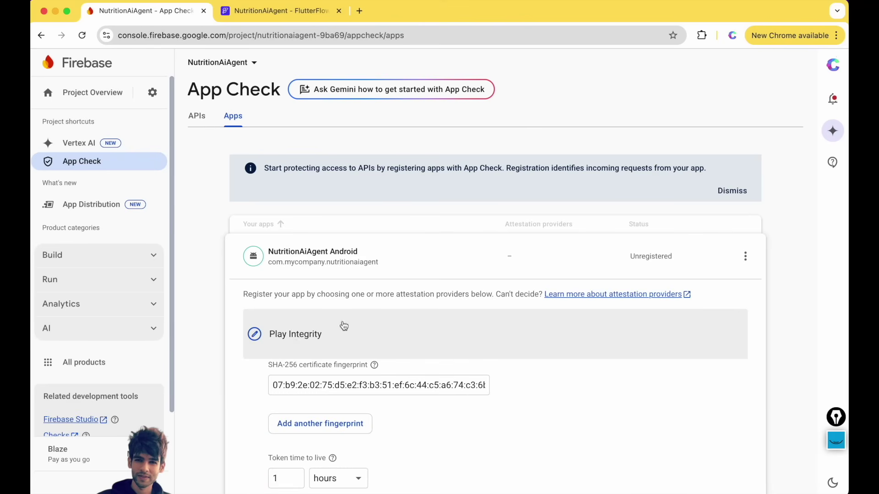
scroll(252, 260, down, 4)
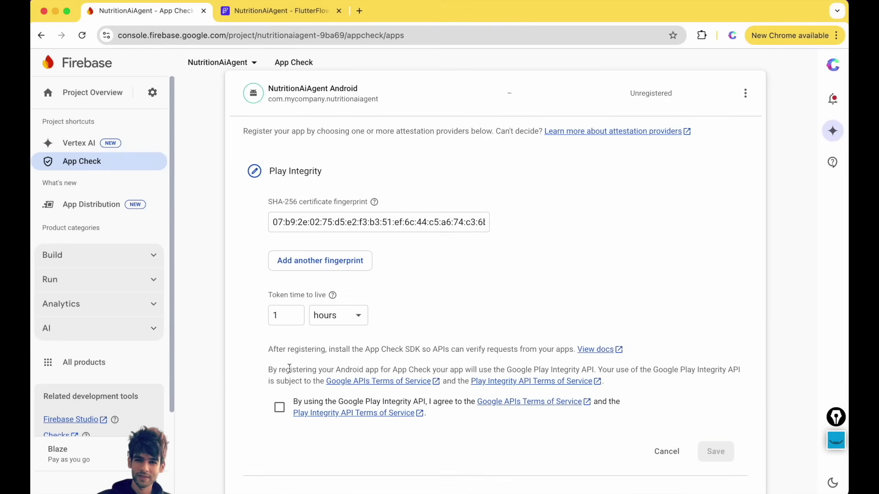
click(279, 409)
click(342, 322)
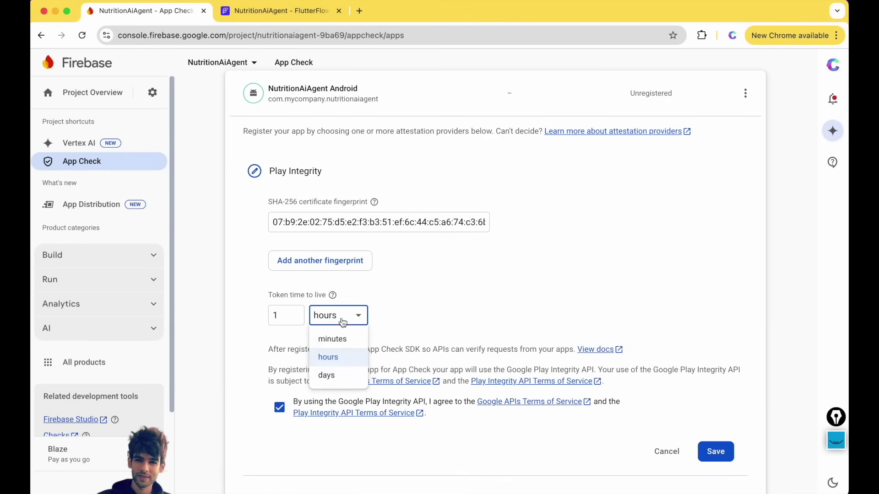
click(337, 381)
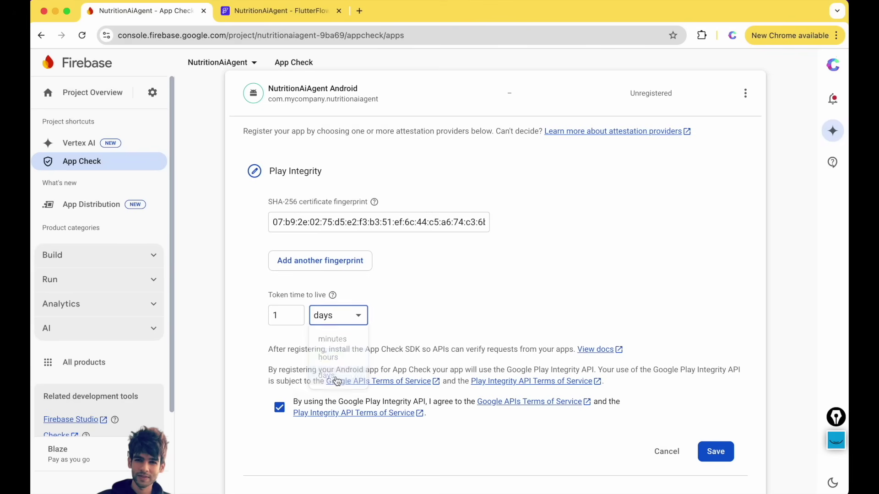
click(714, 453)
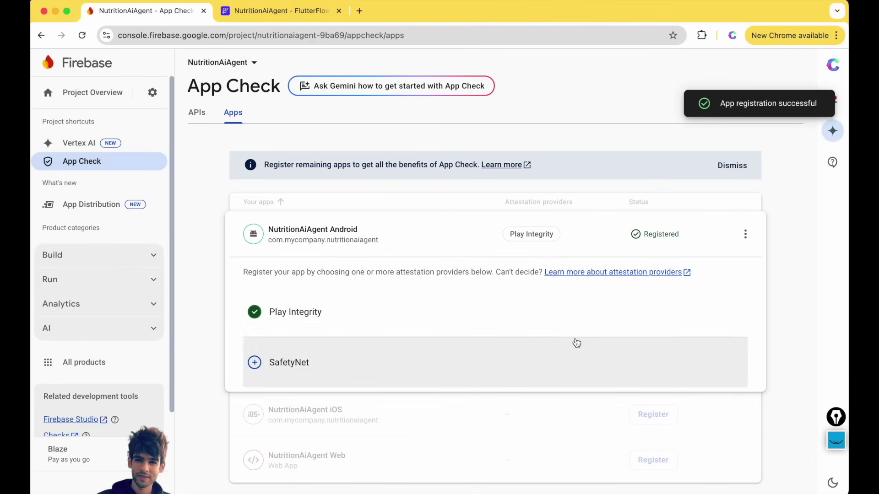
click(457, 244)
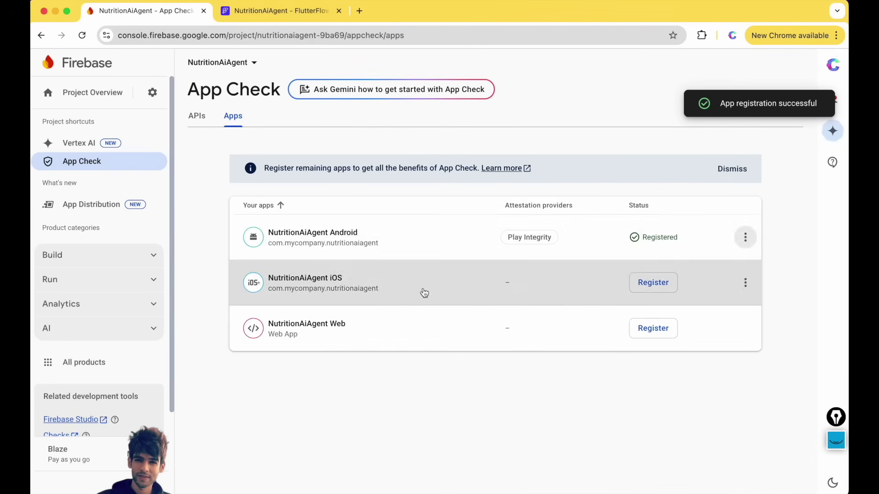
- Begin registering NutritionAiAgent Web in App Check with reCAPTCHA as the attestation provider, opening the empty secret key field for entry
click(412, 328)
scroll(402, 306, down, 1)
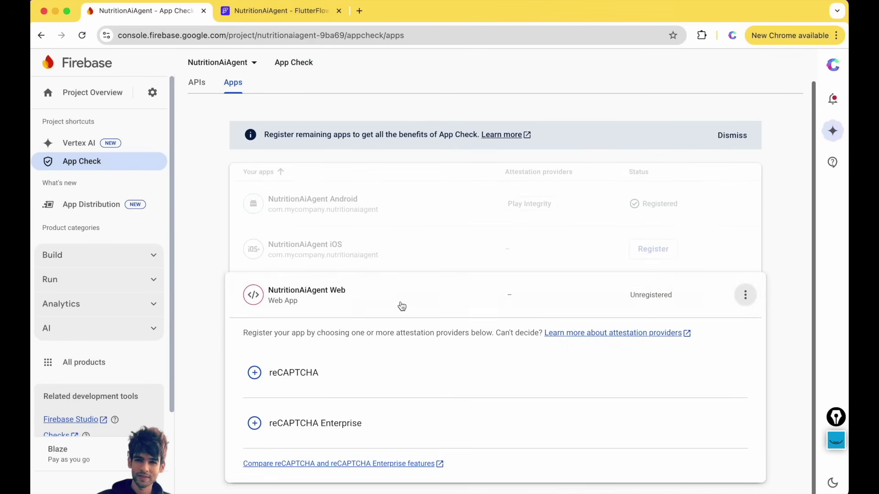
click(296, 381)
scroll(206, 314, down, 5)
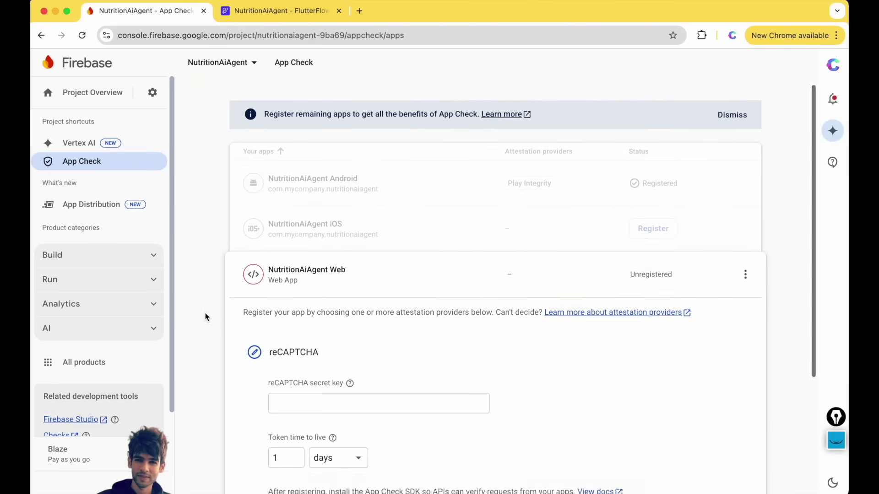
click(286, 303)
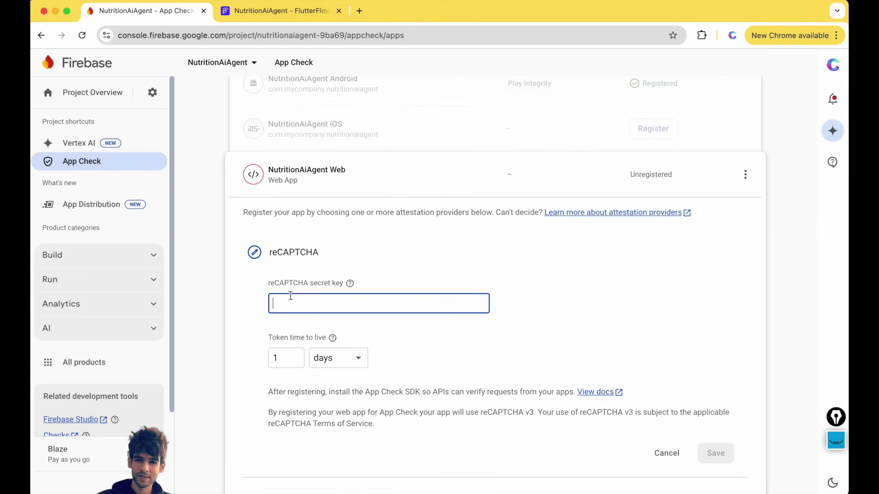
- Open the linked reCAPTCHA Settings guide and read how to get the secret key
mouse_move(344, 284)
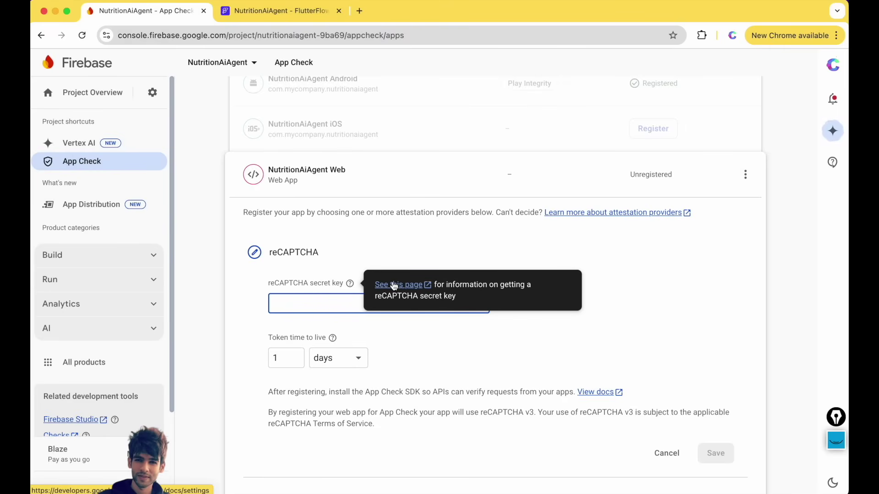
click(394, 285)
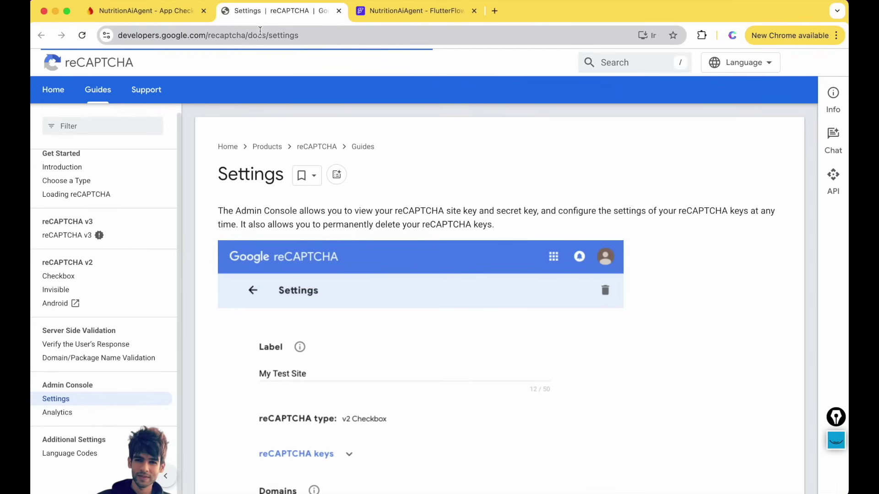
scroll(308, 220, down, 2)
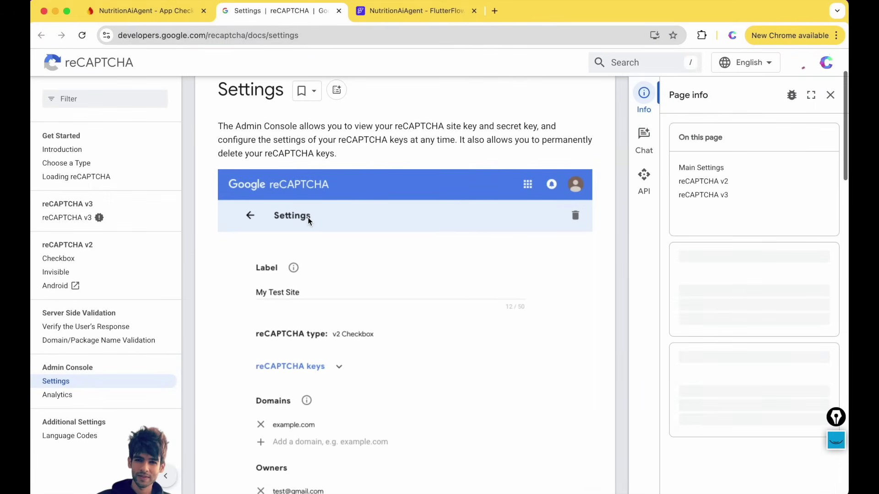
click(830, 94)
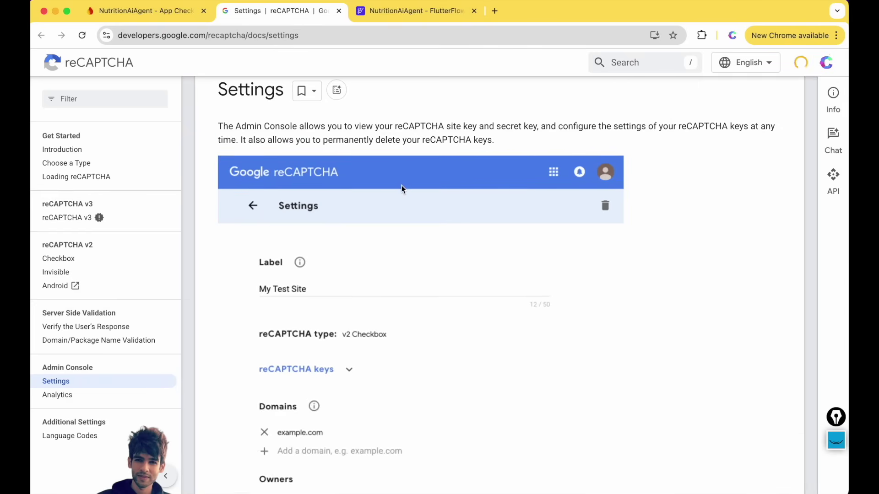
scroll(401, 185, up, 2)
scroll(377, 249, down, 1)
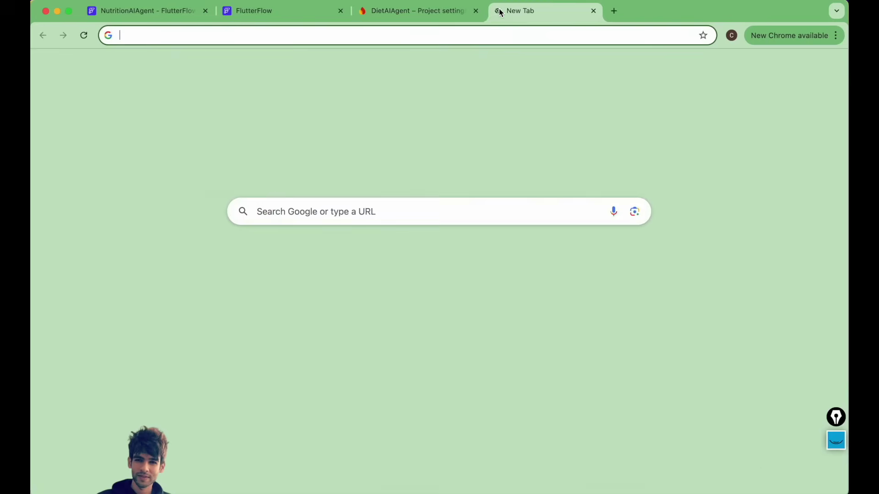
- Search Google for "google cloud console" in a new browser tab and open the Google Cloud console
text(google)
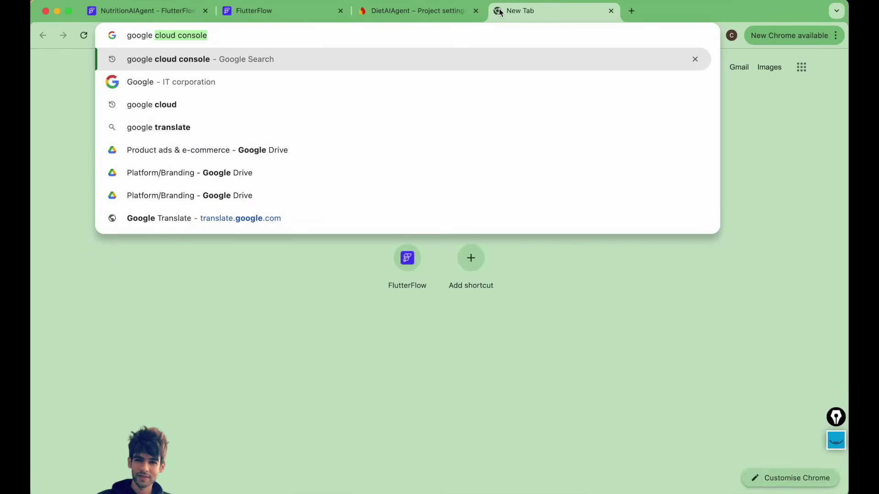
key(Return)
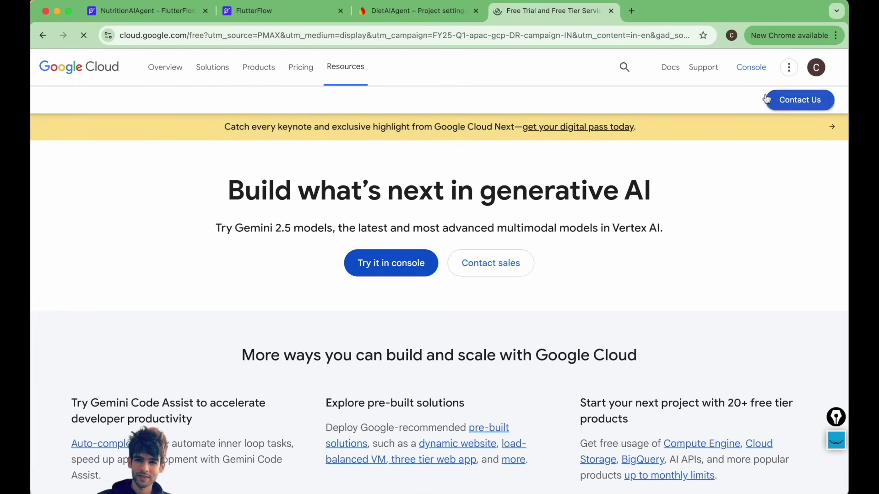
click(751, 68)
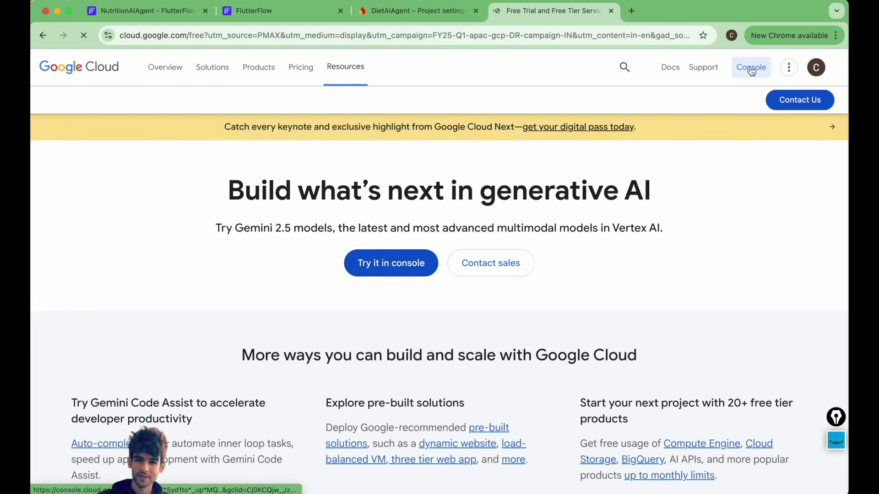
click(751, 69)
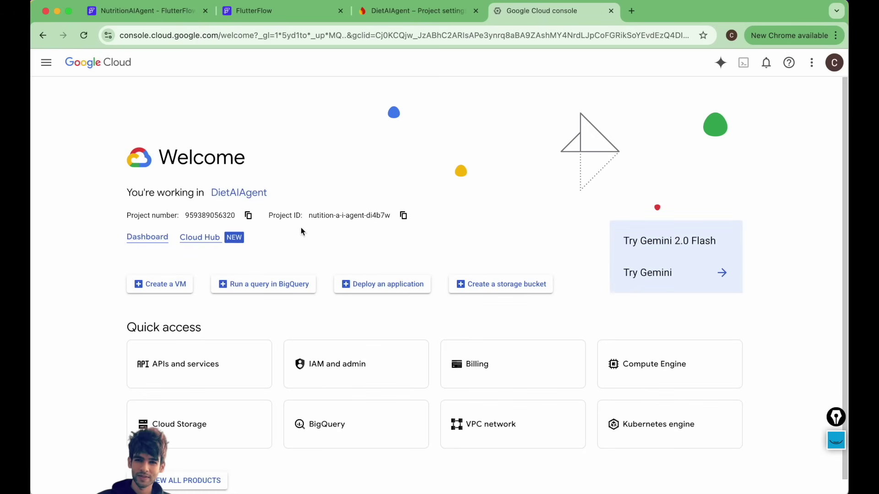
- Search the Google Cloud console for "recaptcha" and open the reCAPTCHA security page at its list of keys
click(293, 63)
text(recaptcha)
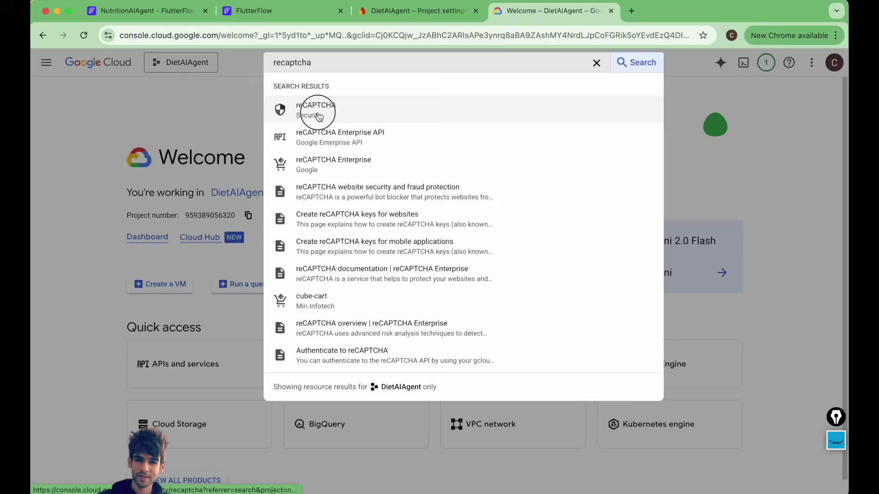
click(319, 112)
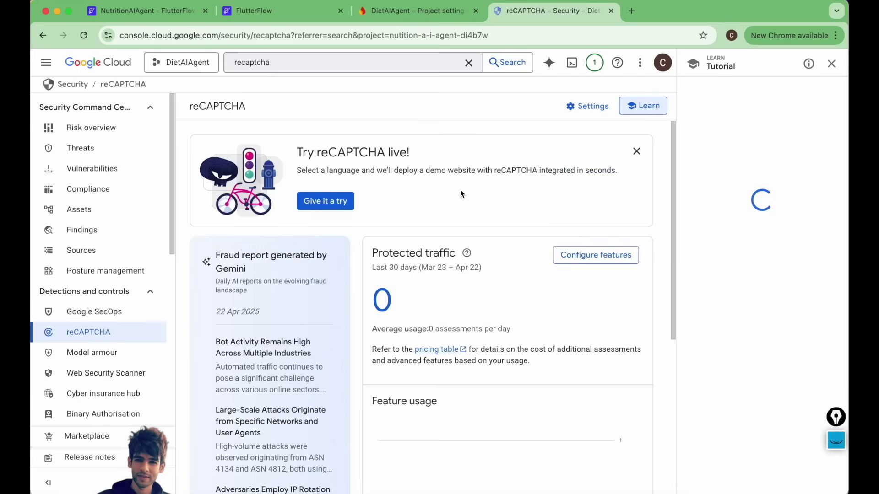
scroll(460, 190, down, 5)
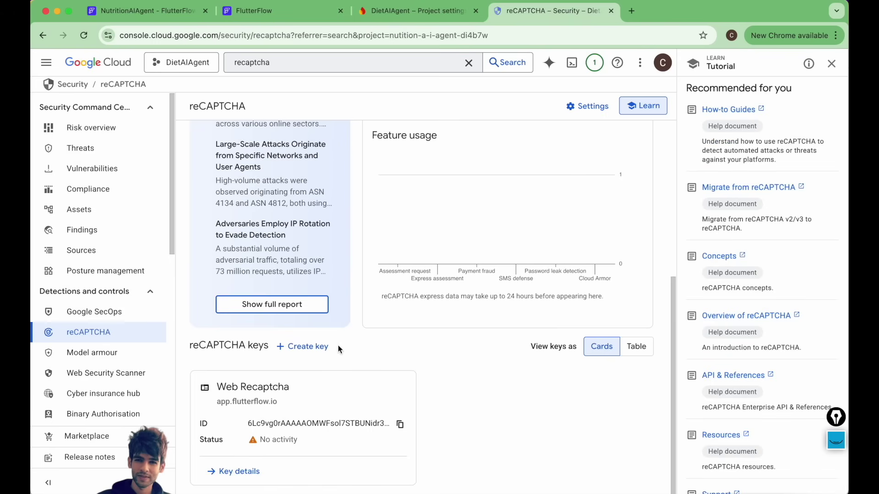
- Start a new reCAPTCHA key with the display name RecaptchaKey and Website as the platform type
click(305, 347)
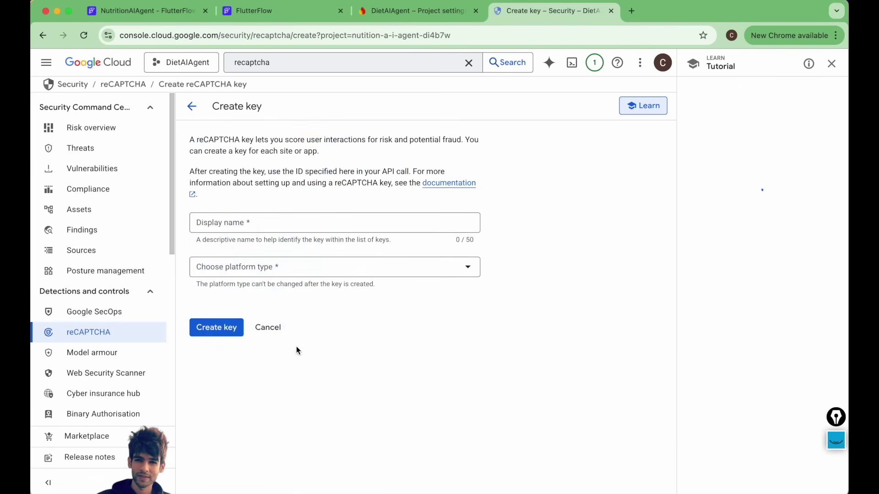
click(220, 224)
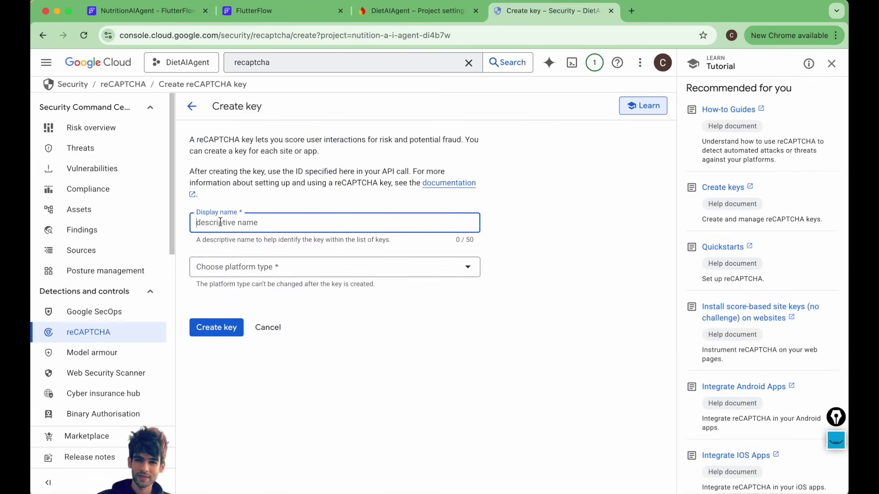
text(RecaptchaKey)
click(229, 267)
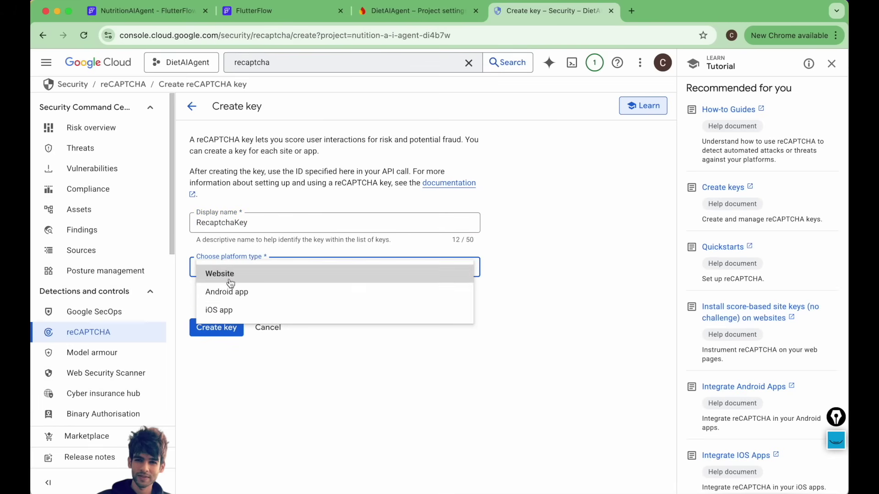
click(224, 280)
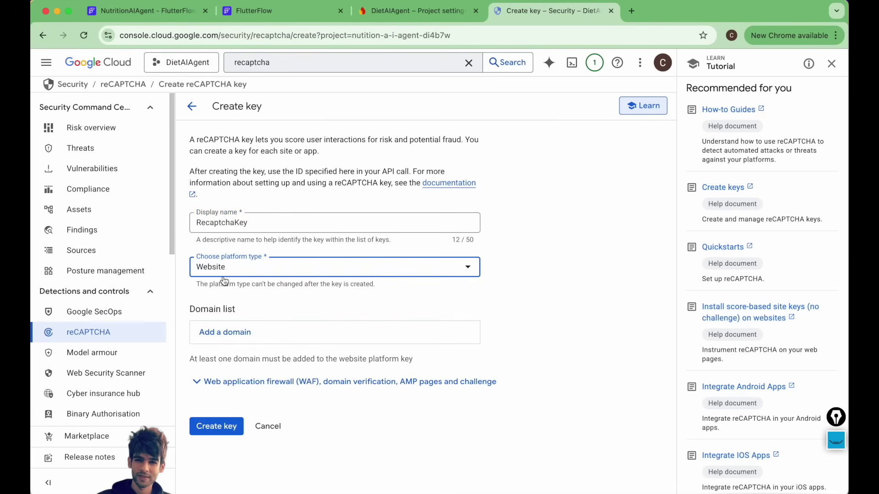
- Add app.flutterflow.io to the new key's domain list
click(228, 334)
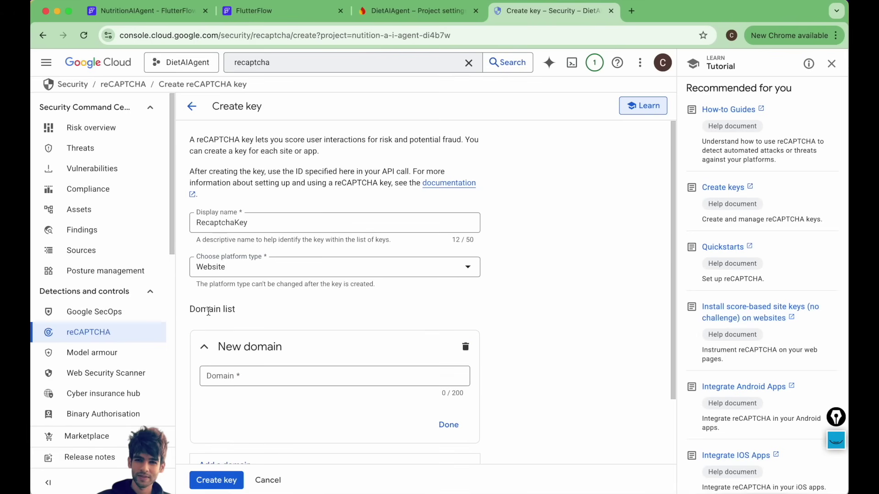
click(216, 374)
click(224, 377)
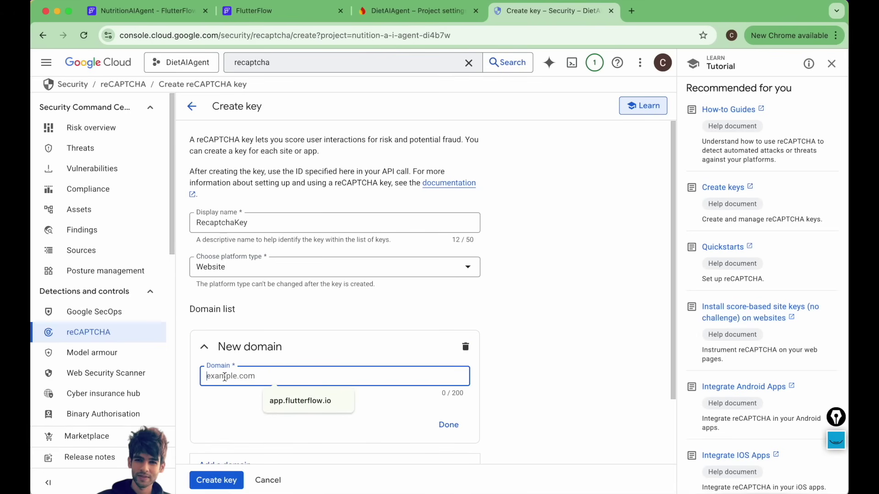
click(293, 402)
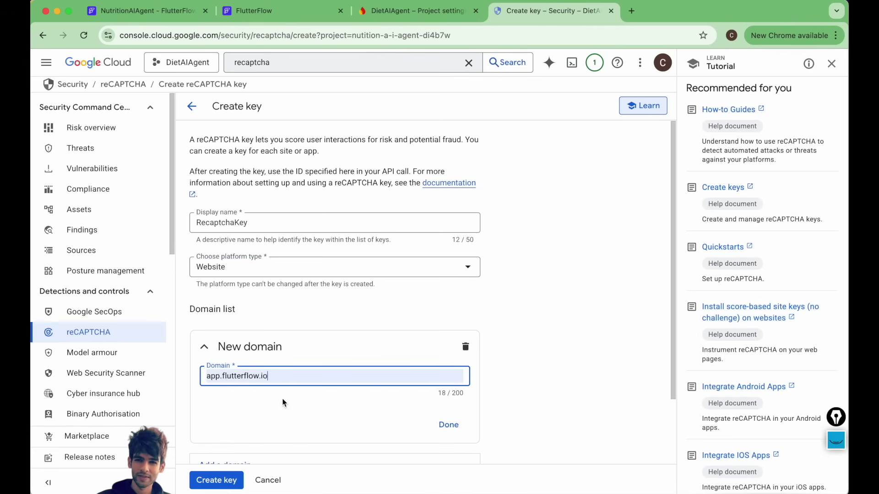
click(447, 425)
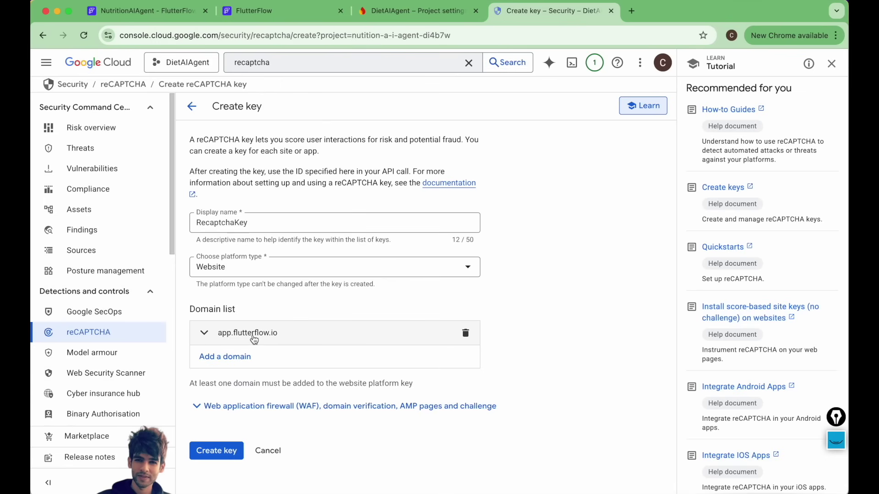
- Add comapnyName.com as an example second domain and delete it from the domain list again
click(224, 360)
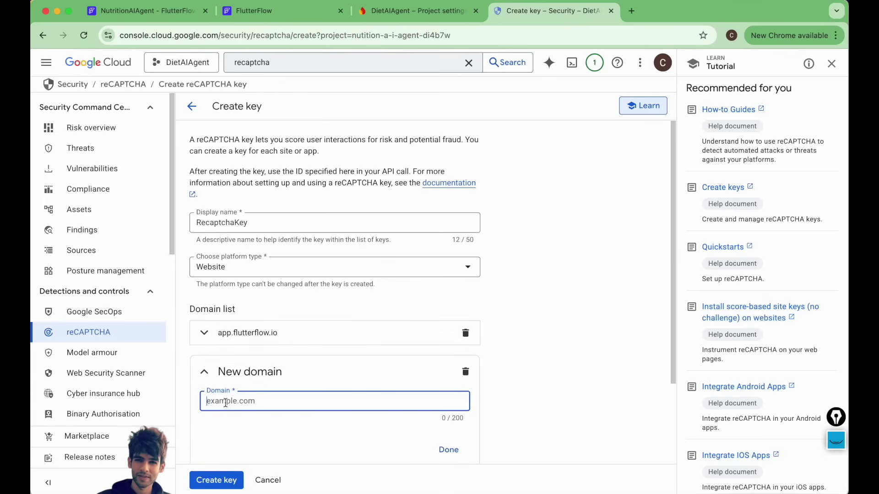
text(comapnyName.com)
key(Return)
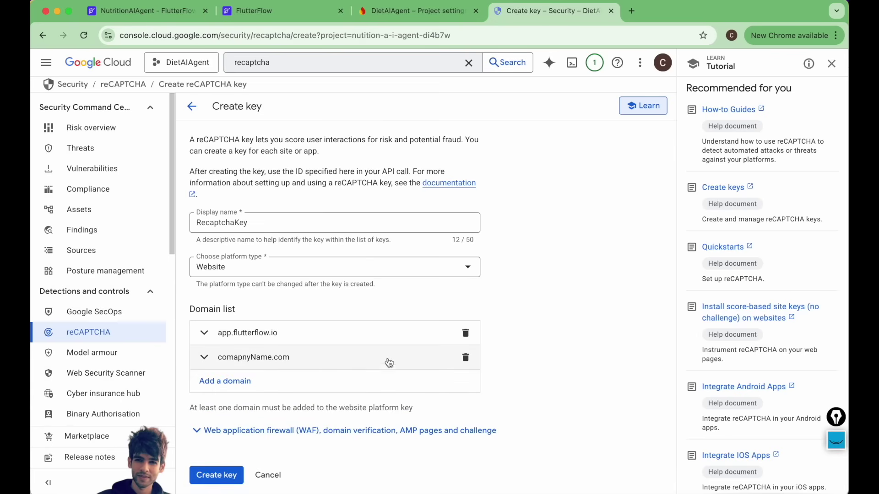
click(466, 358)
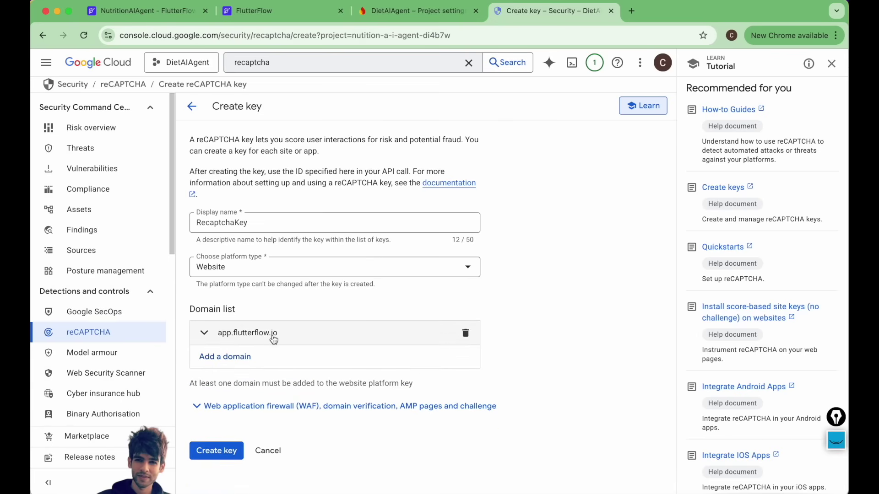
- Check the FlutterFlow project's web address against the listed domain and create the reCAPTCHA key
click(172, 13)
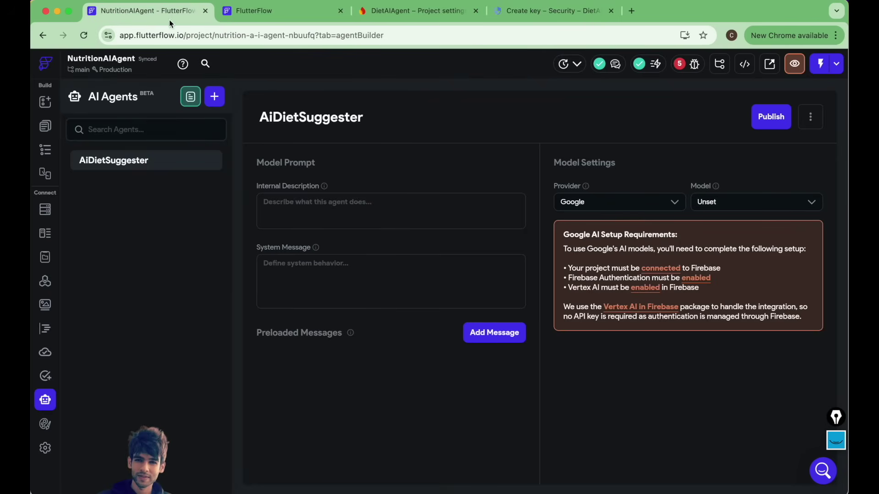
click(561, 13)
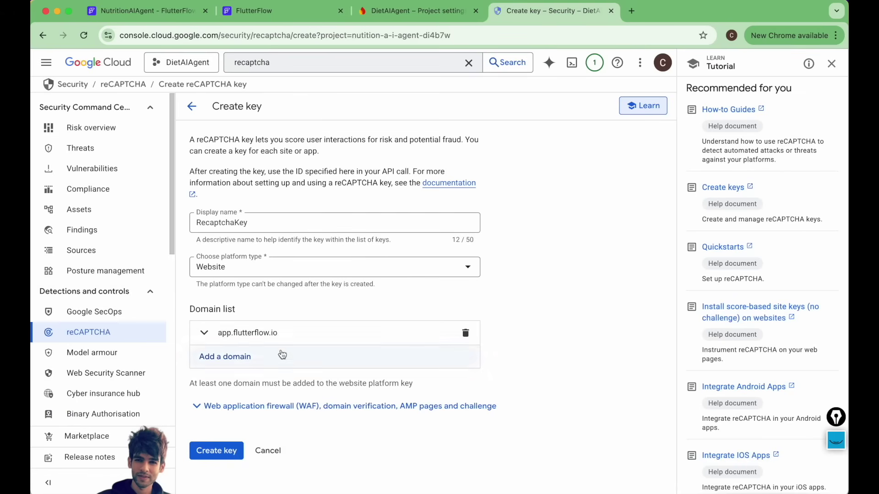
click(215, 451)
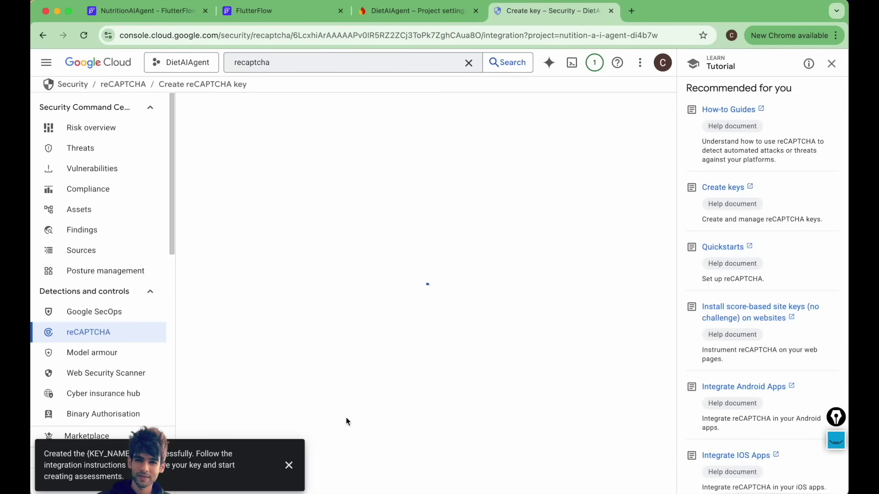
- Copy the new key's ID into the reCAPTCHA secret key field for NutritionAiAgent Web in Firebase App Check and save with a 1-day token lifetime
click(289, 466)
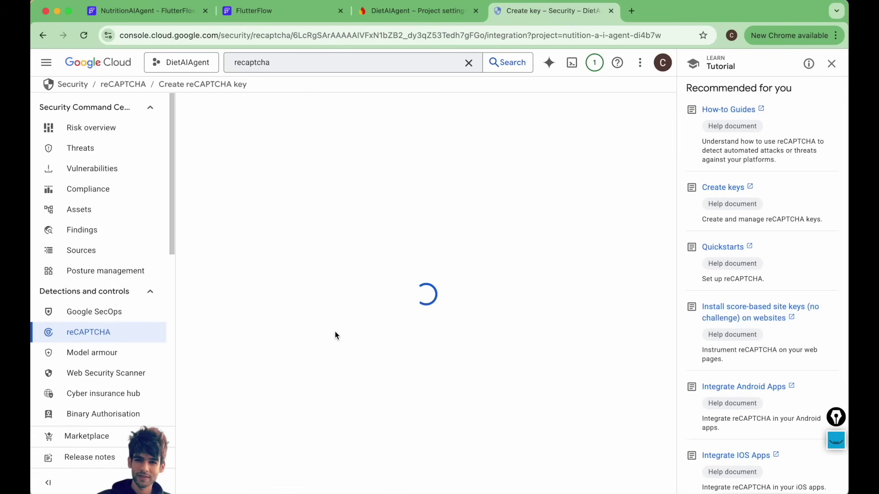
scroll(315, 350, down, 5)
scroll(314, 354, up, 4)
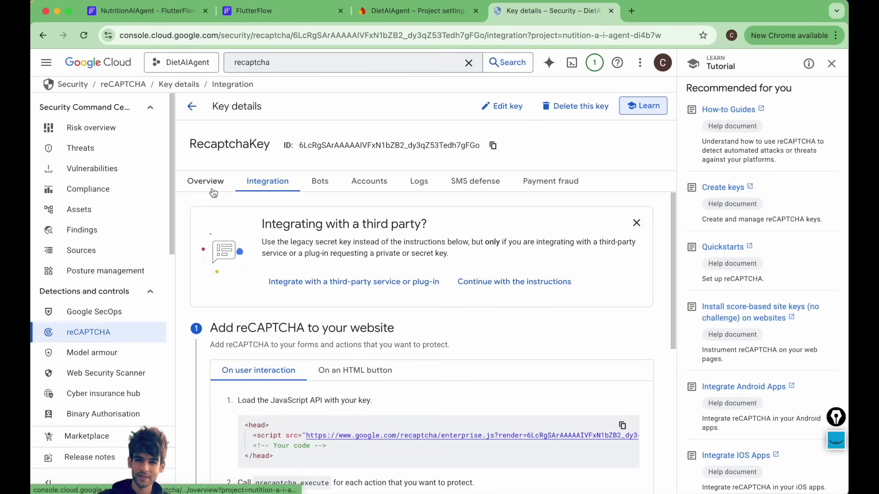
click(493, 144)
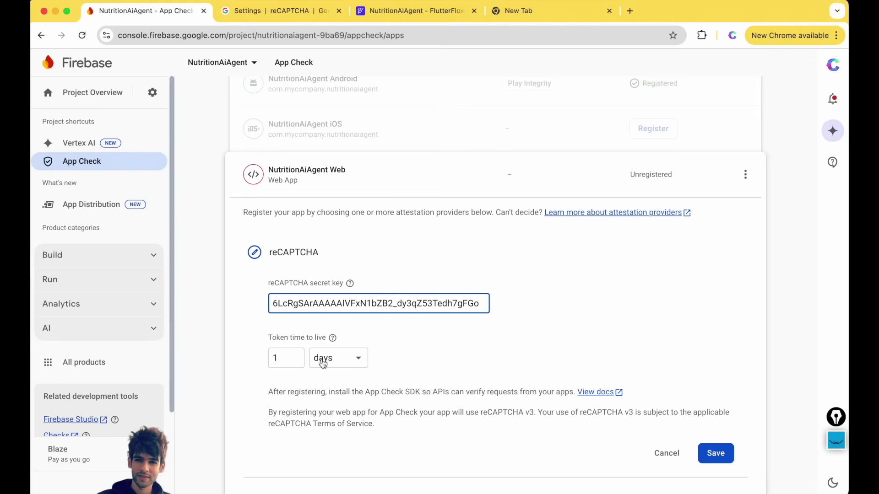
click(716, 453)
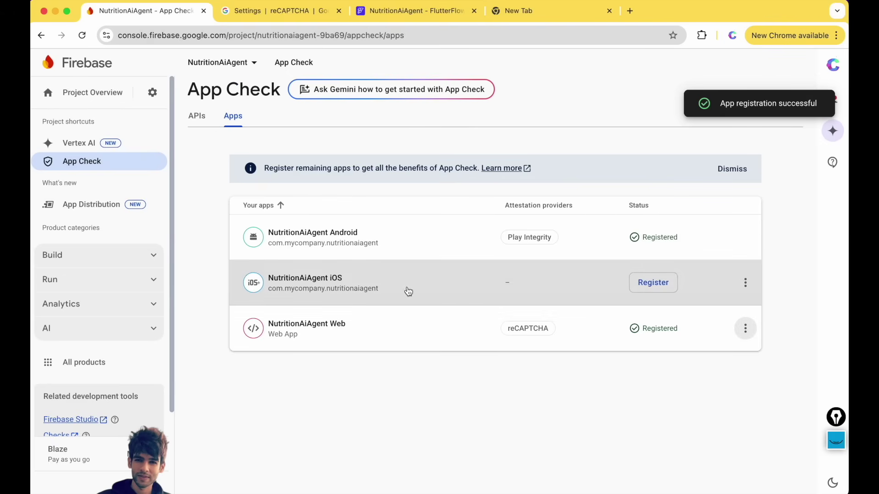
- Examine which key file and IDs DeviceCheck needs for NutritionAiAgent iOS and collapse the app's registration form
click(365, 281)
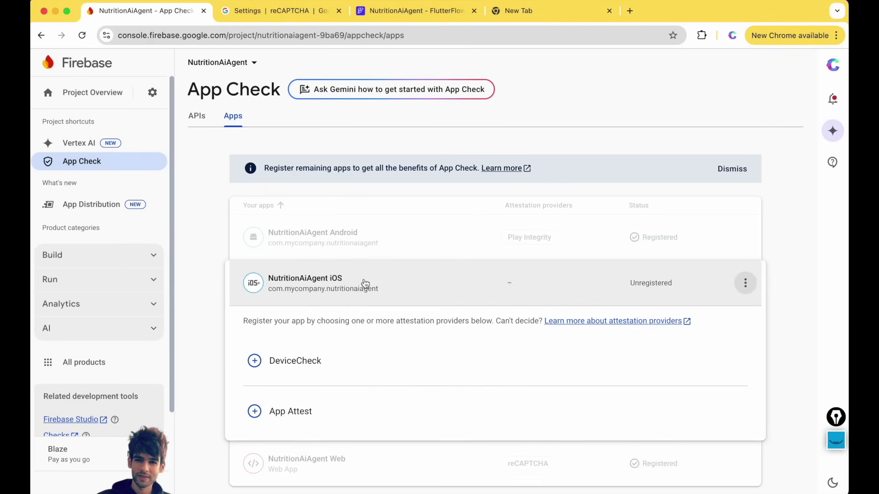
click(291, 373)
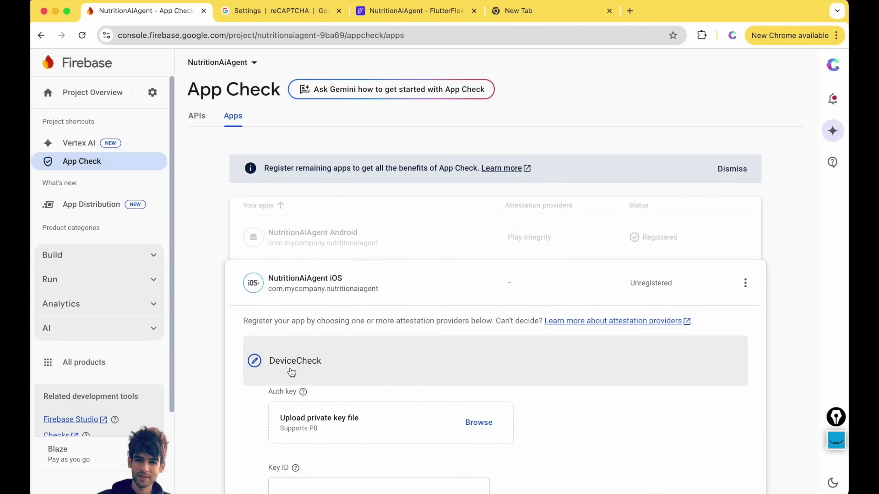
scroll(273, 339, down, 3)
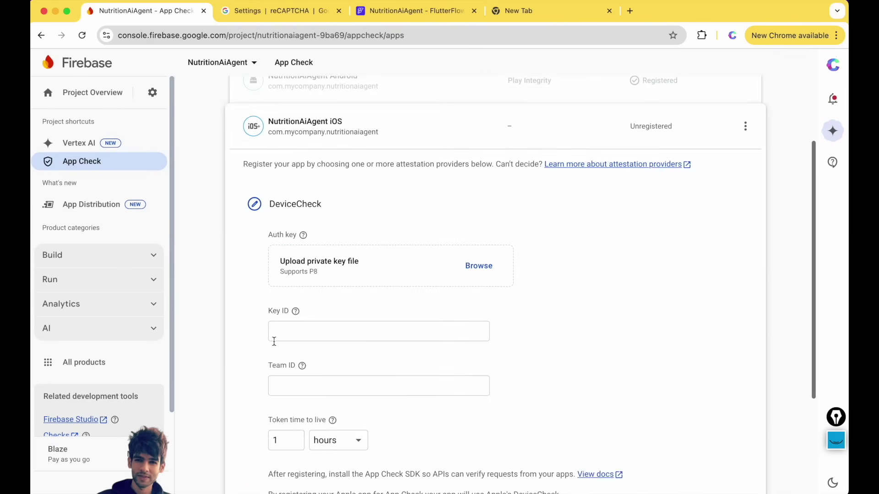
drag(310, 272, 324, 274)
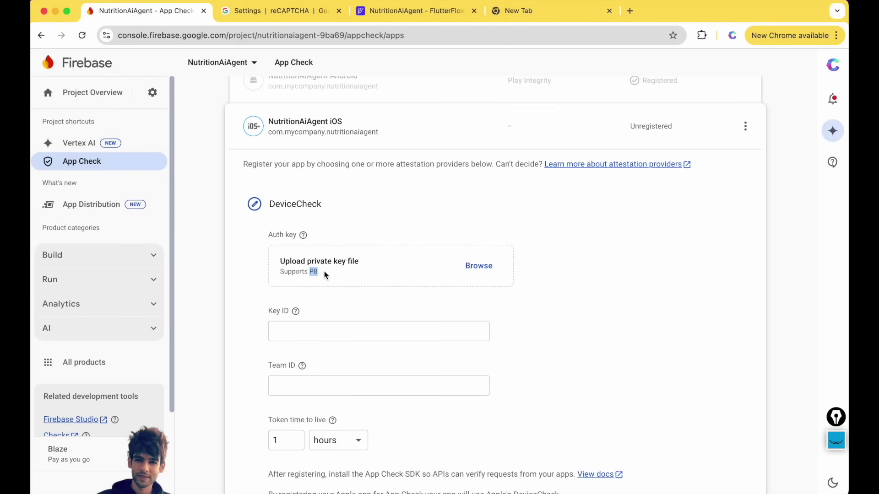
click(334, 272)
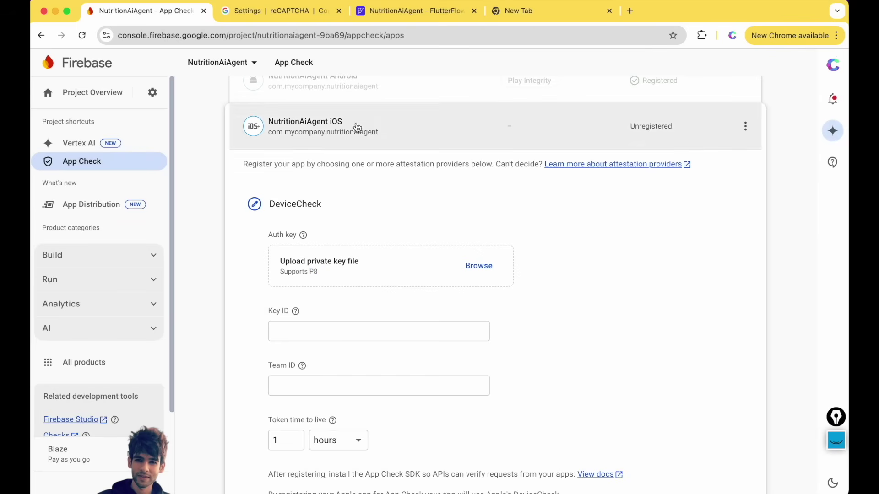
click(378, 127)
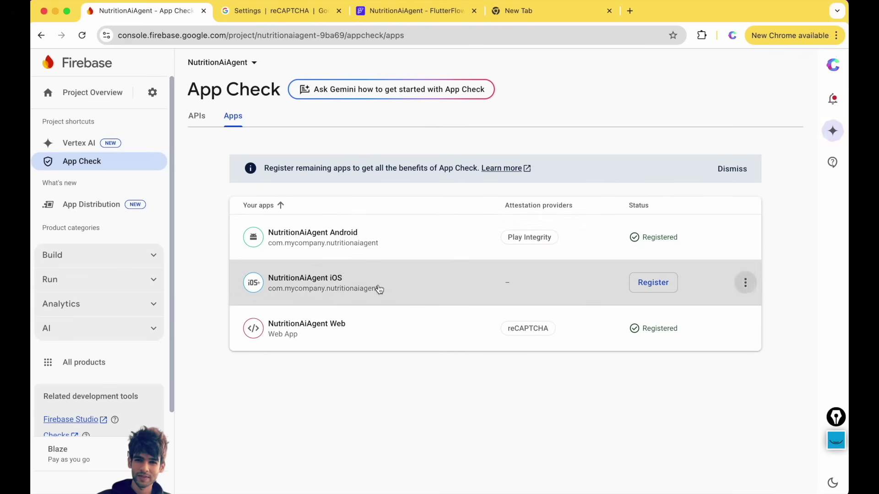
- Open the linked attestation providers documentation from the NutritionAiAgent iOS registration and skim the Firebase App Check page
click(328, 286)
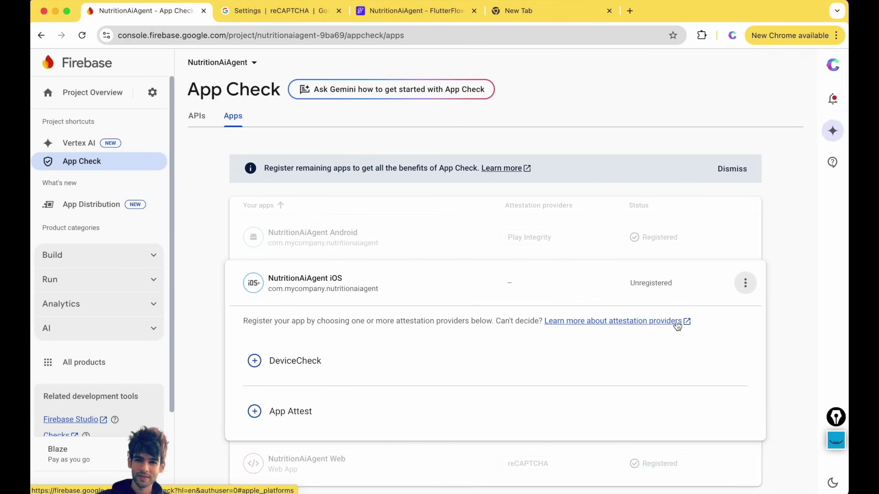
click(613, 322)
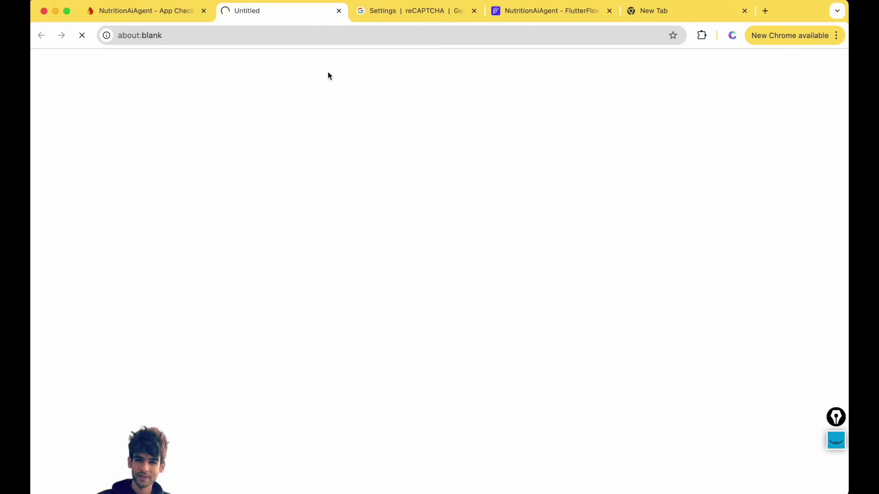
scroll(319, 187, up, 5)
scroll(320, 186, down, 18)
scroll(319, 187, up, 4)
scroll(327, 278, up, 20)
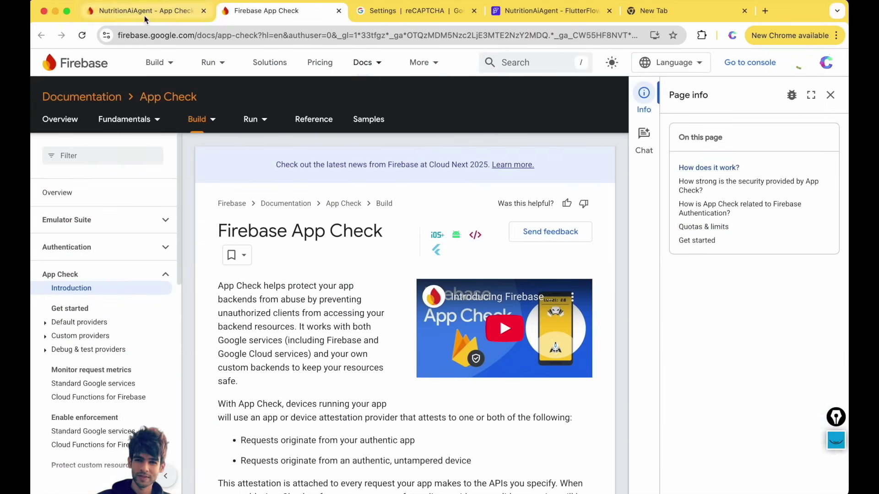
- Return to App Check and review the auth key, Key ID and Team ID fields of the DeviceCheck form for NutritionAiAgent iOS
click(146, 13)
click(344, 284)
click(359, 279)
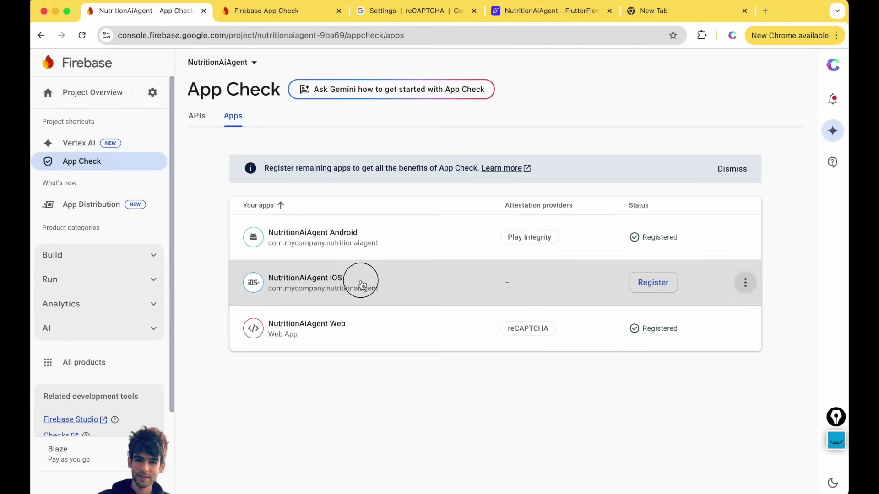
click(316, 373)
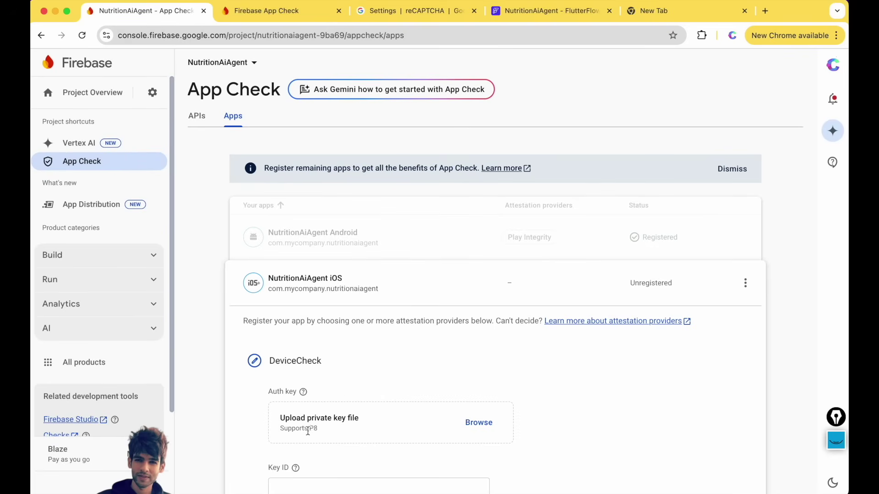
triple_click(310, 429)
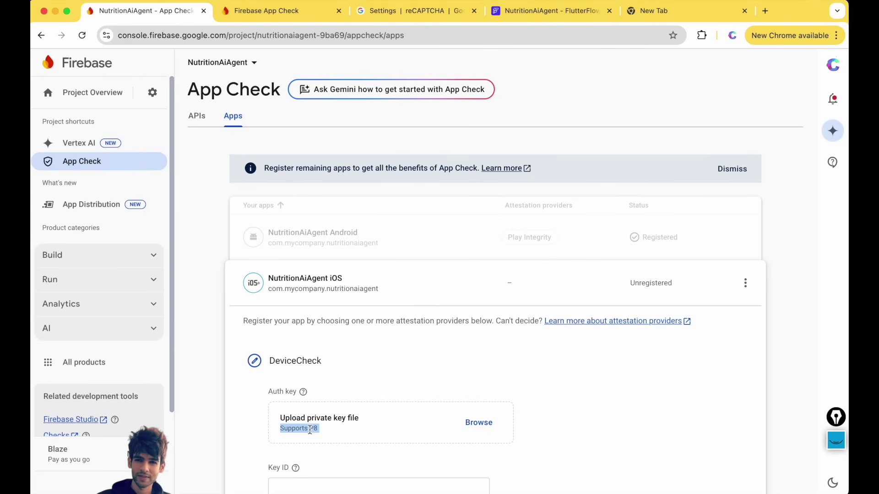
click(322, 430)
scroll(205, 281, down, 4)
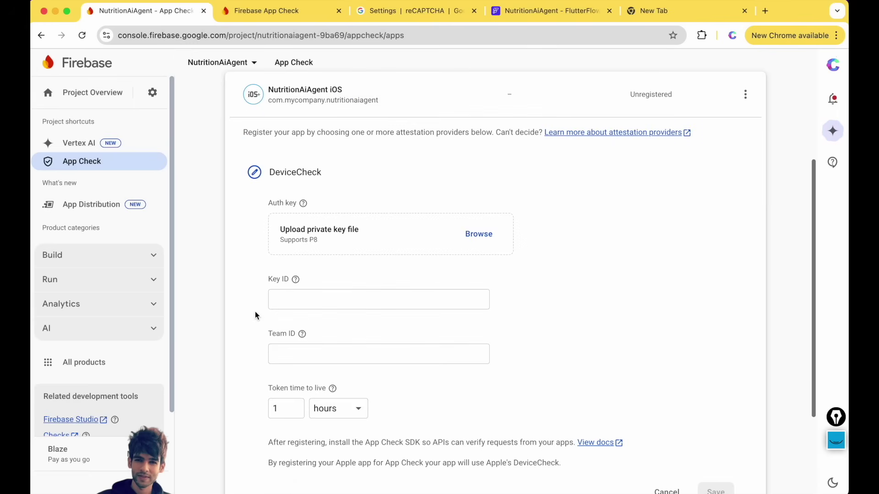
click(297, 303)
click(297, 356)
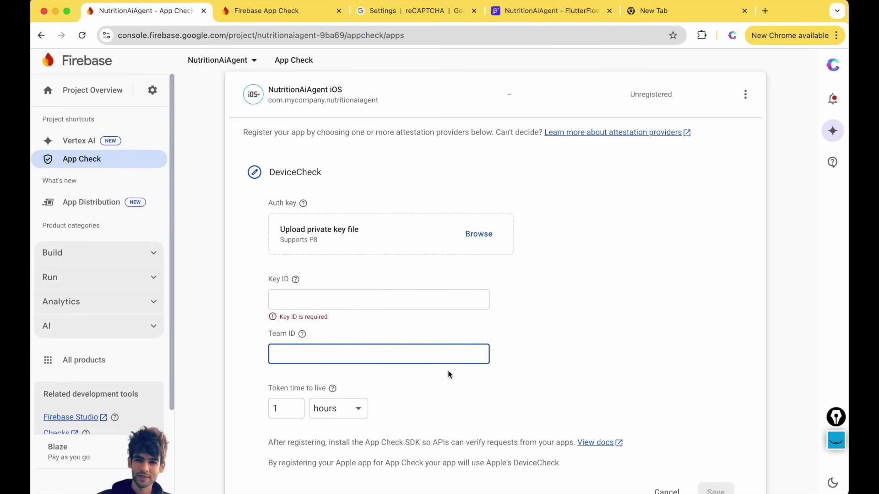
- Close the iOS app's DeviceCheck registration form without saving and view the list of APIs covered by App Check
scroll(784, 344, down, 3)
click(667, 378)
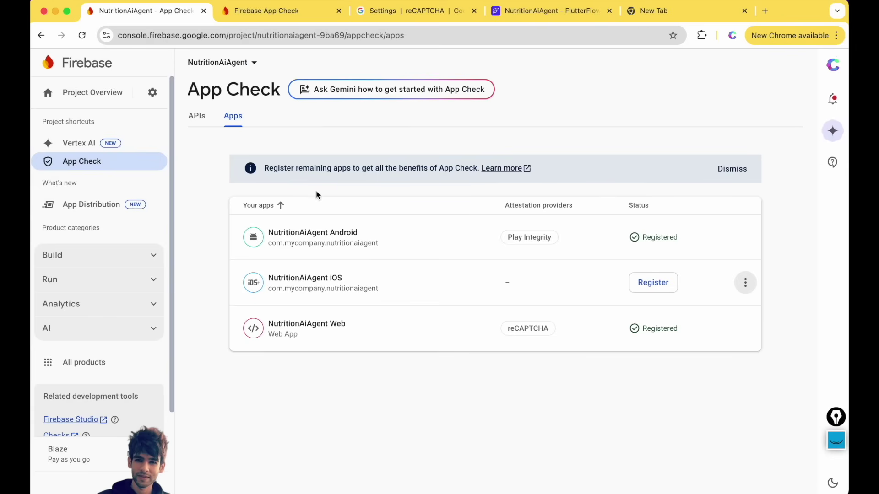
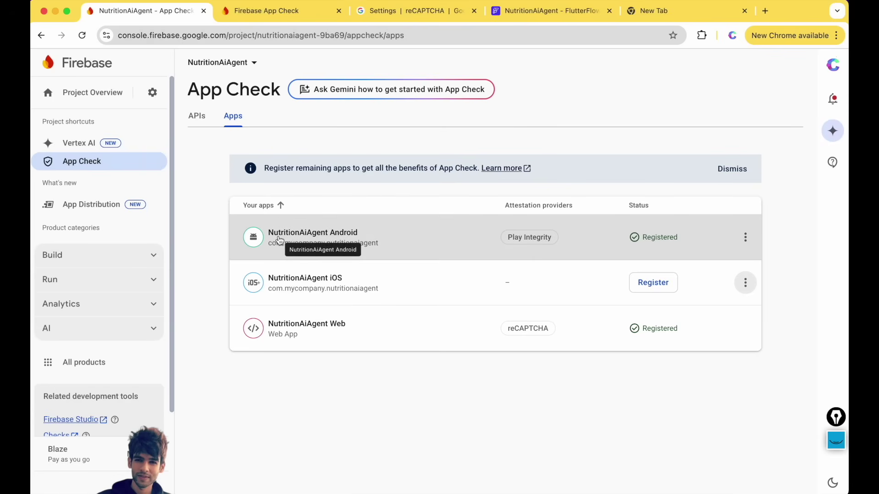
click(196, 117)
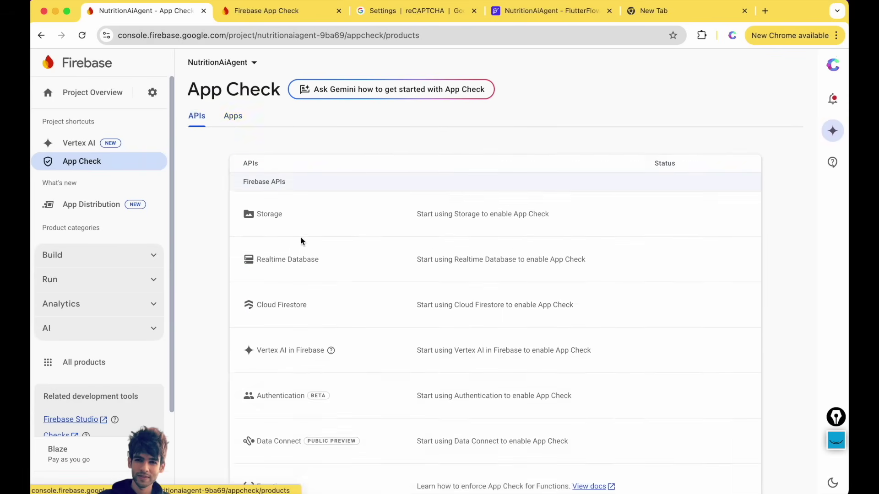
scroll(298, 248, down, 3)
scroll(298, 248, up, 2)
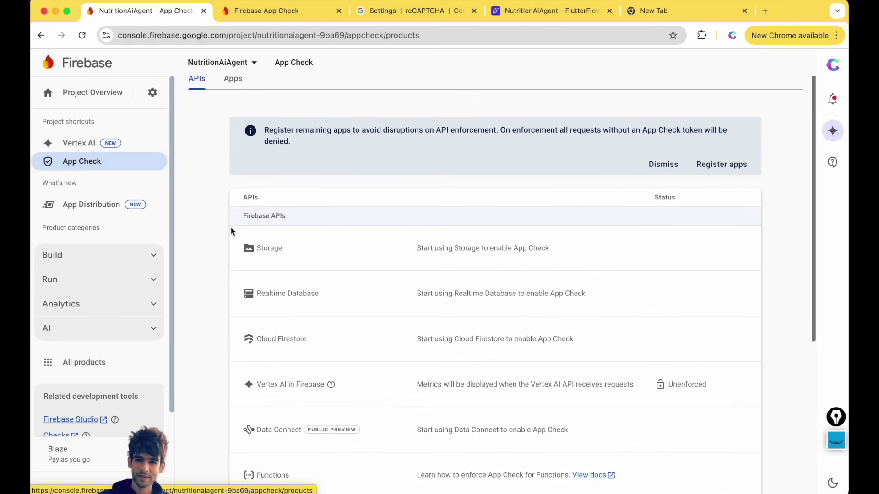
scroll(289, 293, down, 3)
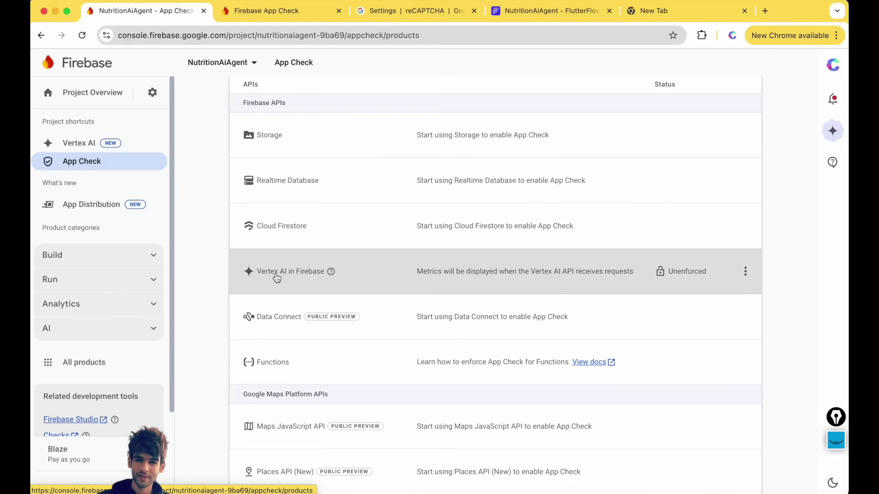
- Examine the App Check request metrics and enforcement option for Vertex AI in Firebase, leaving enforcement off
mouse_move(324, 279)
click(710, 264)
click(667, 122)
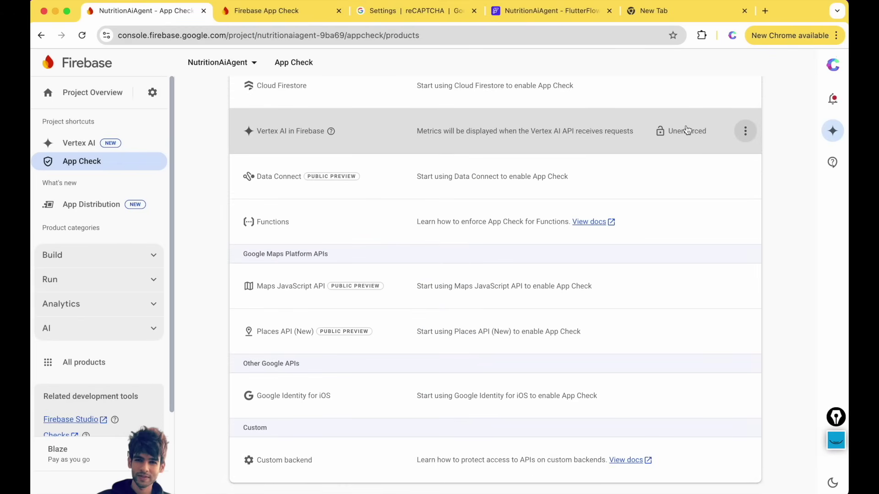
click(703, 131)
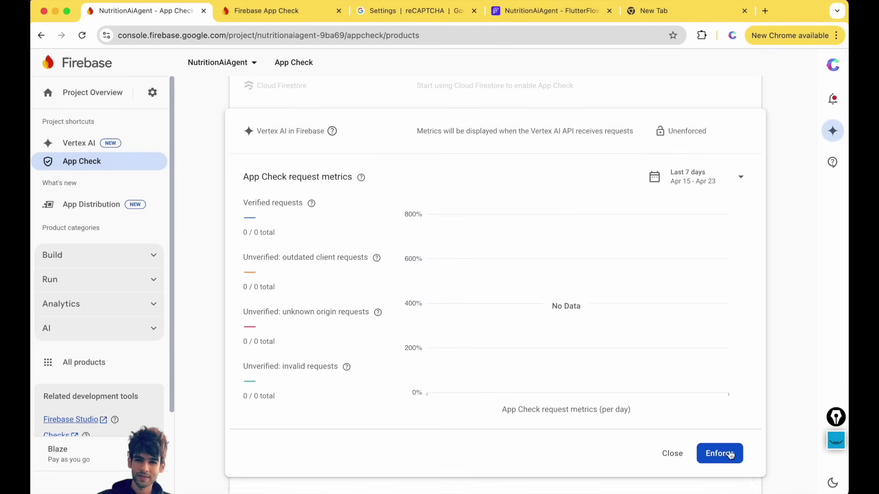
scroll(785, 249, up, 2)
click(684, 185)
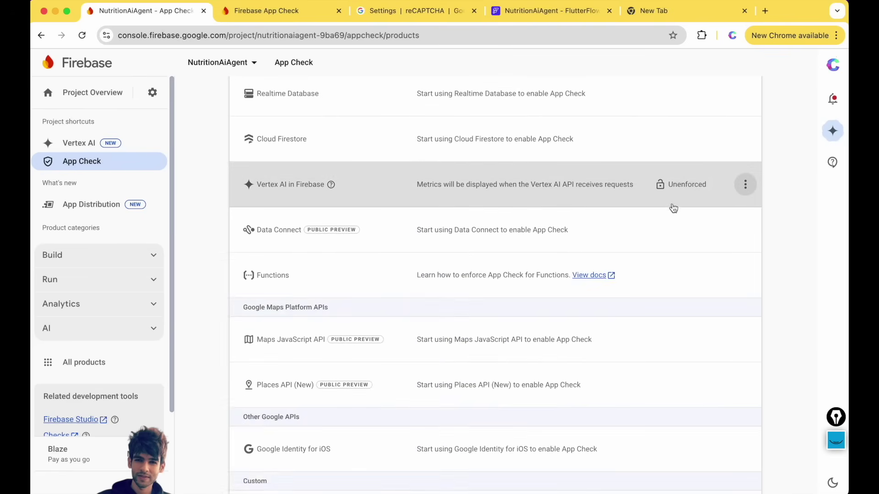
scroll(673, 207, down, 1)
scroll(673, 207, up, 5)
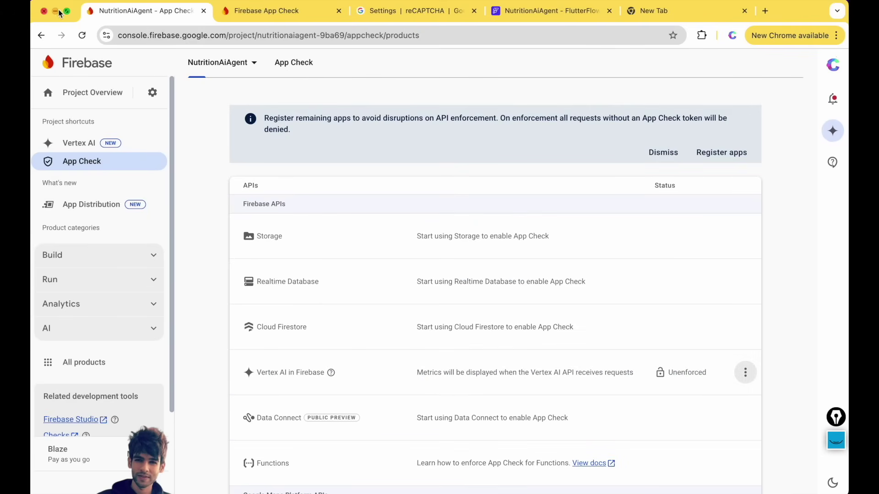
- Switch to the NutritionAIAgent project in FlutterFlow and show the AiAgent page on the canvas at 75% zoom
click(98, 334)
click(85, 346)
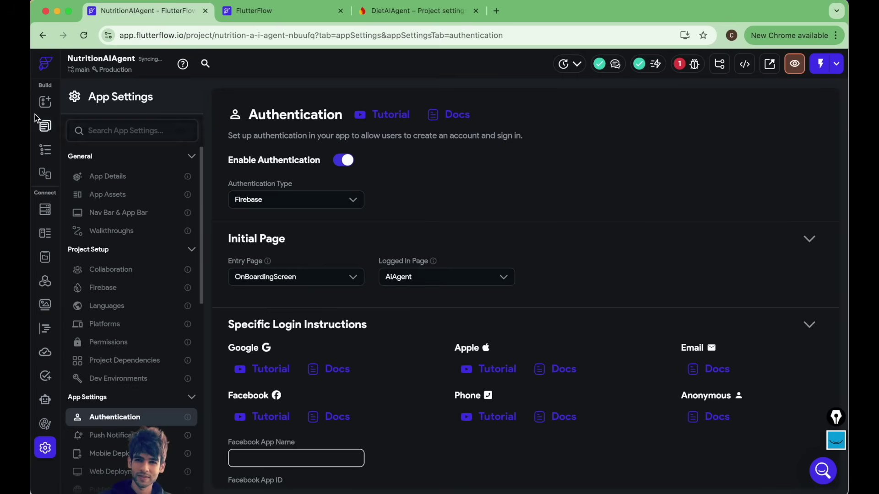
click(58, 128)
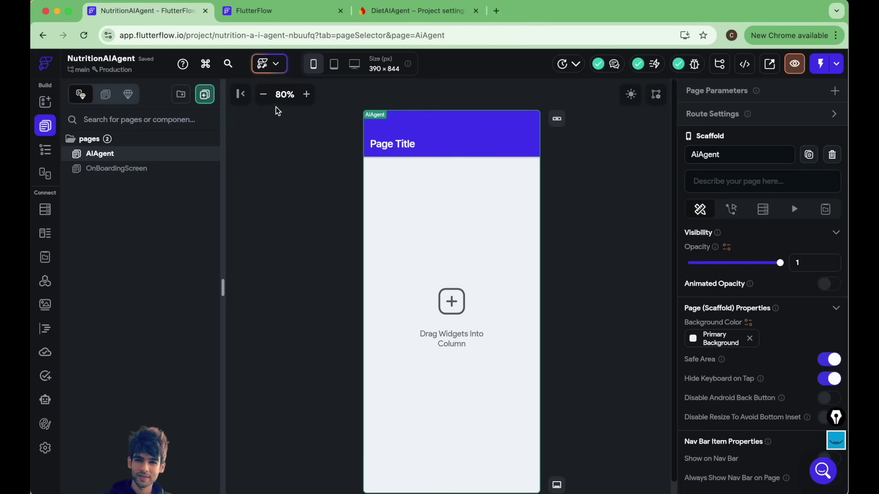
click(263, 94)
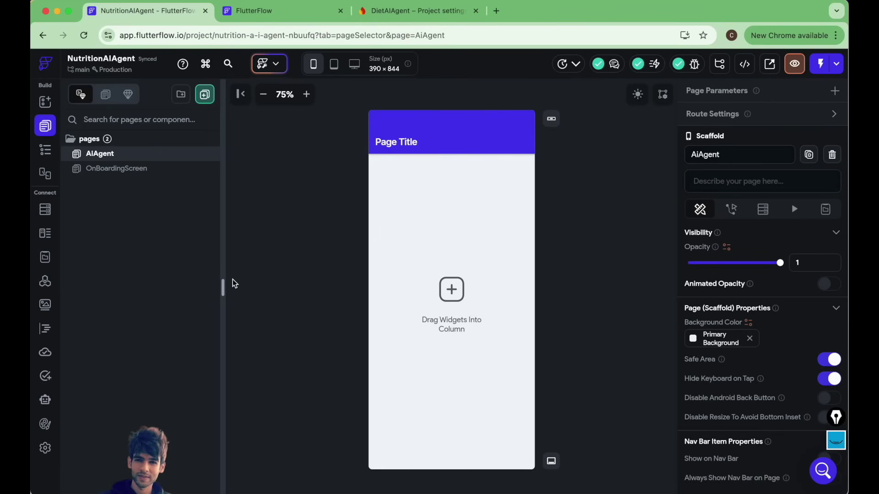
- Review the internal description and system message of the AiDietSuggester AI agent
click(46, 400)
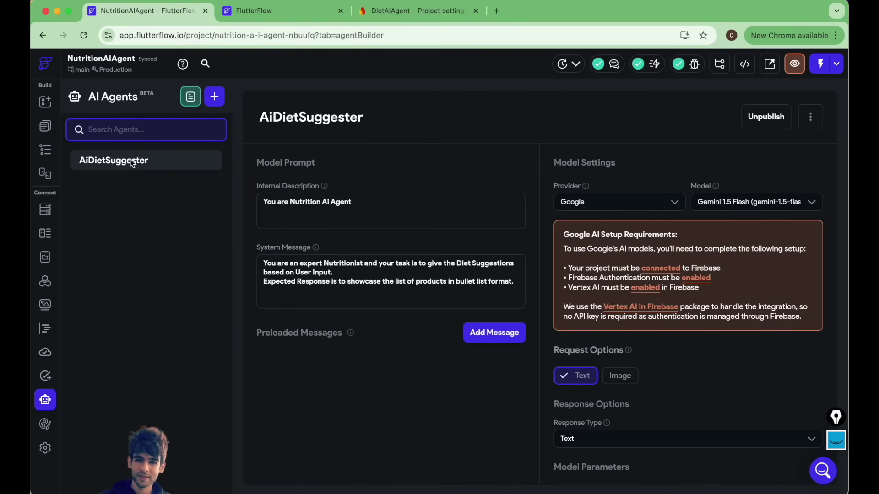
triple_click(311, 211)
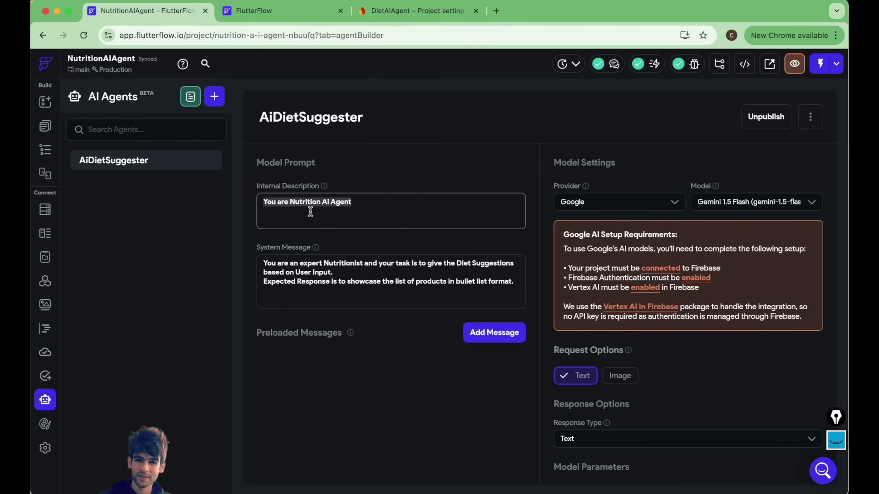
triple_click(306, 272)
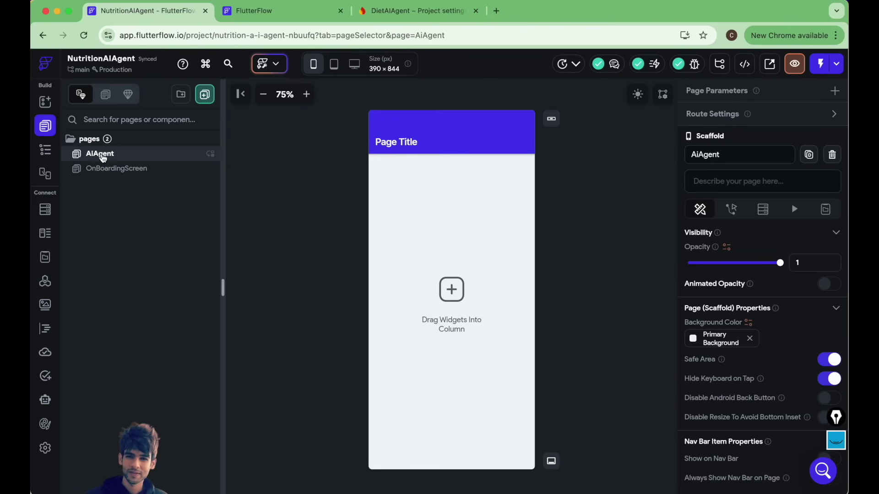
- Open the AiAgent page's widget tree and change the app bar title text to "Nutrition AI"
click(45, 150)
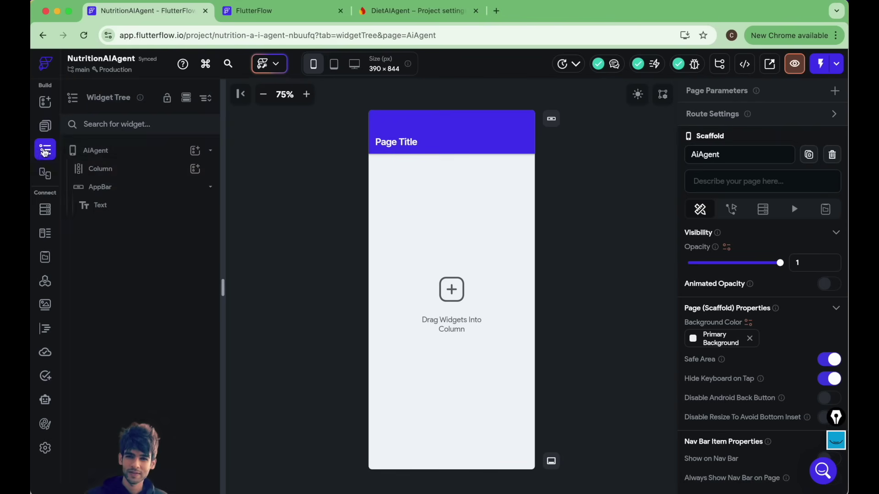
click(99, 187)
click(115, 205)
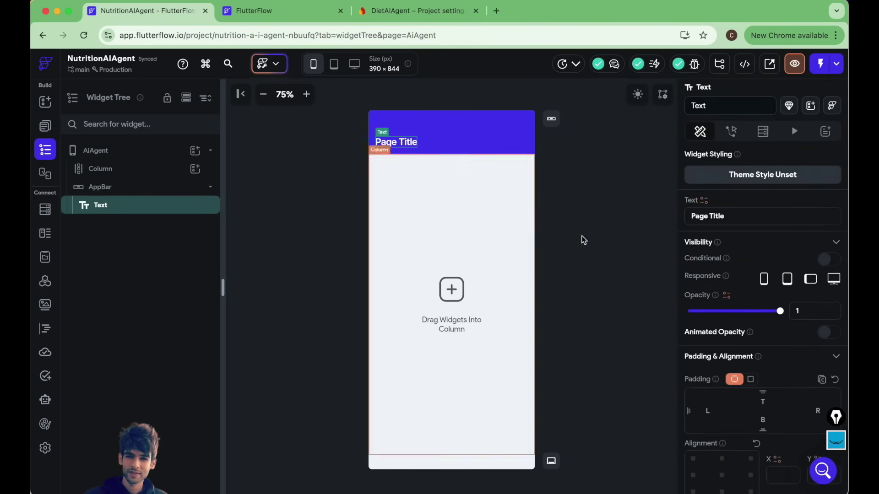
click(705, 218)
text(Nutir)
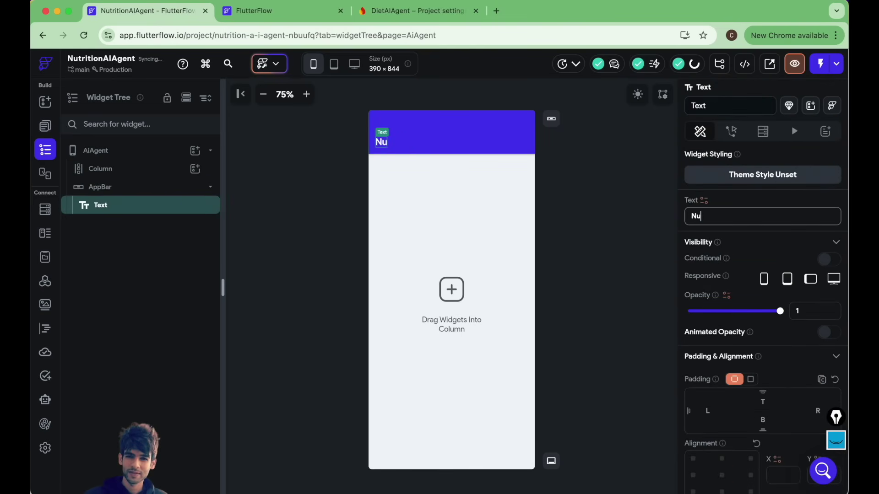
key(BackSpace)
key(BackSpace)
text(rition A)
- Add a ListView inside the AiAgent page's main Column
click(106, 168)
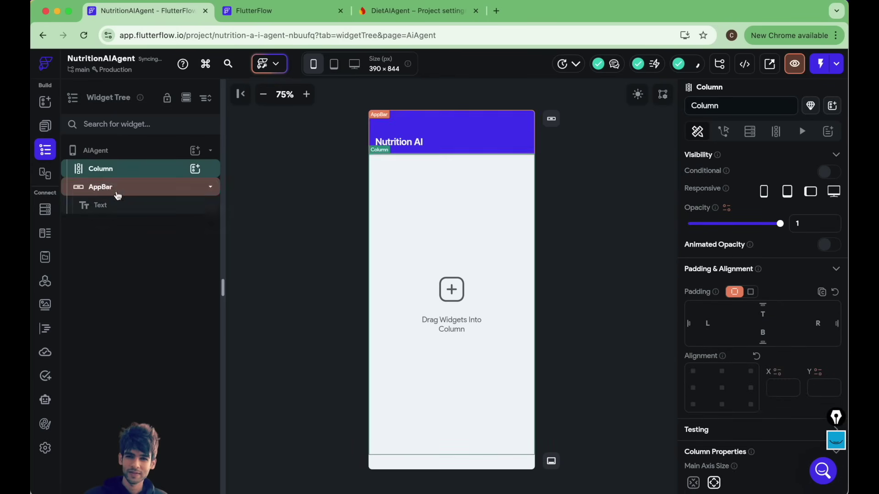
click(195, 169)
text(ListV)
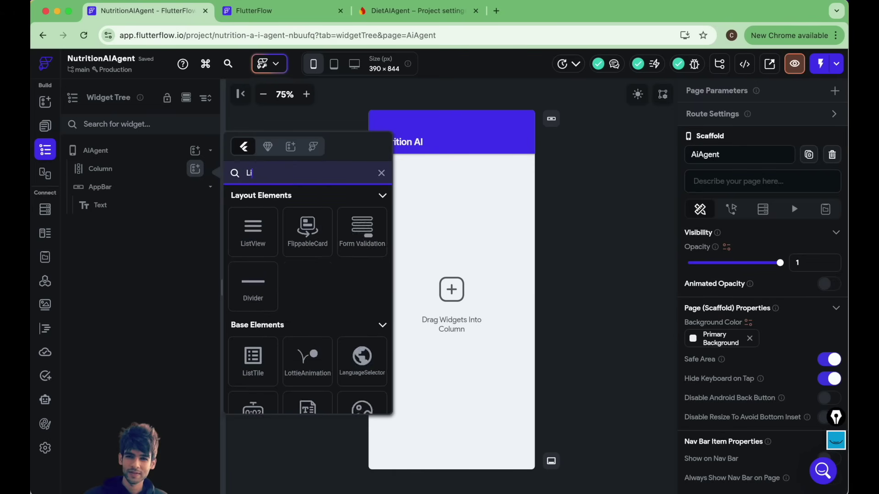
click(253, 232)
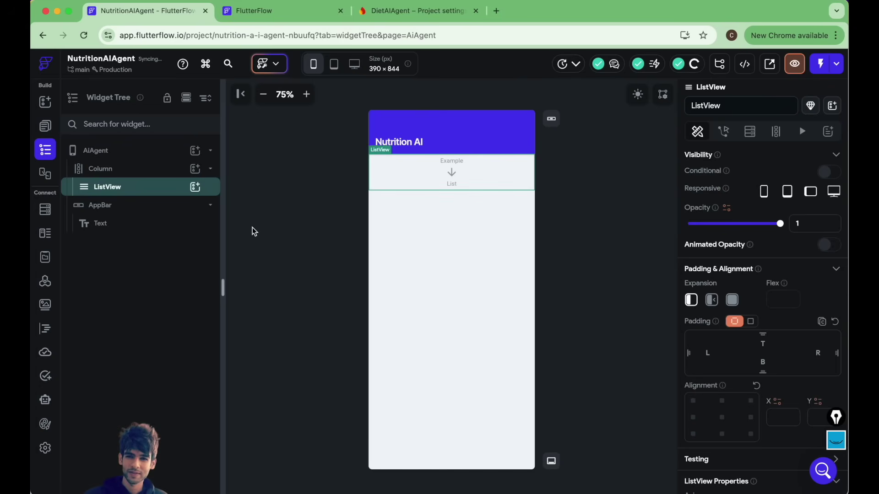
- Add a Container below the ListView in the main Column and set its width to infinity
click(196, 170)
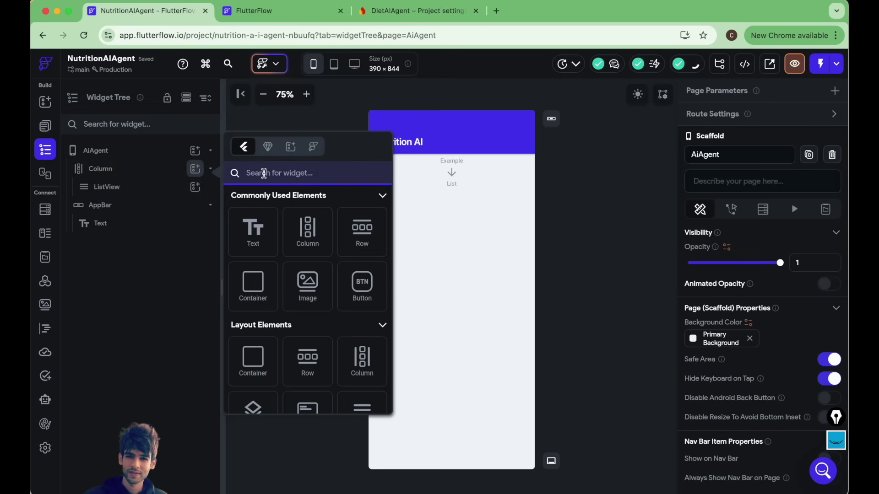
text(Containe)
click(248, 229)
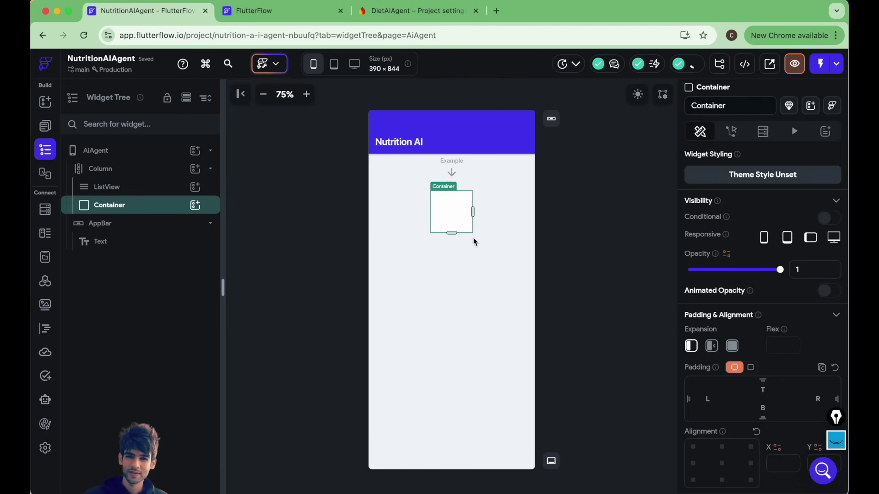
scroll(729, 358, down, 2)
scroll(729, 358, down, 8)
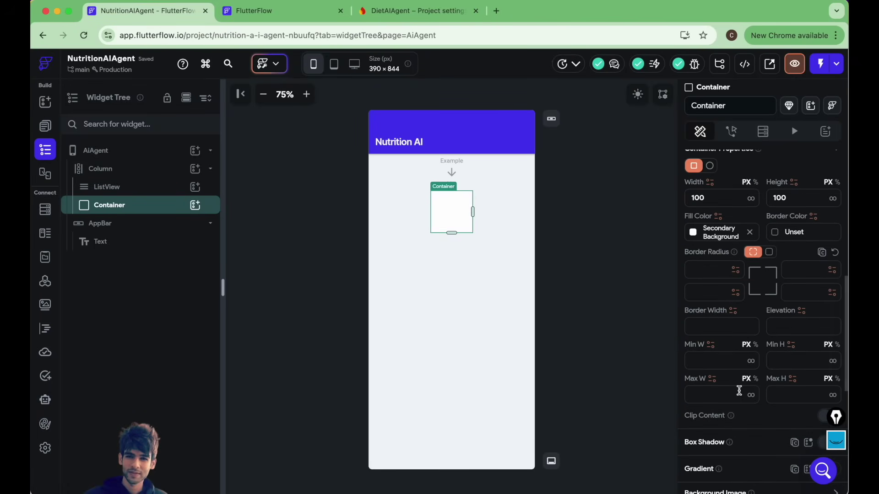
click(751, 199)
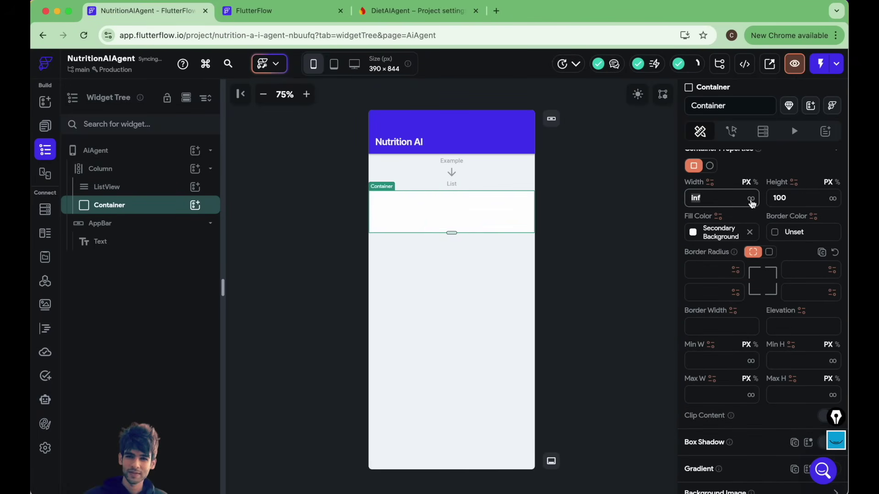
click(560, 217)
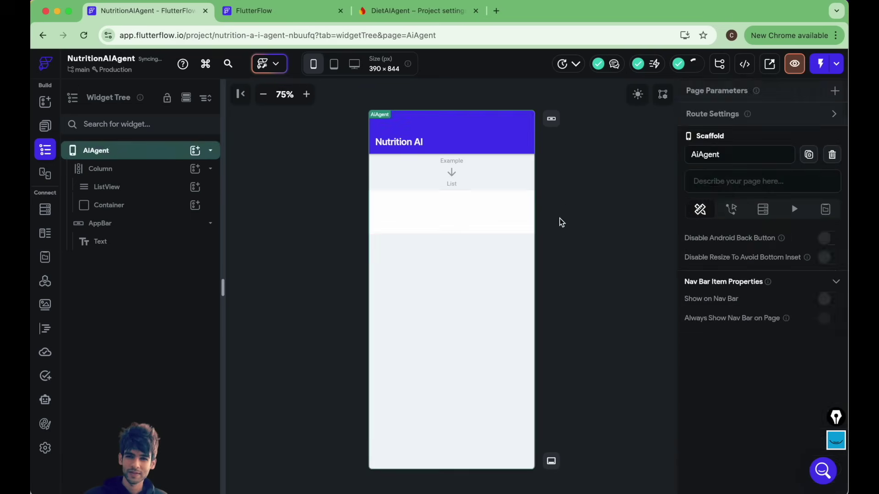
- Add a Column inside the Container below the ListView
click(443, 205)
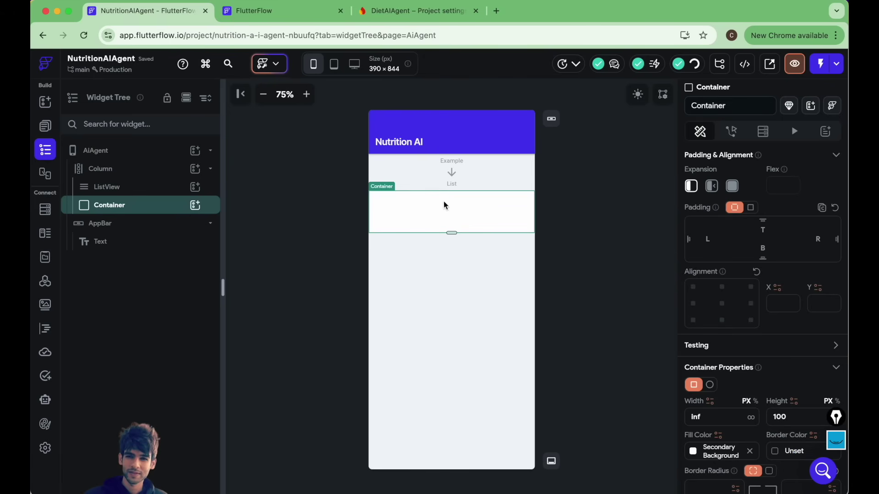
click(124, 170)
click(129, 207)
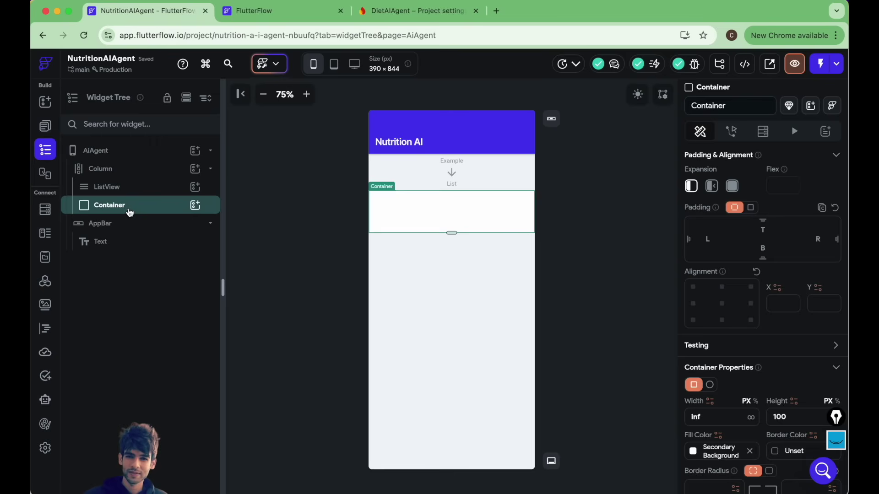
click(195, 205)
text(Colum)
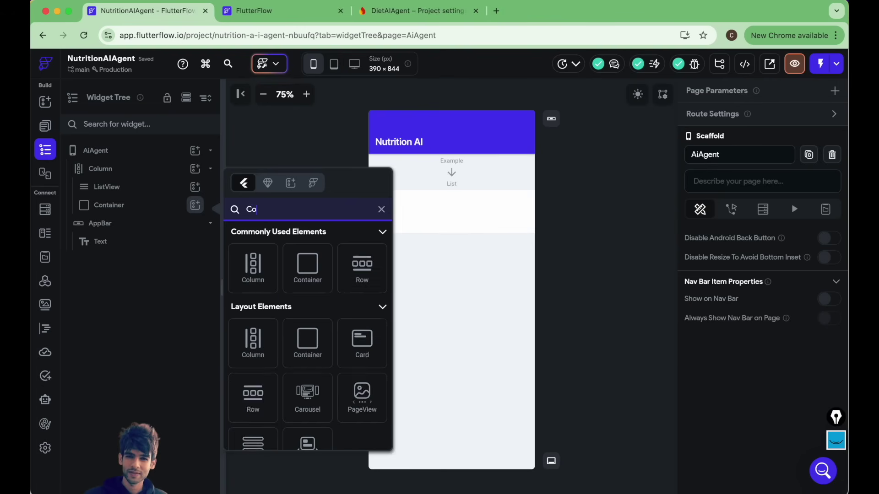
click(261, 277)
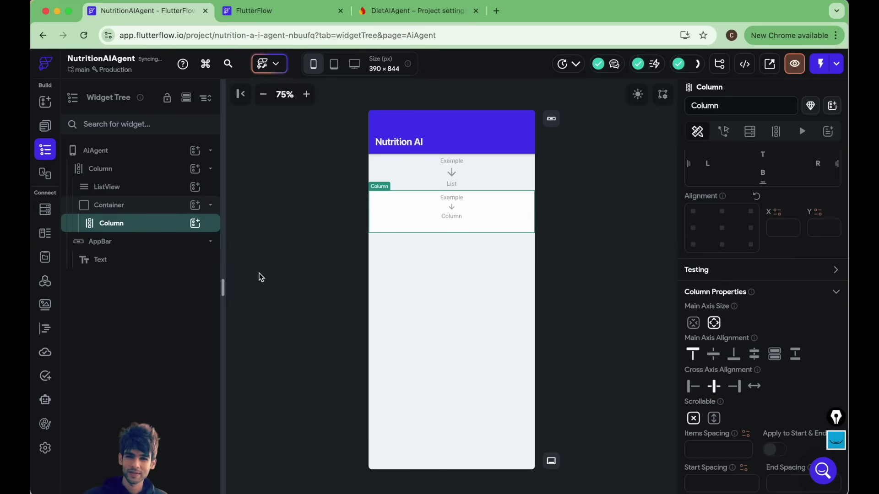
- Add a TextField to the Column inside the Container
click(196, 223)
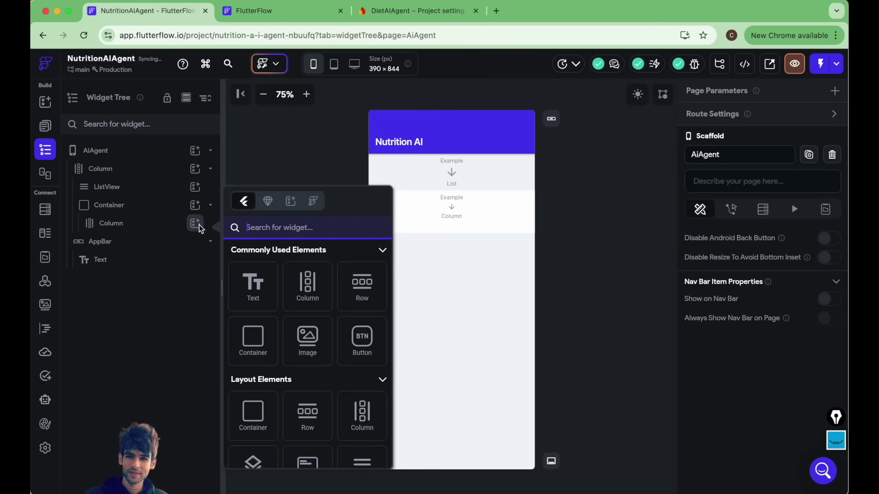
text(TextF)
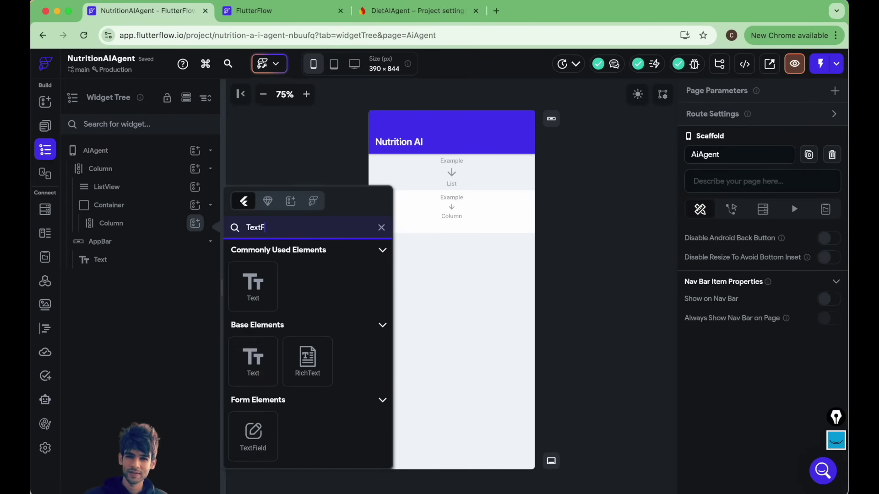
scroll(258, 389, down, 1)
click(254, 411)
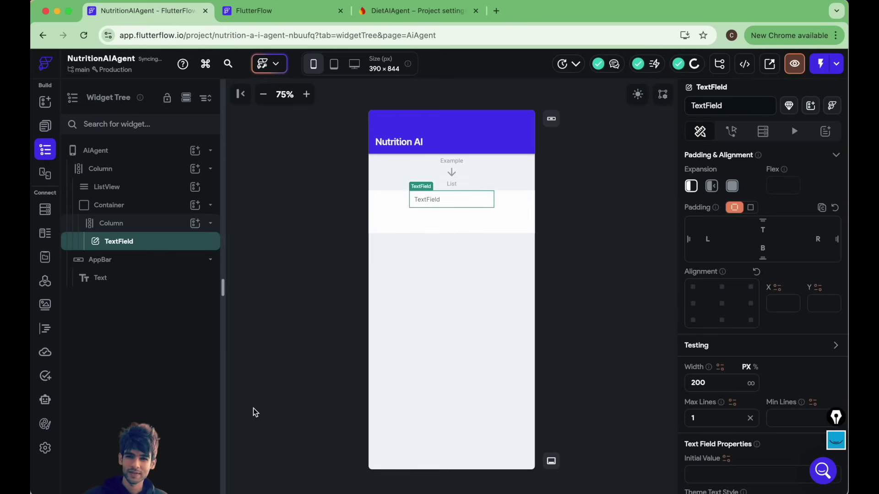
- Add a Button below the TextField in the Container's Column and set its text to "Ask"
click(183, 223)
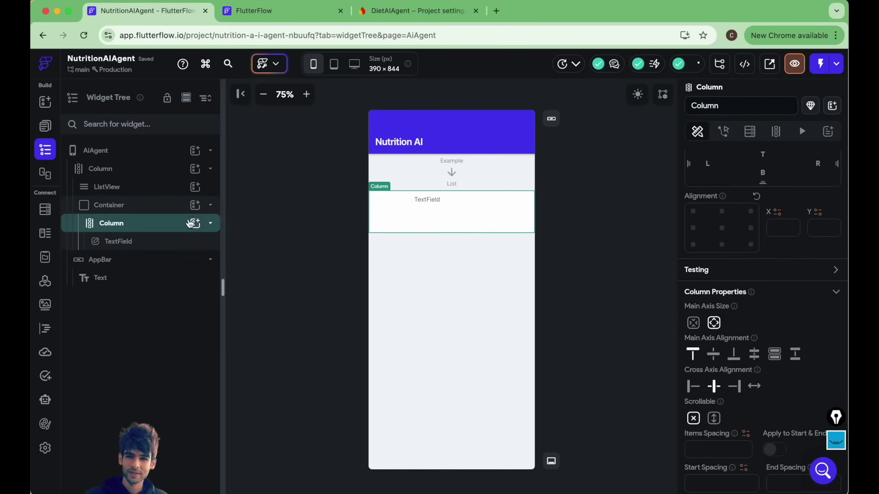
click(195, 223)
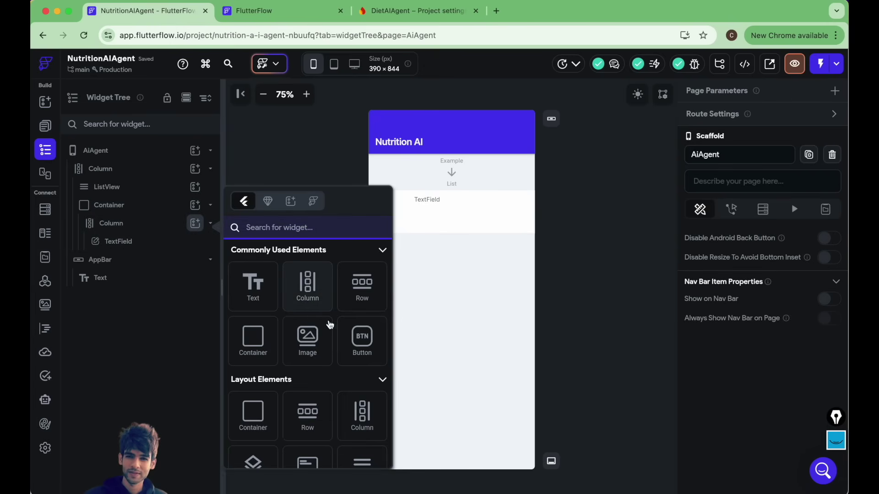
click(361, 338)
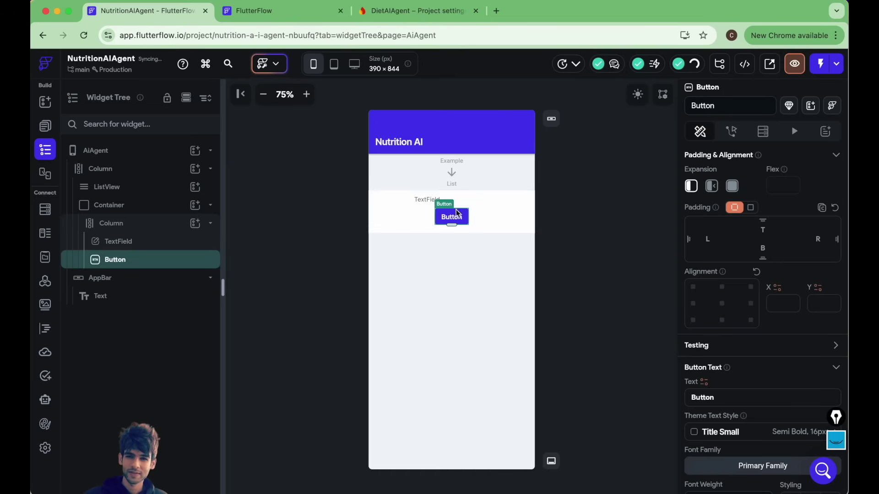
scroll(724, 336, down, 3)
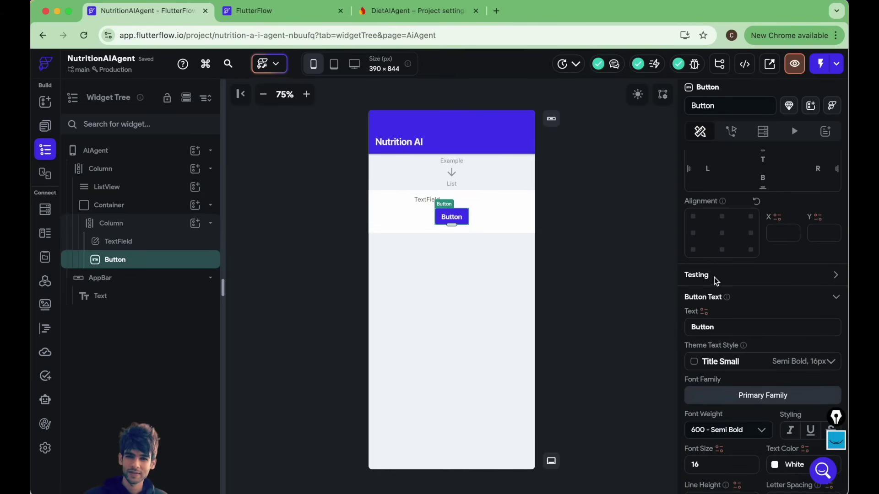
double_click(707, 329)
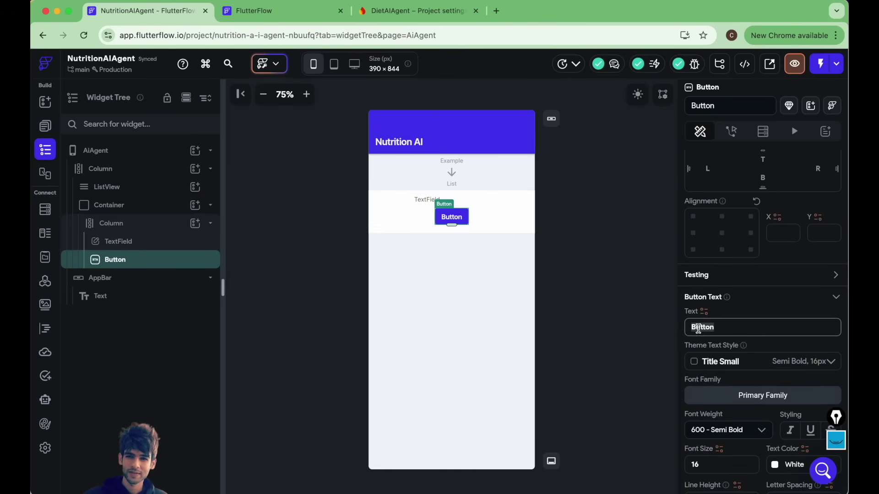
text(Ask)
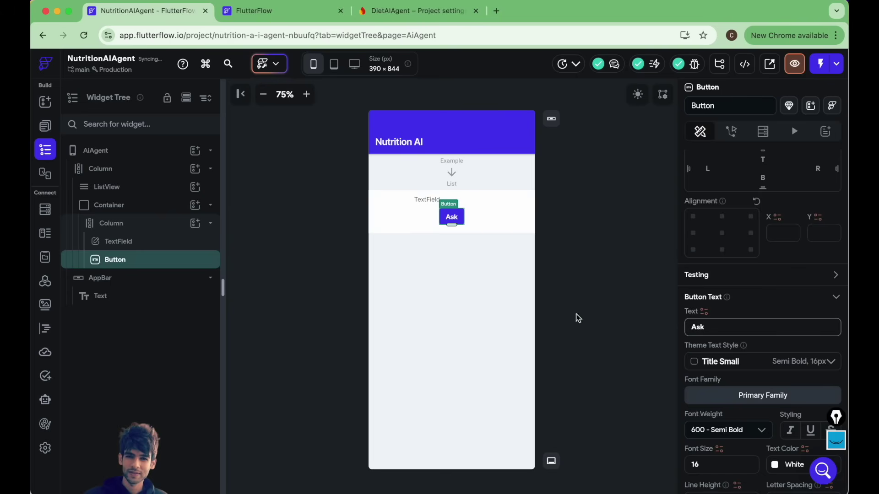
- Set the width of the TextField above the Ask button to infinity
click(495, 258)
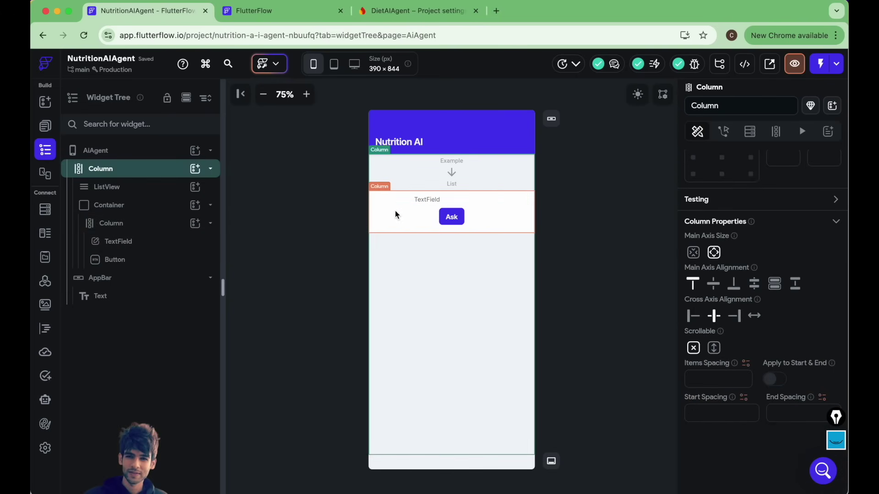
click(394, 210)
click(425, 206)
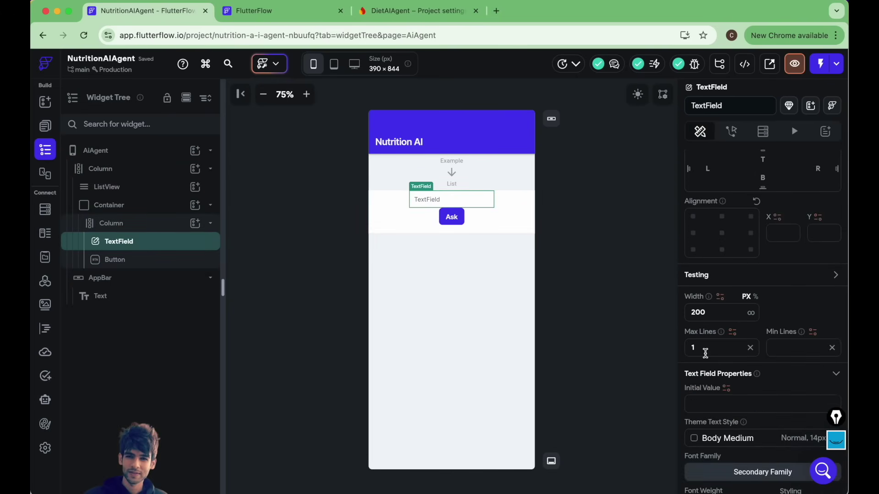
click(750, 316)
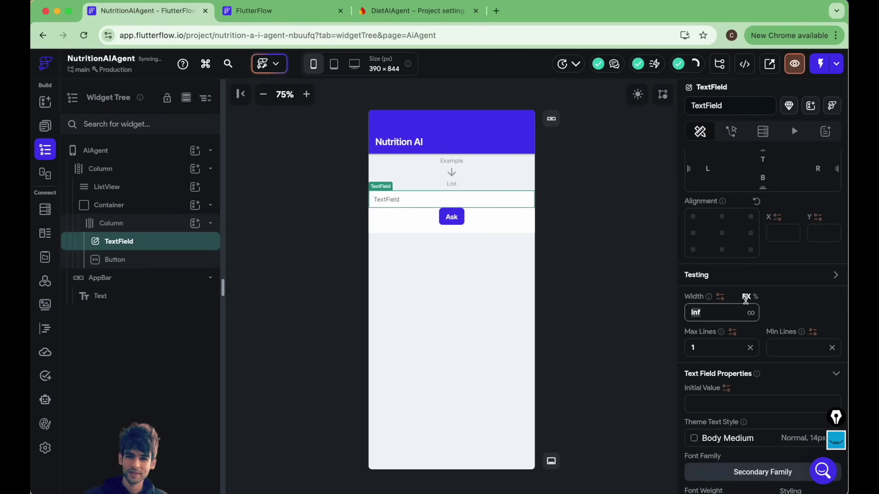
- Give the TextField a padding of 12 on the left, right and top sides
scroll(744, 288, up, 2)
scroll(743, 278, up, 2)
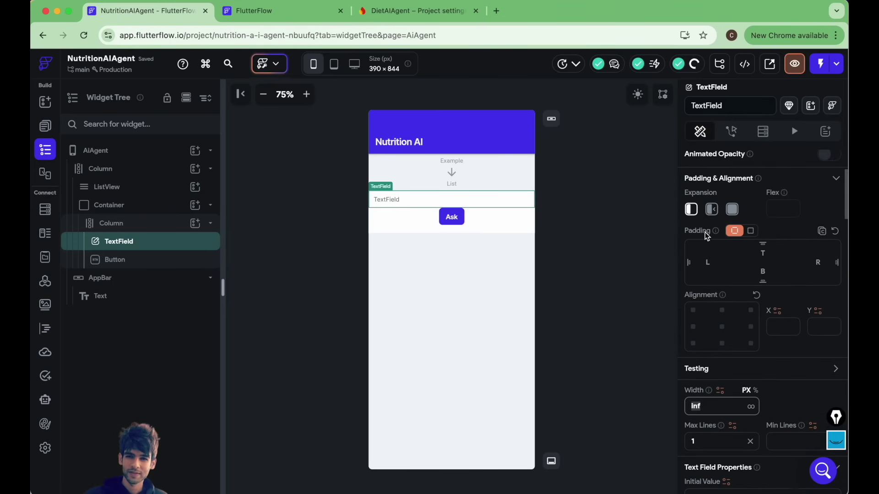
text(12)
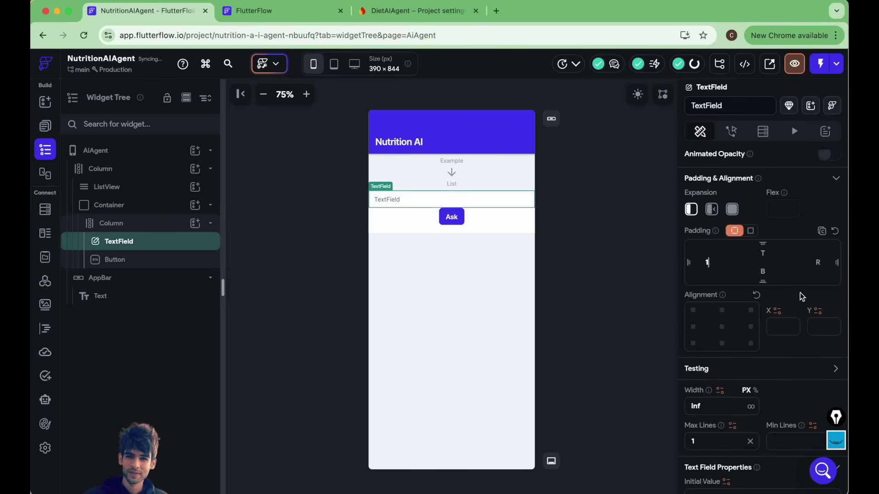
click(818, 262)
text(12)
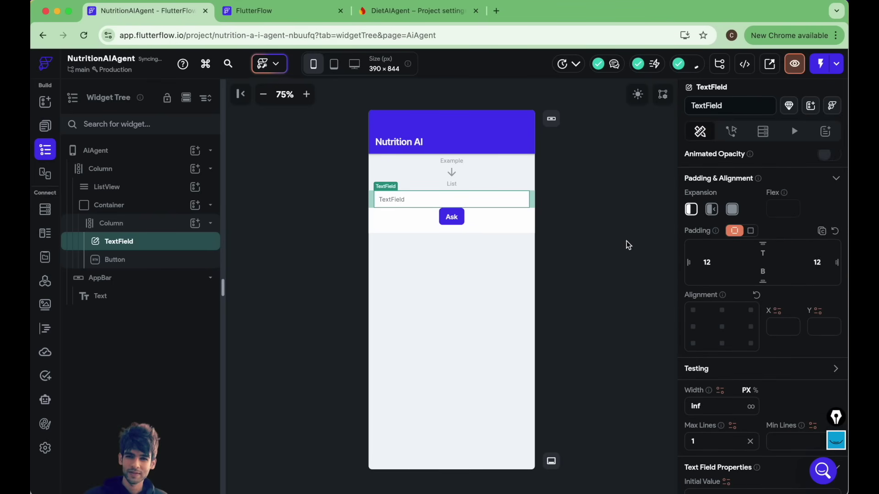
click(762, 253)
text(12)
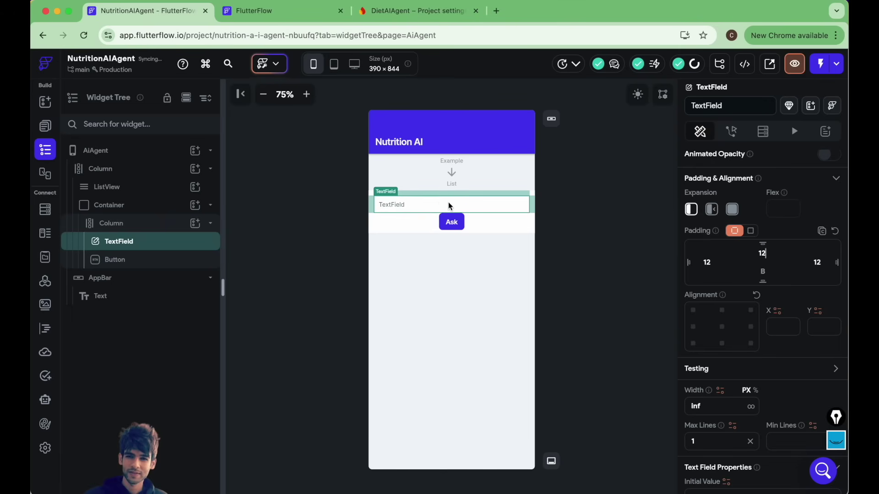
- Change the fill color of the Container around the TextField and Ask button to Primary Background
click(389, 227)
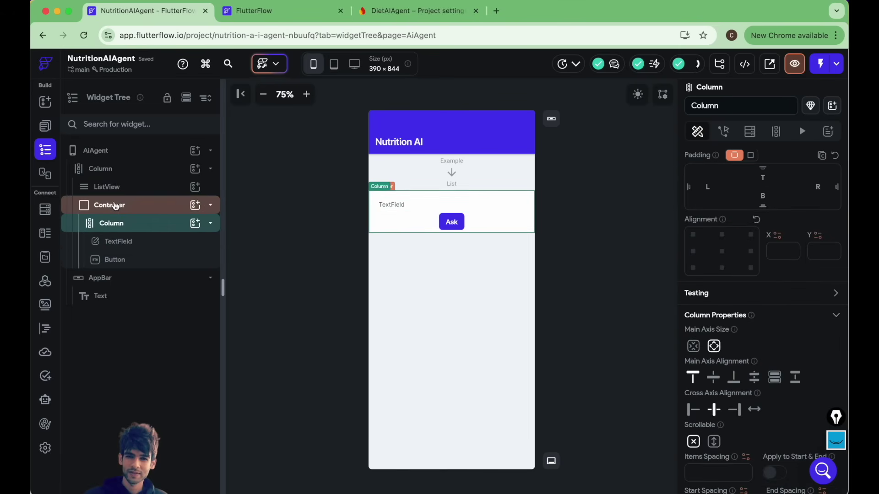
click(196, 212)
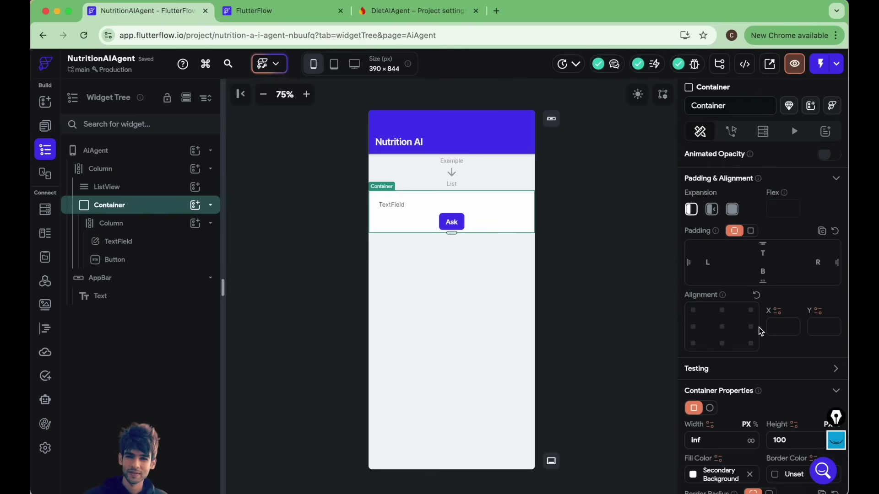
scroll(759, 328, down, 3)
click(694, 338)
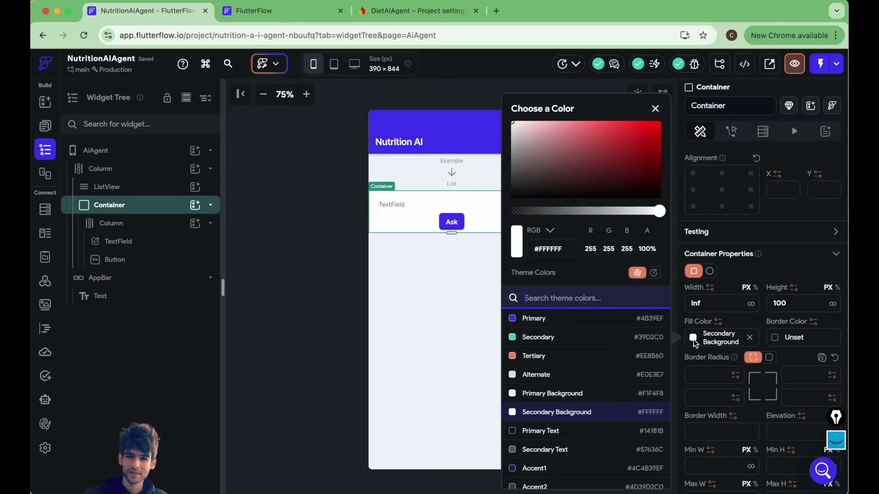
click(550, 394)
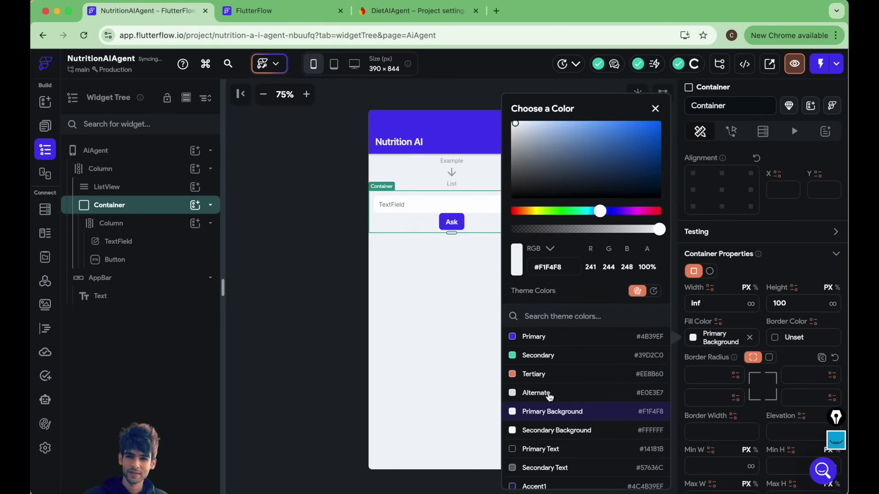
click(451, 319)
click(575, 284)
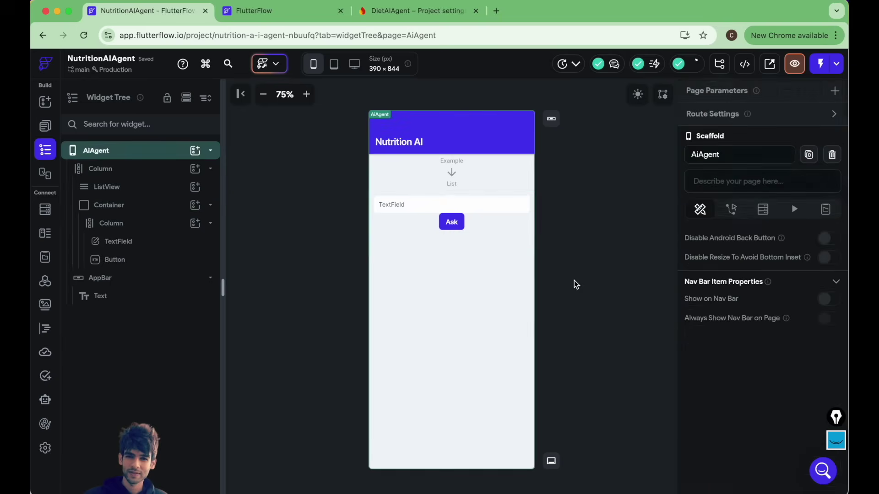
- Set the Ask button's width to 200 px
click(455, 224)
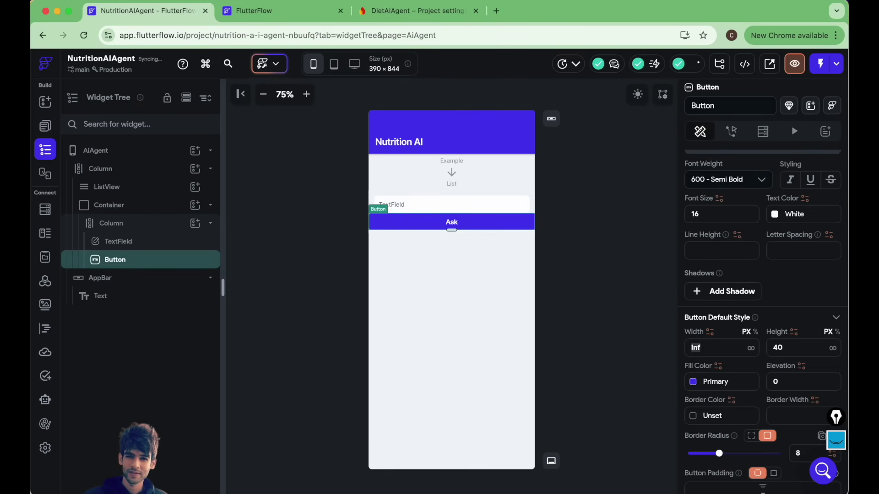
key(BackSpace)
text(200)
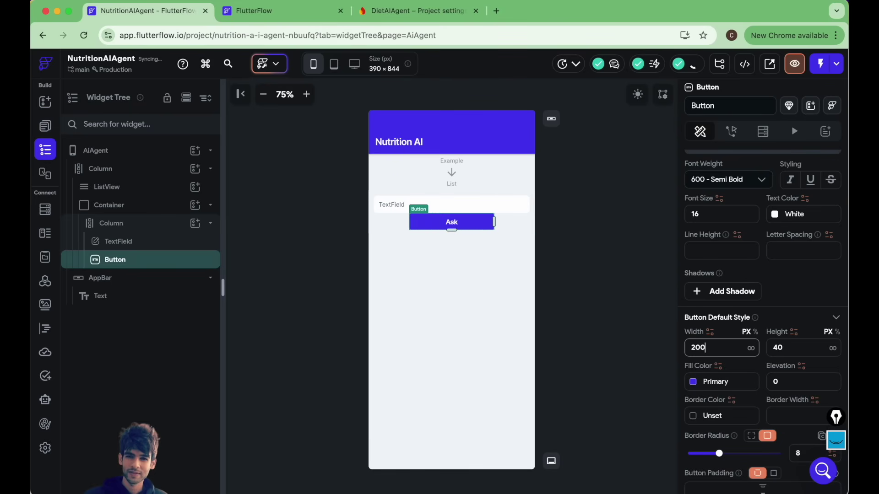
- Set the Ask button's top padding to 20
scroll(739, 327, up, 10)
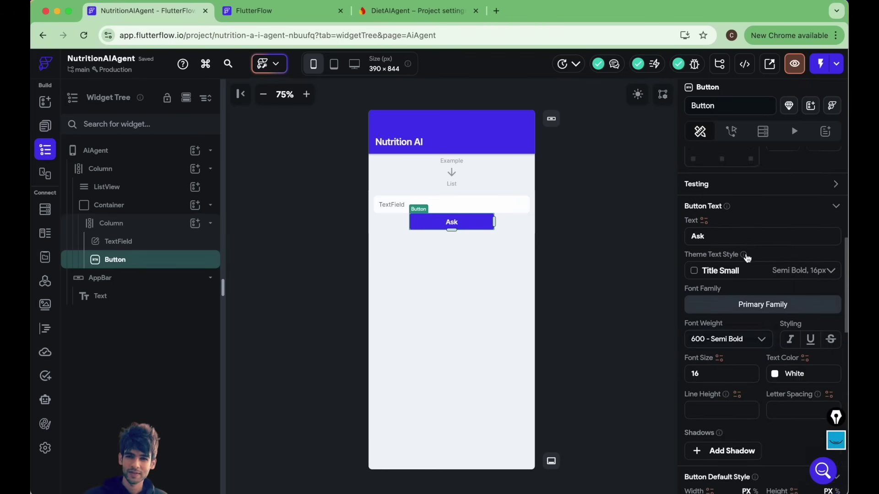
scroll(749, 249, up, 1)
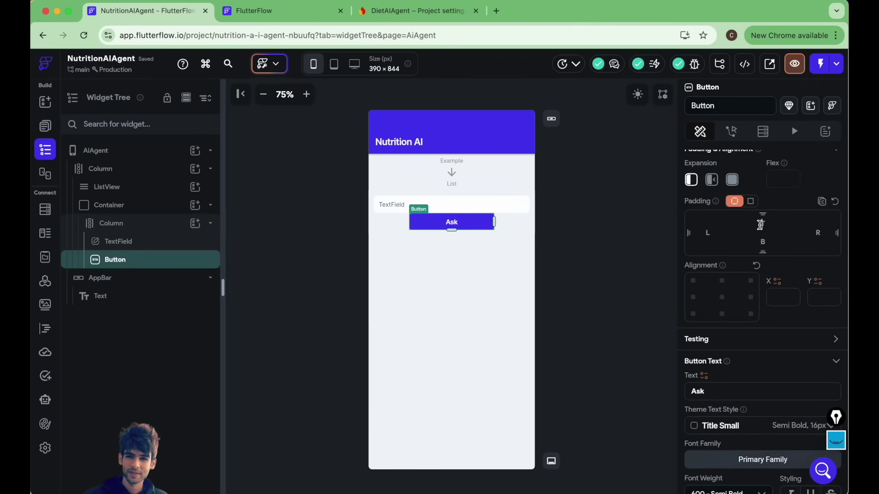
click(762, 223)
text(20)
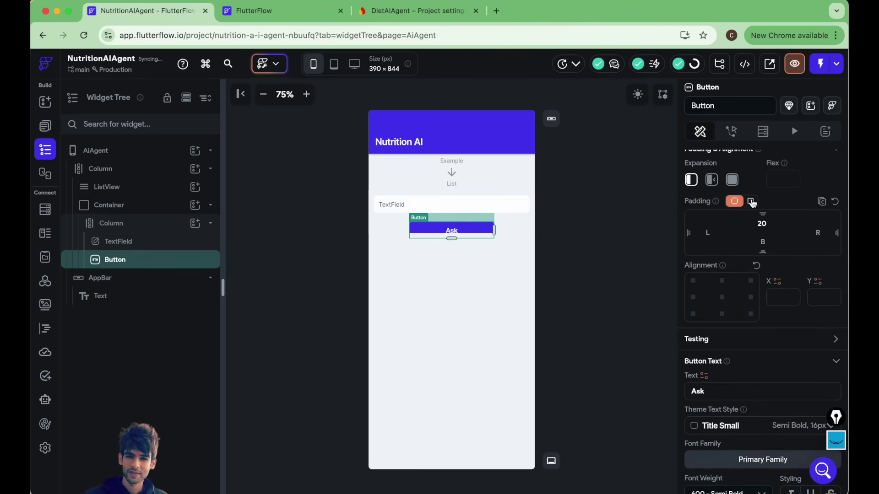
click(600, 208)
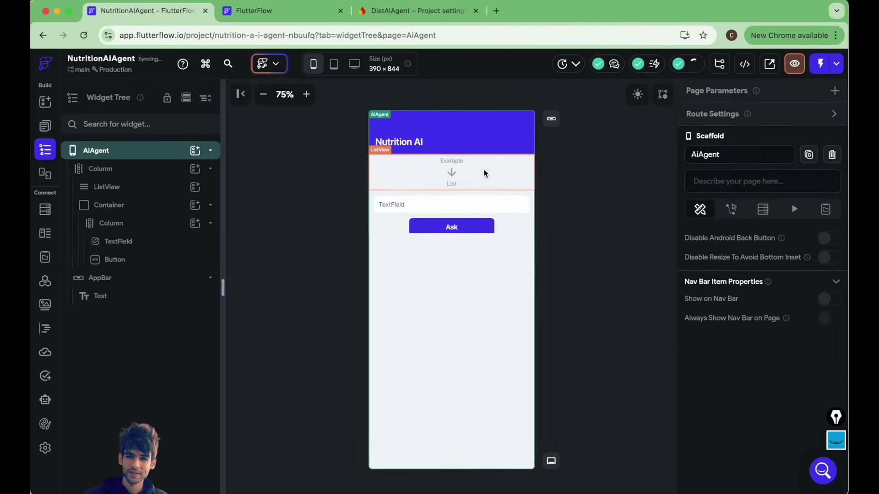
- Set the ListView's expansion to expanded so it fills the free space above the Container
click(483, 171)
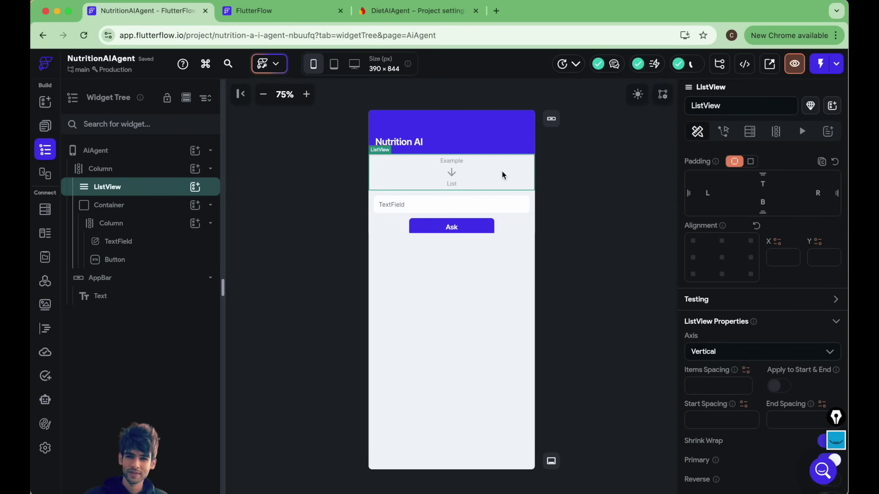
scroll(729, 226, up, 5)
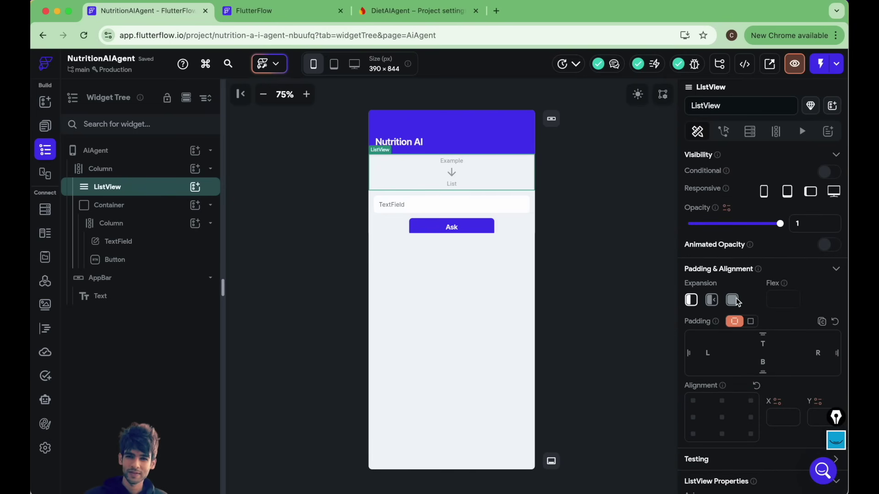
click(734, 301)
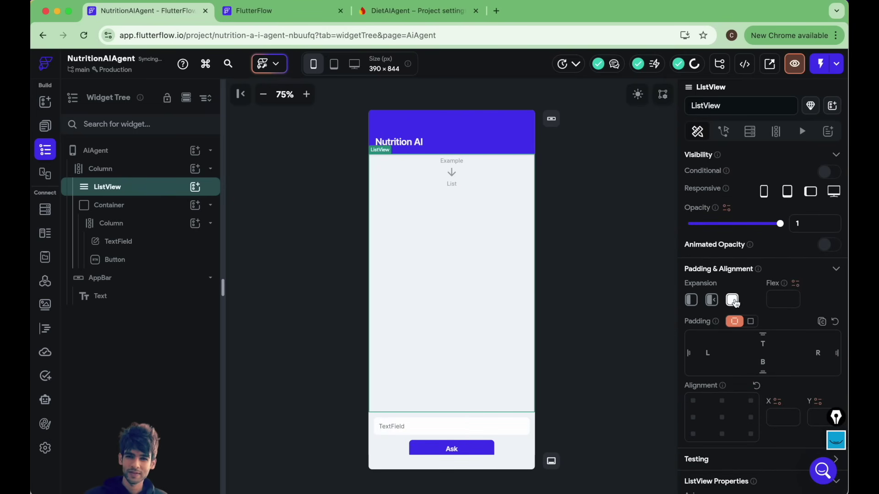
click(570, 310)
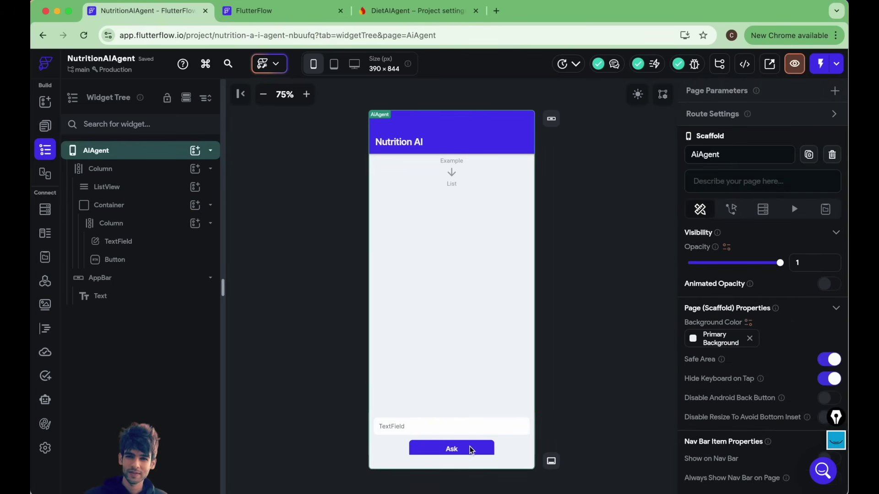
- Enlarge the Container below the ListView to a height of about 121 px and set its fill color to Secondary Background
click(412, 415)
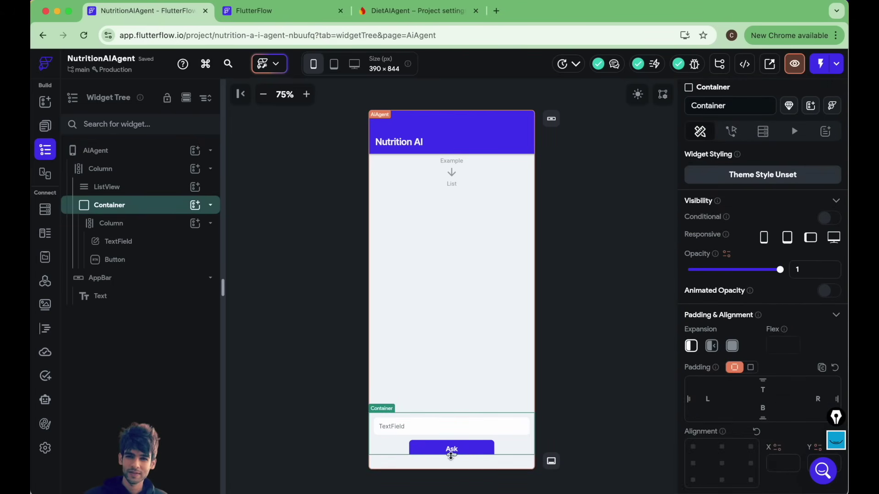
drag(450, 455, 449, 465)
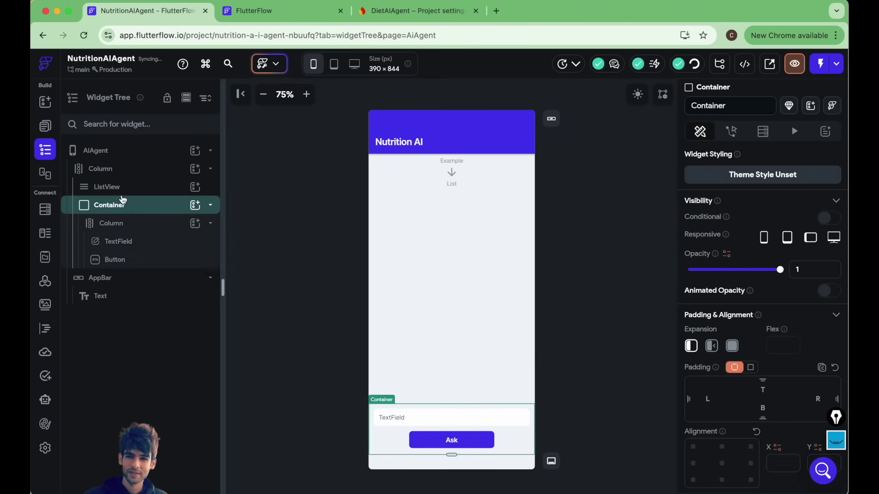
scroll(747, 395, down, 4)
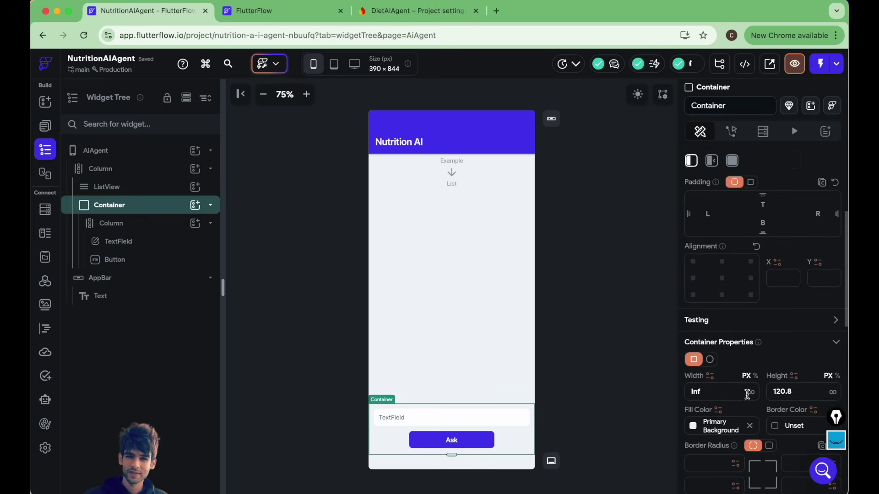
scroll(746, 394, down, 3)
click(718, 362)
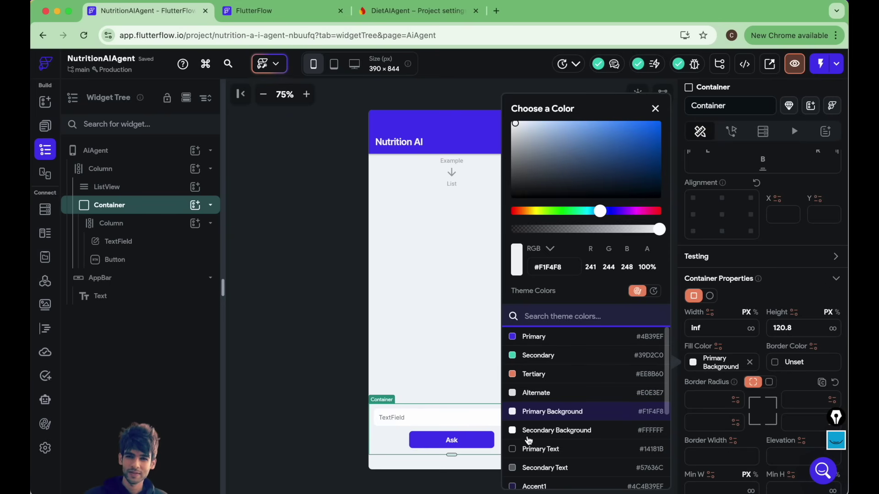
click(528, 431)
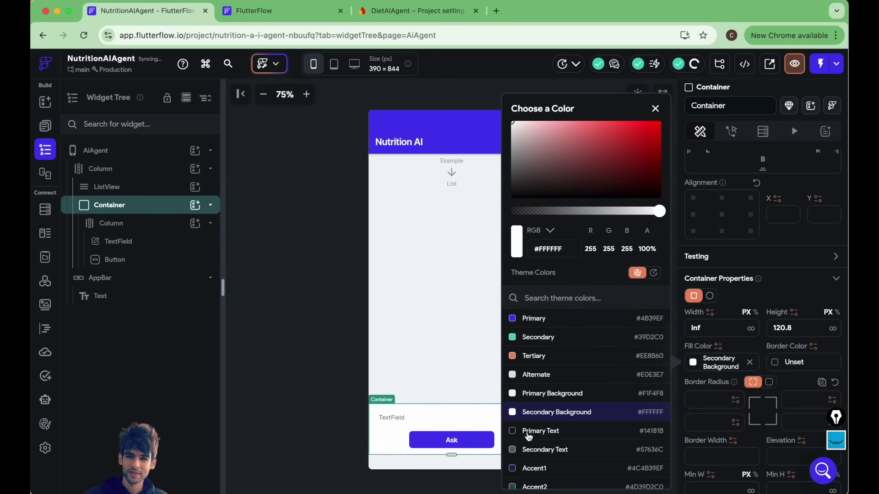
- Set the fill color of the TextField above the Ask button to the Primary Background theme color
click(392, 418)
scroll(716, 371, down, 5)
scroll(723, 380, down, 5)
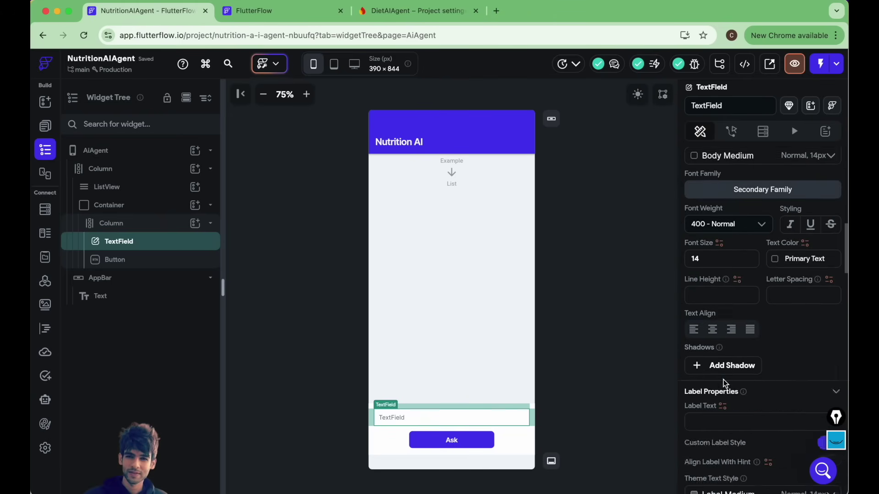
scroll(723, 380, up, 4)
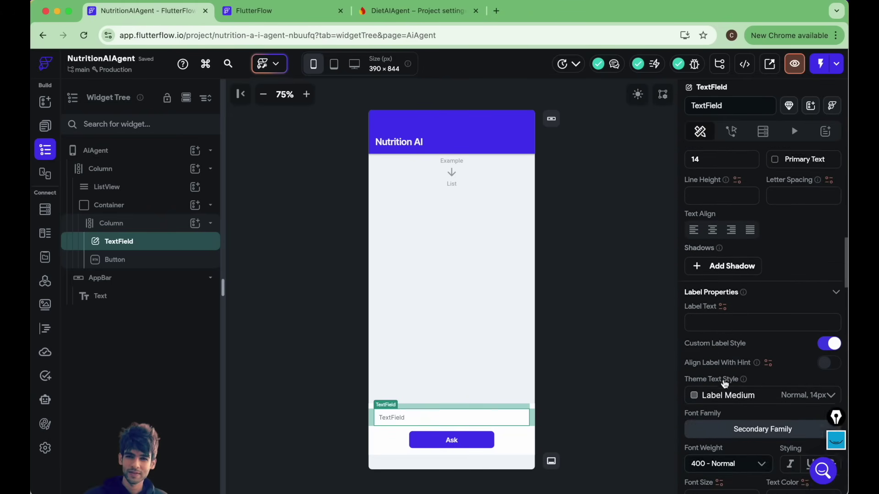
scroll(723, 379, up, 6)
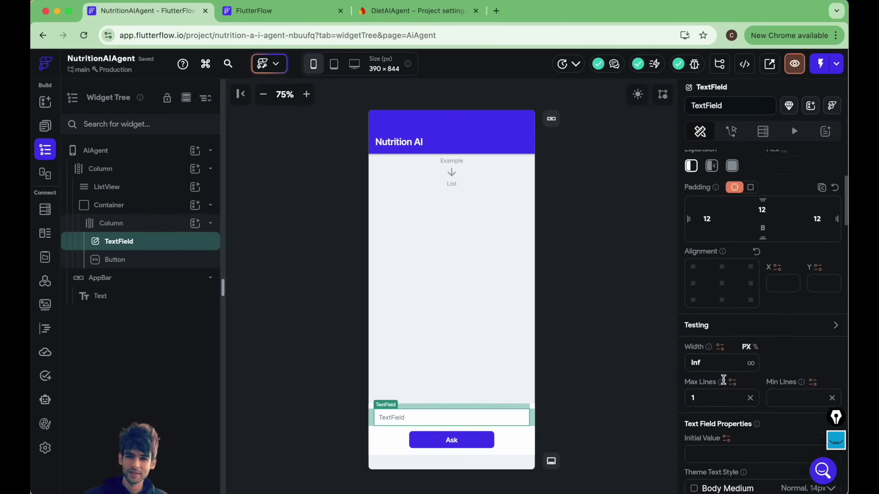
scroll(724, 380, down, 7)
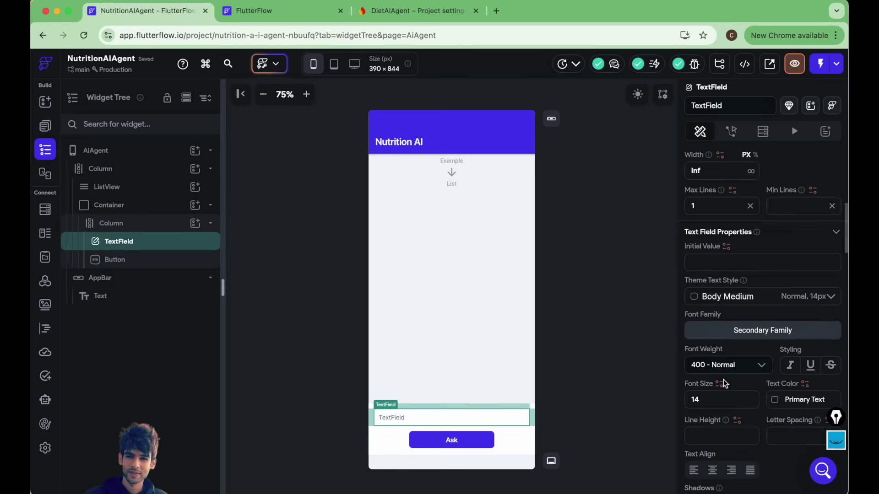
scroll(723, 380, down, 5)
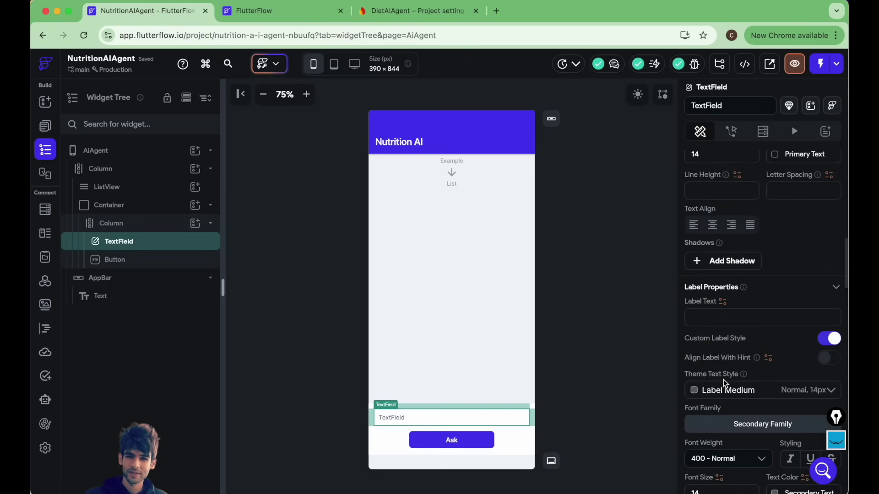
scroll(724, 380, down, 5)
scroll(723, 380, down, 5)
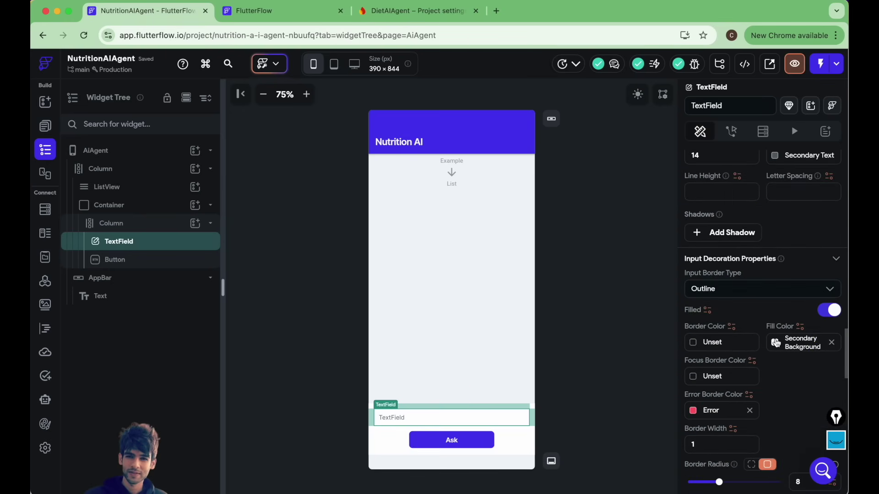
click(777, 344)
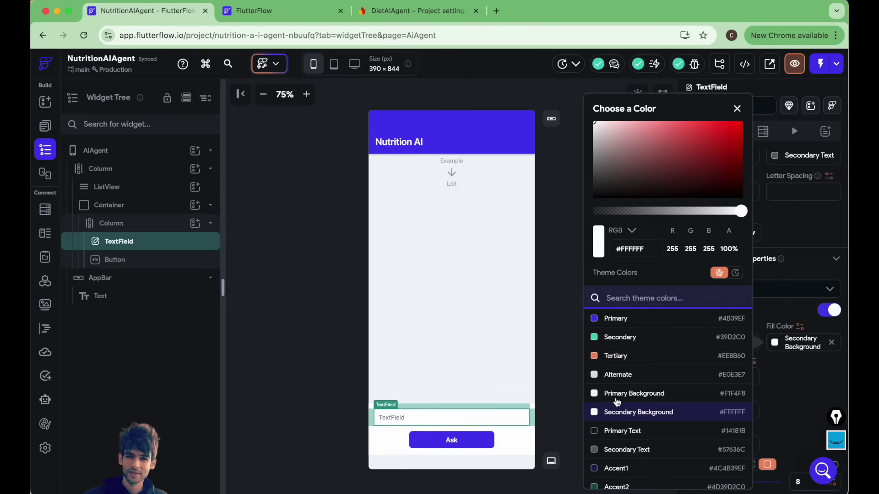
click(616, 401)
click(559, 354)
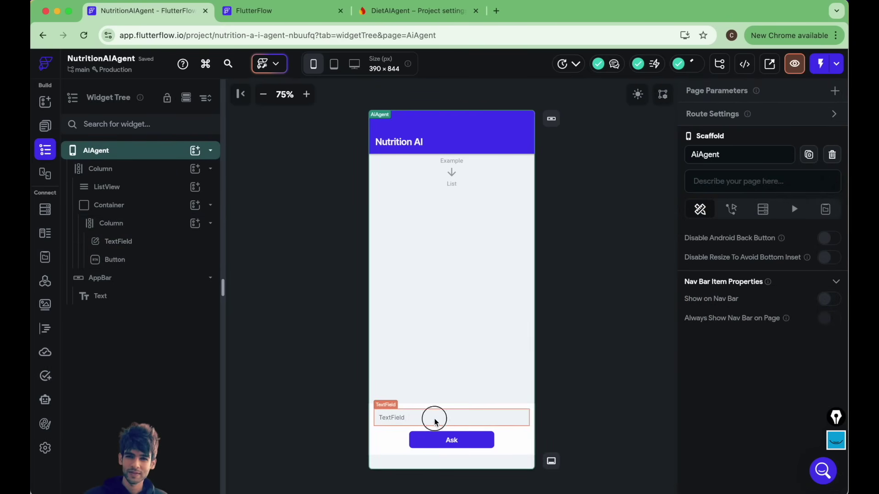
- Set the TextField's hint text to "Ask Nutrition Ai about Diet"
click(384, 419)
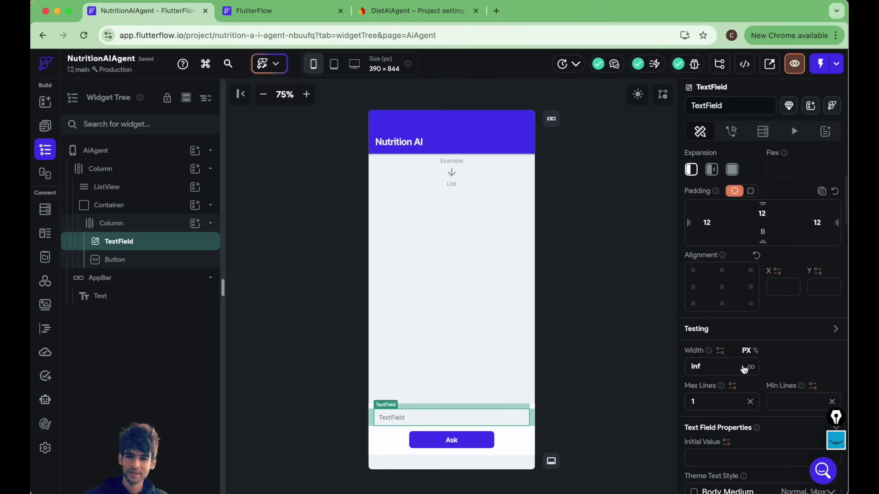
scroll(757, 390, up, 5)
scroll(758, 392, down, 10)
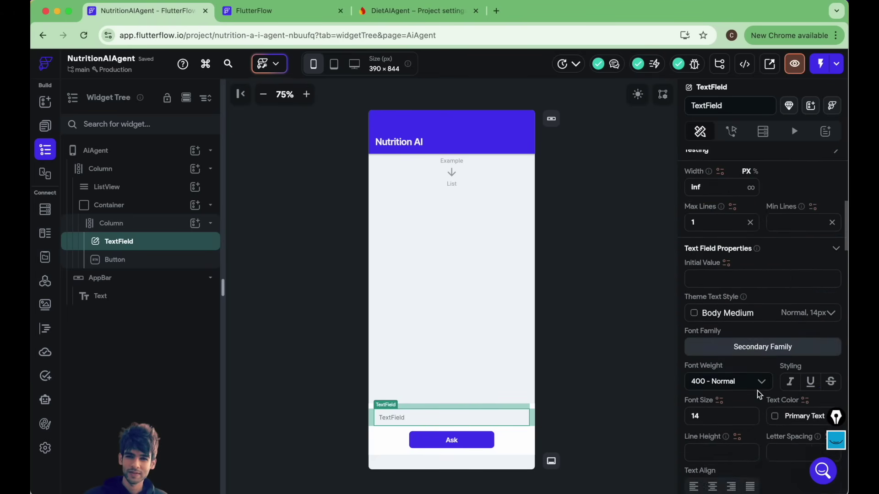
scroll(757, 391, down, 15)
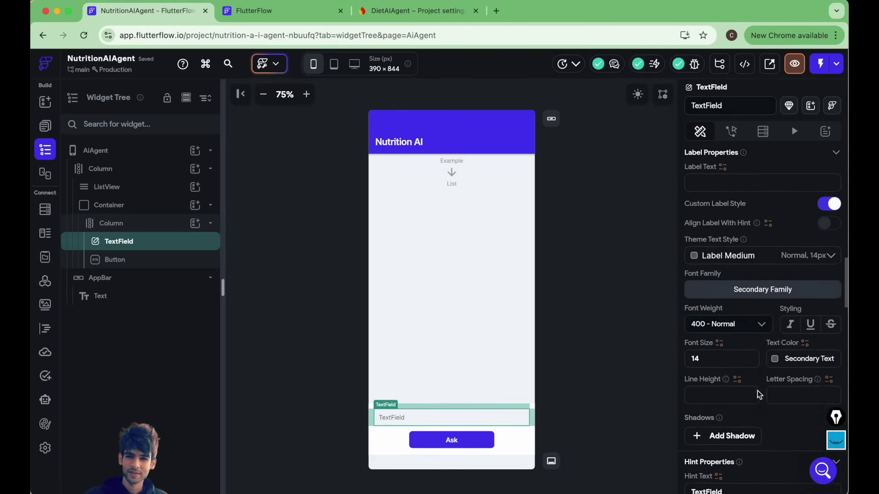
double_click(713, 243)
key(BackSpace)
text(Ask Nutiri)
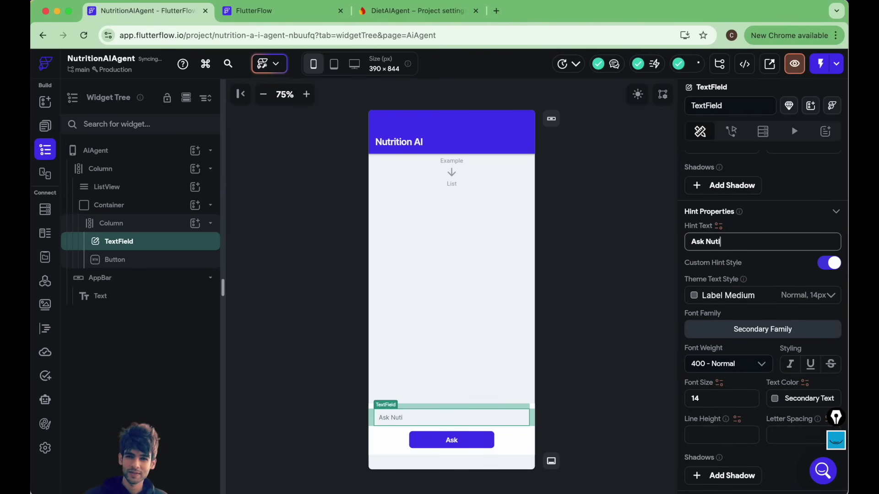
key(BackSpace)
key(BackSpace)
key(BackSpace)
text(rition Ai about)
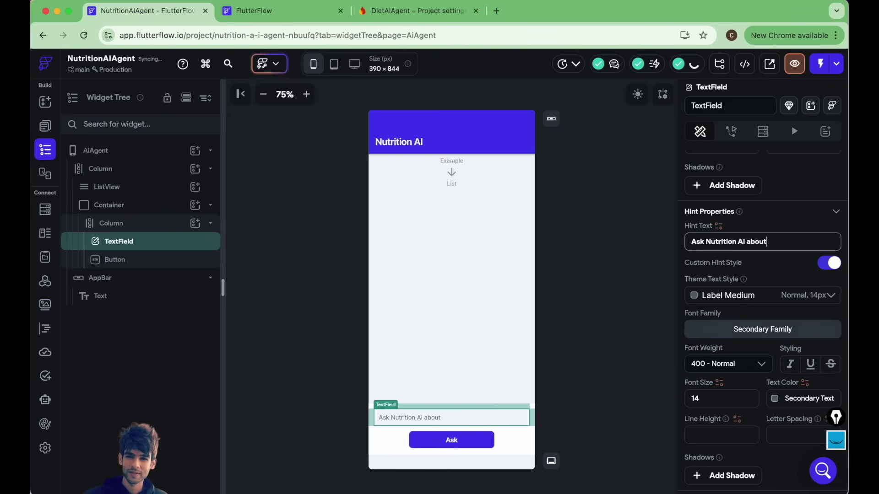
text( Diet)
click(557, 403)
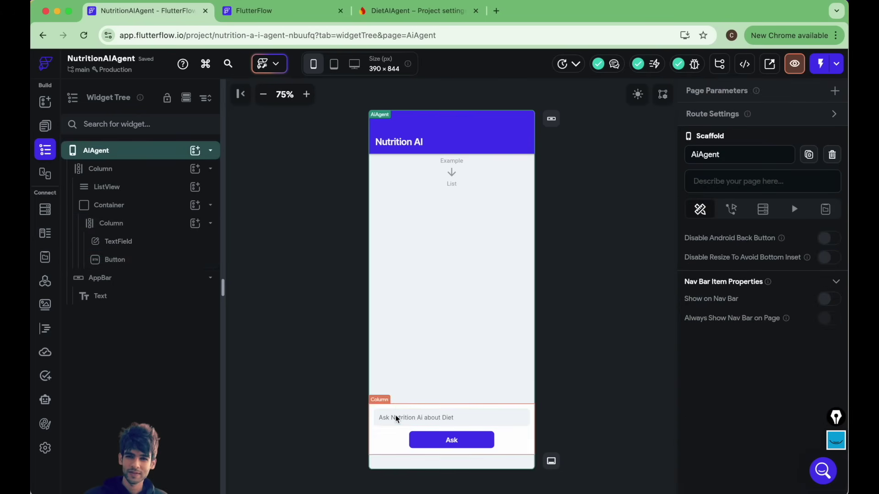
- Add a Container inside the ListView
click(398, 417)
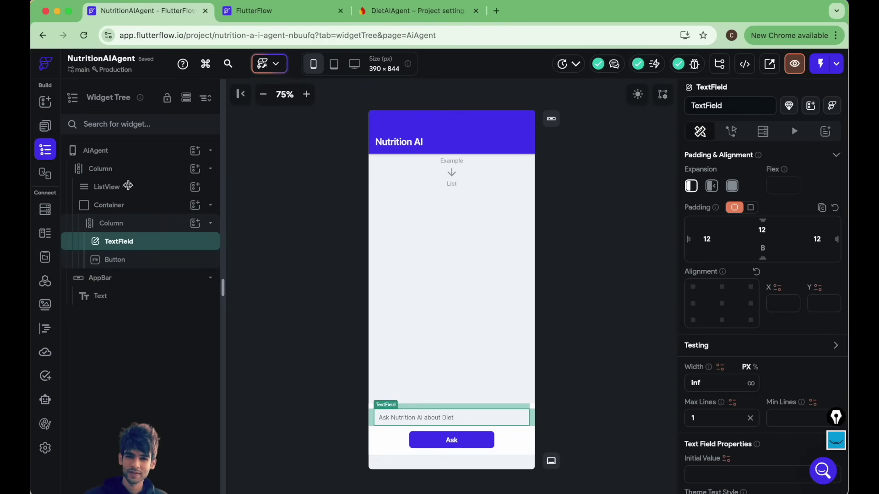
click(407, 202)
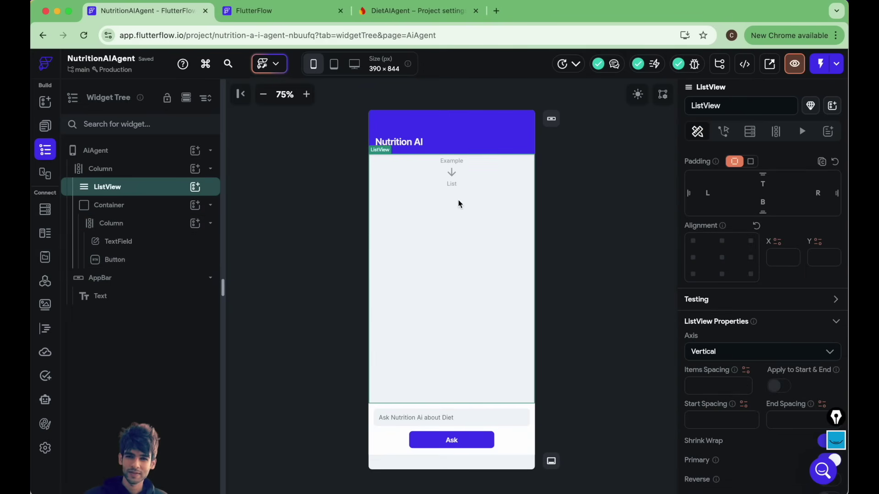
click(195, 187)
click(257, 308)
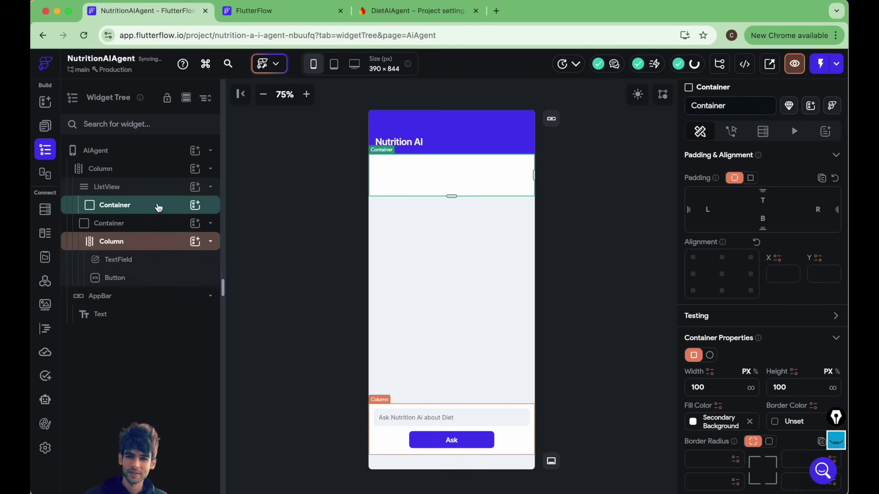
- Collapse the lower Container in the widget tree and add a Text widget inside the ListView's Container
click(211, 225)
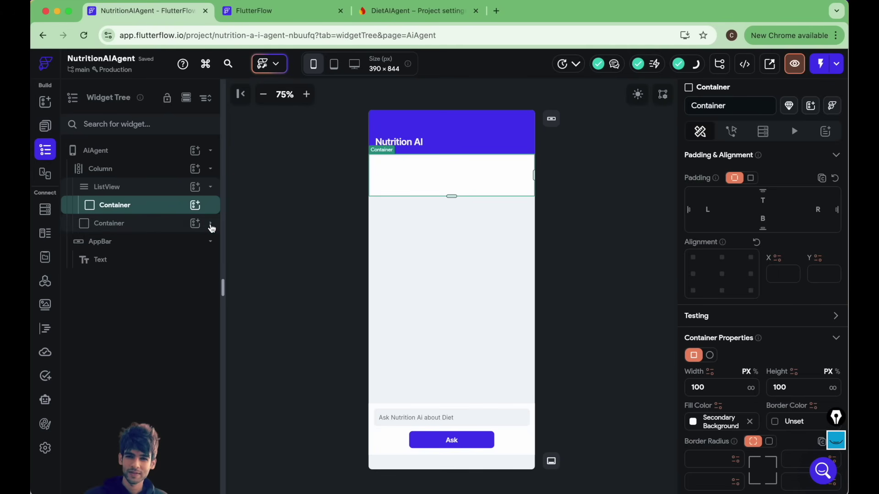
click(195, 204)
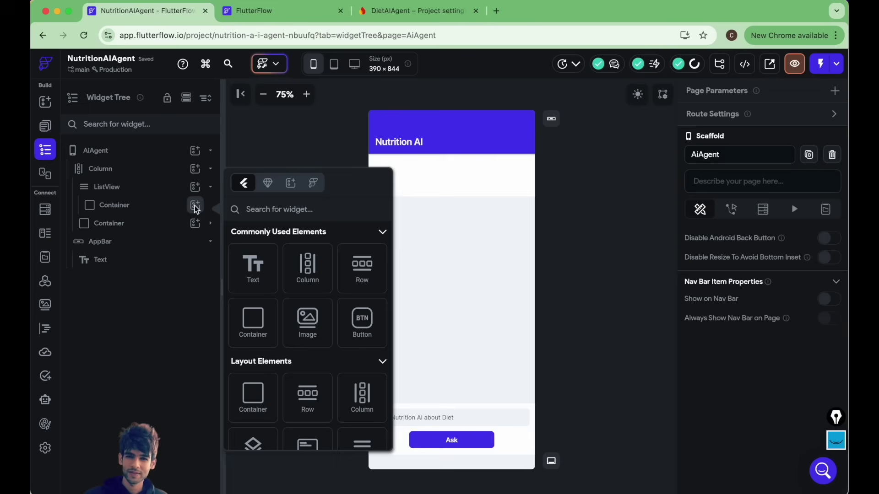
click(251, 276)
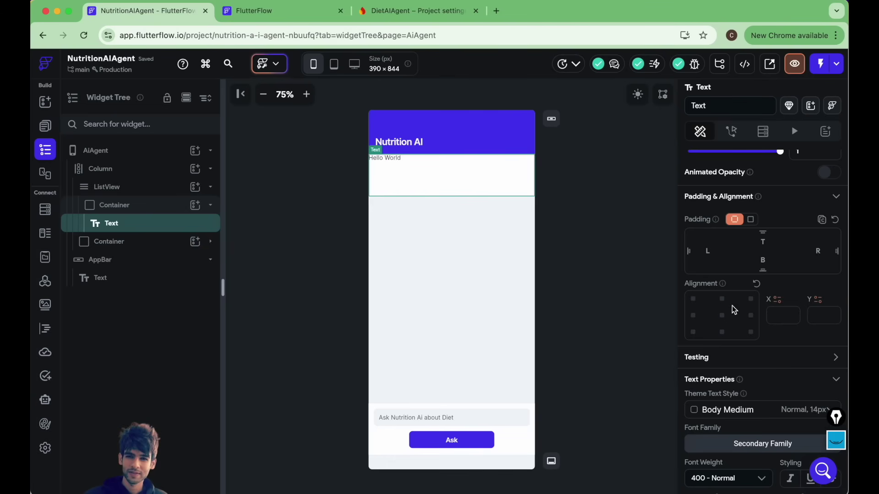
- Align the Hello World text to the center left of its Container and set its left padding to 12
click(722, 316)
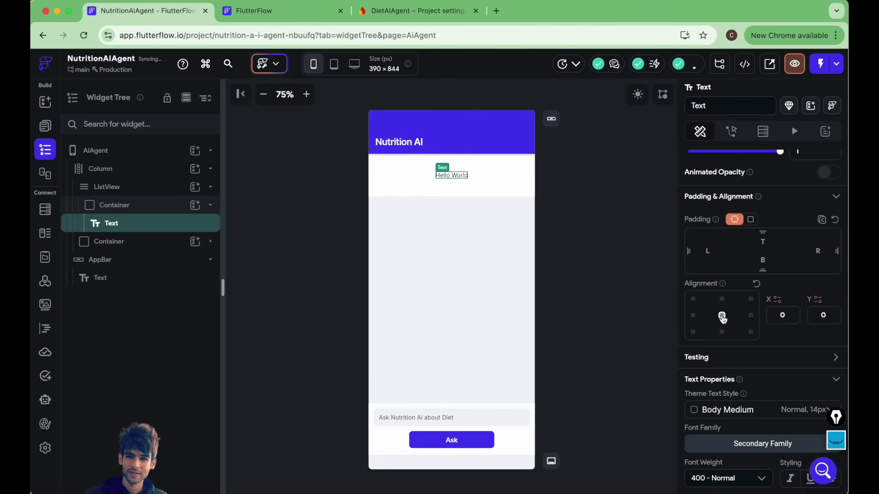
click(694, 316)
click(710, 251)
text(12)
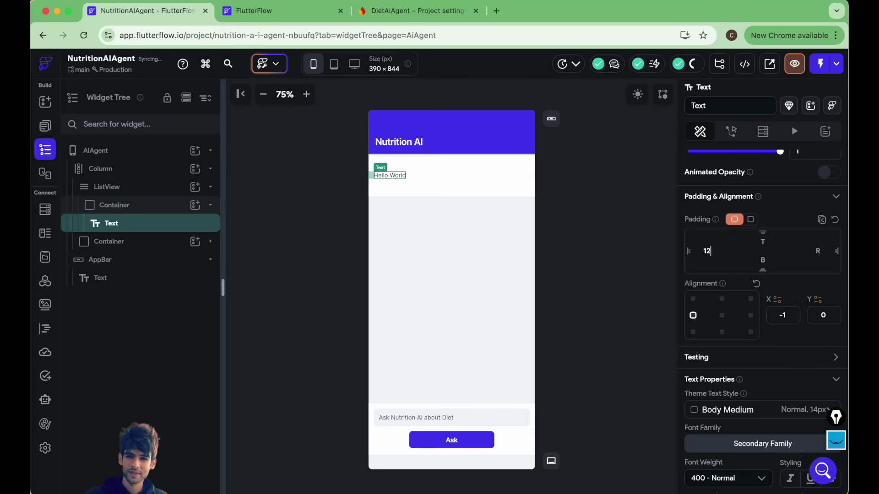
- Shrink the Container in the ListView to a height of about 61 px and set the ListView's top padding to 12
click(461, 180)
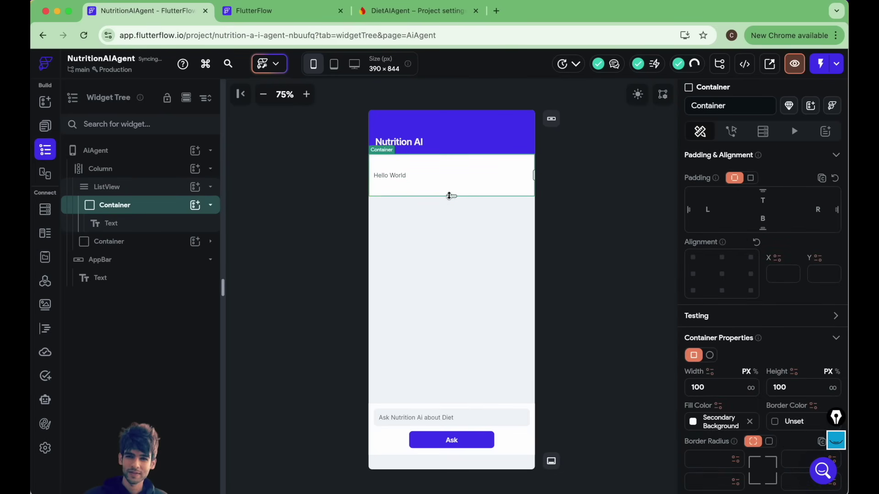
drag(451, 196, 447, 179)
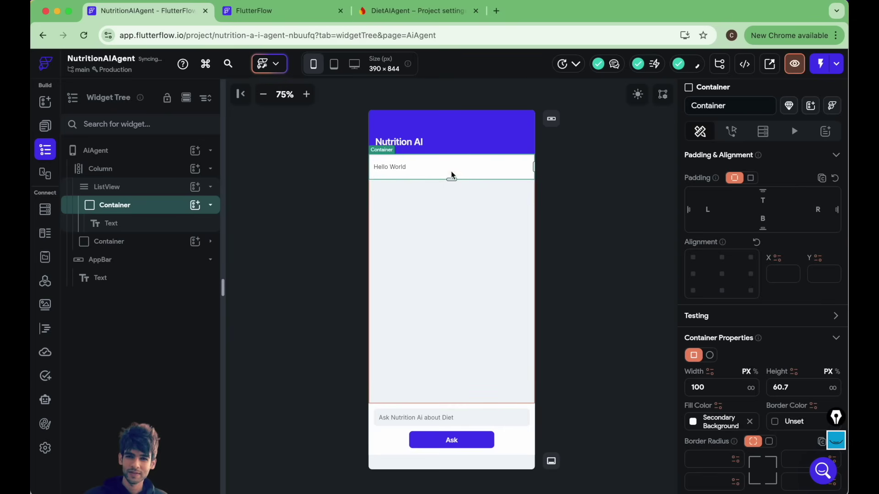
click(131, 186)
click(758, 183)
text(12)
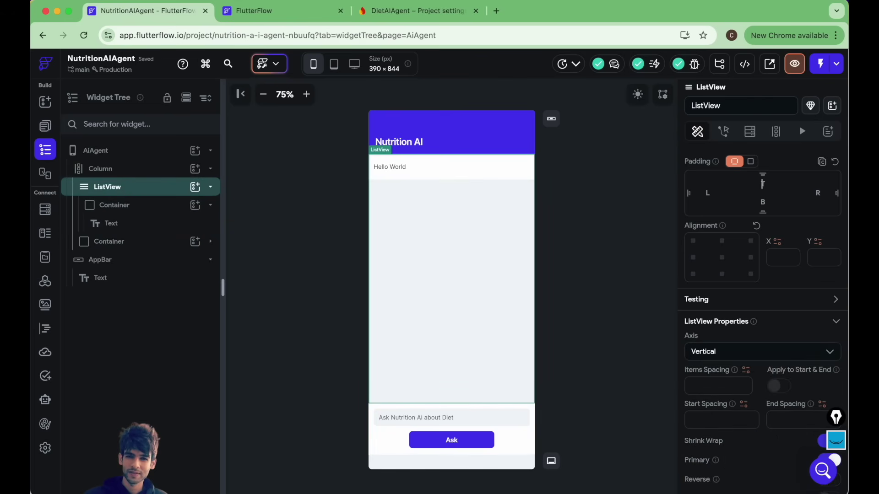
click(596, 197)
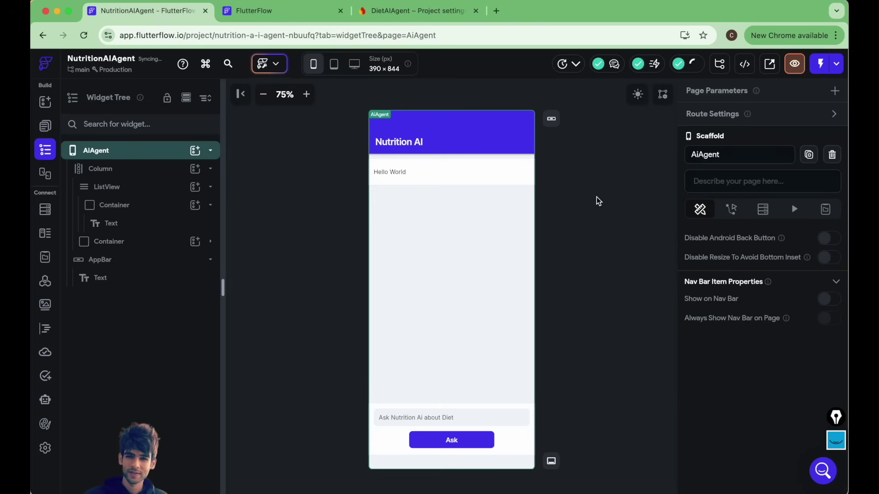
click(451, 206)
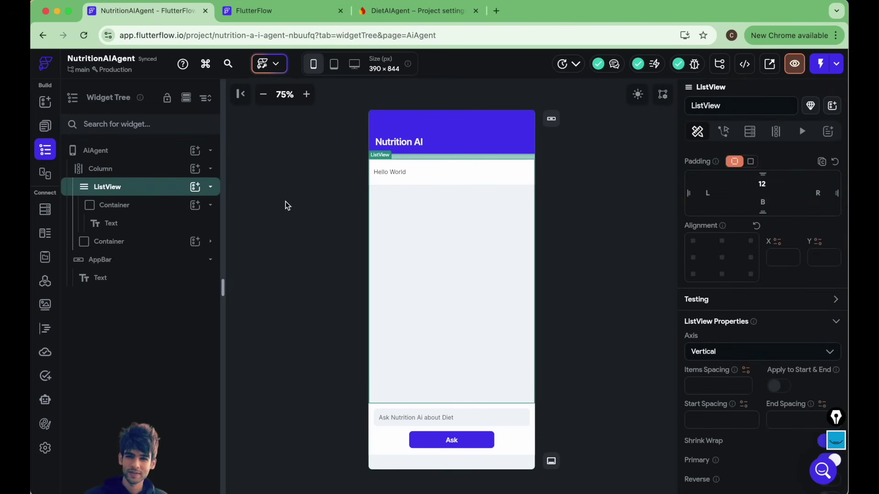
click(286, 202)
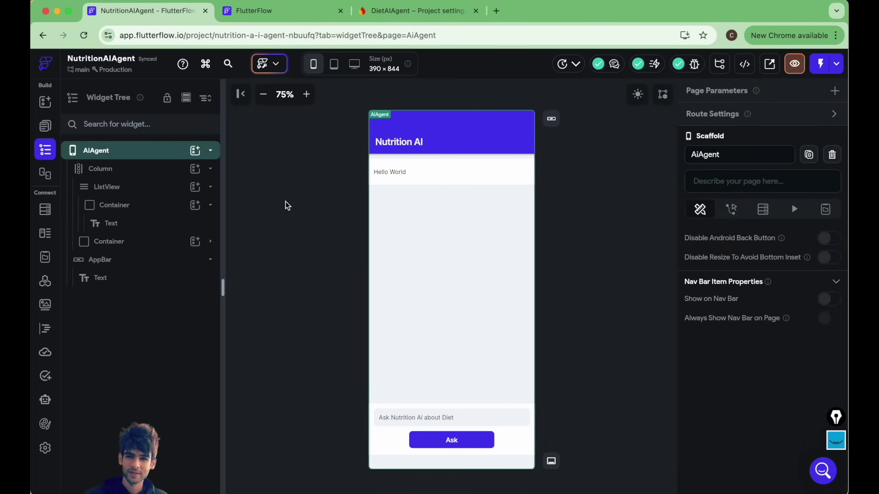
click(437, 441)
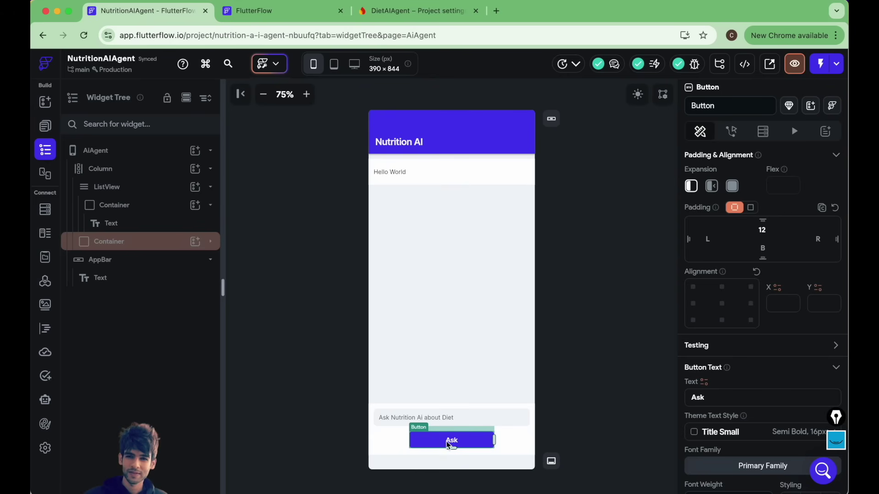
click(417, 420)
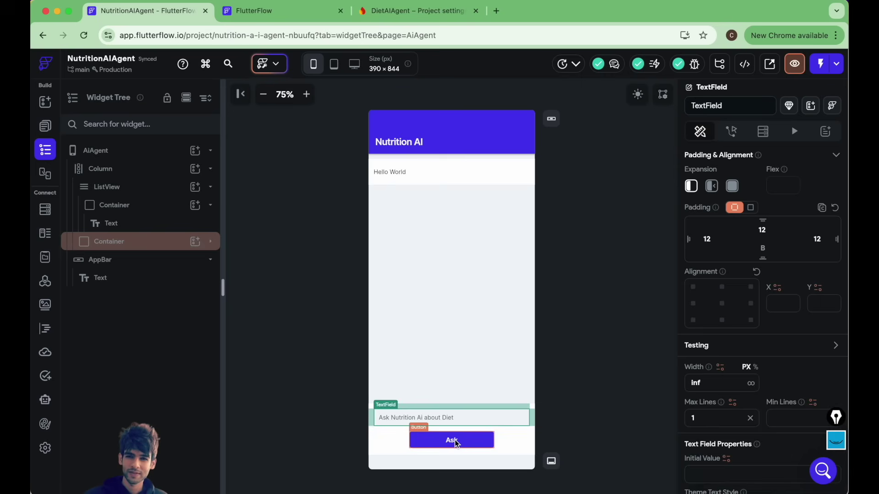
click(456, 442)
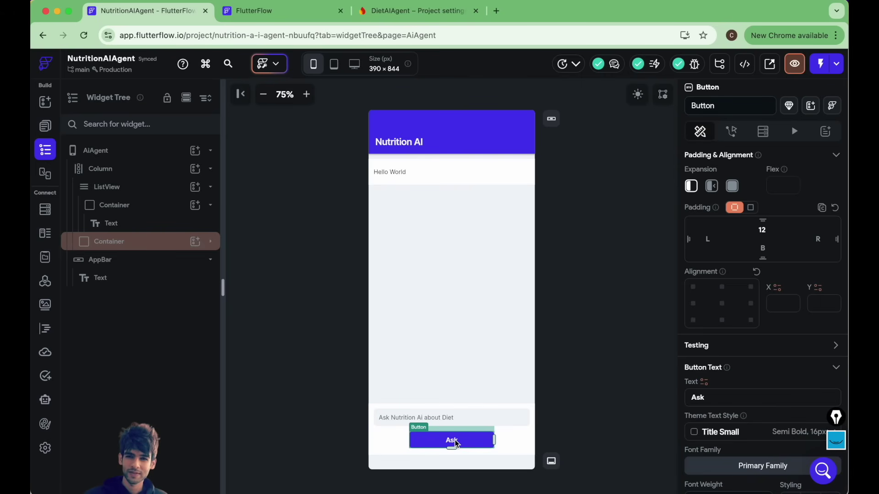
click(412, 418)
click(467, 446)
click(121, 158)
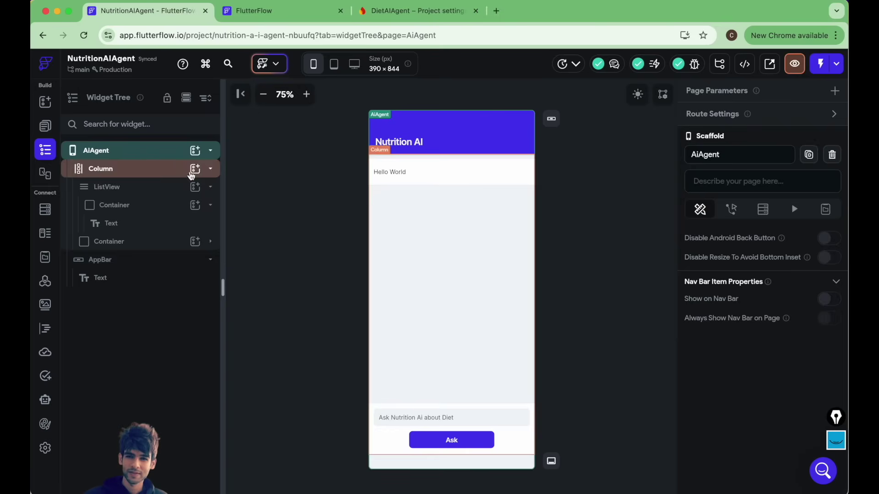
click(450, 443)
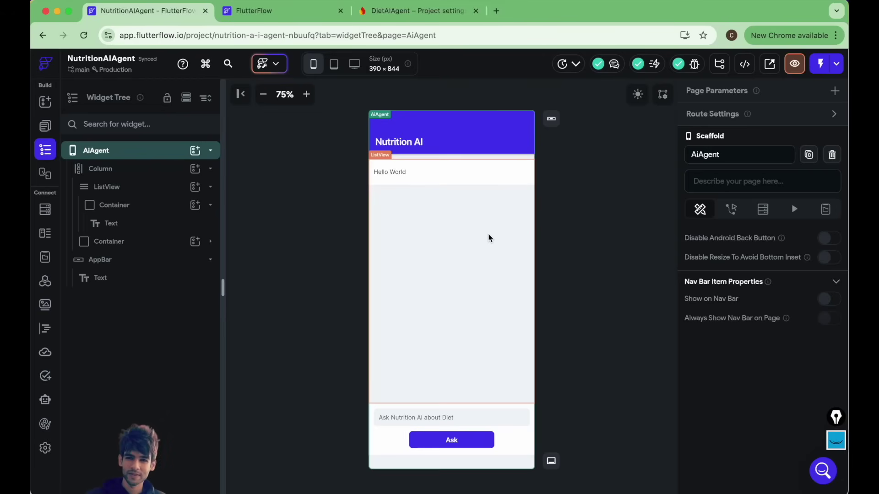
click(489, 238)
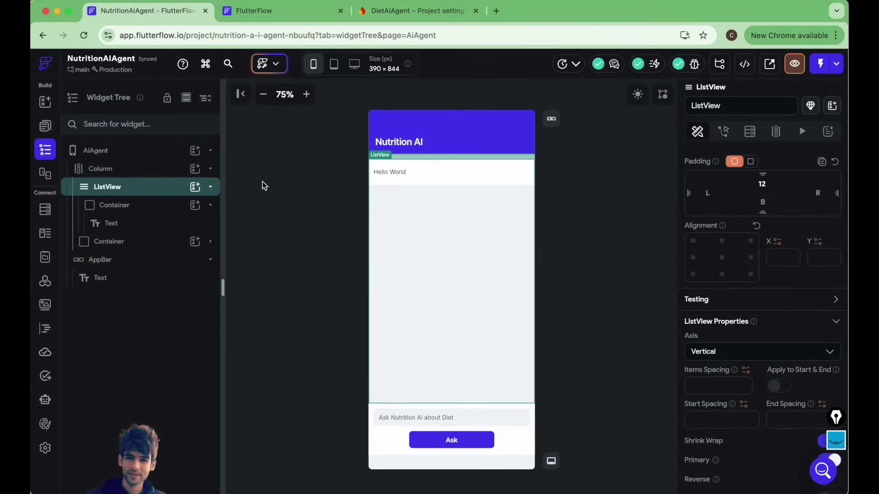
- Add an AI Agent Send Message action to the Ask button's On Tap trigger in the Action Flow Editor
click(440, 443)
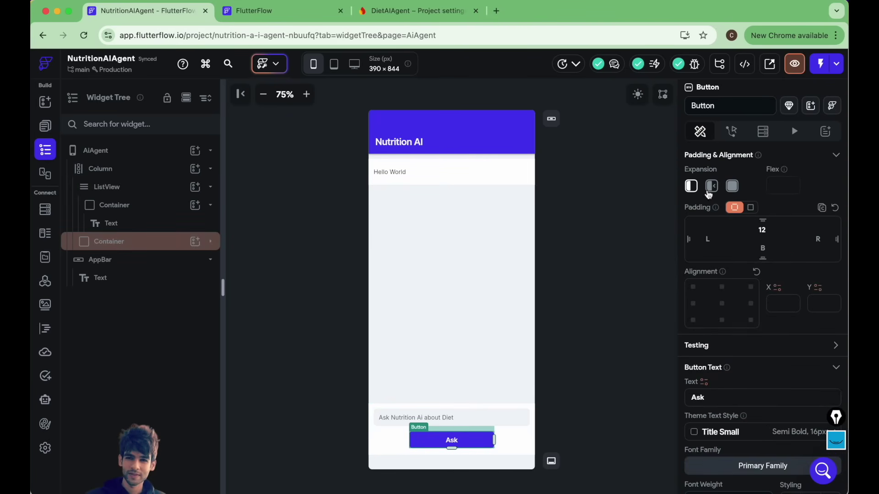
click(731, 133)
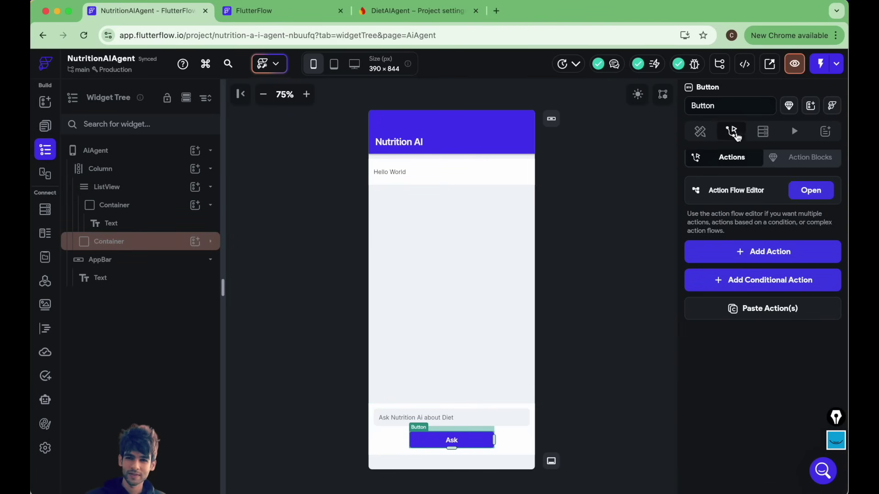
click(801, 190)
click(412, 249)
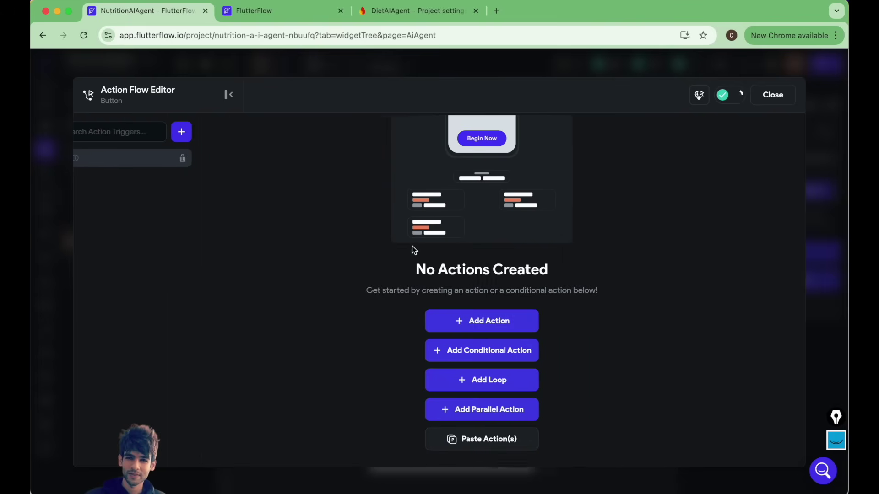
click(518, 326)
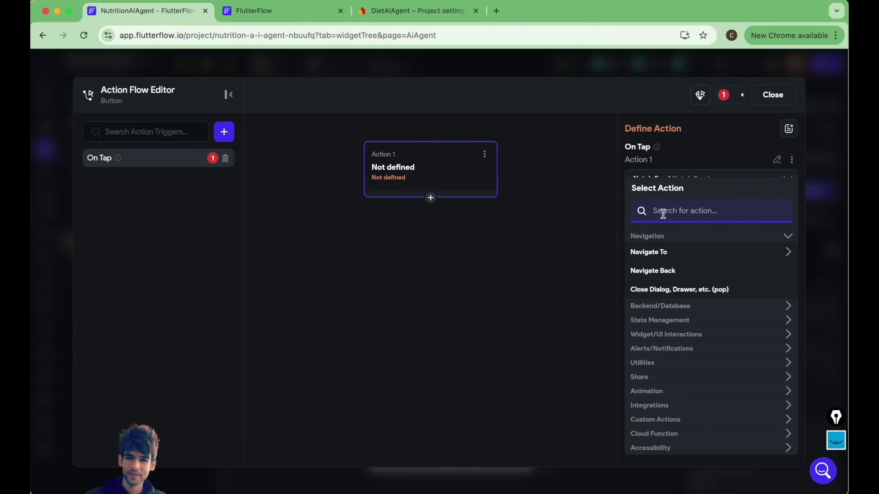
text(Ai Age)
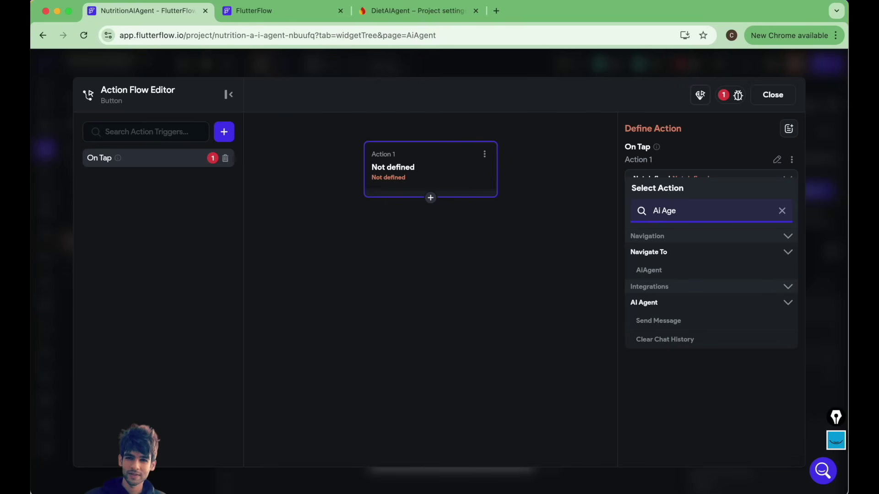
click(660, 270)
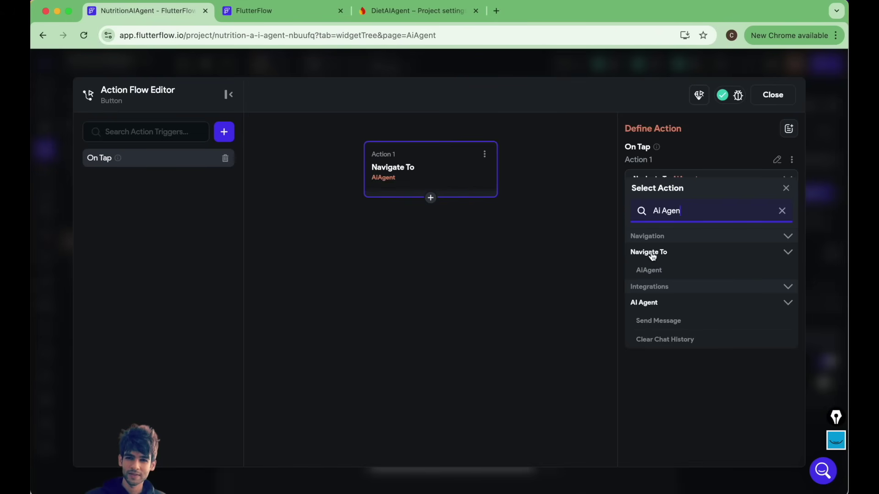
click(647, 321)
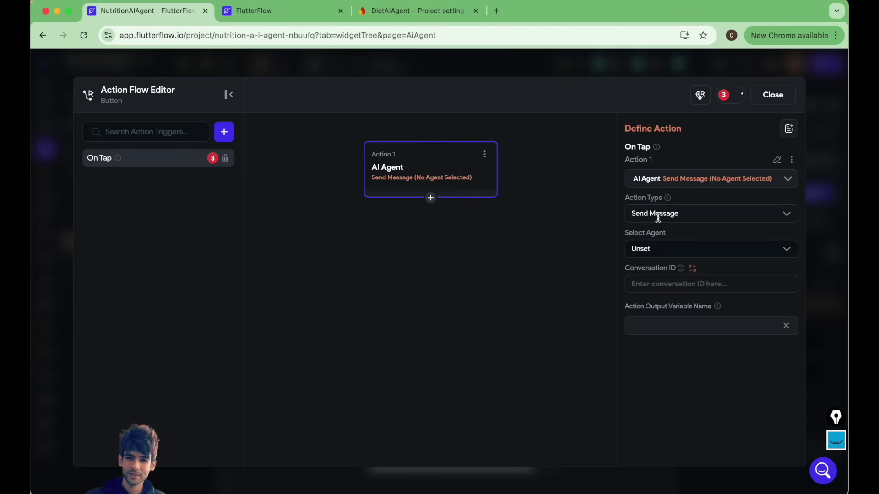
- Select AiDietSuggester as the action's agent and set its conversation ID to the authenticated user's User ID
click(653, 249)
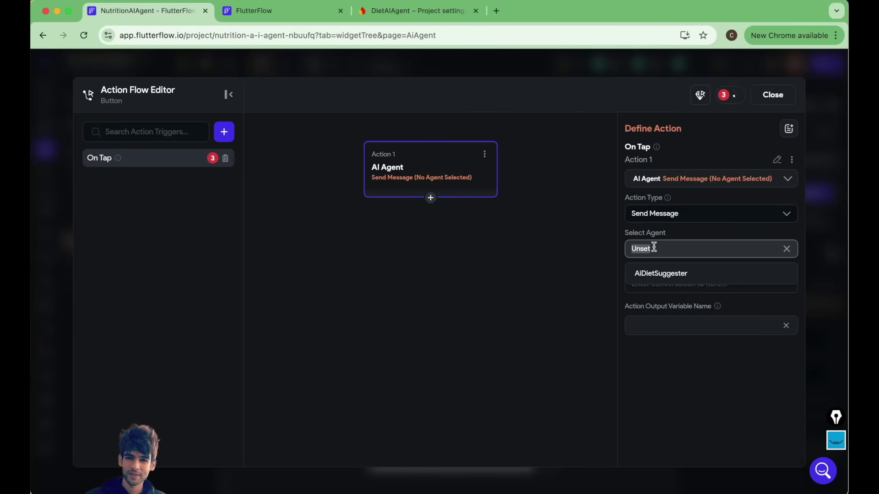
click(669, 276)
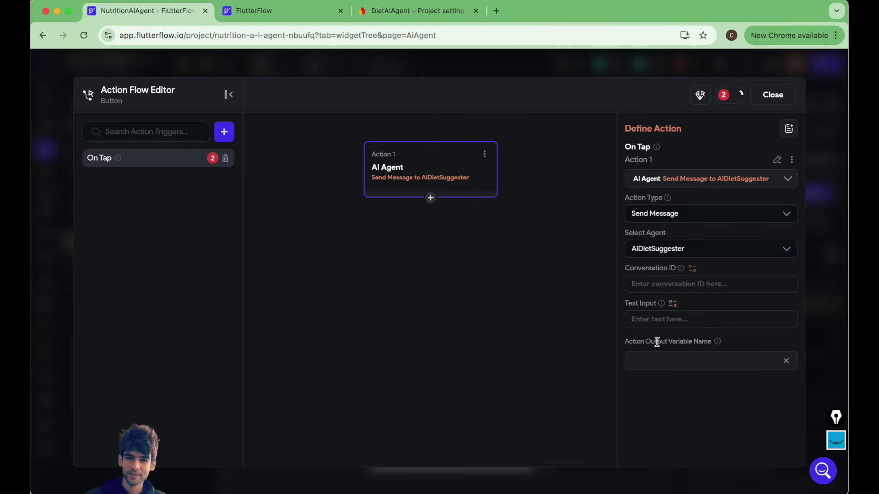
click(659, 284)
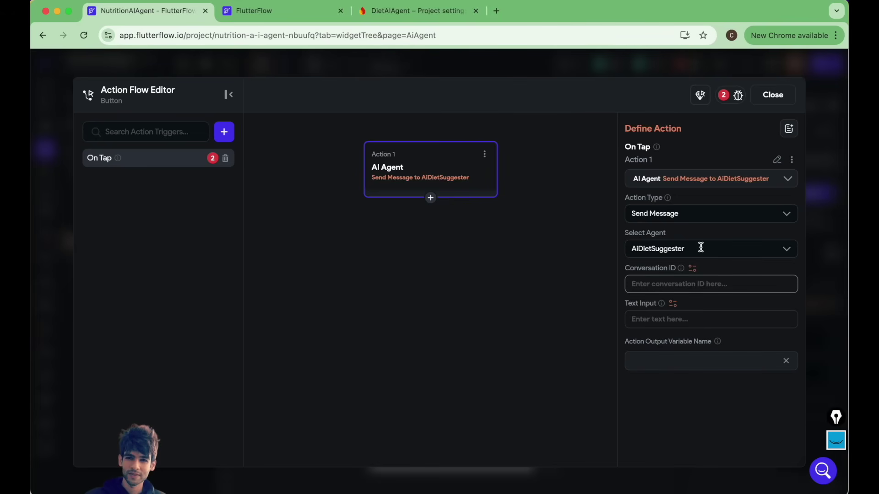
click(692, 269)
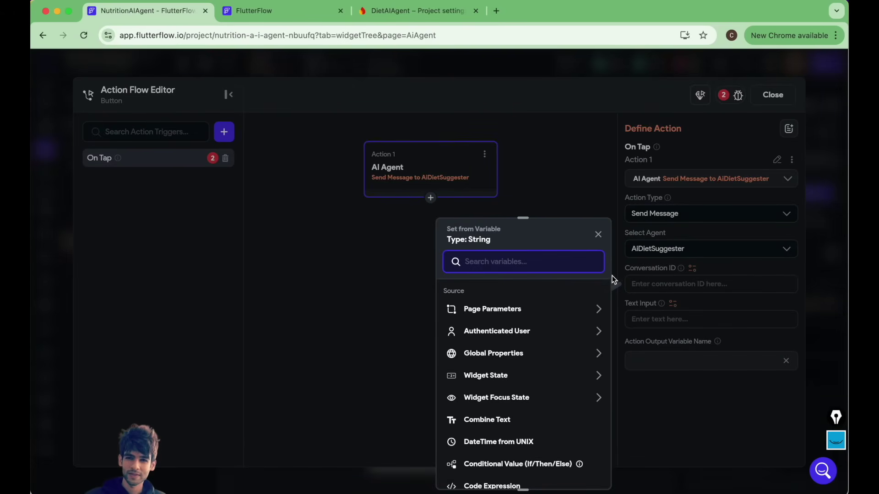
click(504, 333)
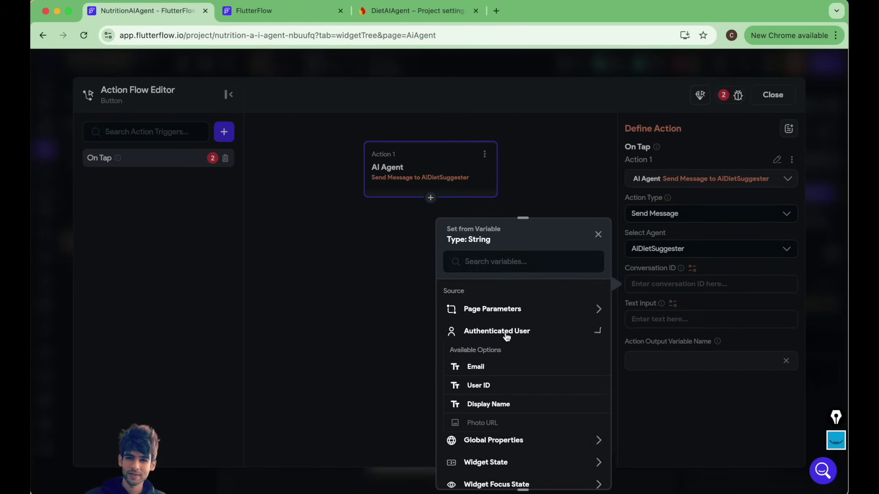
click(479, 386)
- Set the action's text input from the Ask Nutrition Ai about Diet TextField, name the output variable aiResponse, and close the editor
click(645, 319)
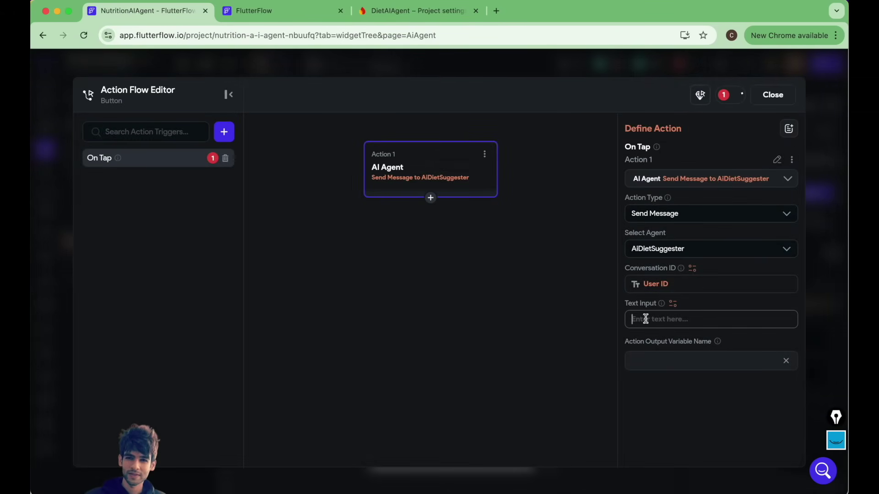
click(673, 305)
click(487, 378)
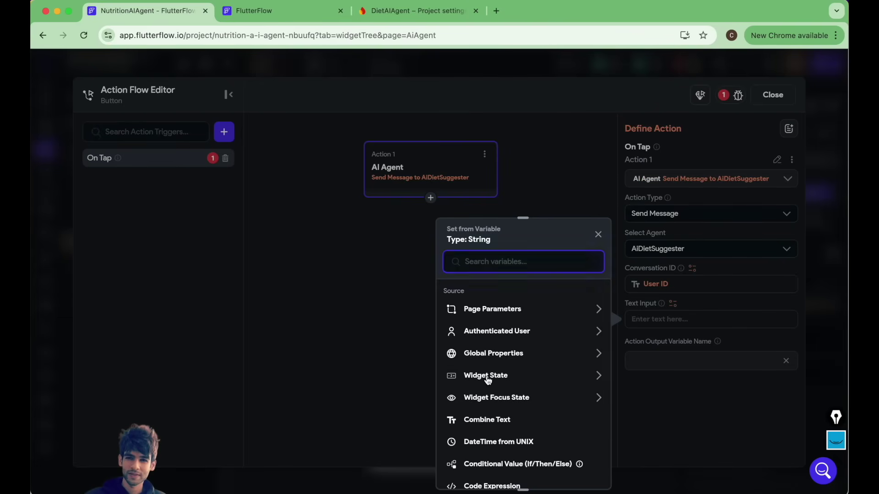
click(546, 412)
click(677, 359)
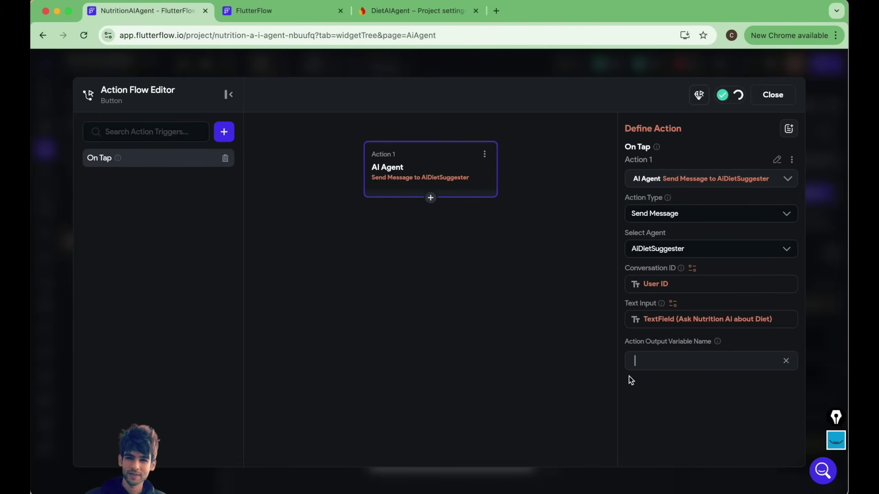
text(aiResponse)
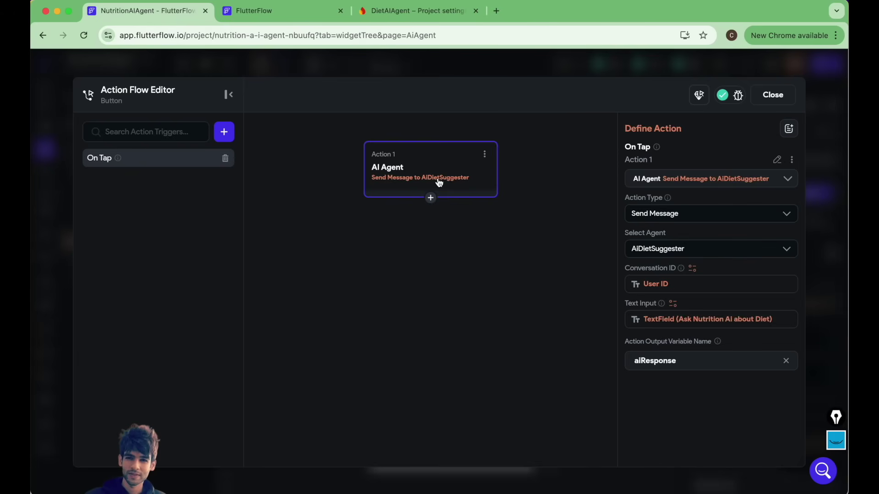
click(773, 95)
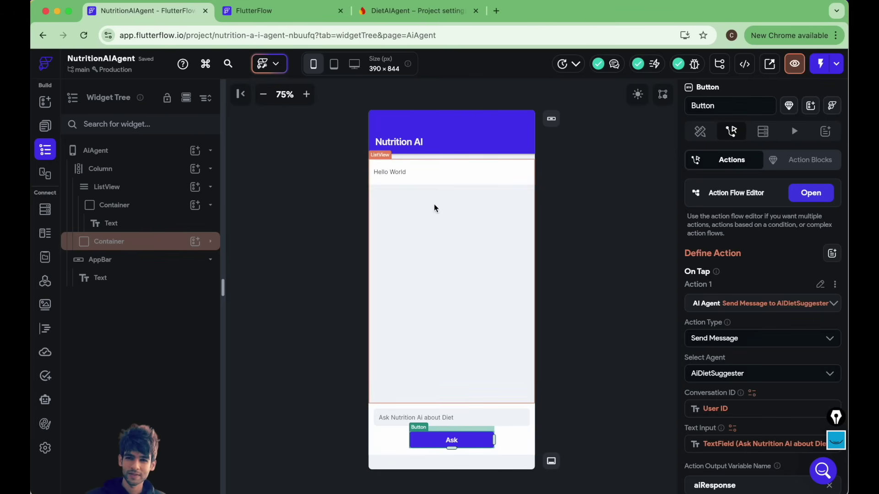
drag(835, 417, 808, 76)
click(798, 107)
click(799, 227)
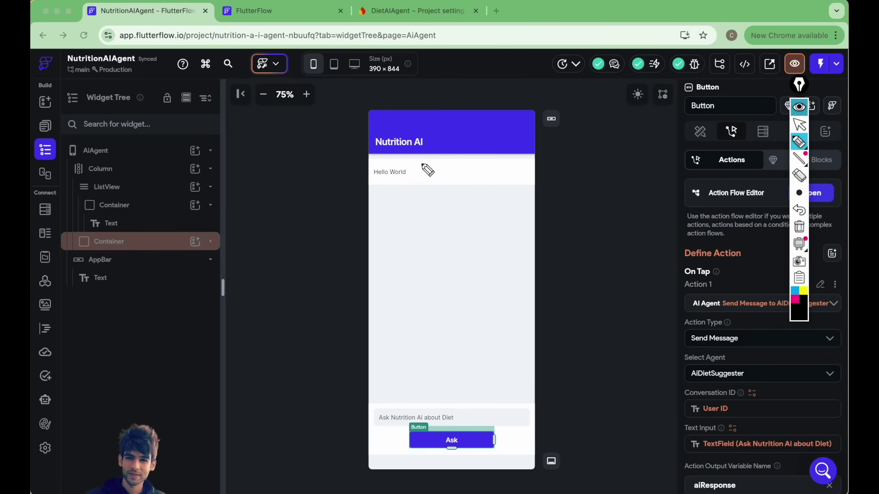
mouse_move(443, 162)
mouse_down()
mouse_move(366, 161)
mouse_move(386, 187)
mouse_move(500, 190)
mouse_move(513, 170)
mouse_move(440, 166)
mouse_up()
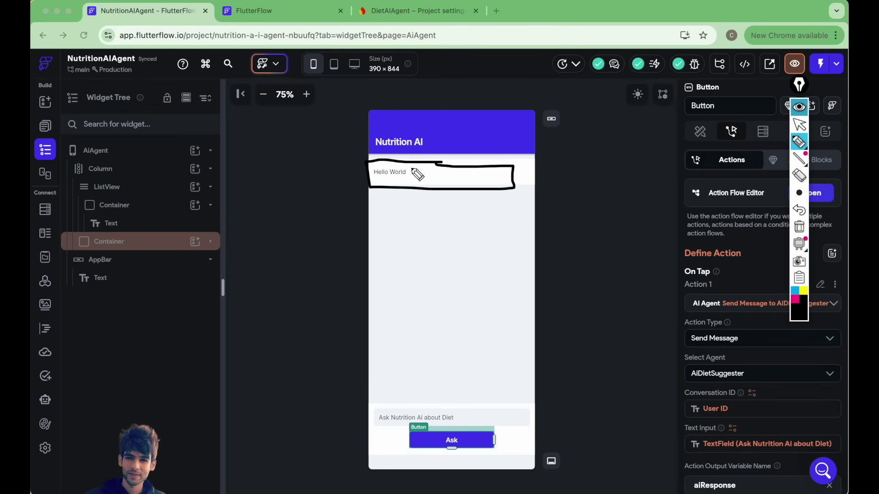
drag(374, 171, 442, 174)
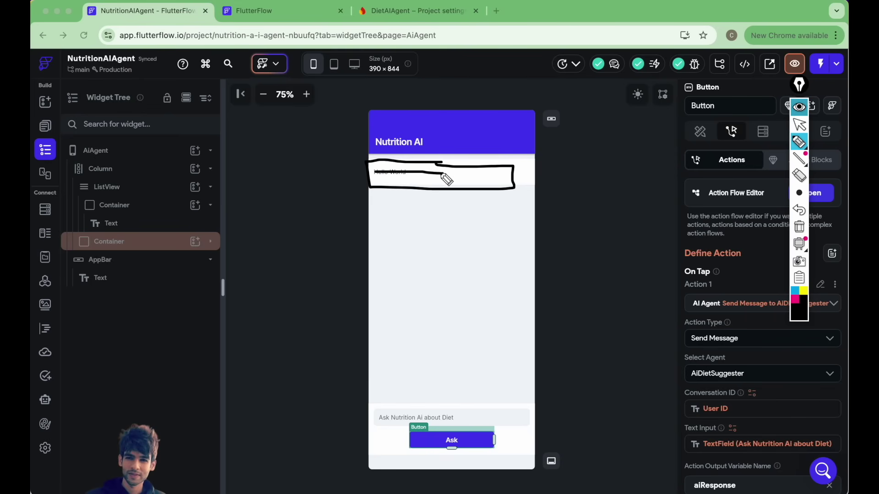
drag(373, 180, 430, 179)
mouse_move(484, 207)
mouse_down()
mouse_move(398, 204)
mouse_move(400, 300)
mouse_move(496, 268)
mouse_move(495, 209)
mouse_up()
mouse_move(420, 216)
mouse_down()
mouse_move(444, 216)
mouse_move(442, 232)
mouse_move(464, 238)
mouse_up()
mouse_move(440, 322)
mouse_down()
mouse_move(372, 353)
mouse_move(485, 355)
mouse_move(451, 317)
mouse_move(408, 334)
mouse_move(420, 340)
mouse_move(398, 403)
mouse_move(469, 373)
mouse_move(442, 367)
mouse_move(416, 376)
mouse_move(432, 393)
mouse_up()
mouse_move(443, 154)
mouse_down()
mouse_move(403, 156)
mouse_move(378, 301)
mouse_move(586, 386)
mouse_move(580, 378)
mouse_up()
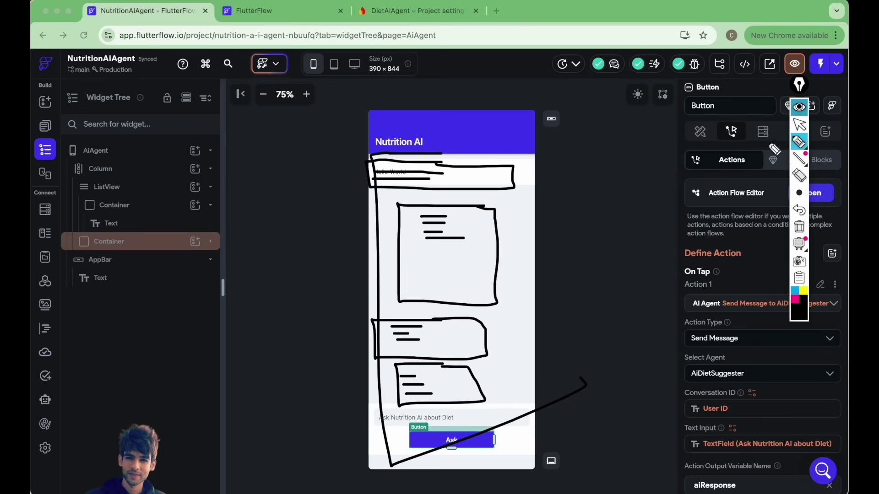
click(799, 106)
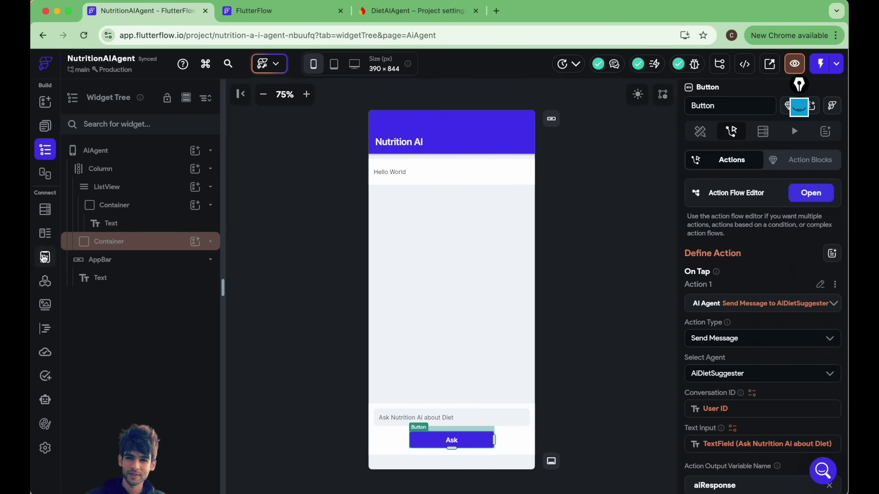
- Add a local page state variable named chatData to the AiAgent page
click(112, 152)
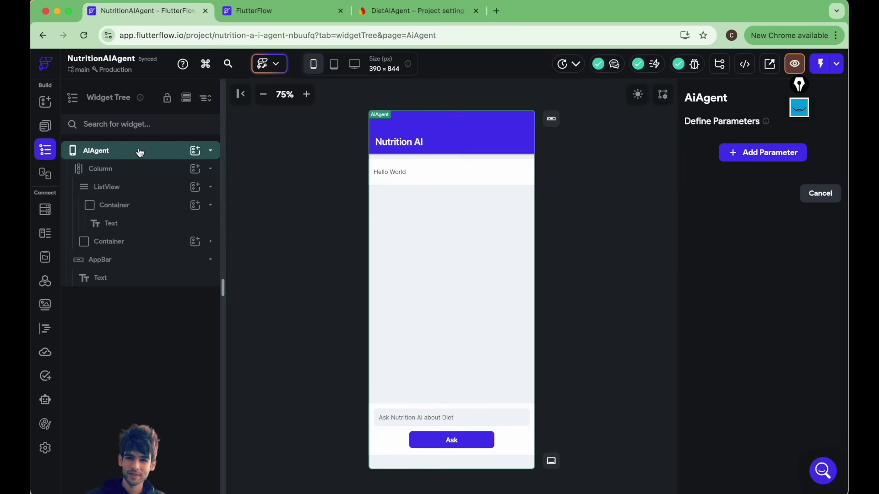
click(88, 158)
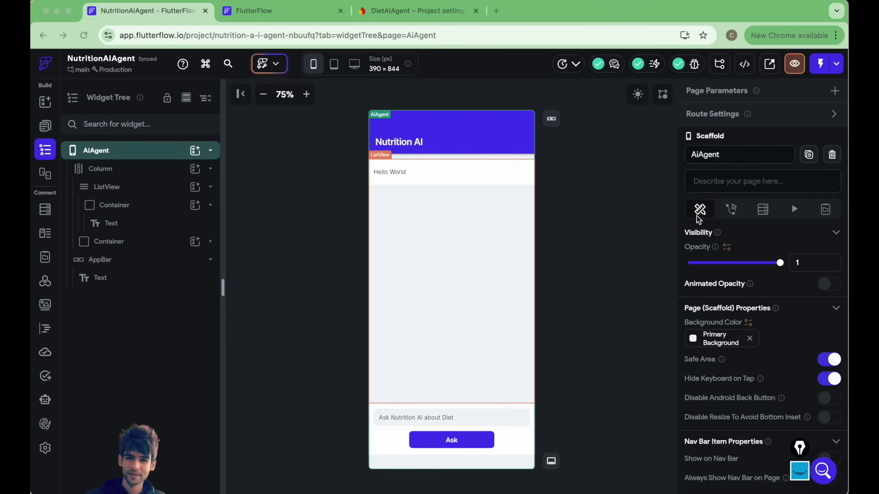
click(825, 211)
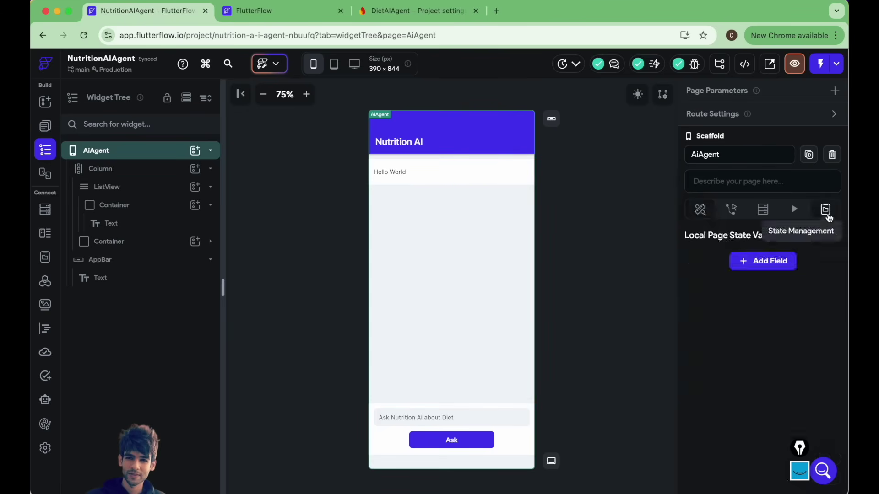
click(750, 261)
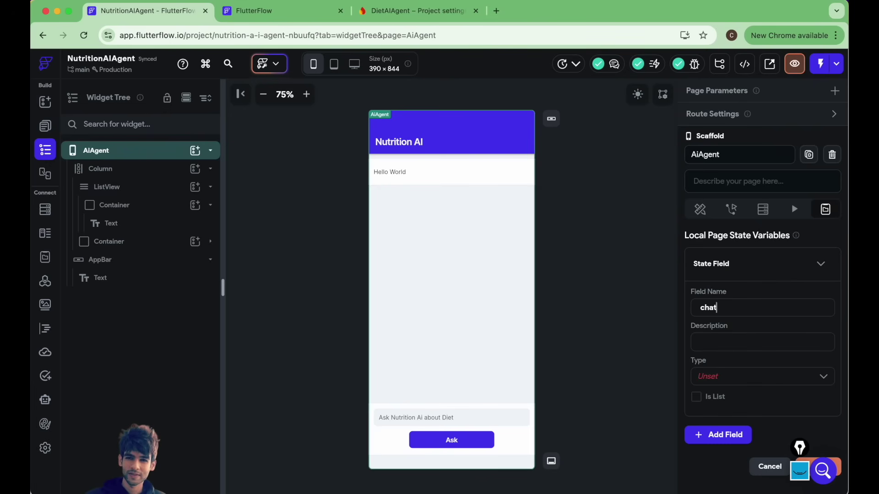
text(chatRe)
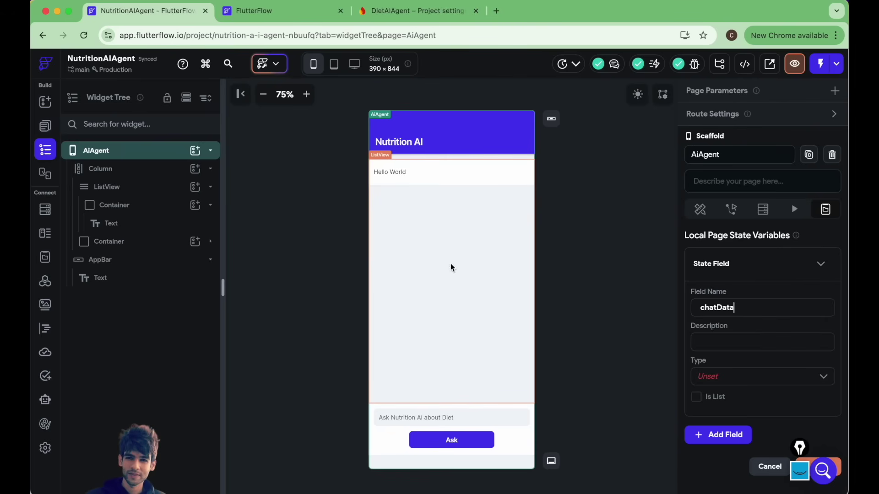
- Set the chatData field's type to JSON, make it a list, and confirm the state variable
click(716, 353)
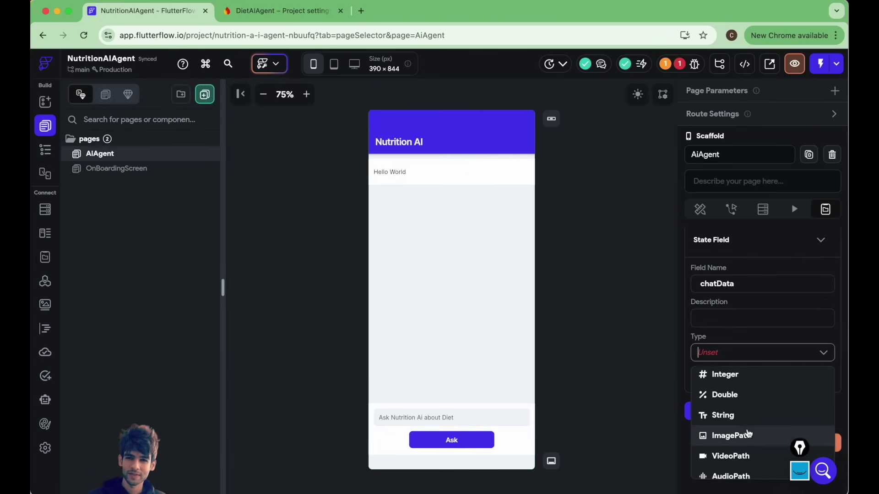
scroll(749, 434, down, 2)
text(Json)
click(734, 376)
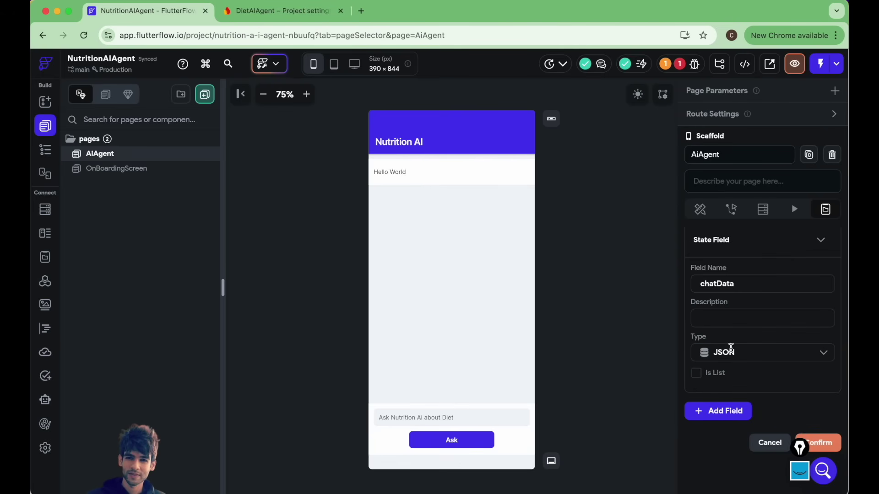
scroll(729, 355, down, 1)
click(695, 351)
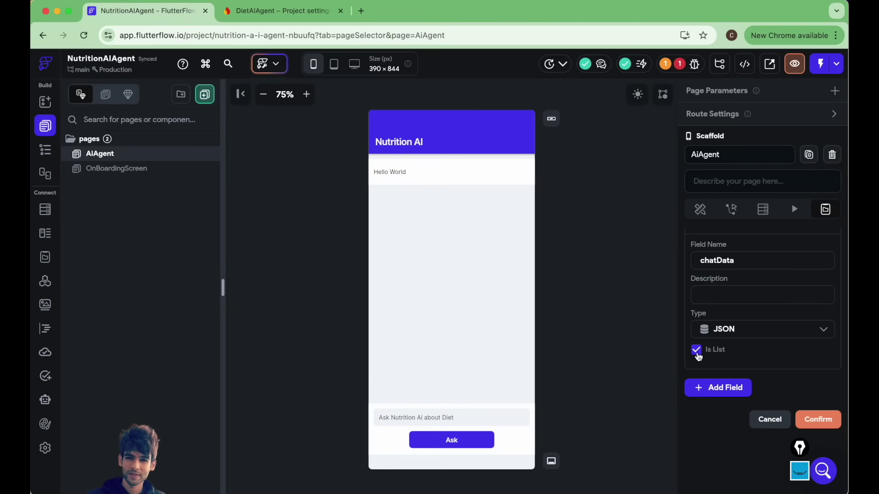
click(818, 420)
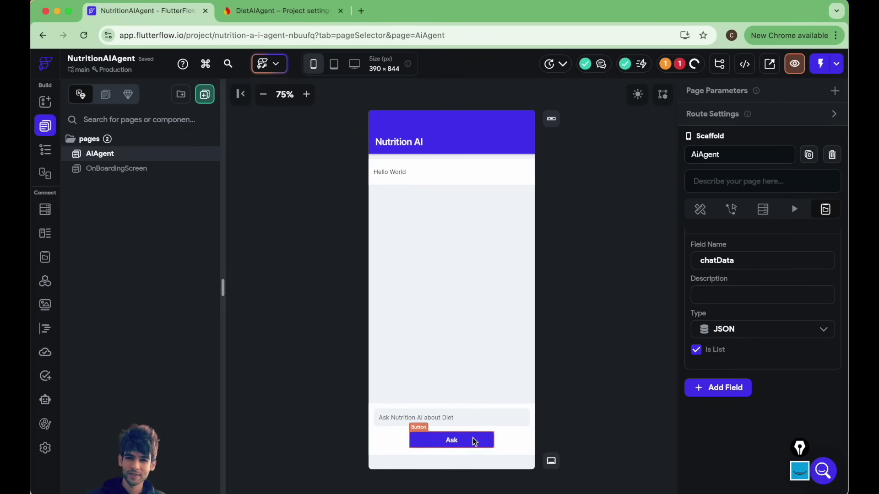
- Add an Update Page State action after the AI Agent action in the Ask button's On Tap flow
click(443, 441)
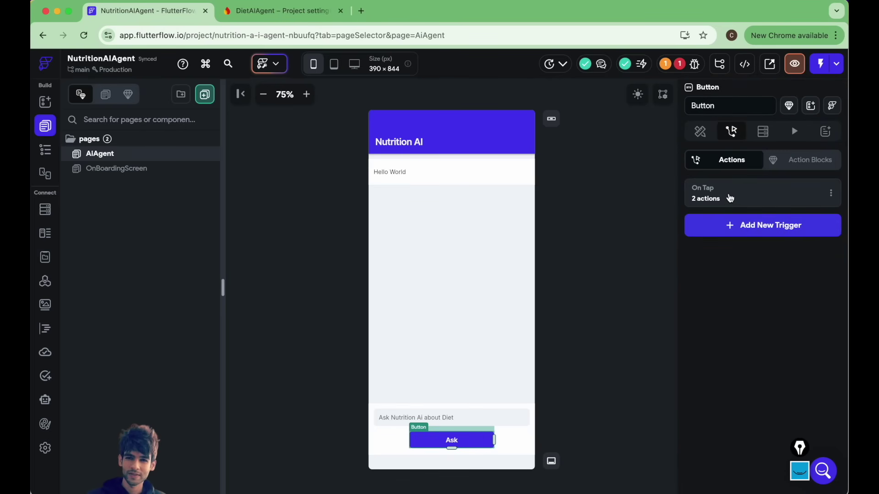
click(730, 197)
click(524, 198)
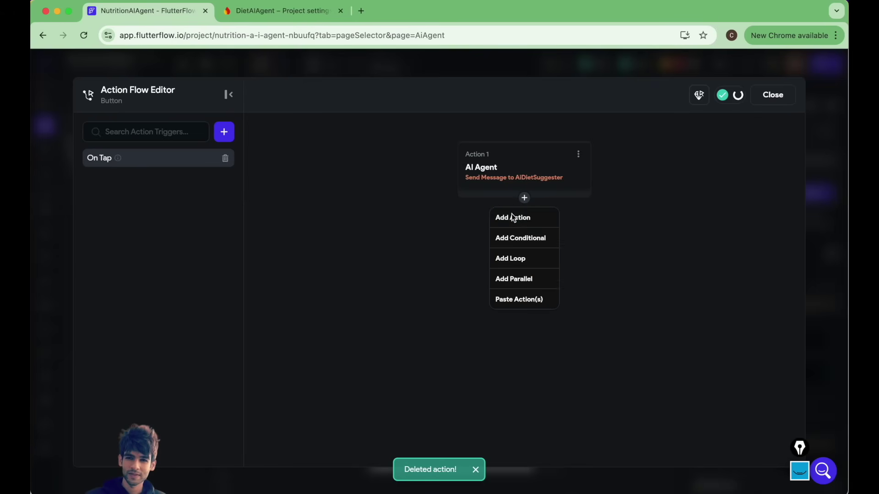
click(513, 218)
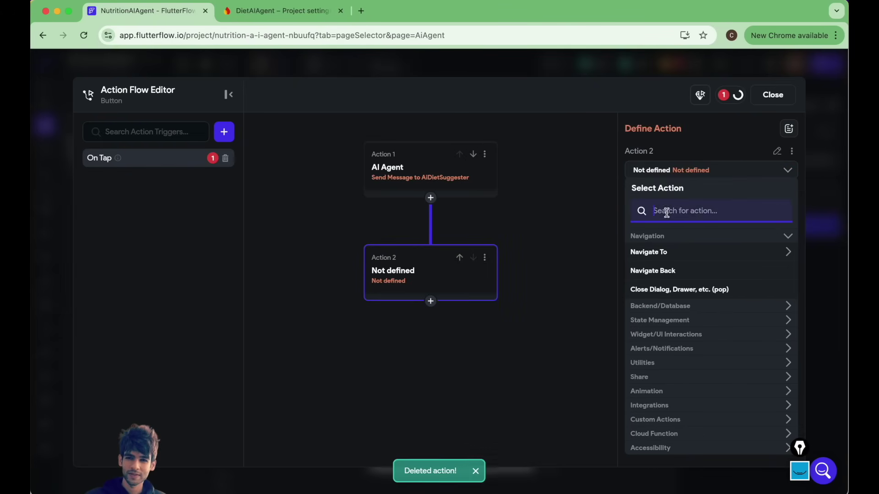
text(Update)
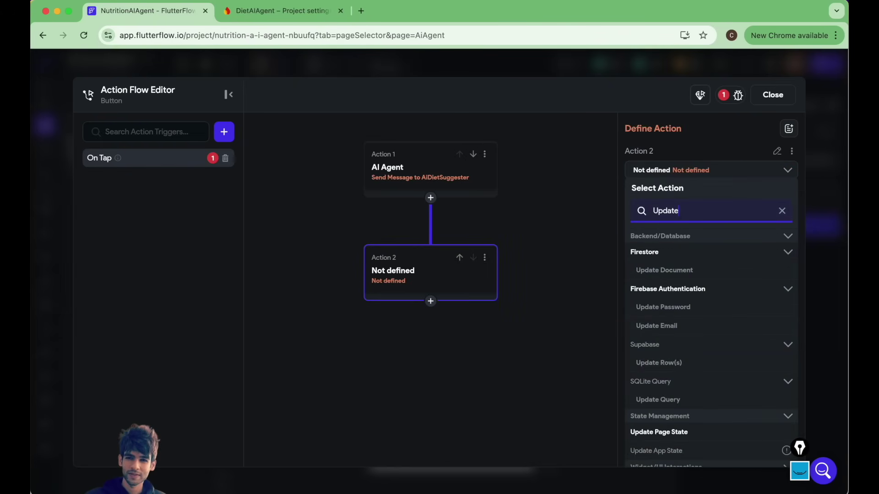
text( page)
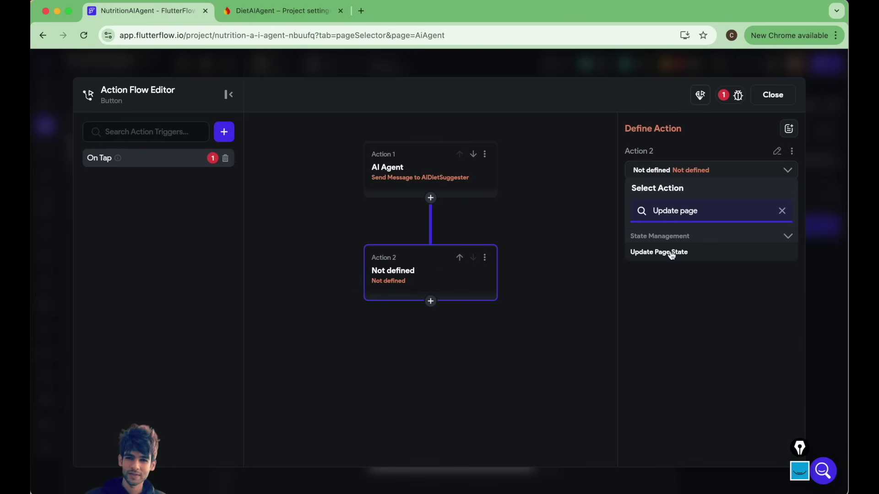
click(671, 253)
- Add chatData as the field to update and move the Update Page State action ahead of the AI Agent action
click(645, 223)
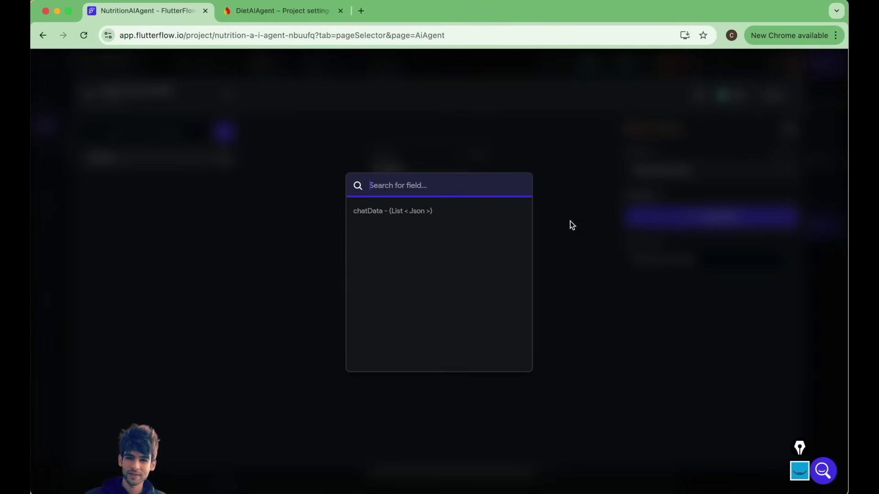
click(418, 212)
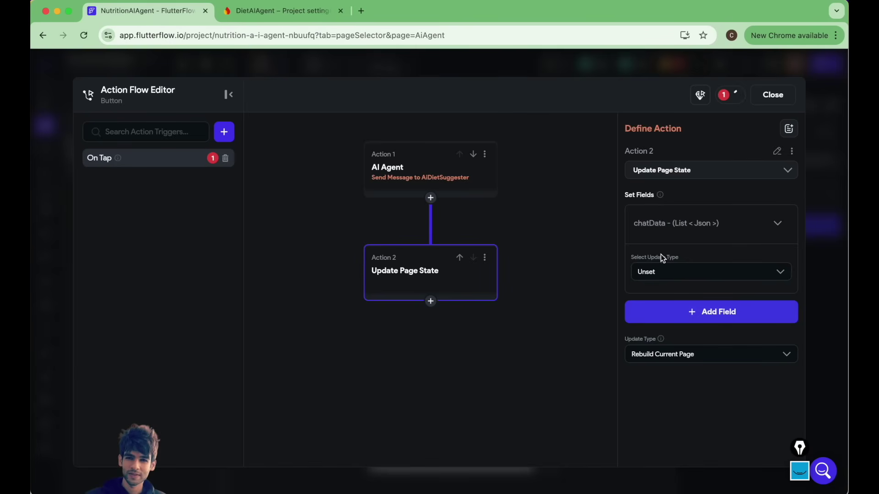
click(460, 257)
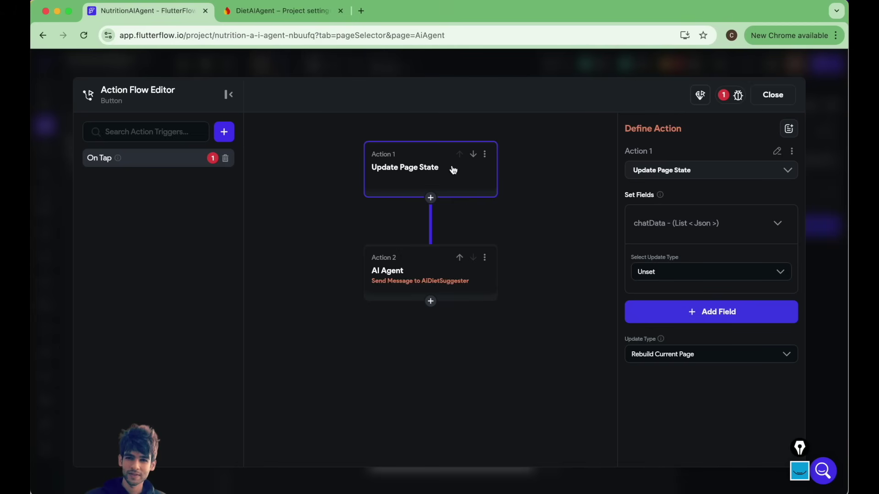
- Set chatData's update type to Add to List and choose Create Map (JSON) as the value to add
click(664, 272)
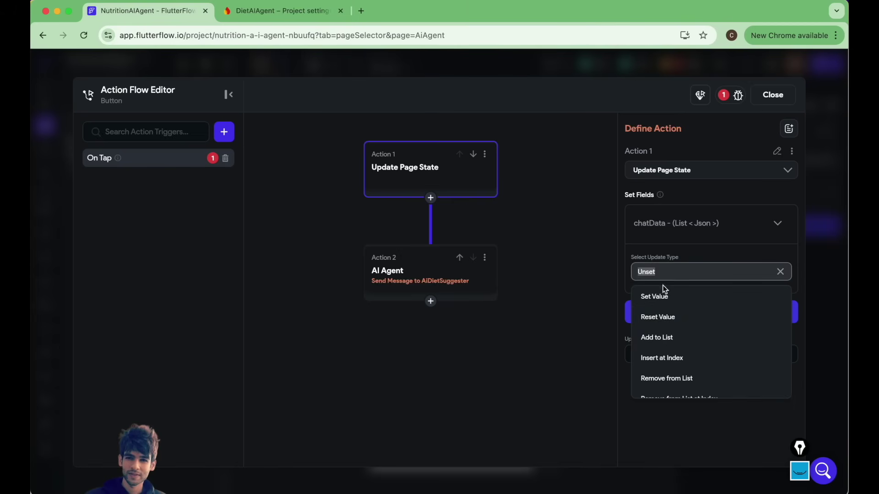
click(664, 339)
click(665, 308)
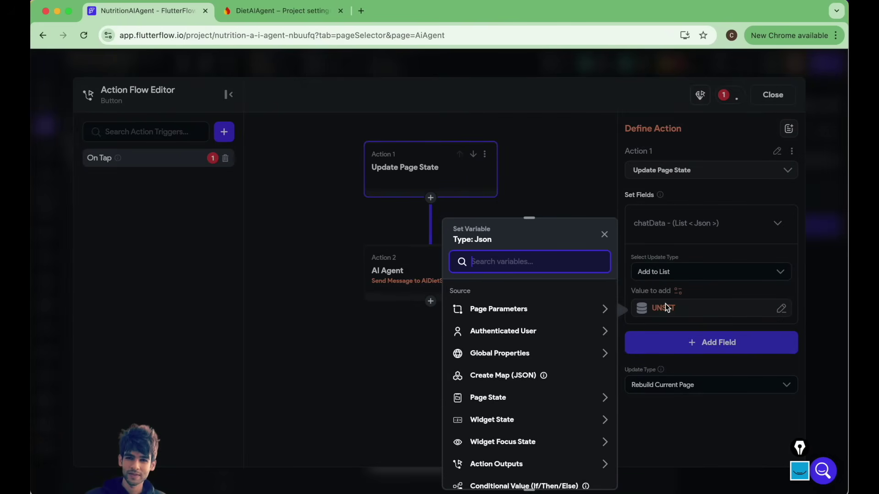
click(521, 376)
- Set the JSON map's value type to String, keeping String as the key type
click(476, 349)
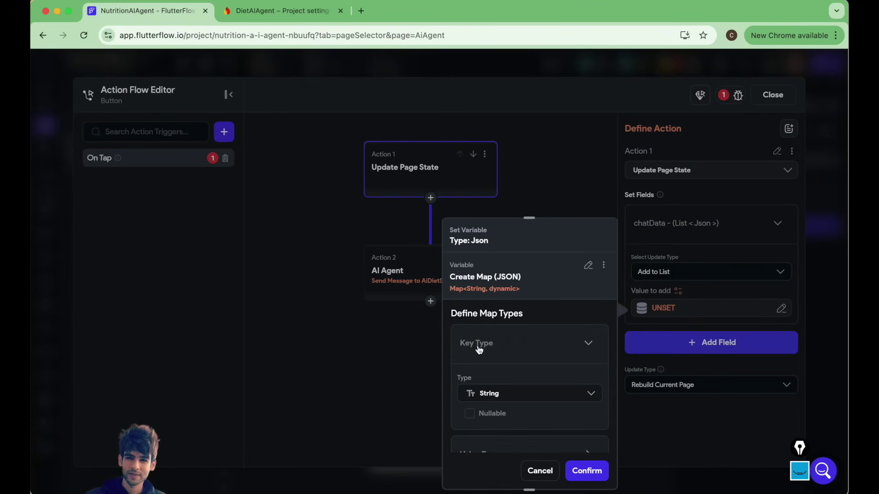
scroll(479, 349, down, 1)
scroll(479, 350, down, 3)
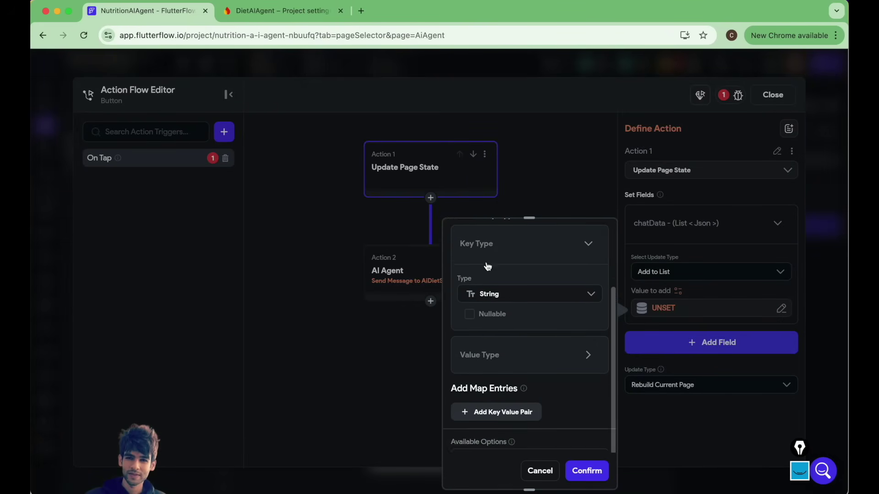
scroll(485, 312, down, 3)
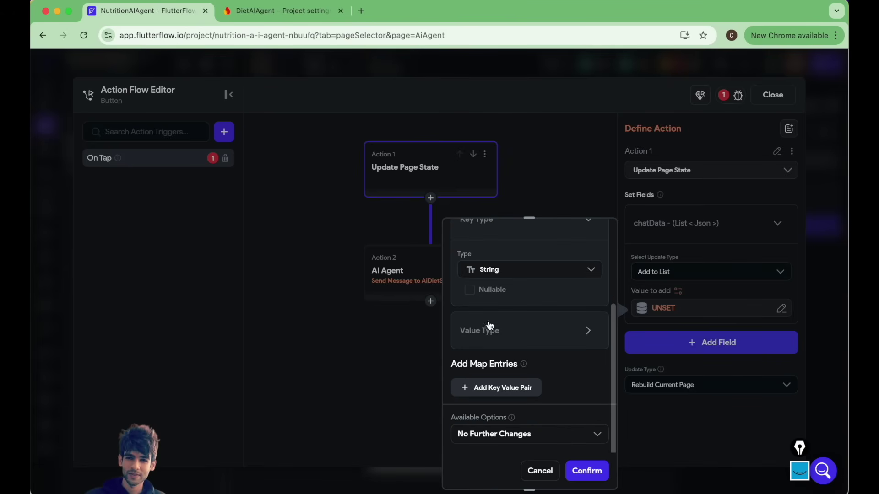
click(490, 331)
scroll(490, 331, down, 2)
scroll(490, 331, down, 1)
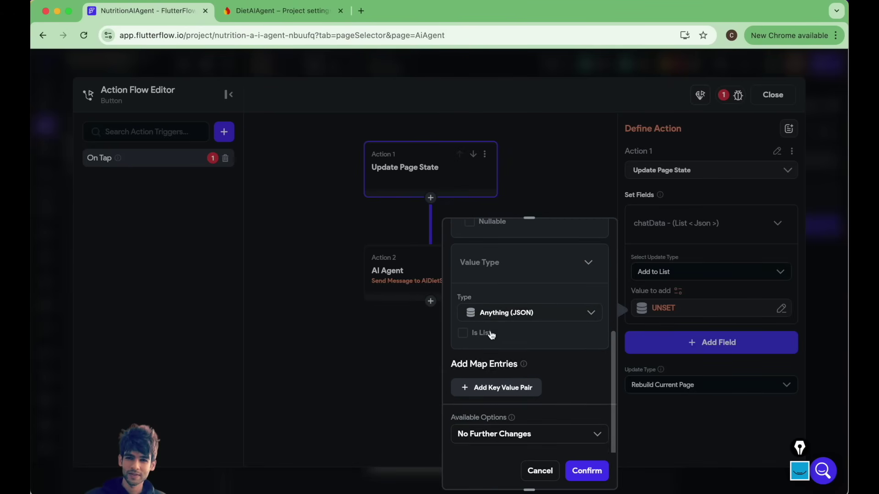
click(493, 307)
text(s)
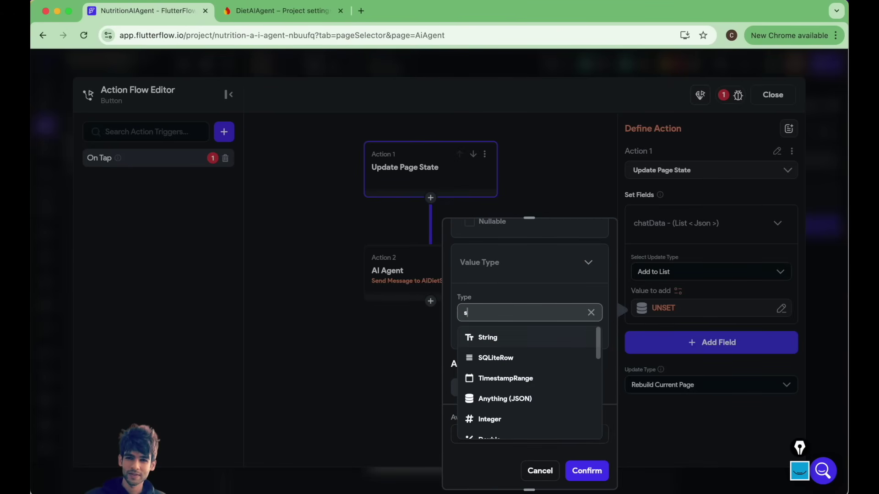
click(496, 337)
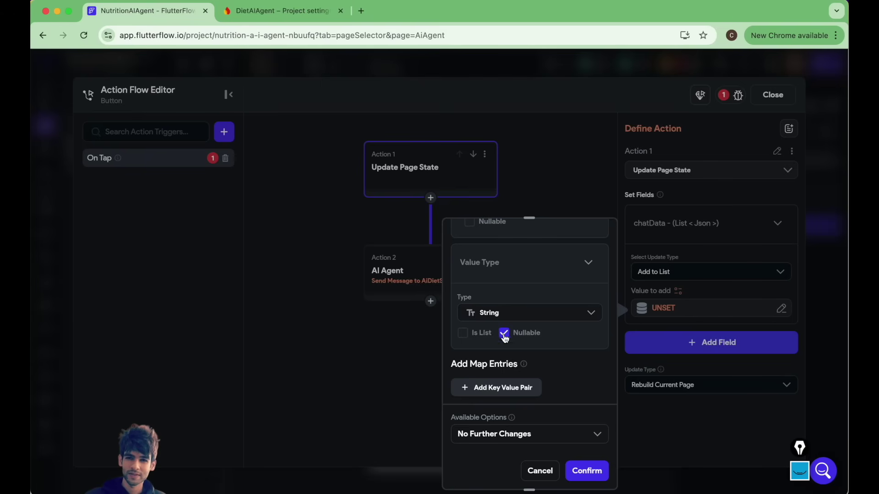
- Add a map entry with the key message and the Ask Nutrition Ai about Diet TextField's widget state as its value
click(507, 388)
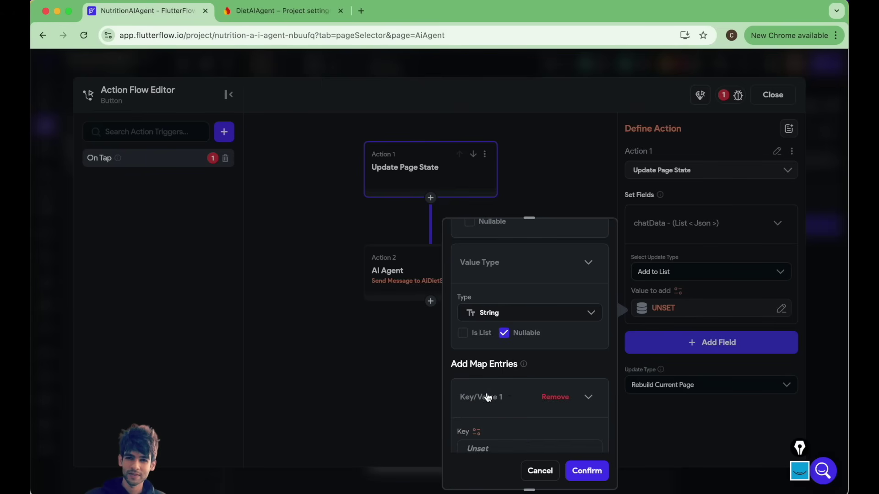
scroll(487, 398, down, 5)
click(478, 316)
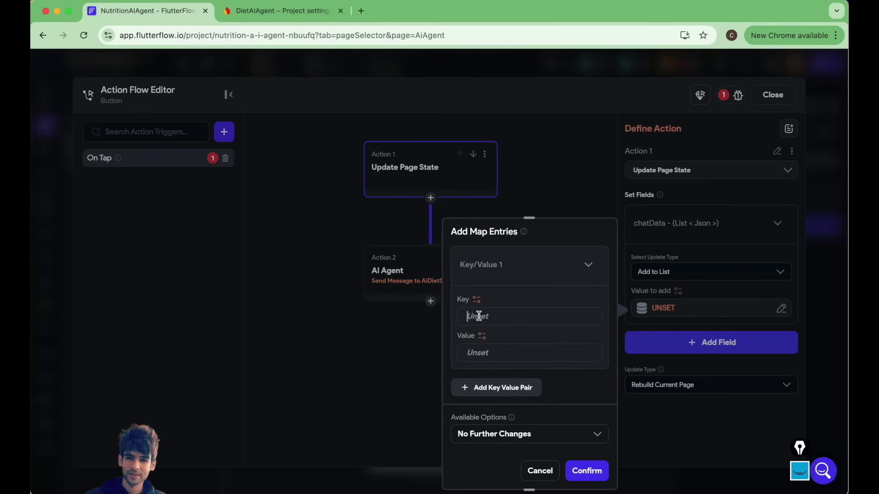
text(message)
drag(503, 320, 456, 321)
click(516, 314)
drag(516, 312, 453, 326)
click(482, 336)
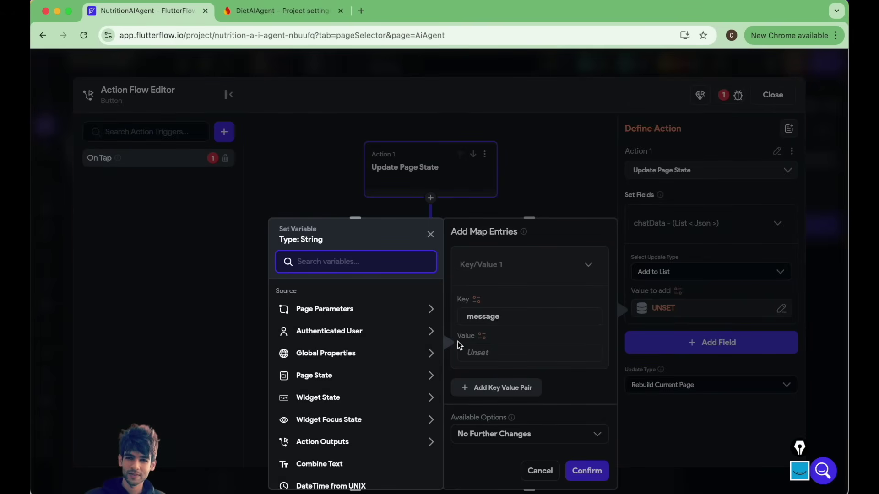
click(314, 398)
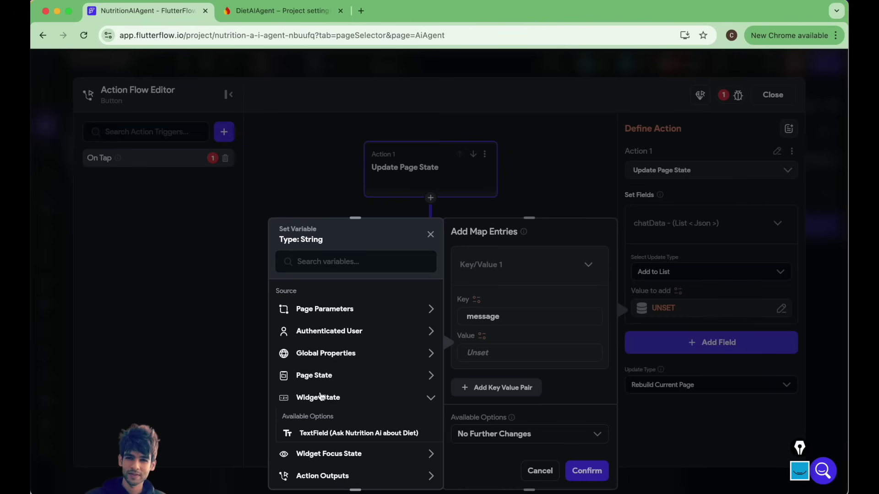
click(330, 433)
- Add a second map entry with the key role and the value user, and confirm the map
click(512, 387)
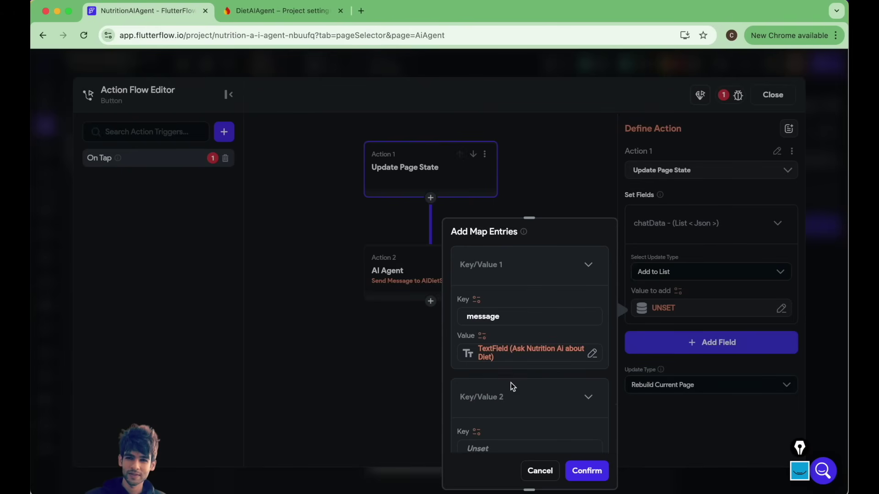
scroll(512, 386, down, 2)
click(486, 366)
text(role)
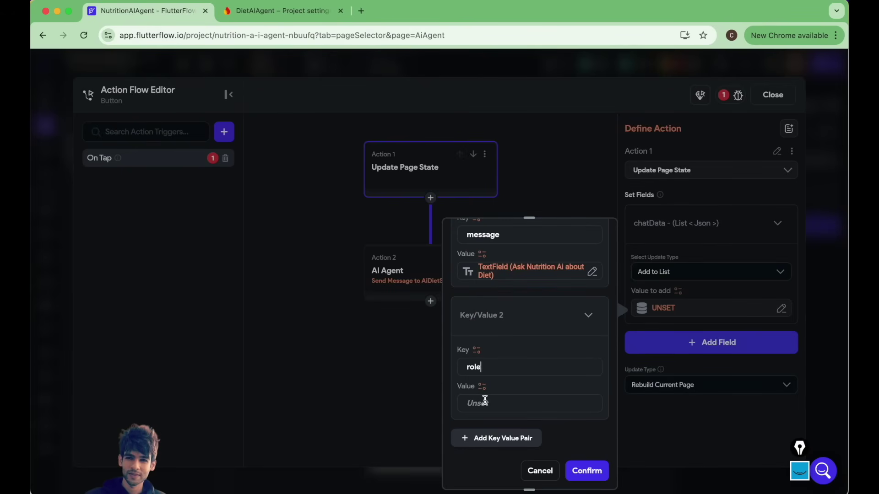
text(user)
click(591, 473)
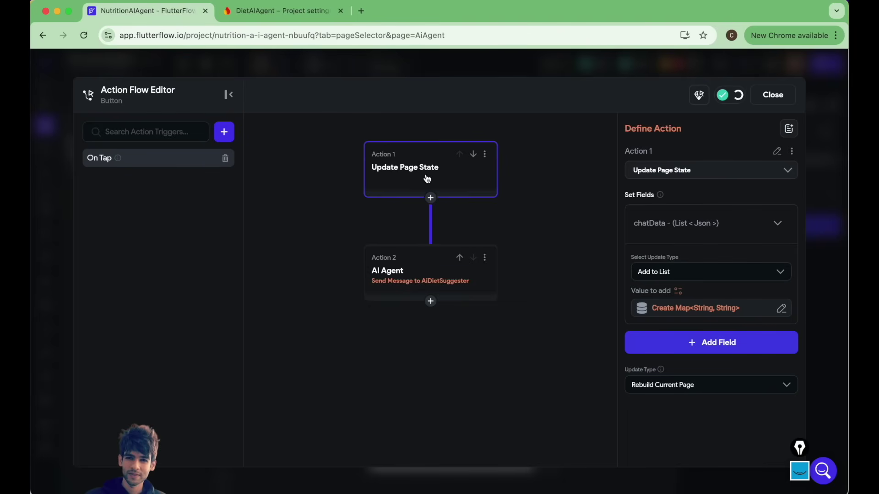
- Copy the action chain starting at the first Update Page State action and paste it after the AI Agent action
click(485, 154)
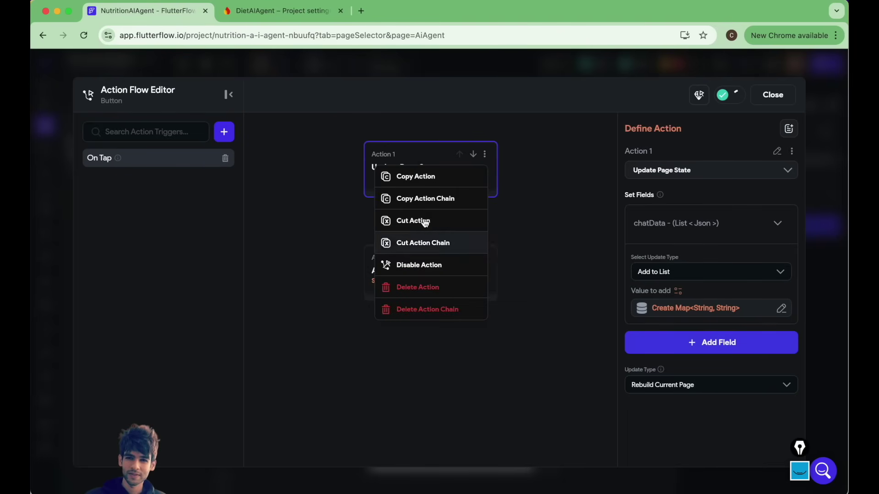
click(429, 201)
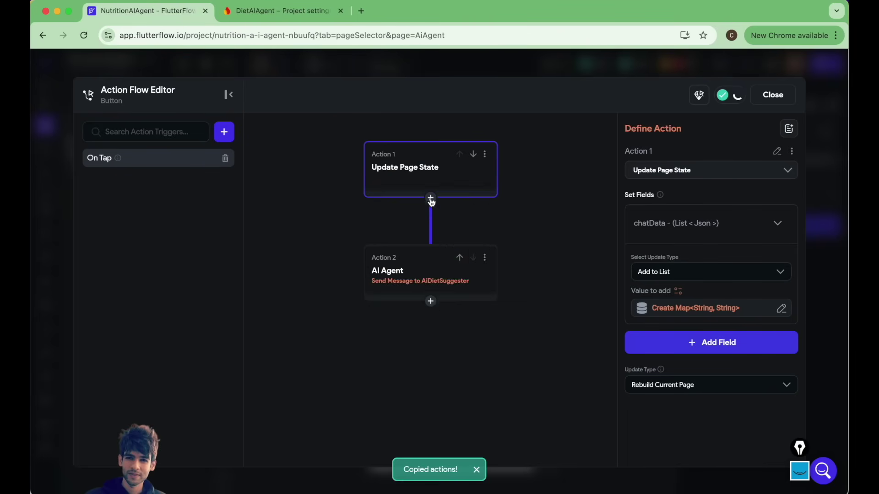
click(431, 302)
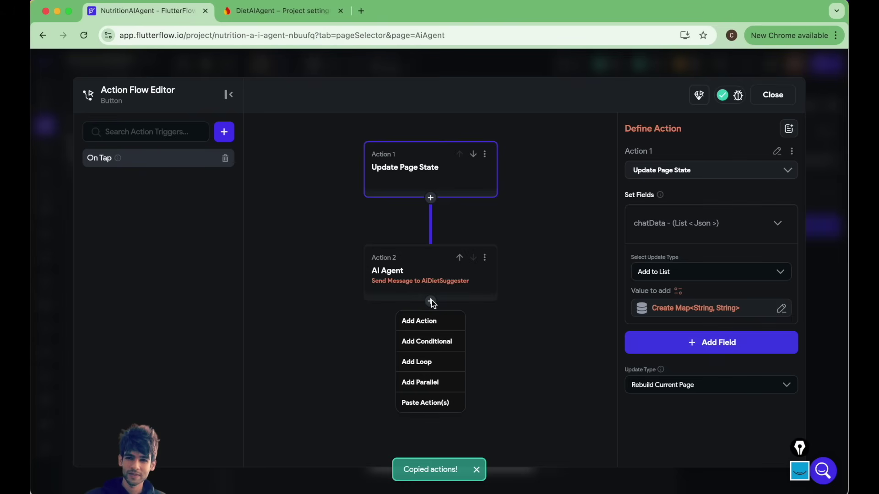
click(425, 406)
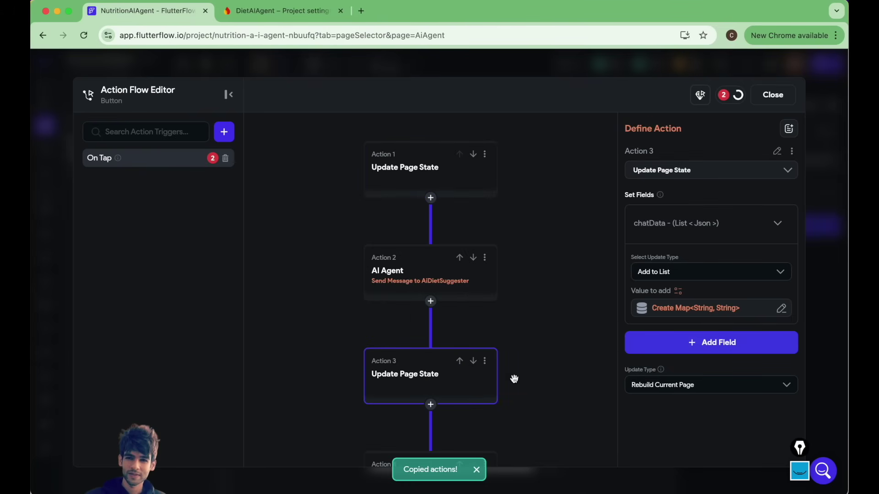
- Delete the duplicate AI Agent action at the end of the On Tap flow
drag(584, 394, 508, 357)
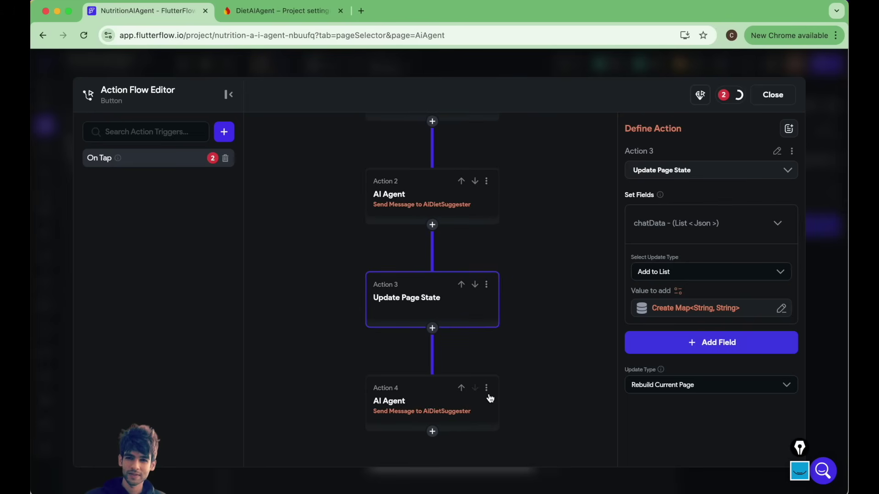
click(488, 389)
click(488, 389)
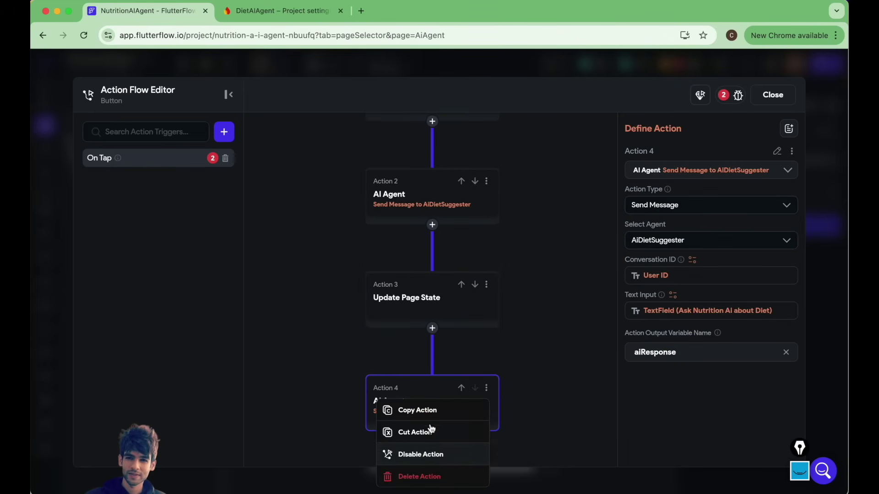
click(418, 474)
- In the final Update Page State action, set the message entry's value to the aiResponse action output
click(503, 295)
drag(545, 201, 514, 307)
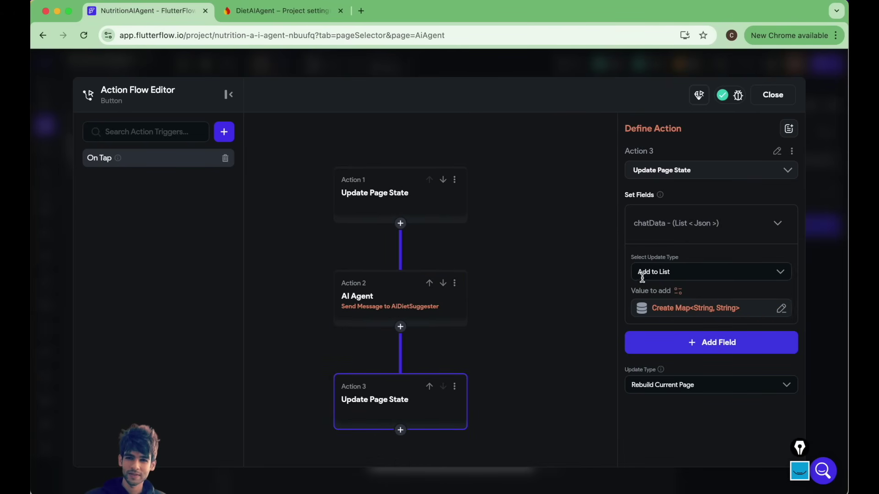
click(669, 307)
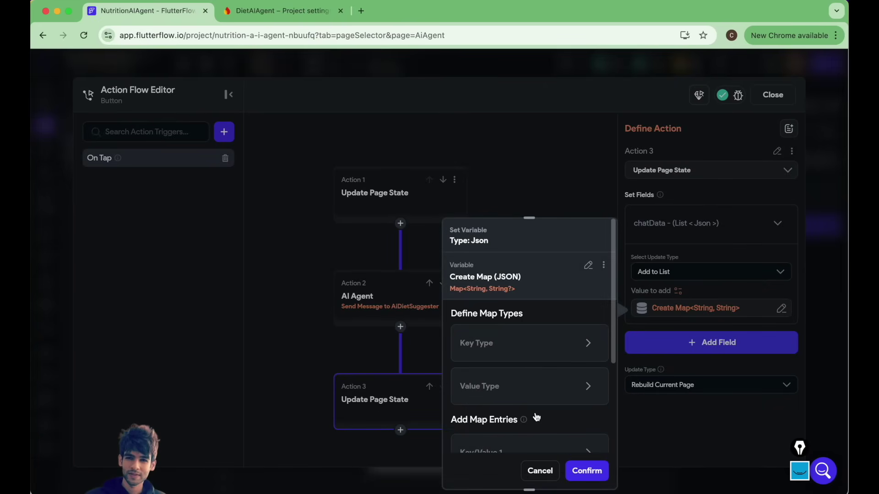
scroll(535, 414, down, 4)
scroll(535, 413, down, 2)
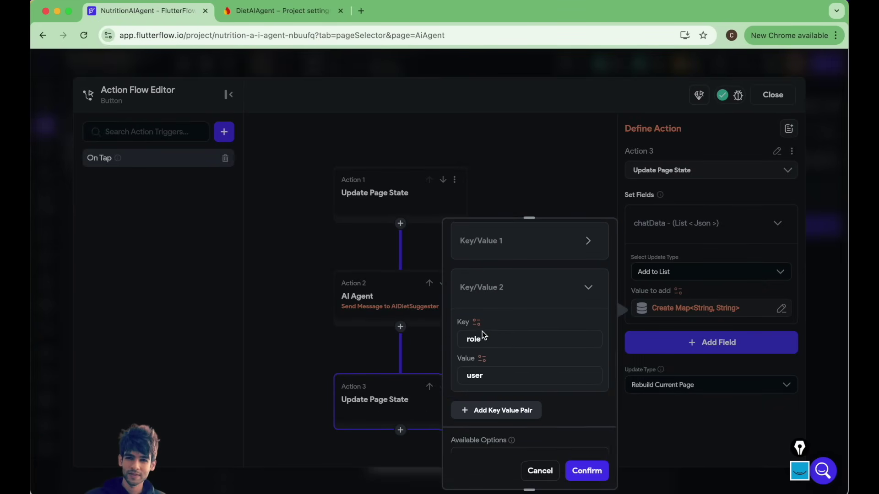
scroll(482, 331, up, 1)
click(491, 273)
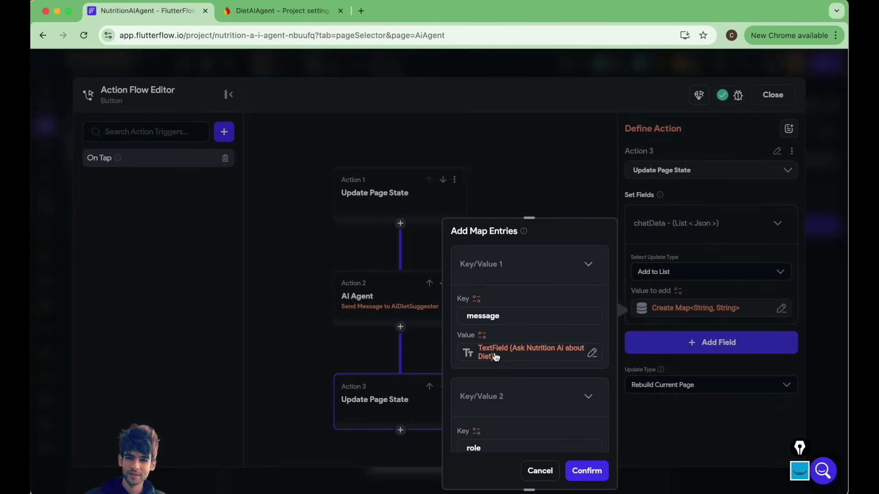
click(494, 355)
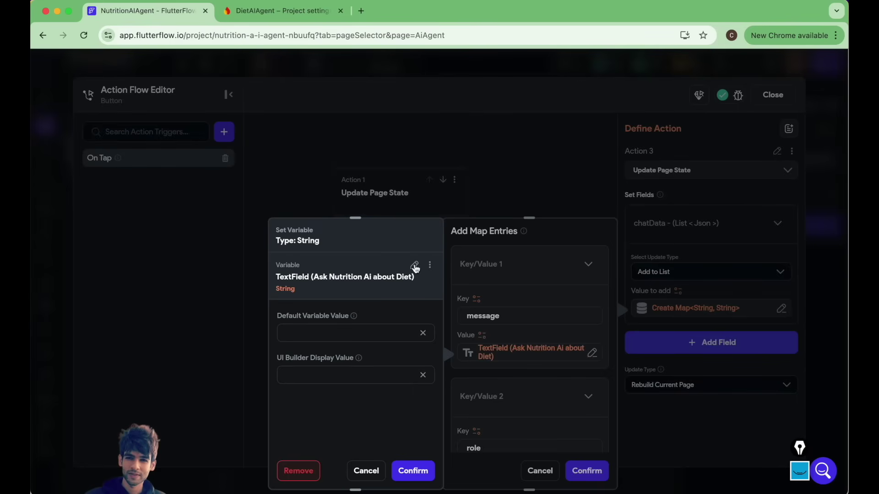
click(415, 266)
text(aiRes)
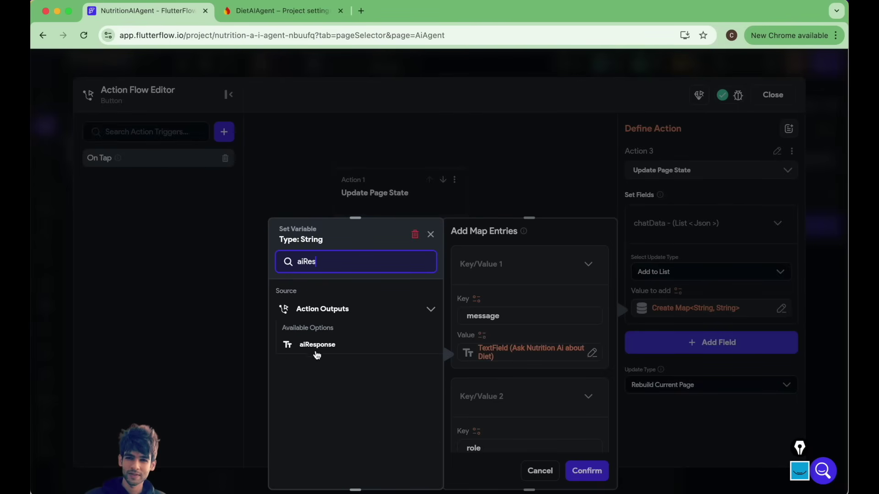
click(316, 352)
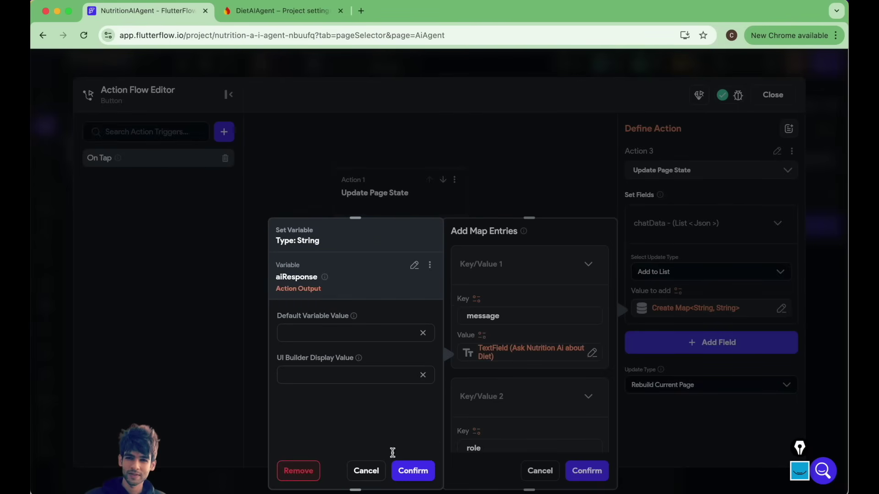
click(405, 471)
- Set the role entry's value to ai in the same map and confirm the map
scroll(504, 416, down, 3)
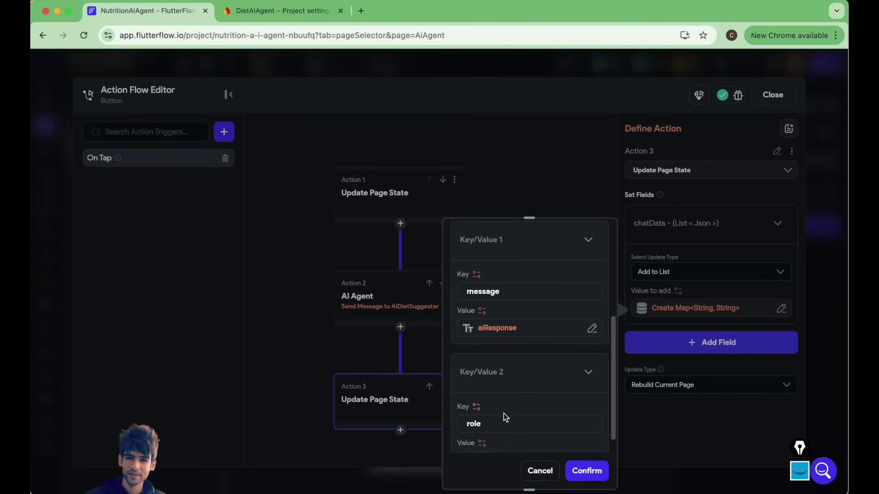
double_click(479, 422)
text(ai)
click(587, 471)
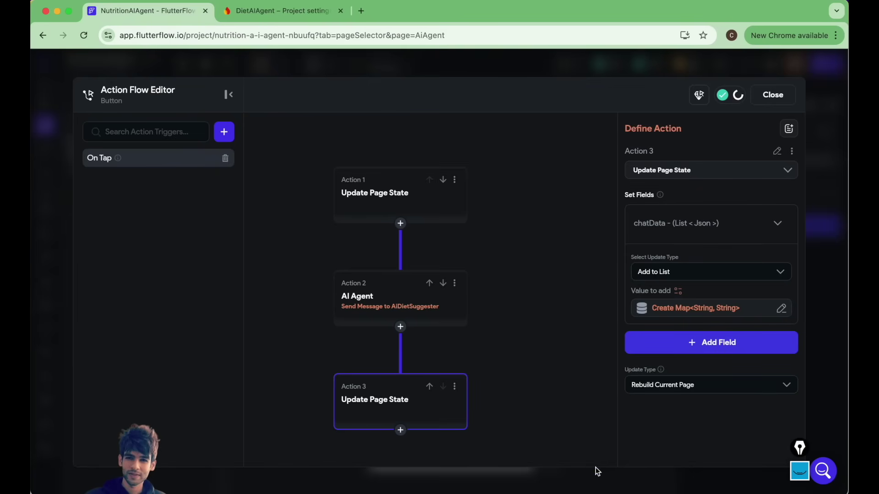
- Review the Ask button's On Tap action flow and close the action flow editor
drag(513, 311, 514, 281)
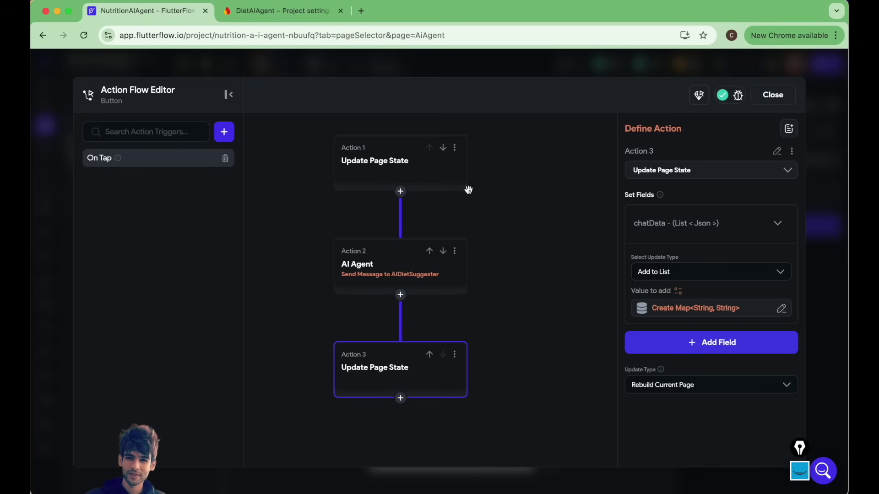
click(774, 95)
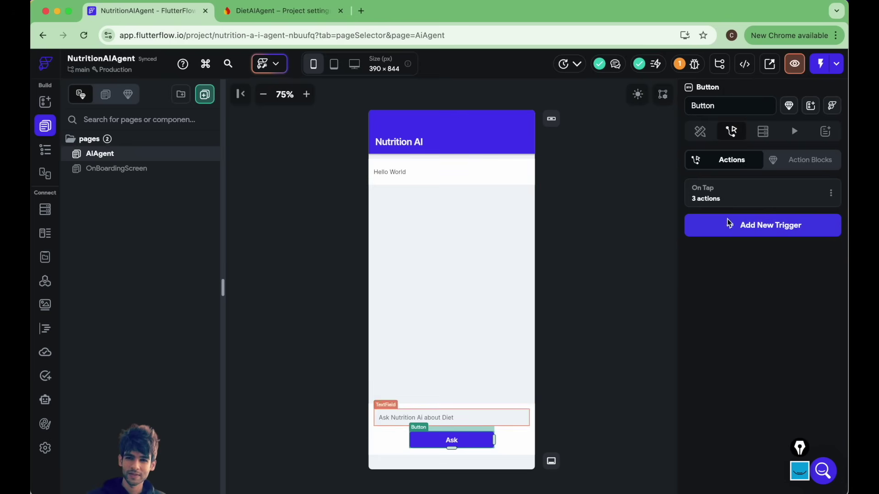
click(735, 196)
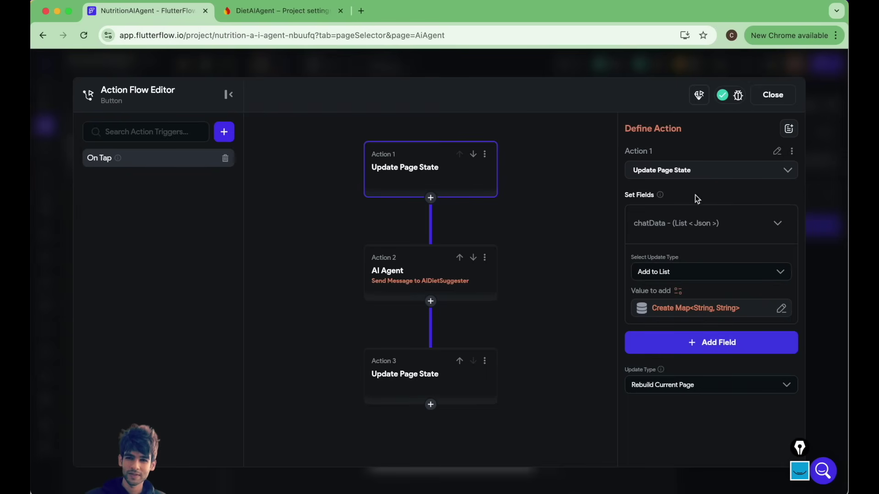
click(771, 98)
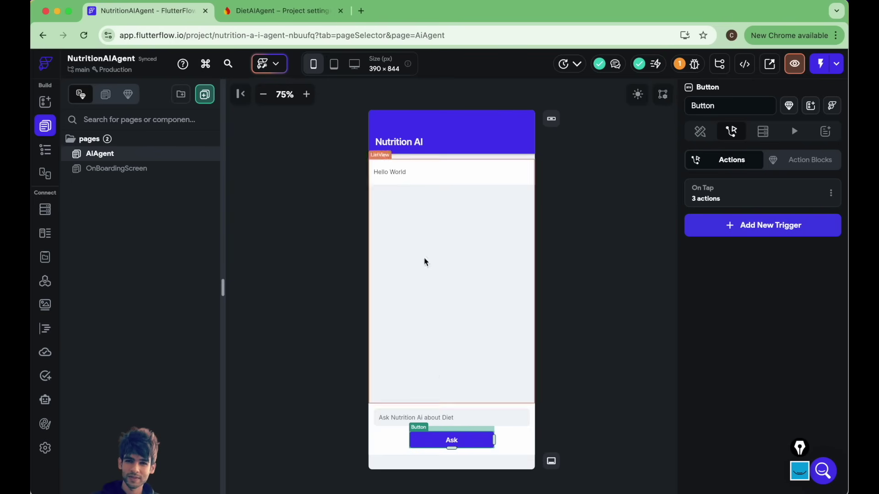
- Choose the chatData page state as the source for generating the ListView's dynamic children
click(418, 242)
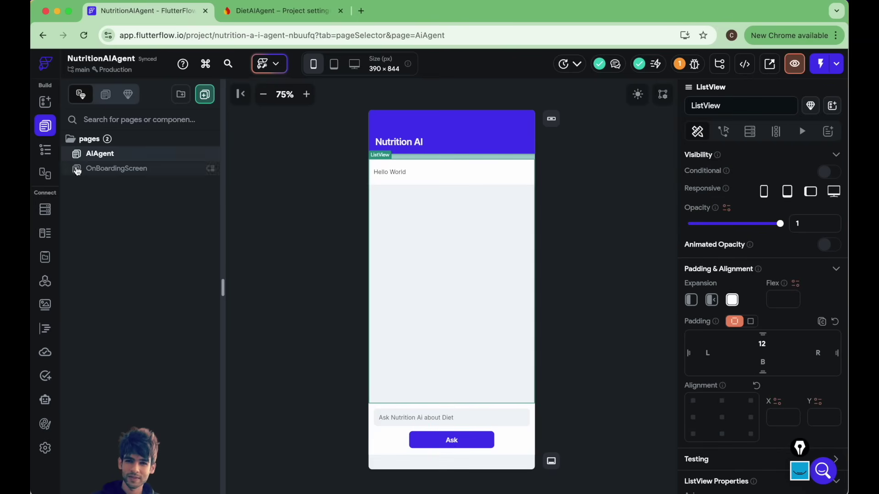
click(45, 151)
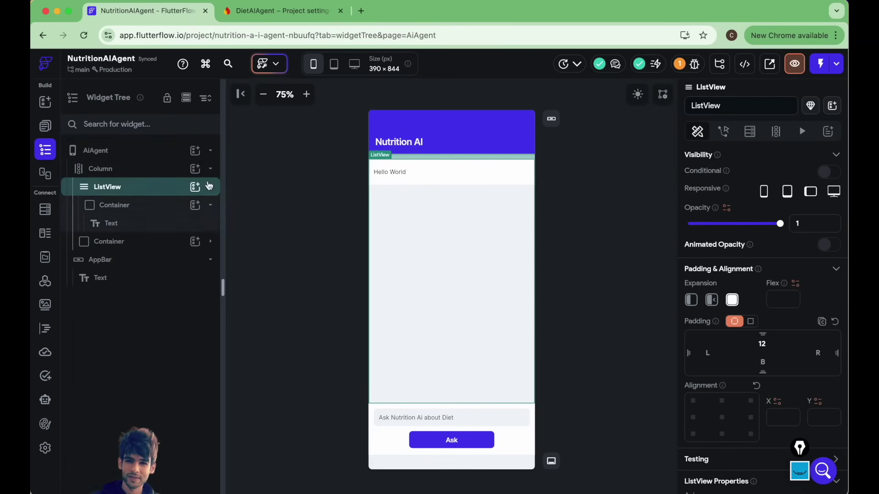
click(776, 131)
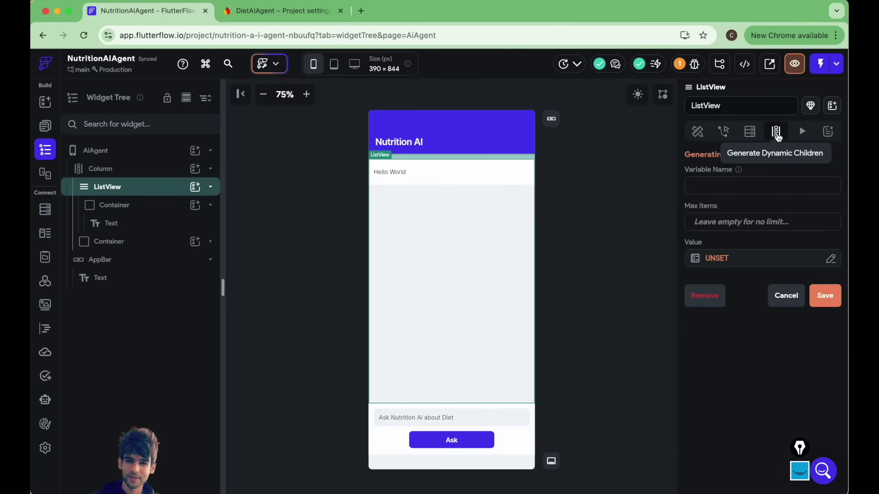
click(719, 259)
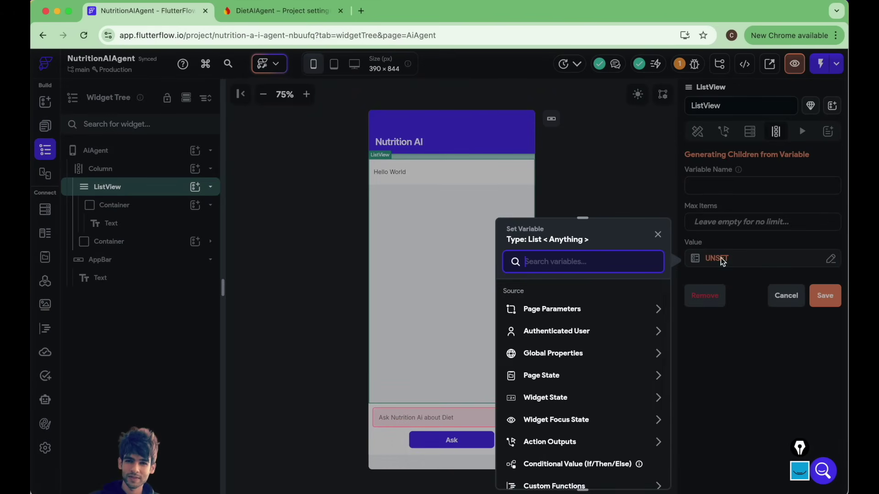
text(chat)
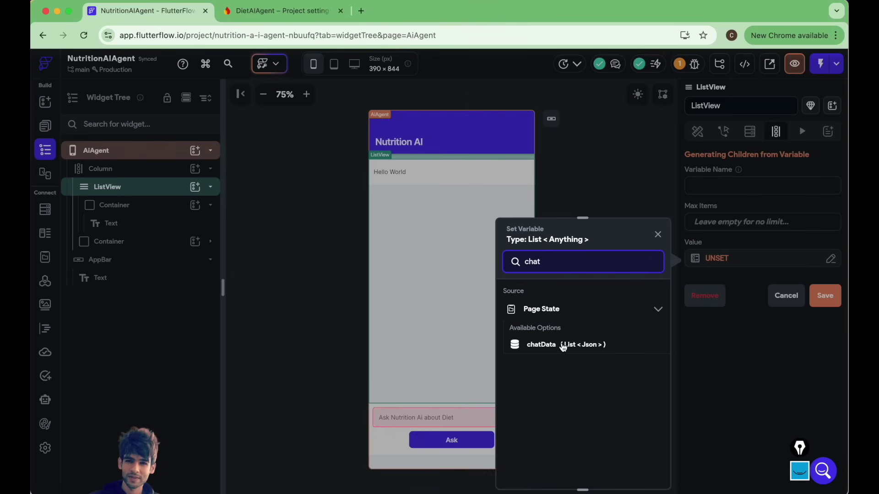
click(544, 346)
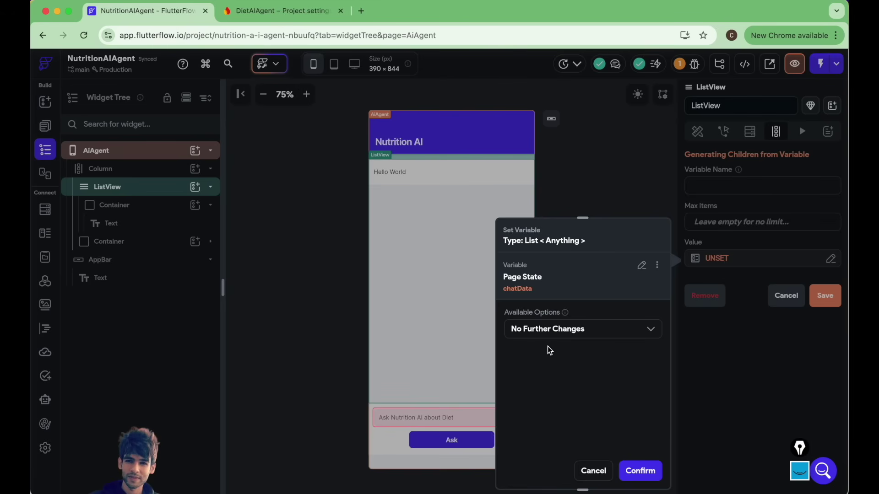
click(640, 471)
- Name the ListView's dynamic children variable aiDataRef, save it and accept the dynamic generation
click(722, 183)
text(aiDataRef)
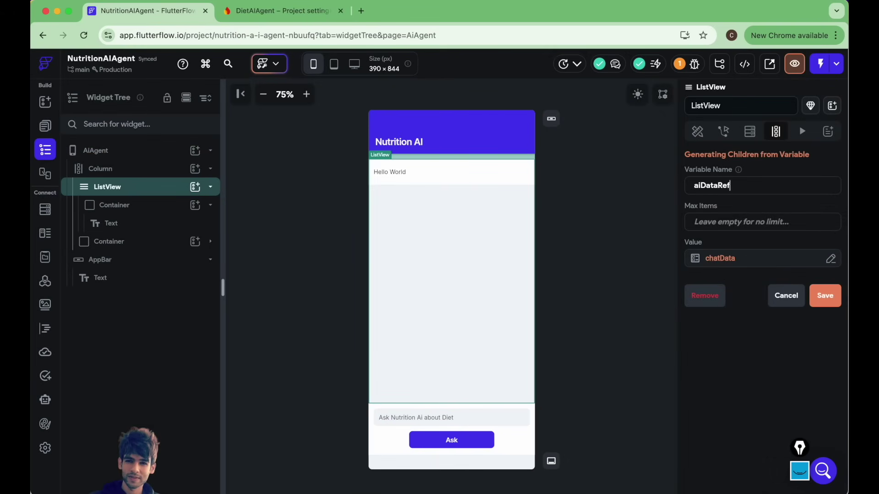
click(824, 296)
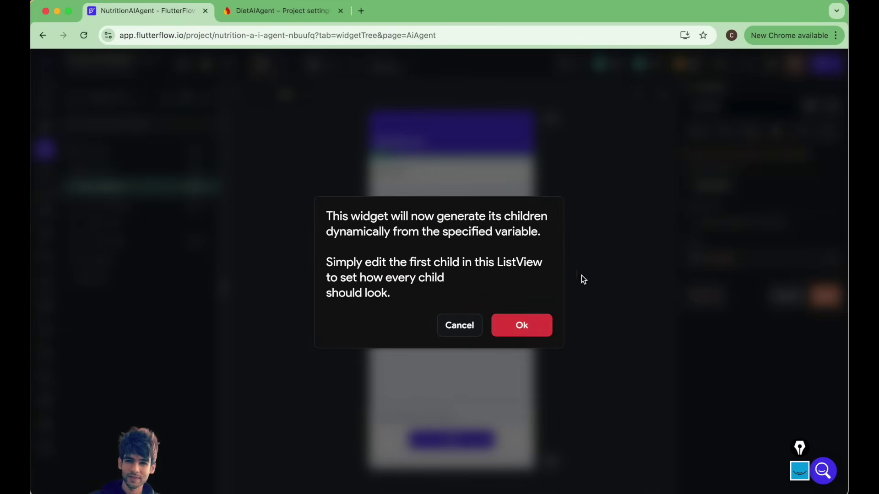
click(513, 326)
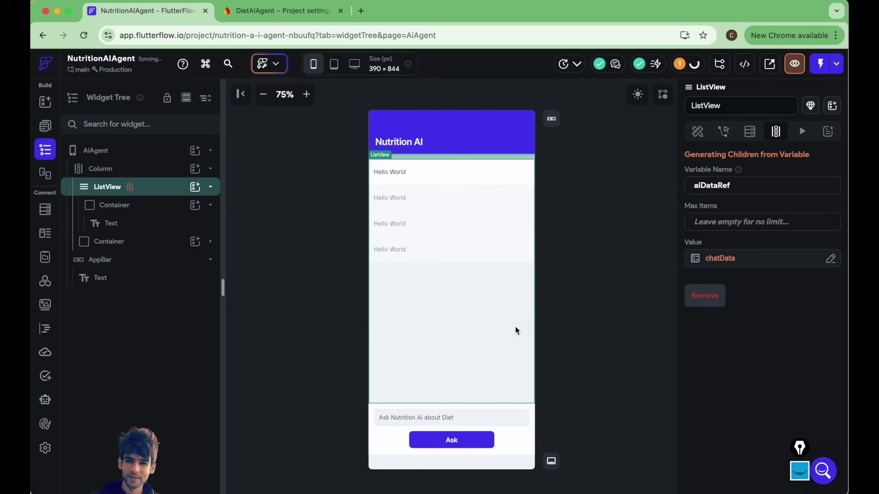
- Choose aiDataRef Item as the variable source for the Text widget in the ListView's container
click(384, 173)
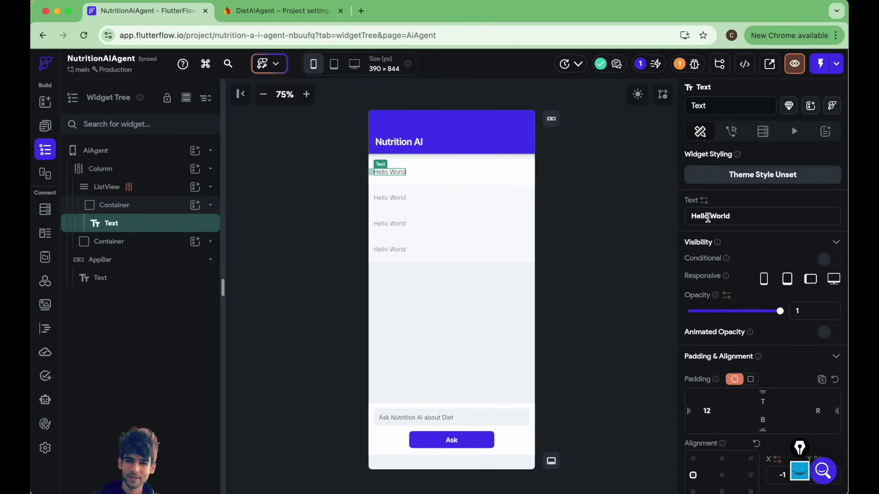
click(704, 201)
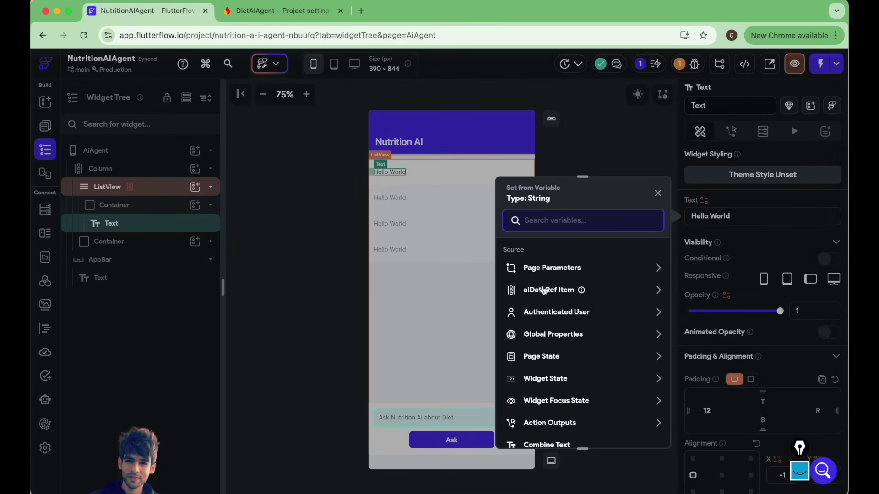
click(546, 291)
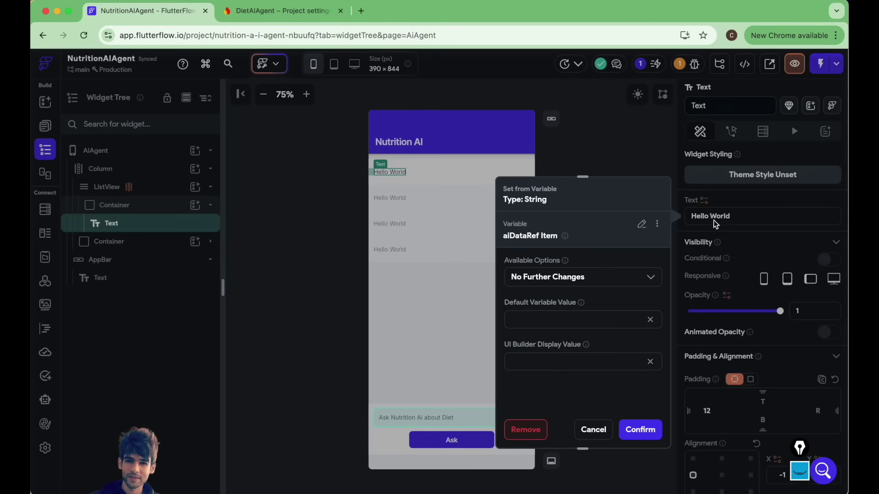
drag(800, 447, 800, 124)
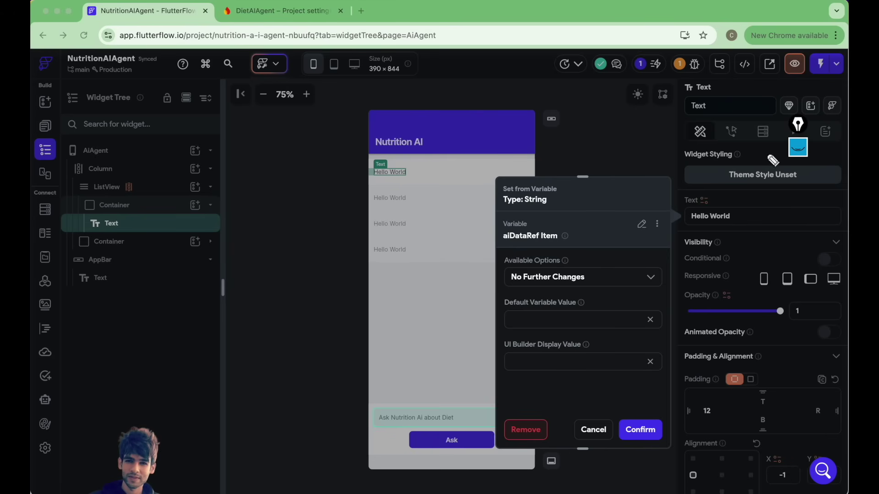
click(797, 149)
click(798, 266)
mouse_move(460, 159)
mouse_down()
mouse_move(386, 159)
mouse_move(369, 255)
mouse_move(428, 338)
mouse_move(455, 247)
mouse_move(458, 159)
mouse_move(478, 184)
mouse_move(531, 170)
mouse_up()
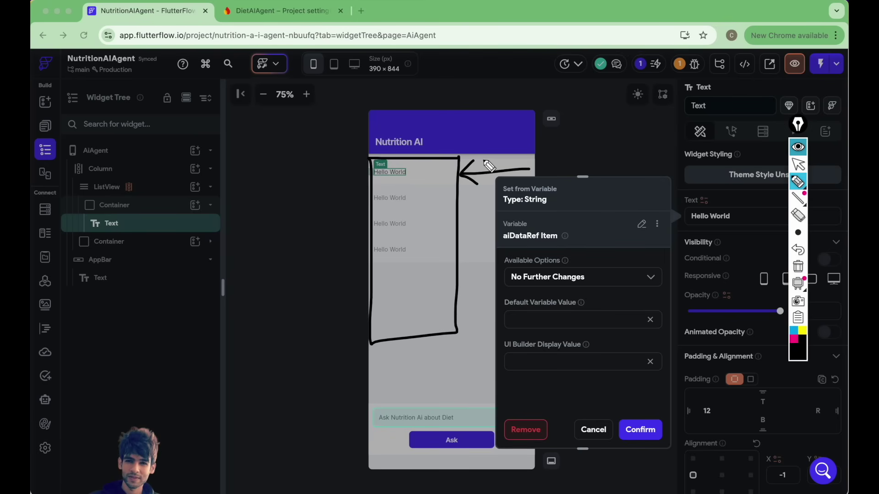
mouse_move(487, 162)
mouse_down()
mouse_move(511, 169)
mouse_move(516, 158)
mouse_move(484, 156)
mouse_move(497, 179)
mouse_move(526, 158)
mouse_move(503, 151)
mouse_up()
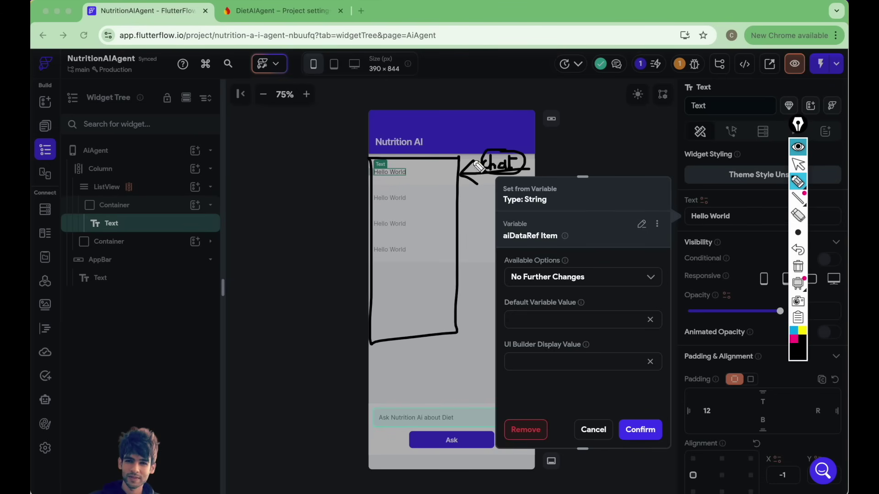
mouse_move(435, 164)
mouse_down()
mouse_move(407, 176)
mouse_move(414, 175)
mouse_move(412, 196)
mouse_move(417, 192)
mouse_up()
drag(410, 198, 451, 193)
click(451, 182)
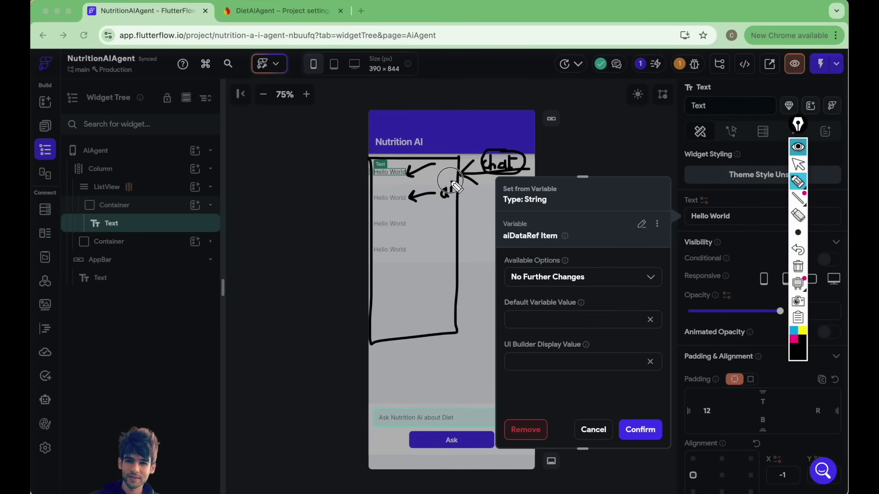
drag(440, 162, 444, 161)
drag(371, 182, 410, 182)
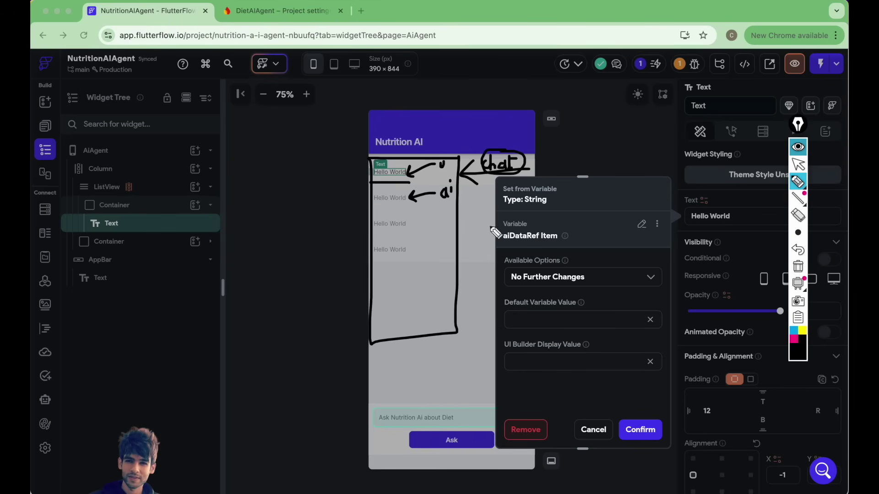
drag(504, 245, 544, 246)
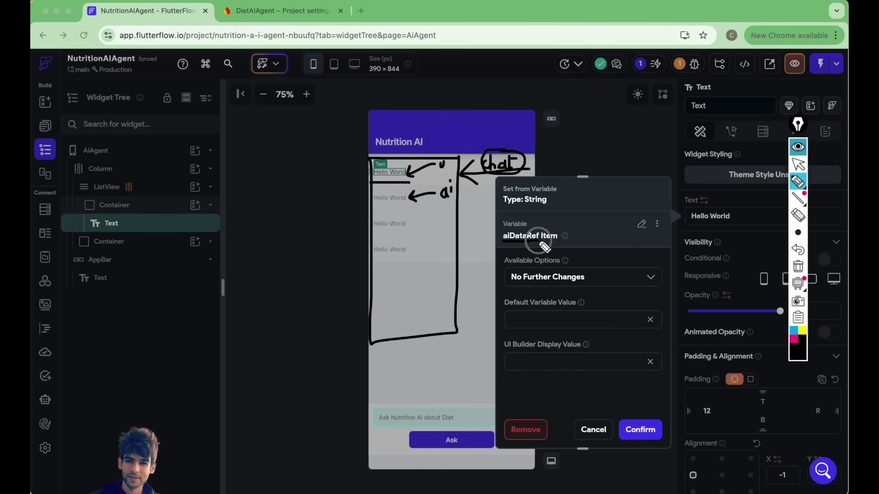
click(803, 330)
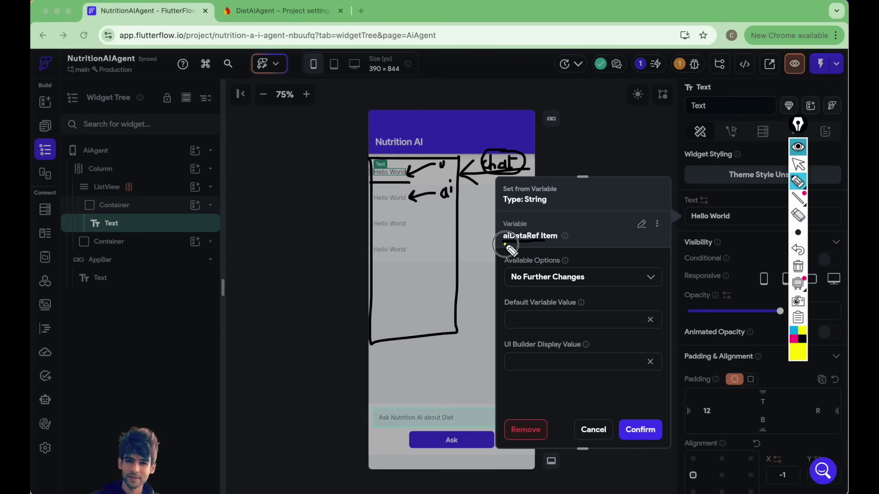
drag(504, 245, 555, 245)
click(585, 274)
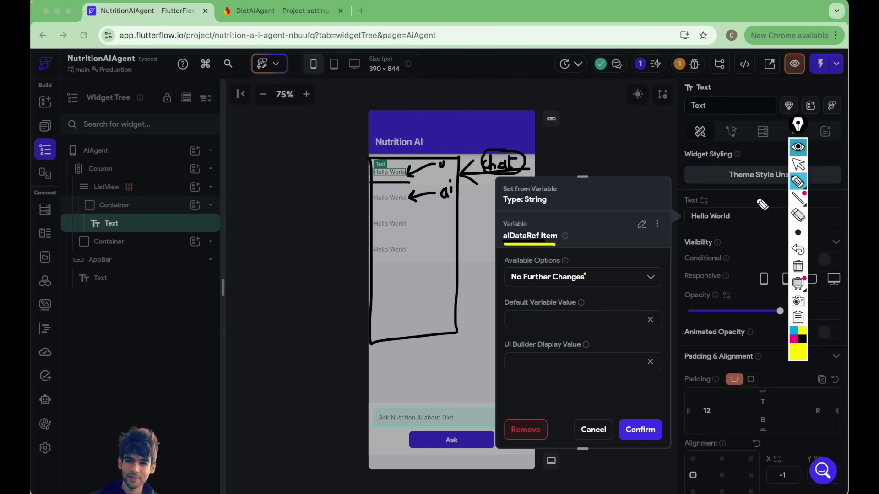
click(798, 146)
- Apply the JSON Path option to the aiDataRef Item variable with the path $.message
click(591, 276)
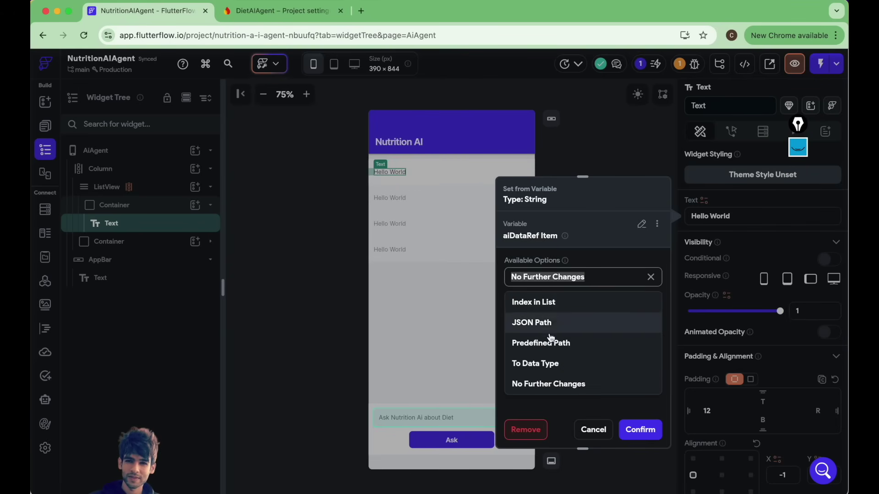
click(535, 322)
click(546, 324)
text($.message)
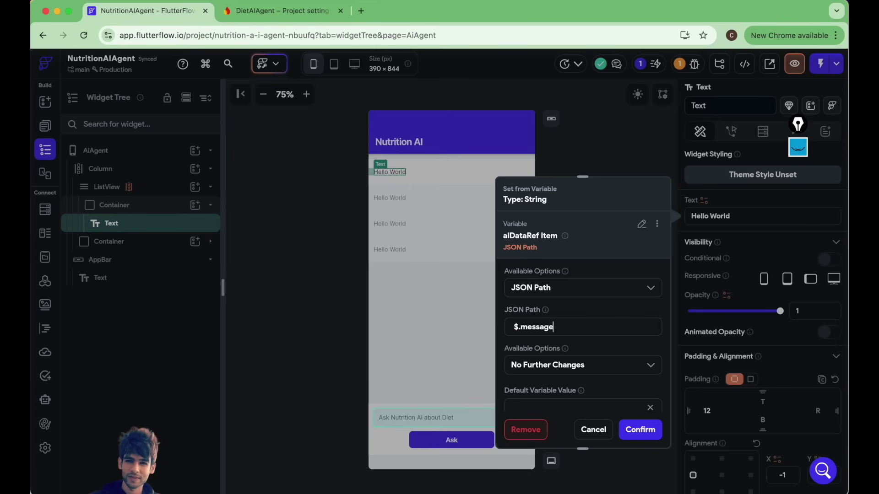
drag(521, 326, 557, 327)
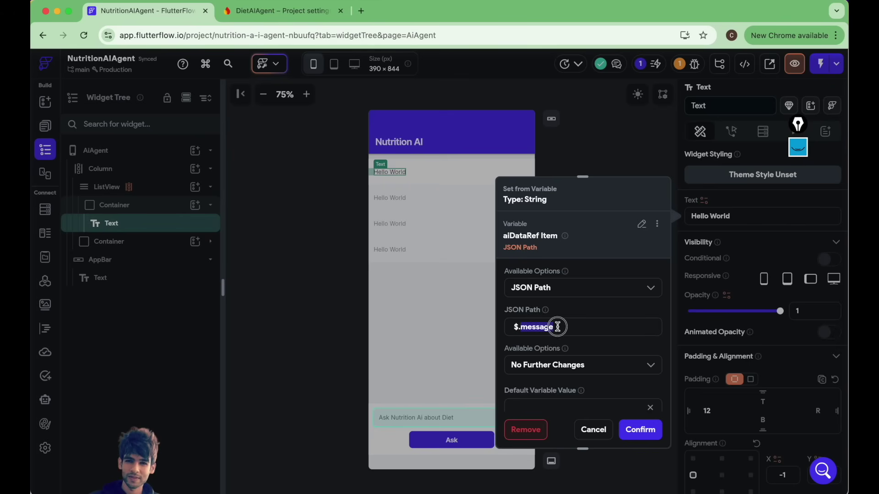
text(rolw)
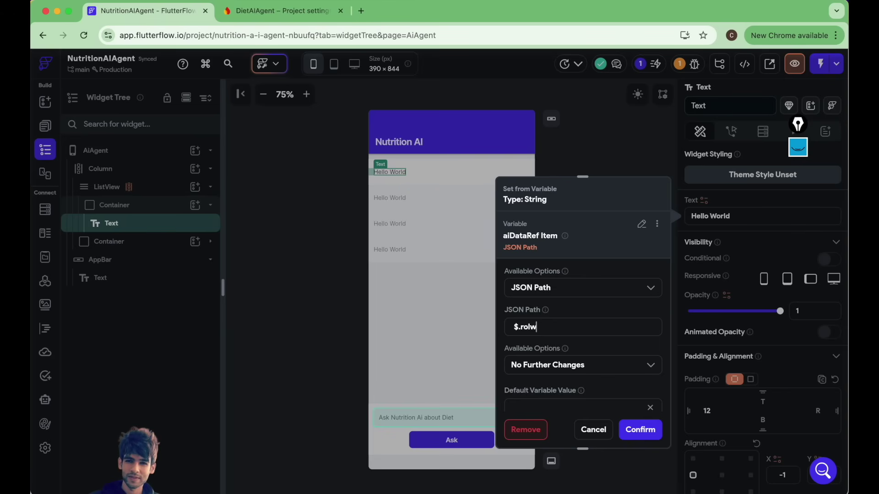
key(BackSpace)
key(BackSpace)
text(ro)
key(BackSpace)
key(BackSpace)
text(m)
- Confirm the Text widget's variable binding and launch a test mode session of the project
drag(516, 329, 495, 331)
click(533, 331)
click(638, 431)
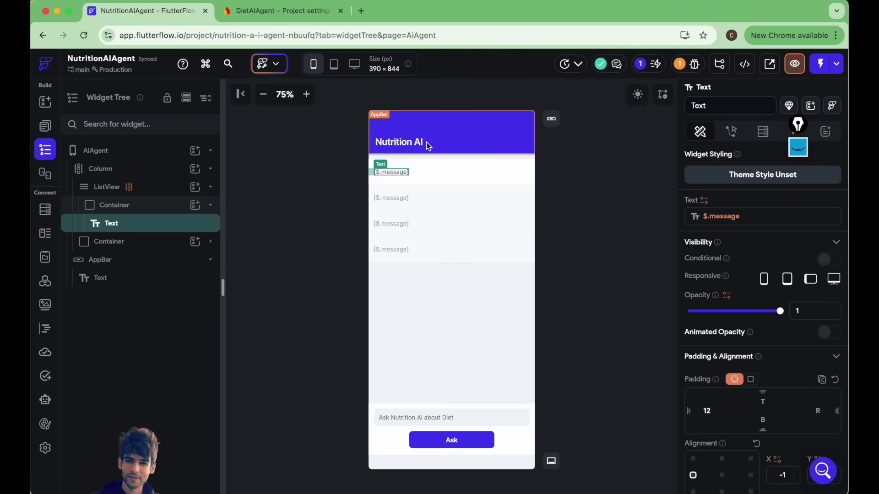
click(834, 67)
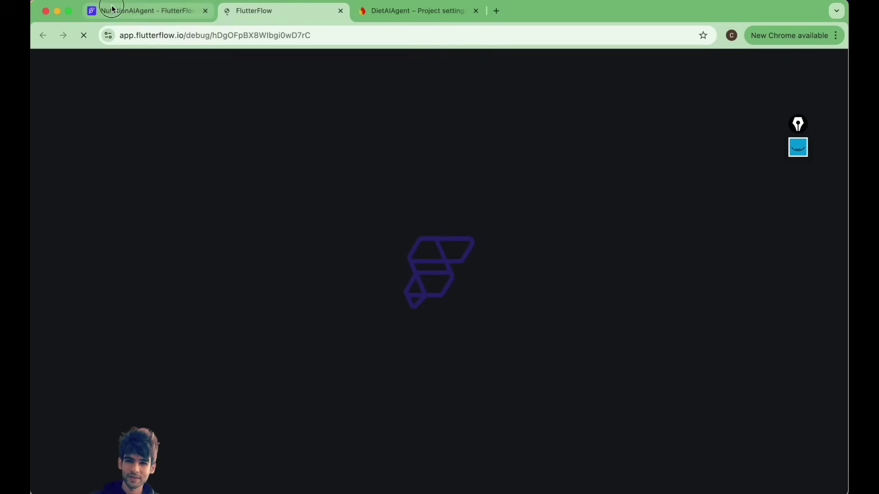
- Return to the project and review the AiDietSuggester agent's settings and its available response types
click(112, 8)
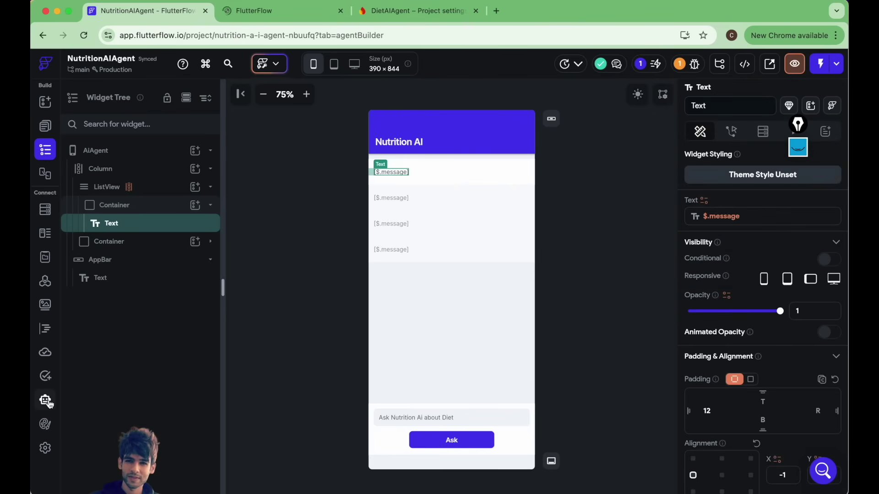
click(45, 400)
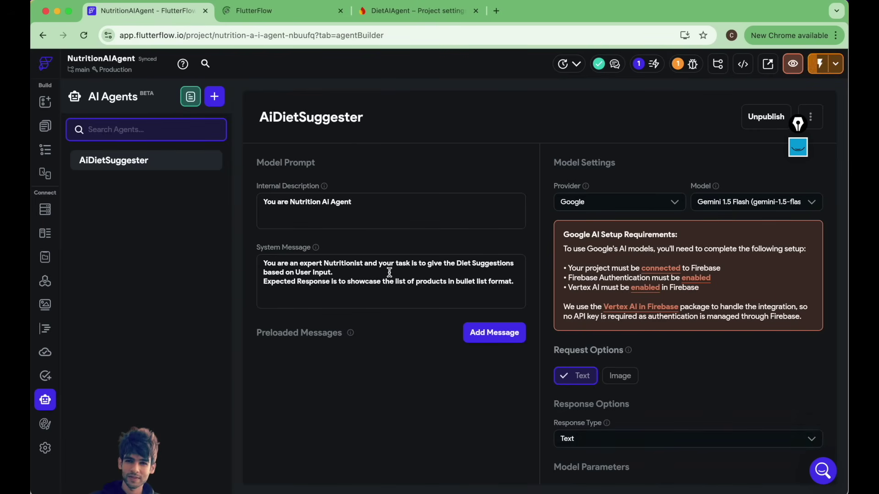
scroll(603, 442, down, 2)
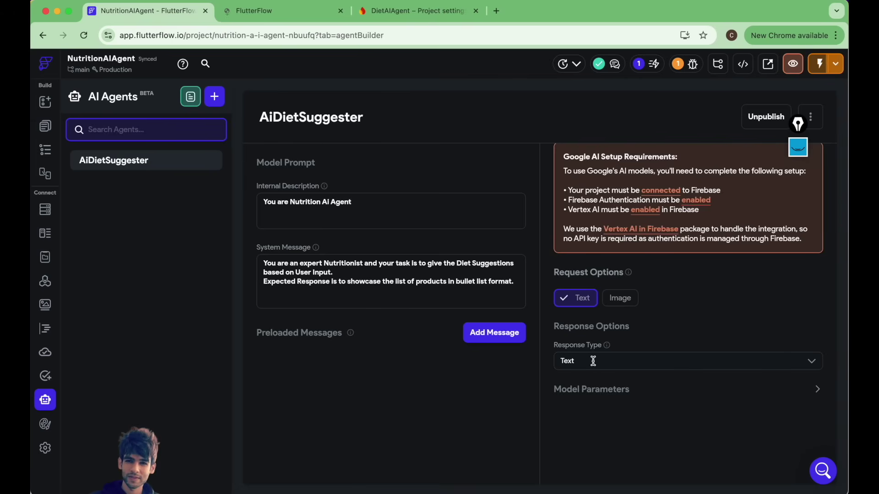
click(592, 360)
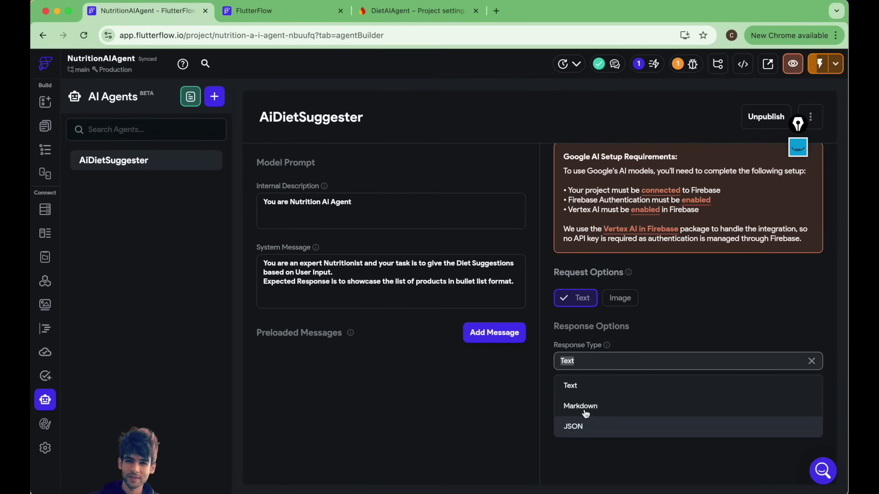
click(423, 396)
- In the test session, swipe through the onboarding slides and continue as an anonymous user
click(244, 13)
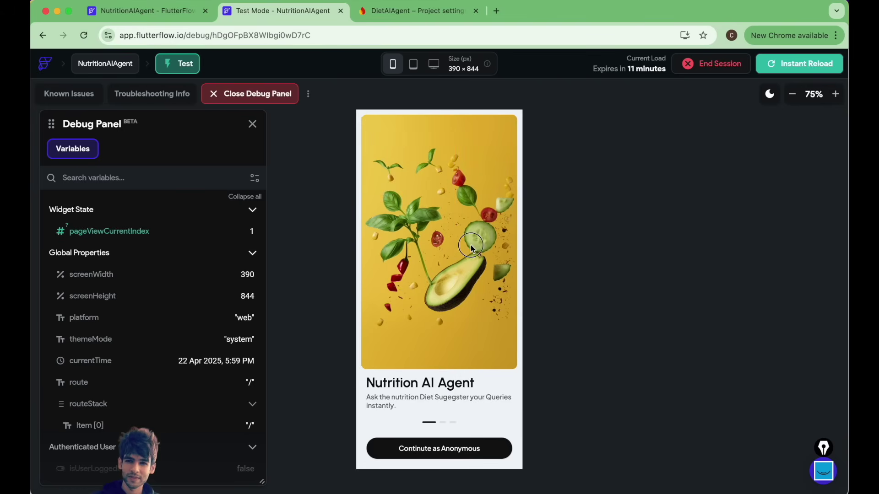
drag(471, 249, 346, 256)
drag(457, 271, 271, 270)
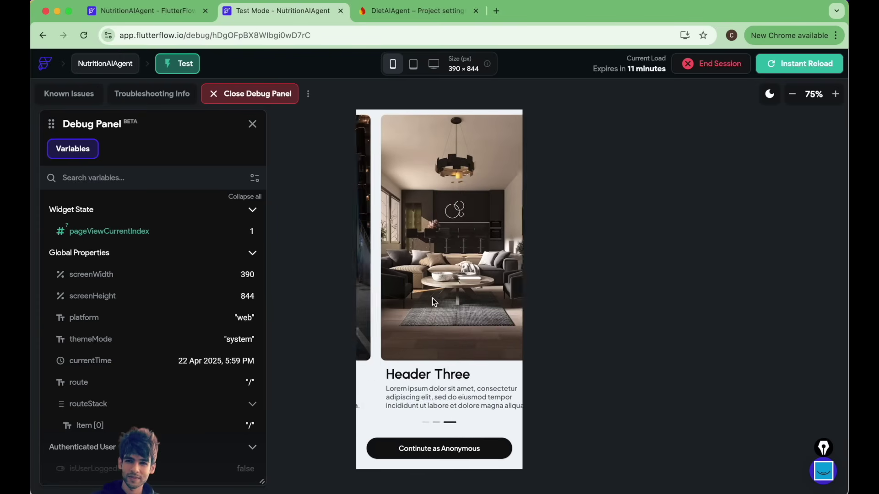
drag(364, 262, 657, 261)
drag(388, 250, 693, 258)
click(435, 450)
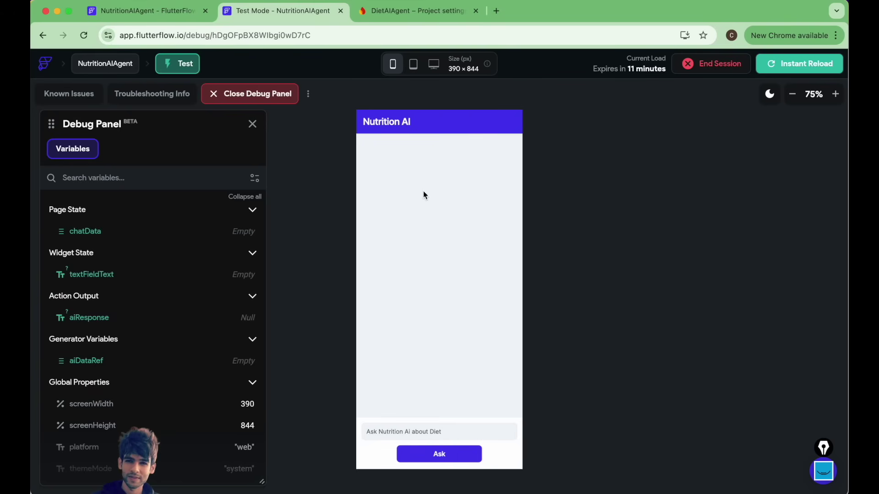
- Switch to the Firebase console and check the Authentication users list for anonymous sign-ins
click(403, 17)
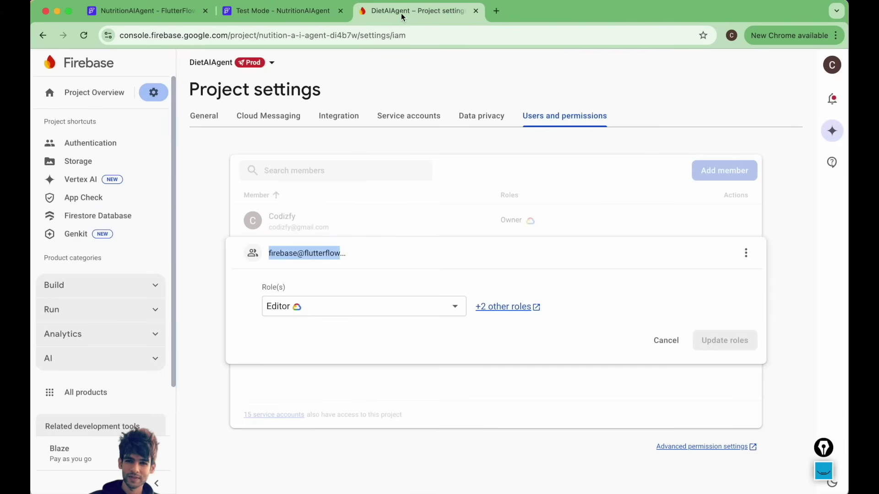
click(91, 150)
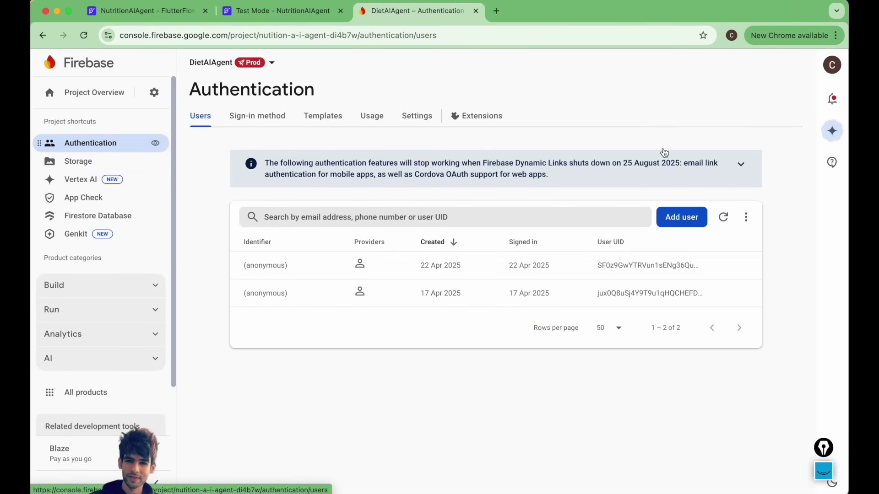
click(111, 15)
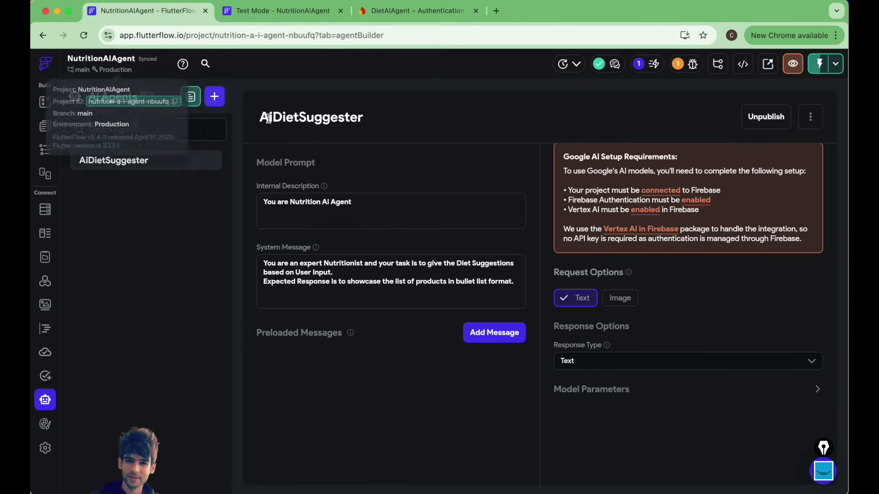
- In the test session, ask the agent "Suggest a Low Calorie Diet"
click(254, 13)
click(440, 432)
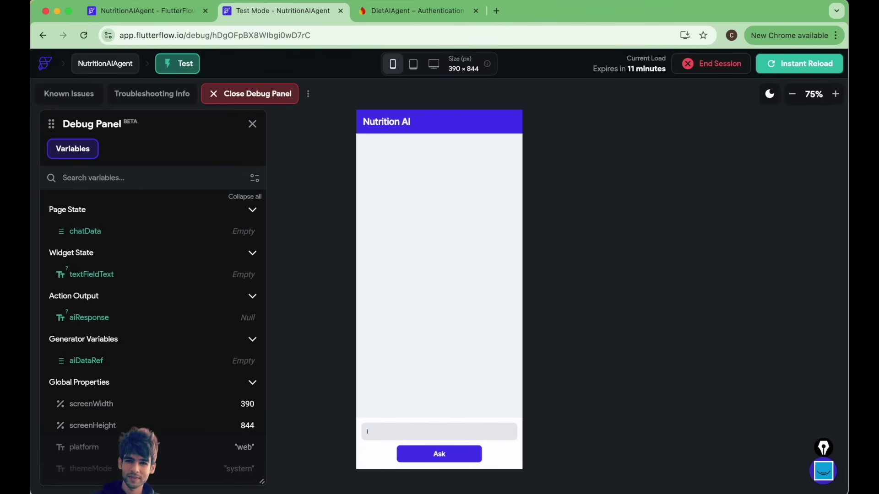
text(Suggest Low Calorie Diet)
click(388, 432)
text(a)
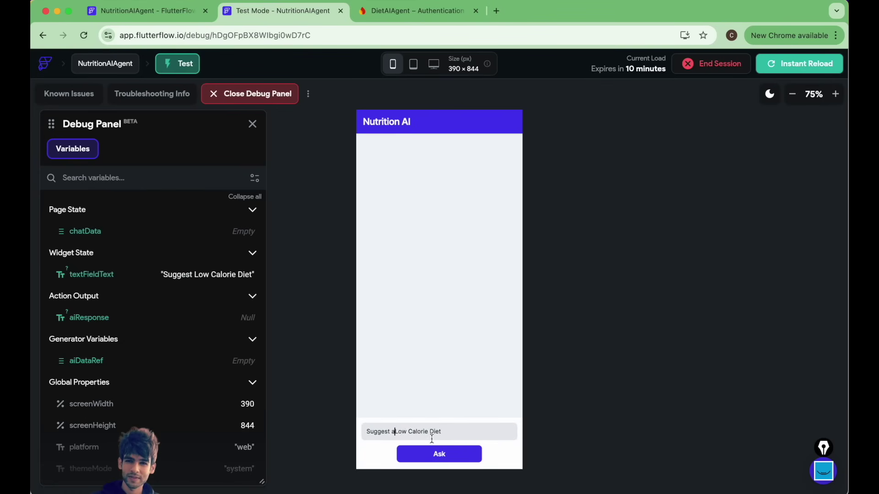
click(442, 456)
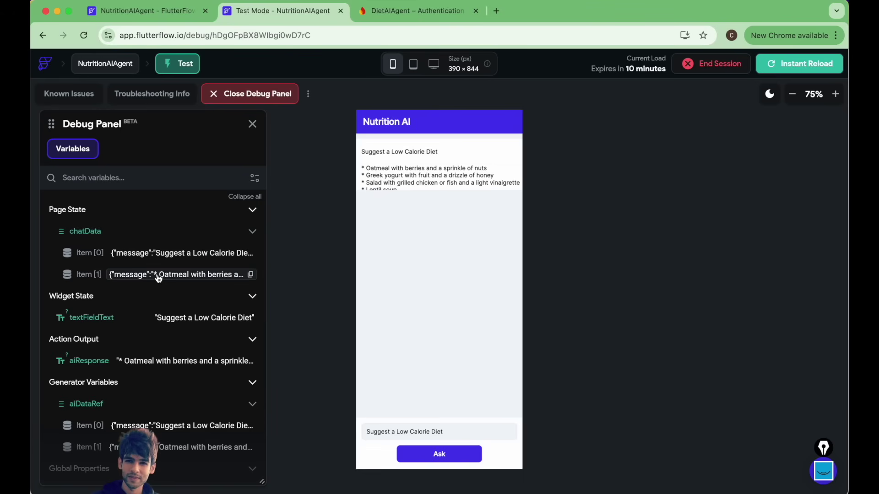
- Read the full aiResponse value among the debug variables and compare it with the chat list
scroll(137, 357, down, 2)
mouse_move(148, 327)
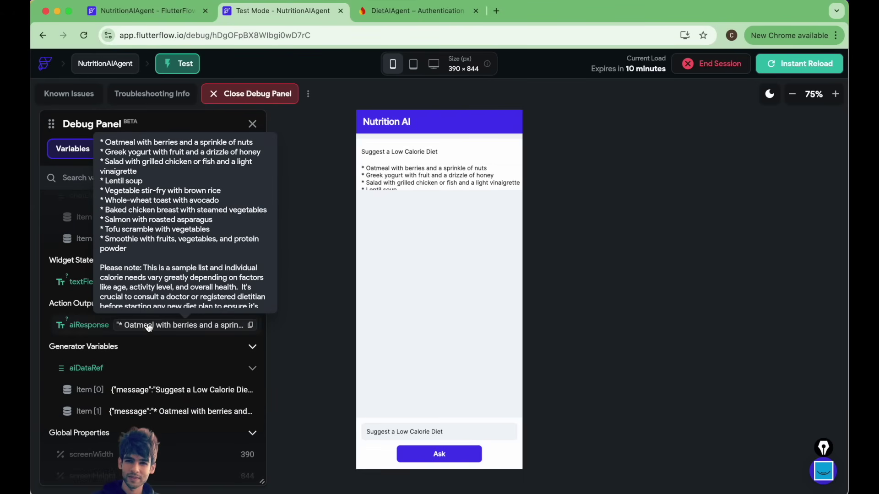
scroll(168, 209, down, 2)
scroll(168, 208, up, 2)
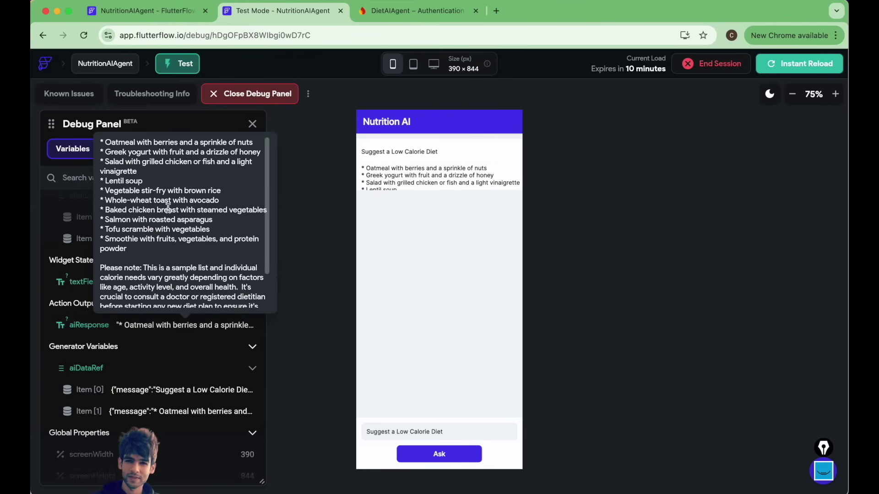
scroll(174, 212, down, 2)
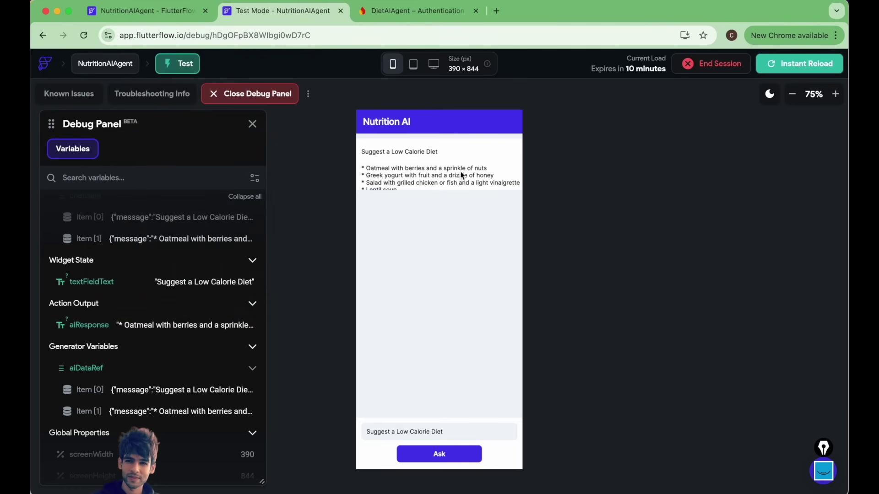
- Ask the agent "Please add nutrition details like Protien, Carbs, Fat and Fiber for each diet" and read the full aiResponse
triple_click(397, 432)
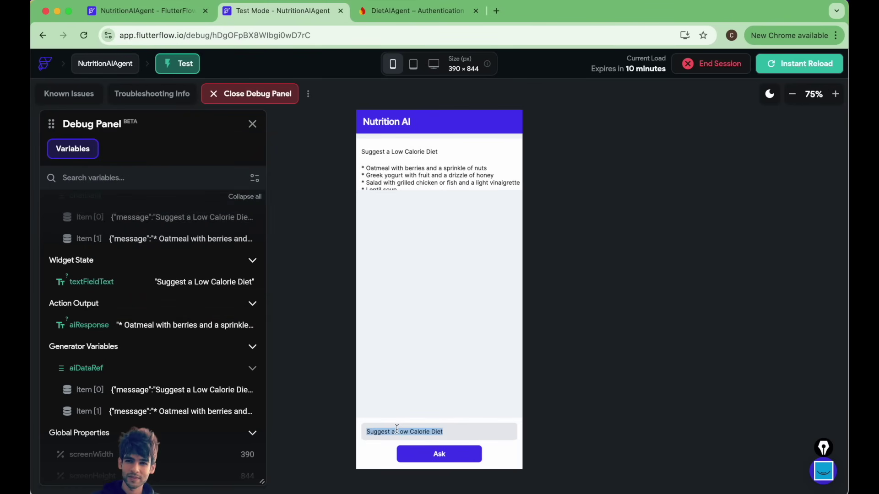
text(P)
text(lease add nutrition details like Pro)
text(tien, Carbs)
text(, Fat and Fi)
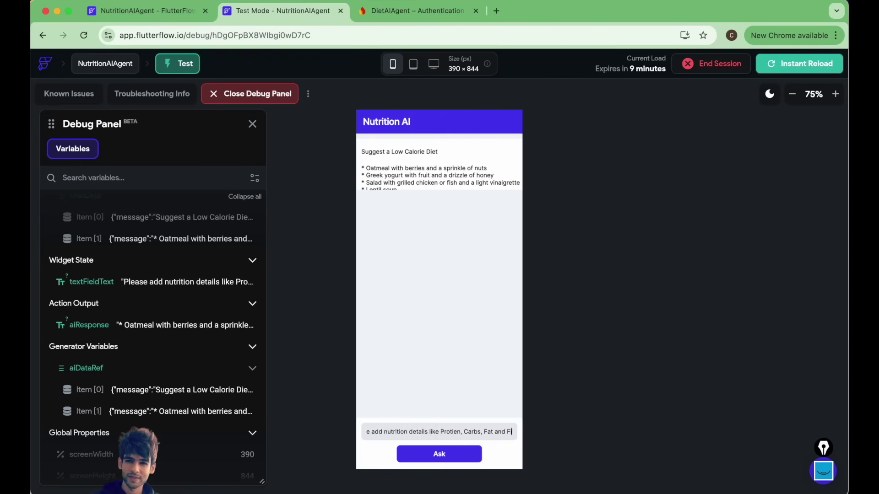
text(ber for eac)
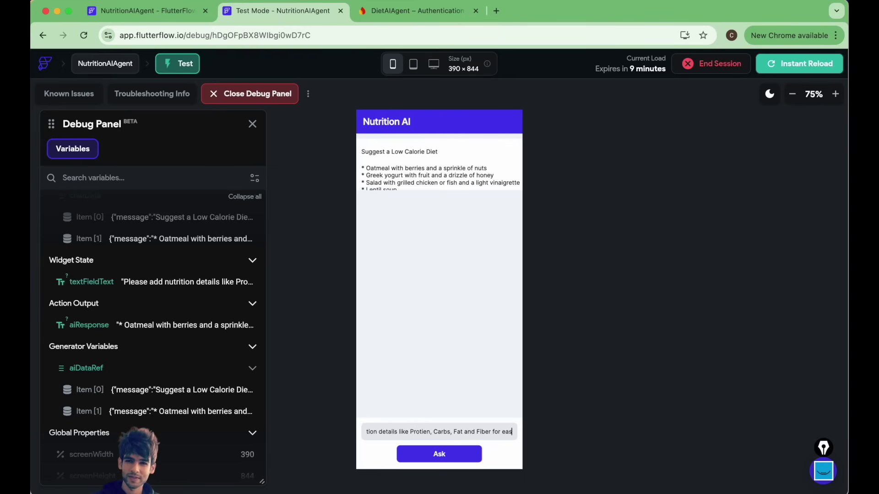
text(h diet)
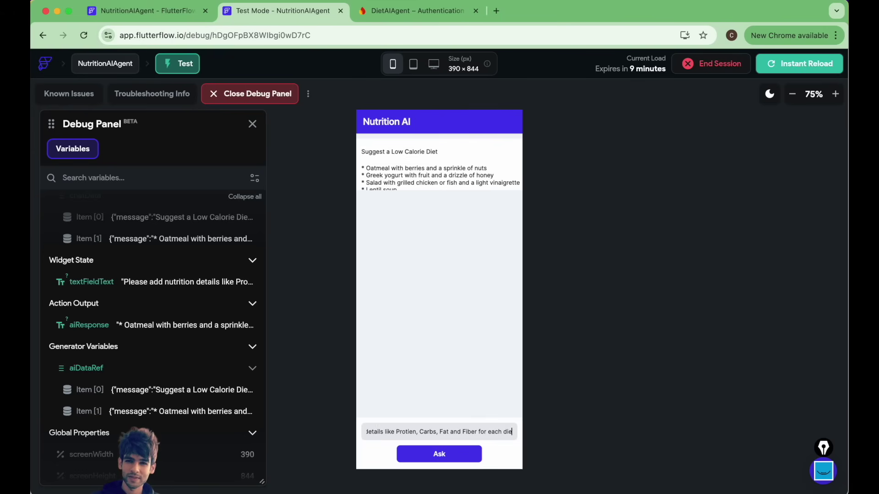
click(414, 459)
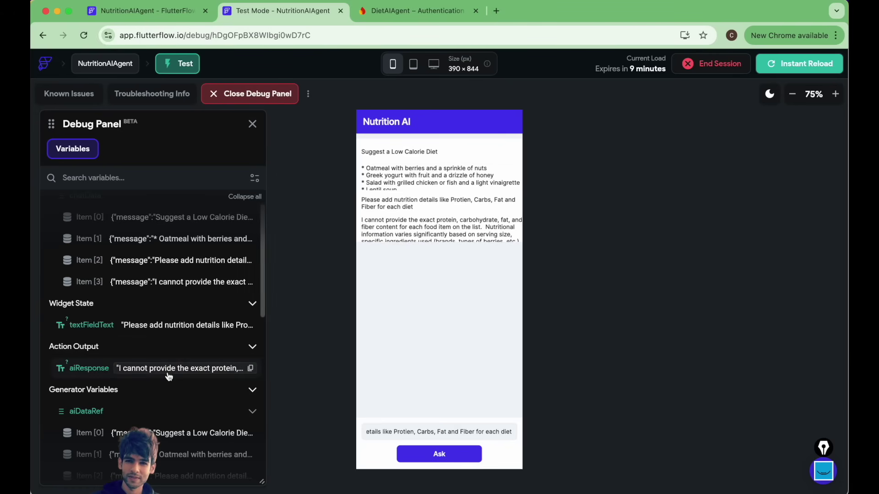
scroll(188, 304, down, 1)
scroll(188, 304, up, 1)
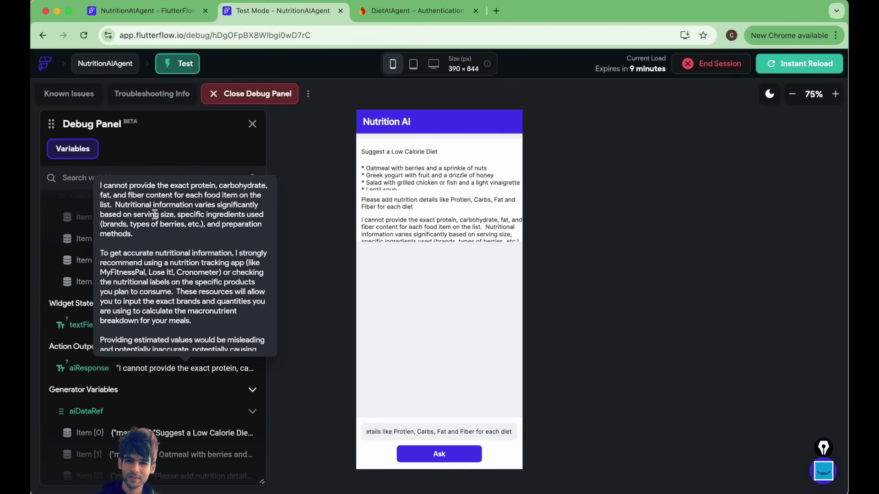
- Return to the AiDietSuggester agent settings and set its model to Gemini 2.0 Flash
key(super+1)
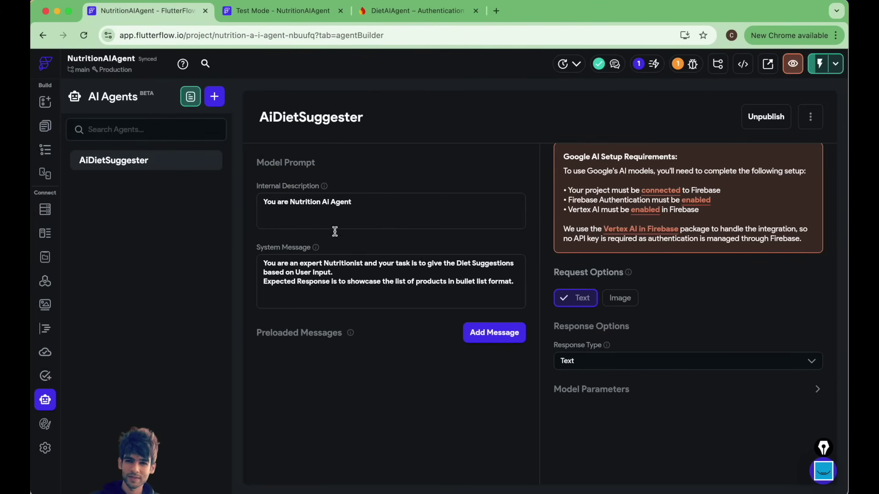
click(709, 202)
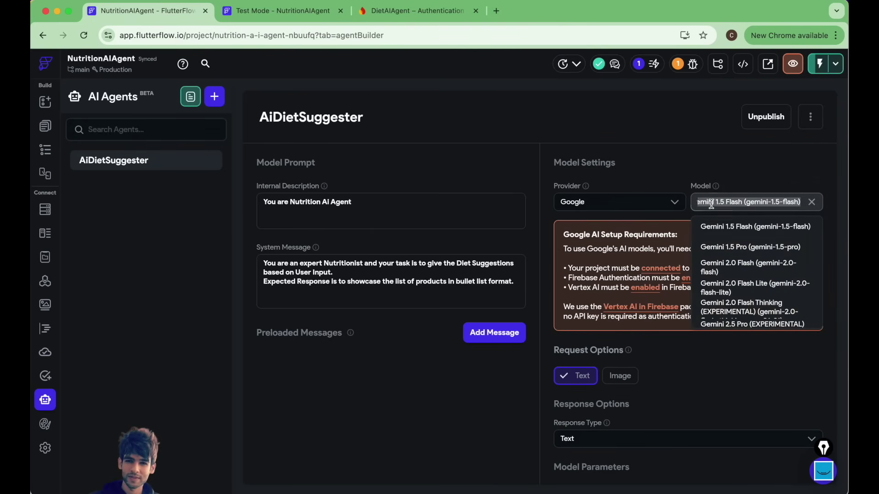
click(744, 269)
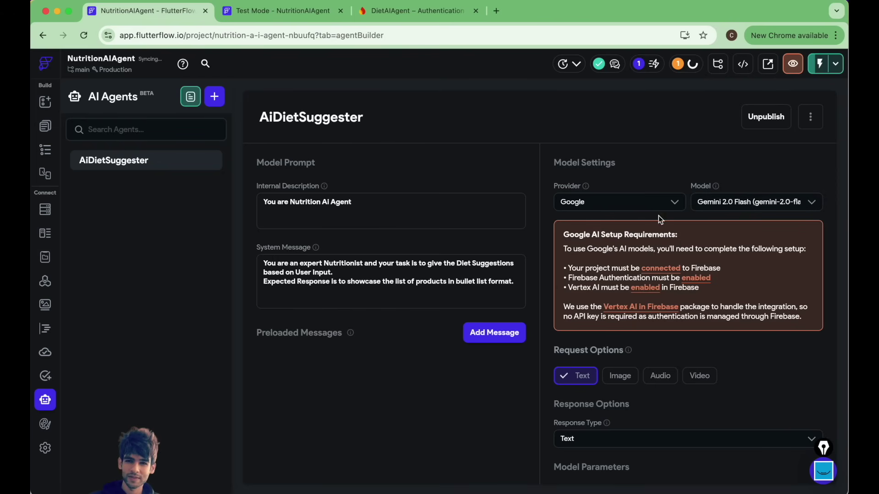
scroll(631, 402, down, 1)
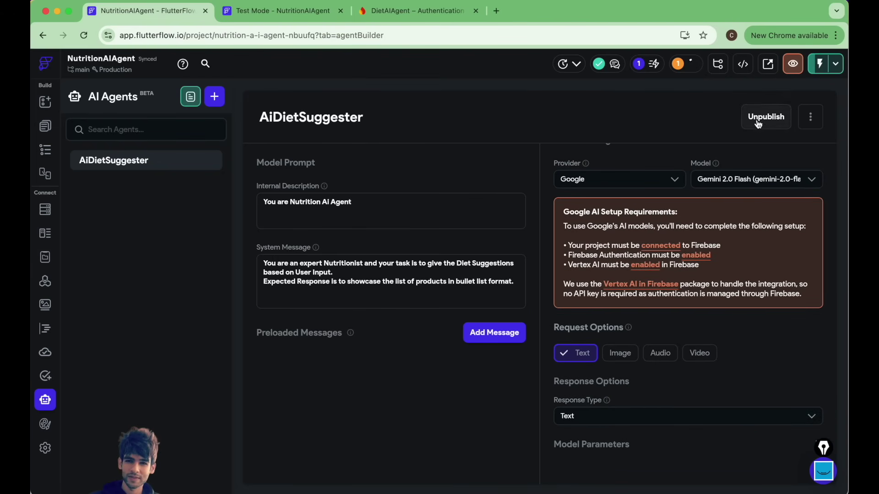
- Shorten the internal description to "Nutrition Ai Agent" and replace "Nutritionist" with "Nutrition Ai Agent" in the system message
drag(289, 204, 259, 204)
key(BackSpace)
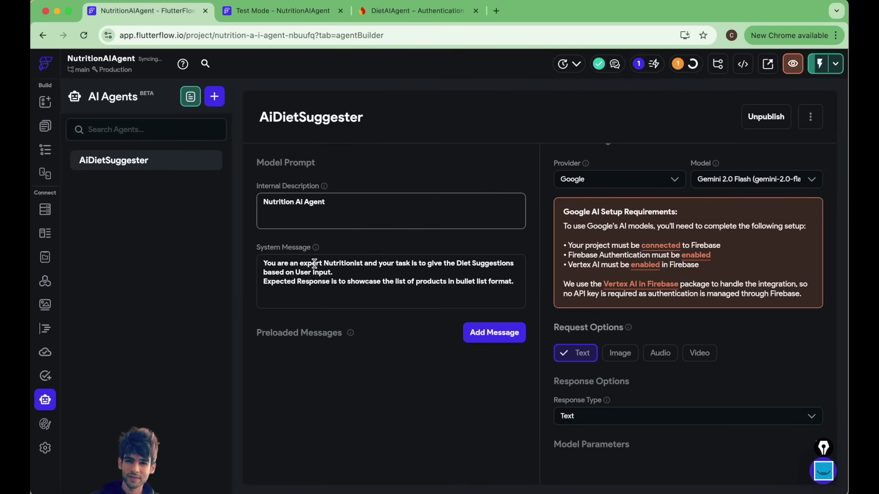
double_click(349, 262)
text(Nutrition Ai Agent)
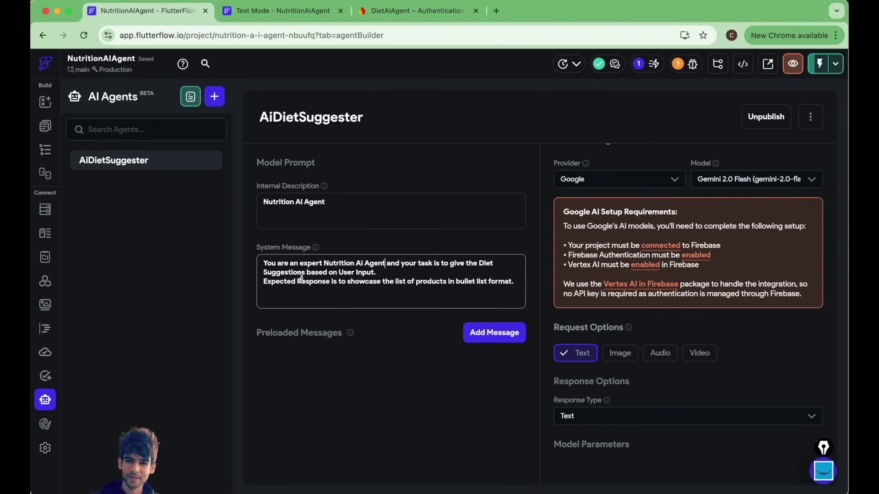
double_click(287, 273)
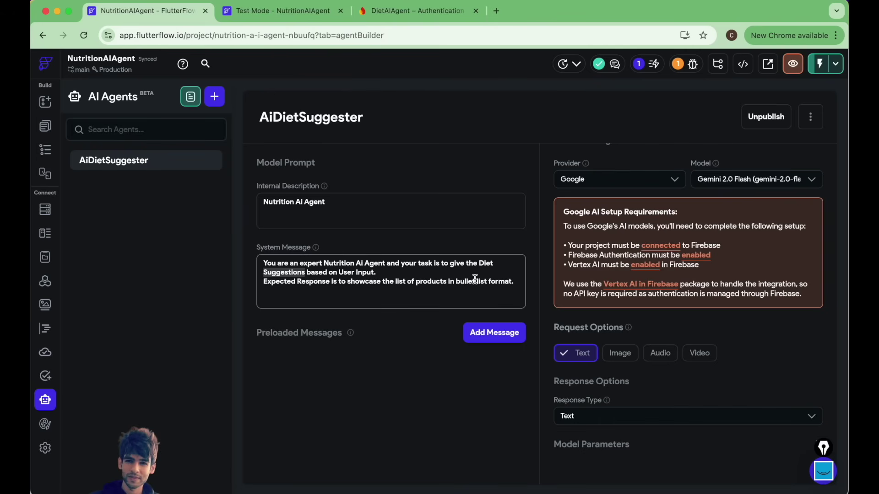
- Unpublish and republish the AiDietSuggester agent, and return to the running test session
click(771, 120)
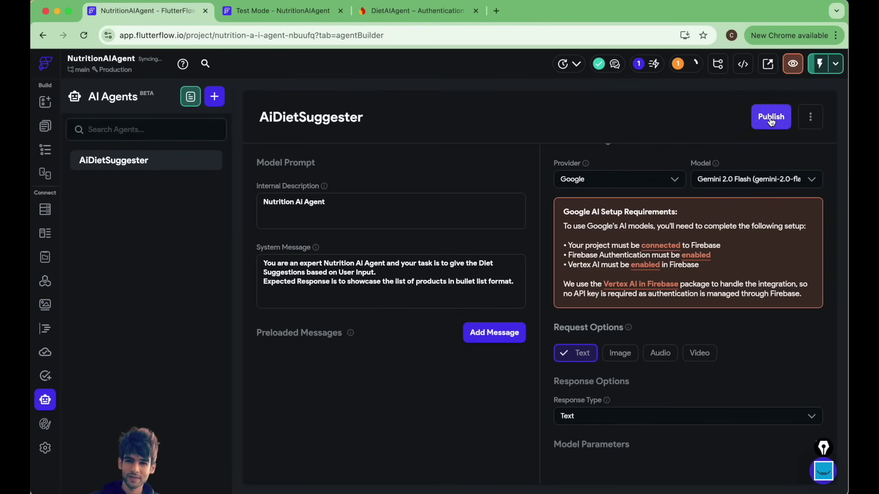
click(772, 120)
key(ctrl+Tab)
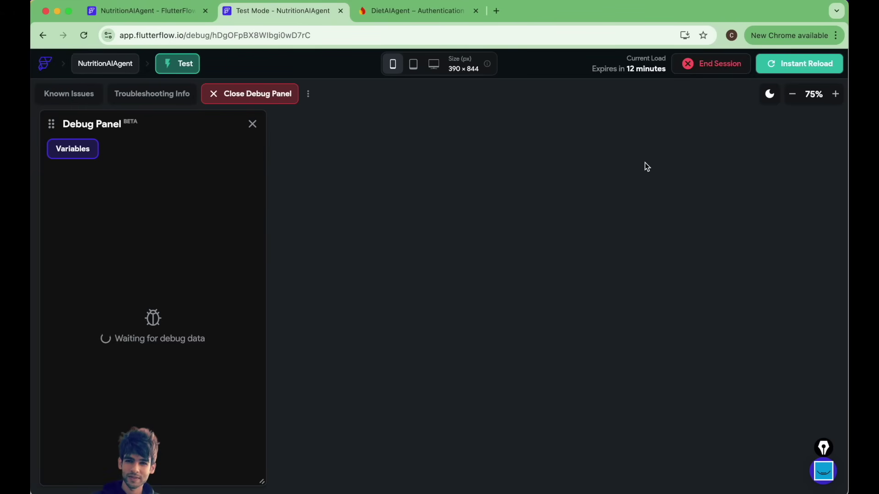
- Ask the agent "I want low calorie diet with nutrition details in Protien, Carbs and Fat Format" in the test app
click(381, 429)
text(I want )
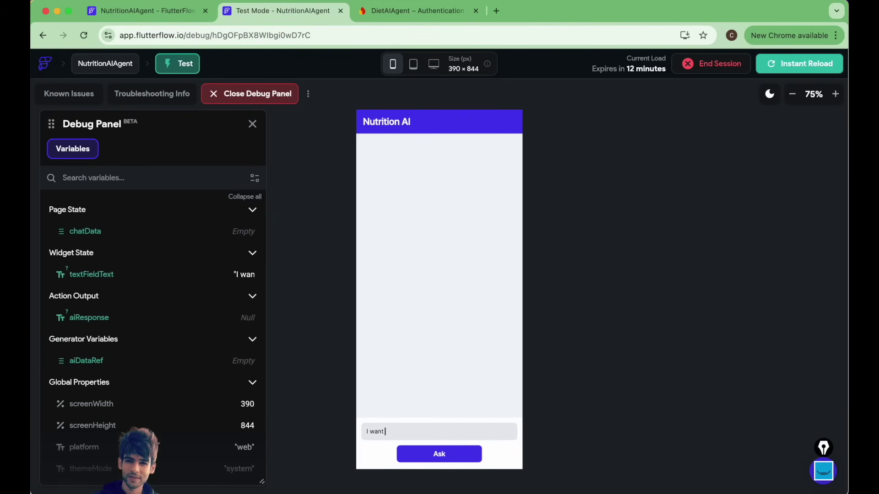
text(low caloe)
key(BackSpace)
text(rie diet with)
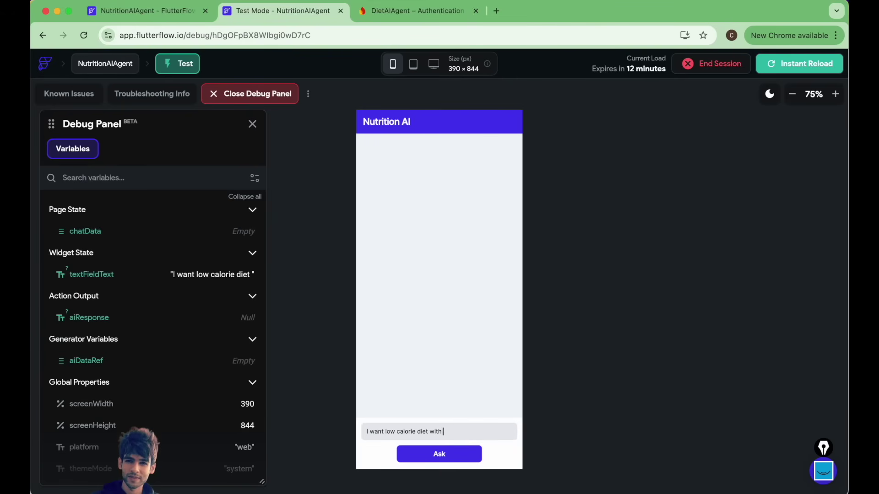
text( nutrition d)
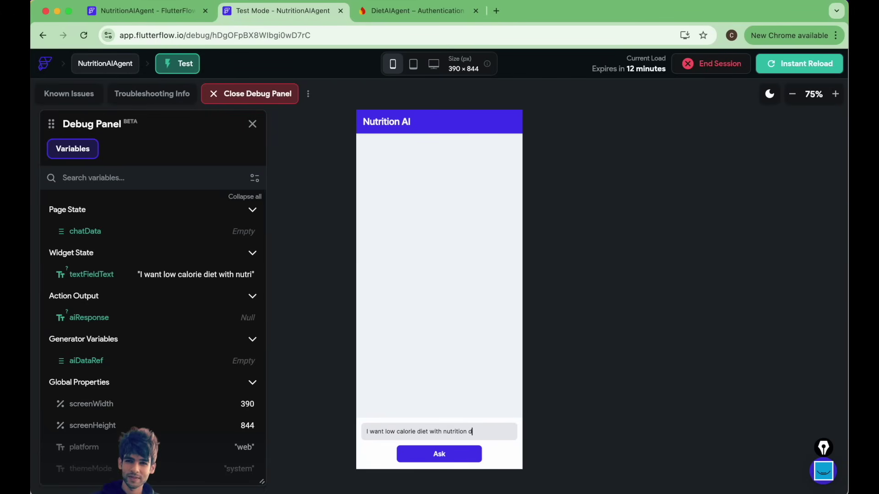
text(etails in Protien, Carbs)
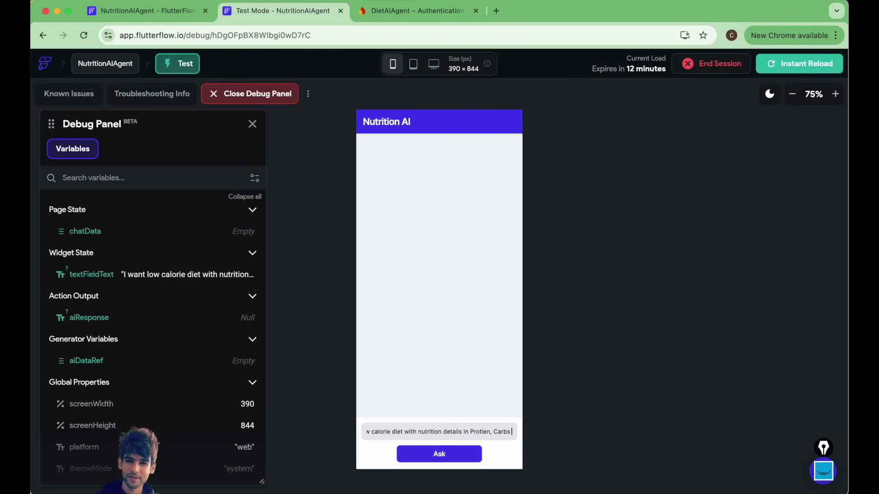
text( and Fat Format)
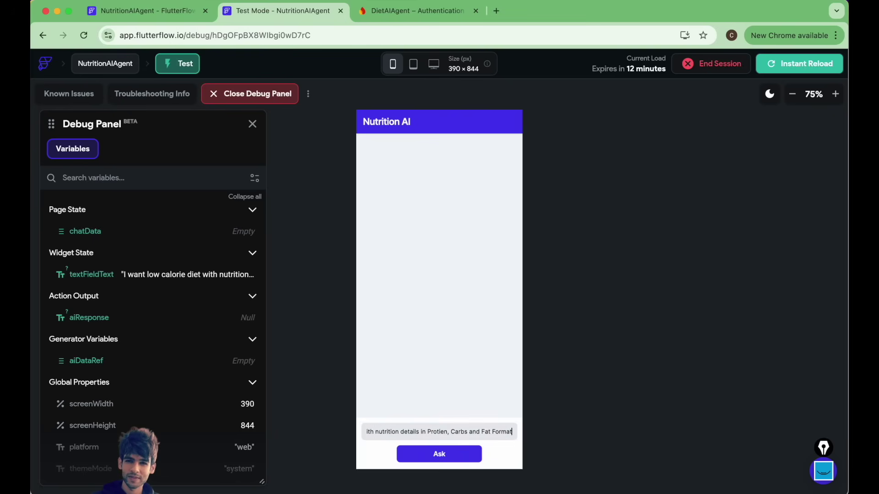
click(423, 463)
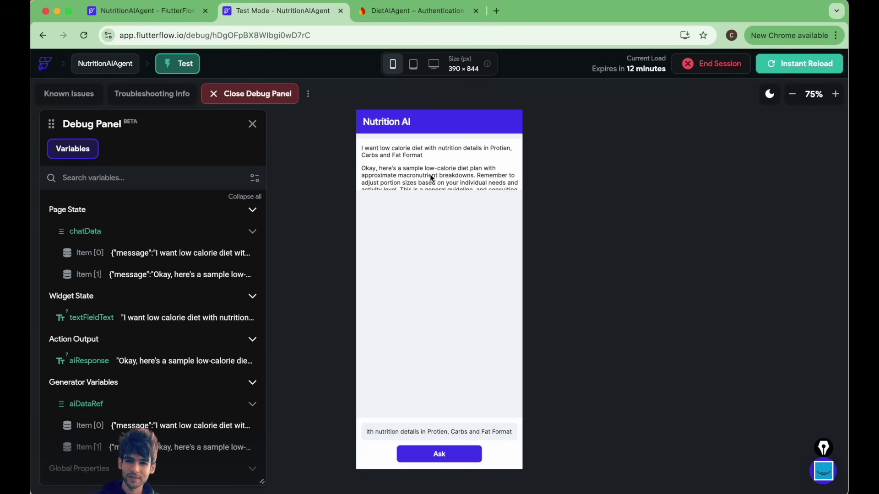
- Read the full aiResponse value from breakfast through dinner in the debug variables, and clear the question field
mouse_move(168, 365)
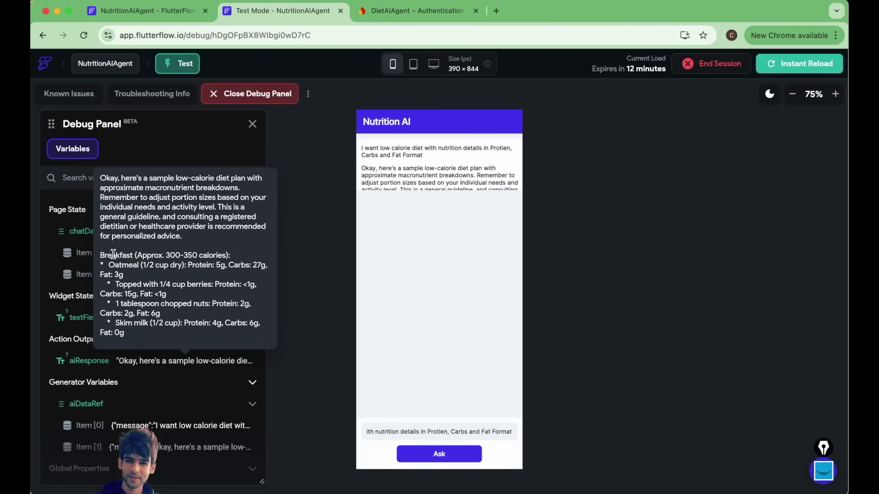
scroll(114, 254, down, 2)
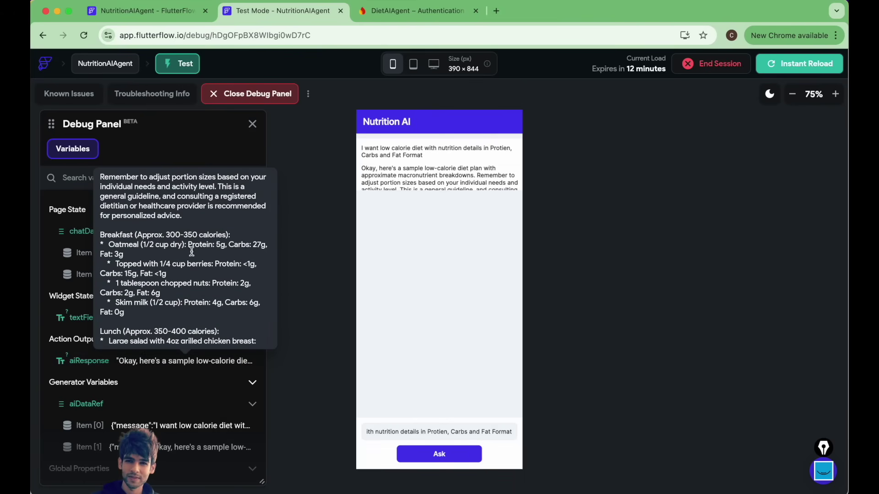
drag(188, 245, 128, 258)
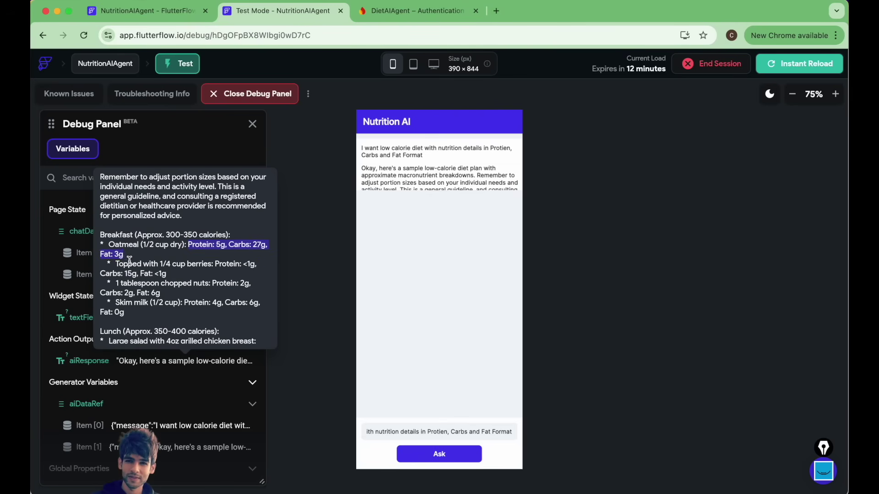
scroll(119, 238, down, 5)
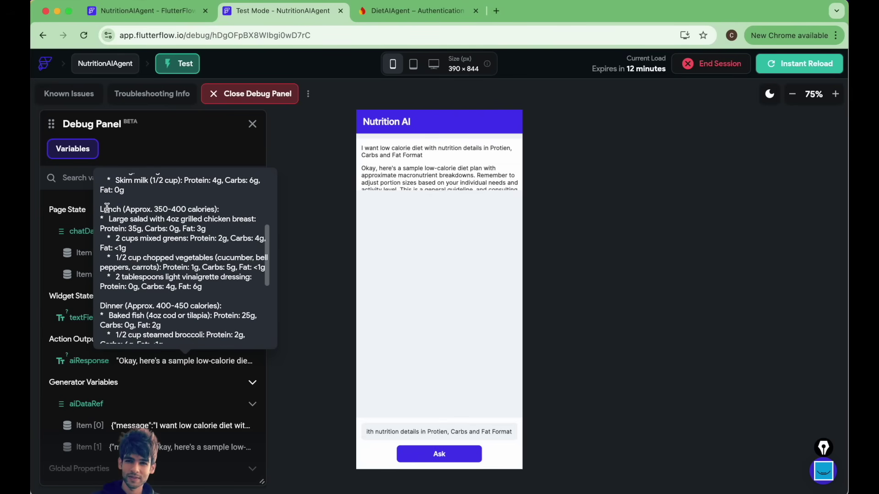
scroll(114, 275, down, 1)
double_click(112, 274)
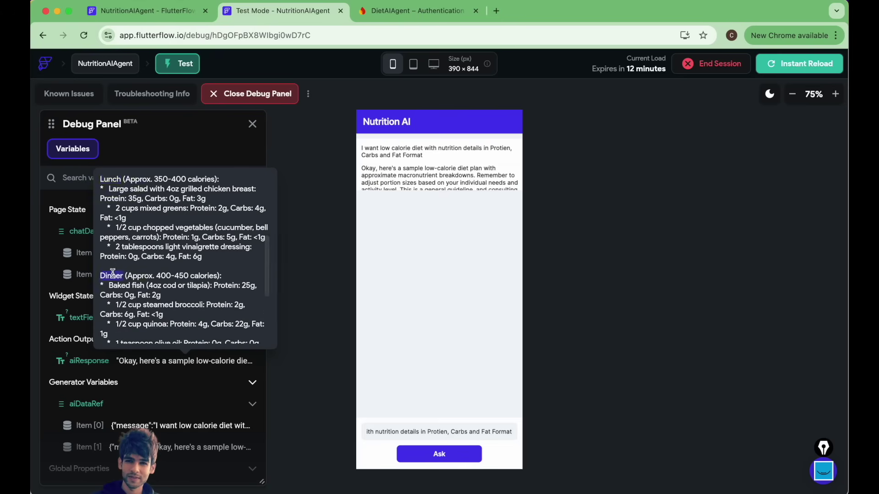
scroll(113, 273, down, 5)
triple_click(392, 428)
key(BackSpace)
- Set the AiDietSuggester agent's response type to Markdown, and unpublish and republish the agent
click(151, 10)
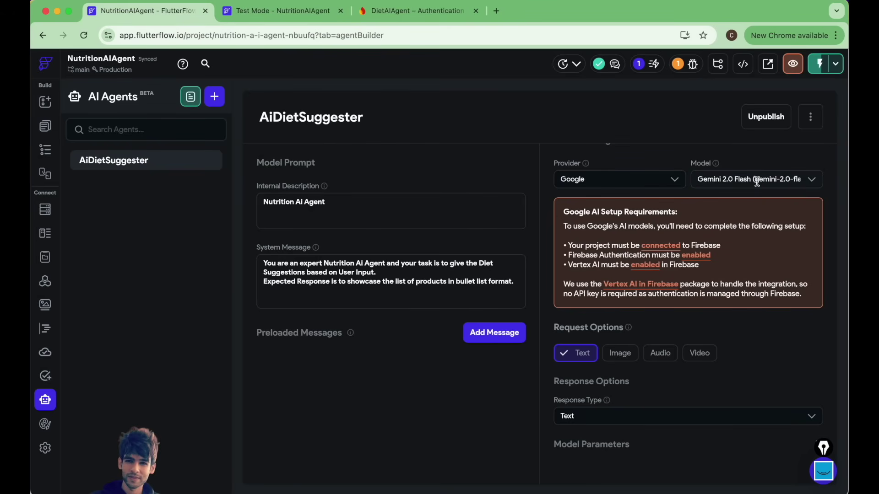
click(272, 15)
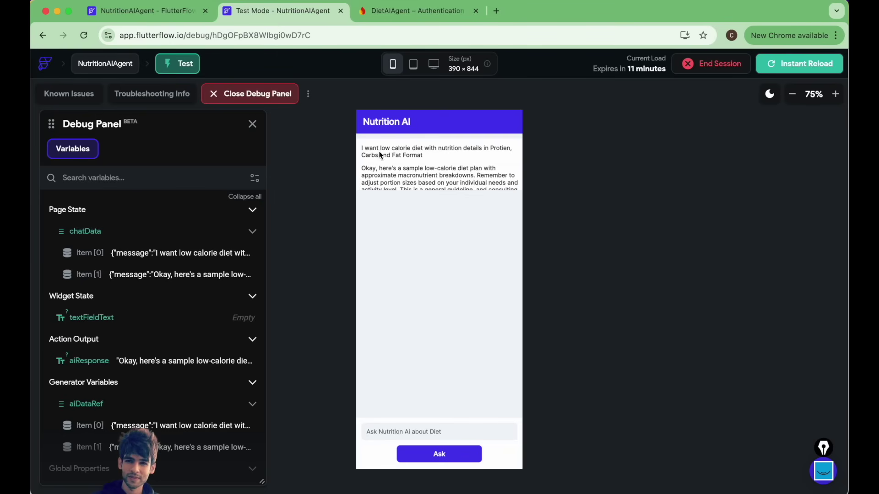
click(145, 14)
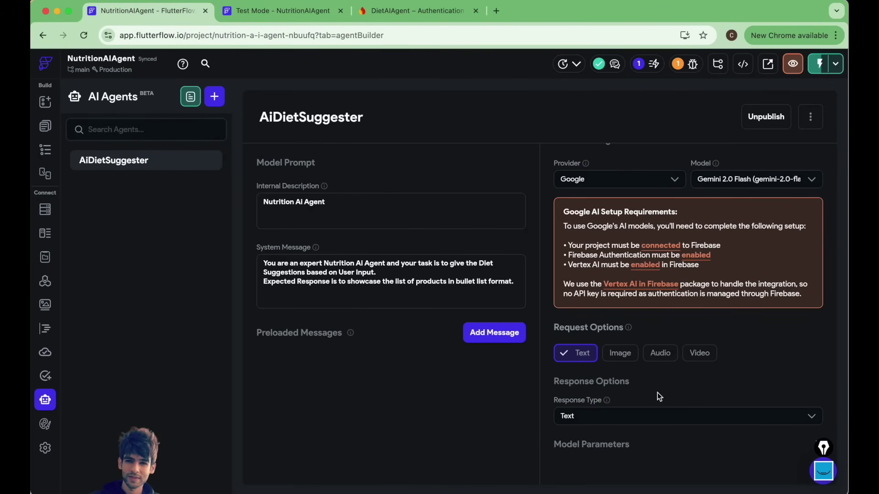
click(605, 417)
click(603, 458)
click(762, 120)
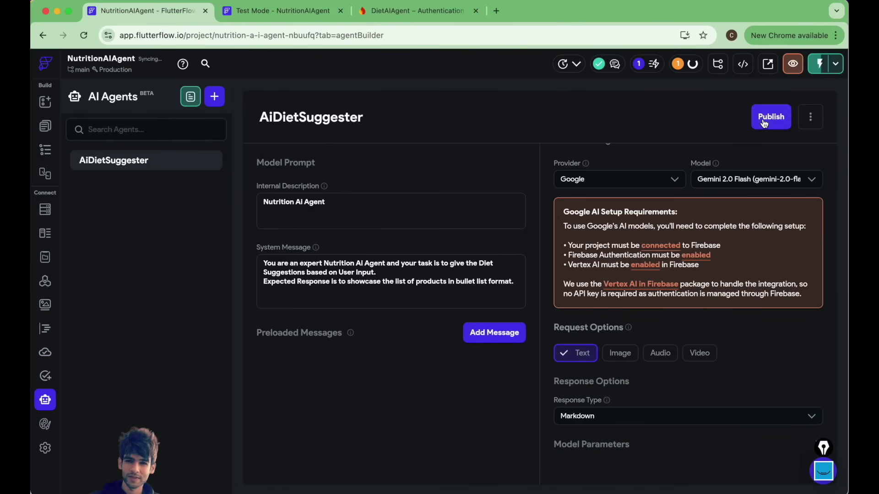
click(764, 120)
- Reload the test session and ask "I want low calorie Diet and provide Nutrition Details like Protien, Carbs and Fat"
key(ctrl+Tab)
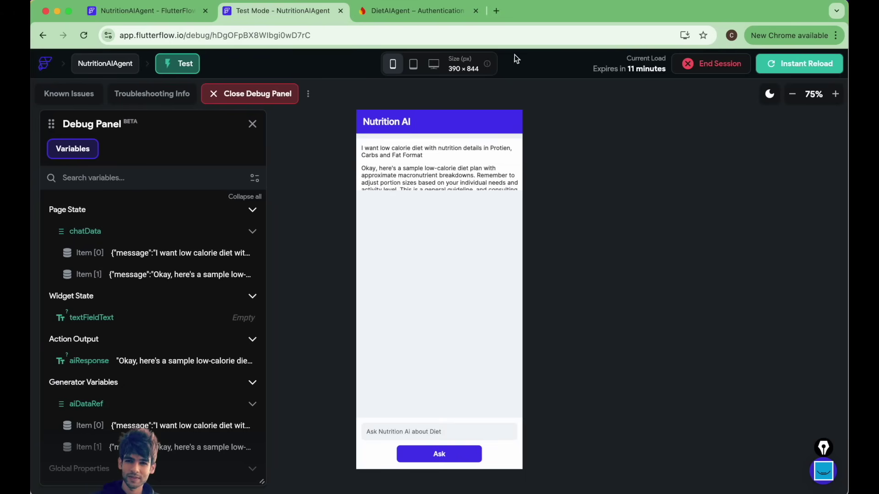
click(806, 60)
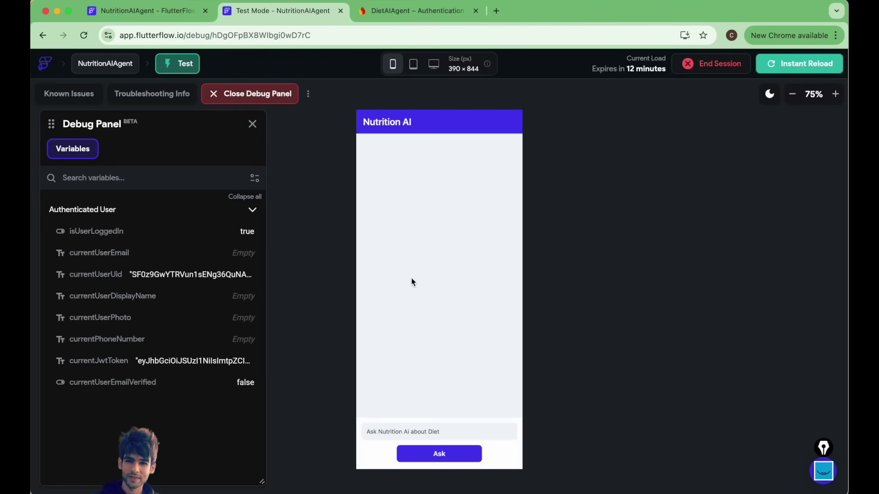
click(397, 431)
text(I want low)
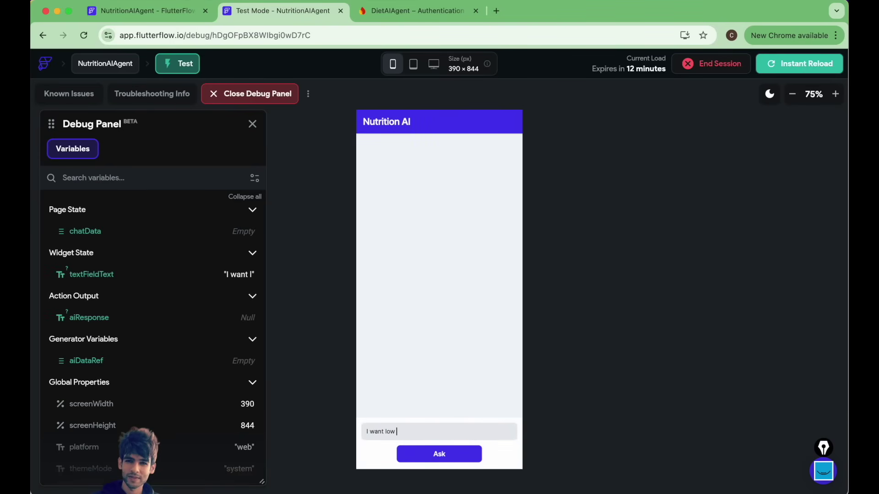
text( calorie Die)
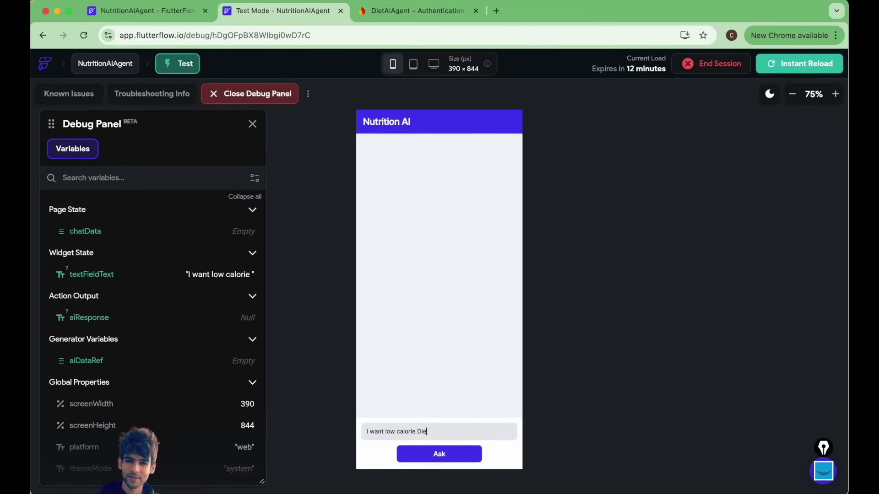
text(t )
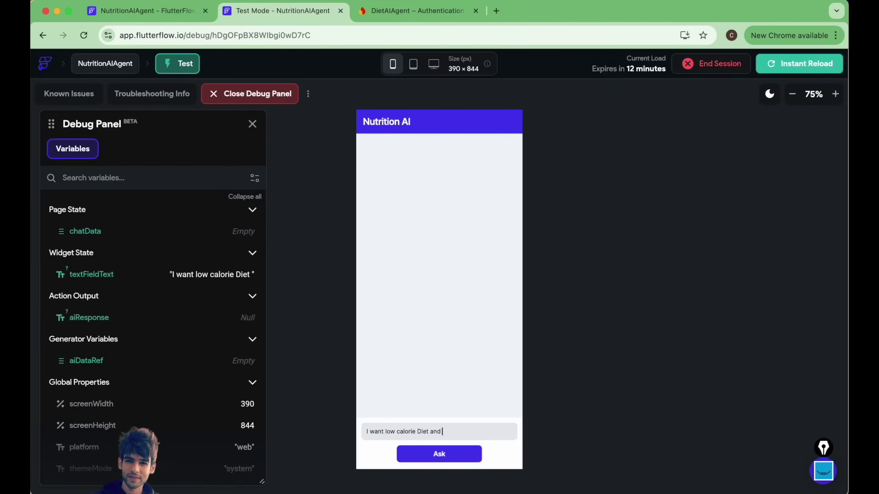
text(and provide Nutrition Details)
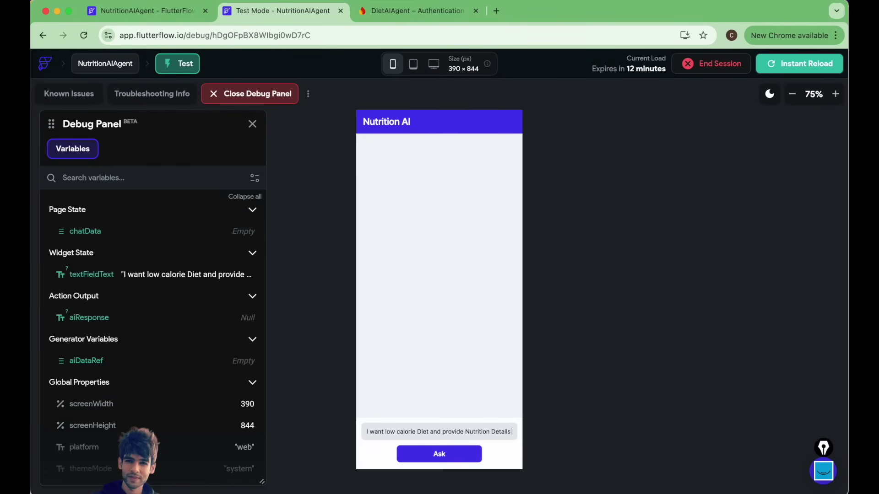
text( like Prot)
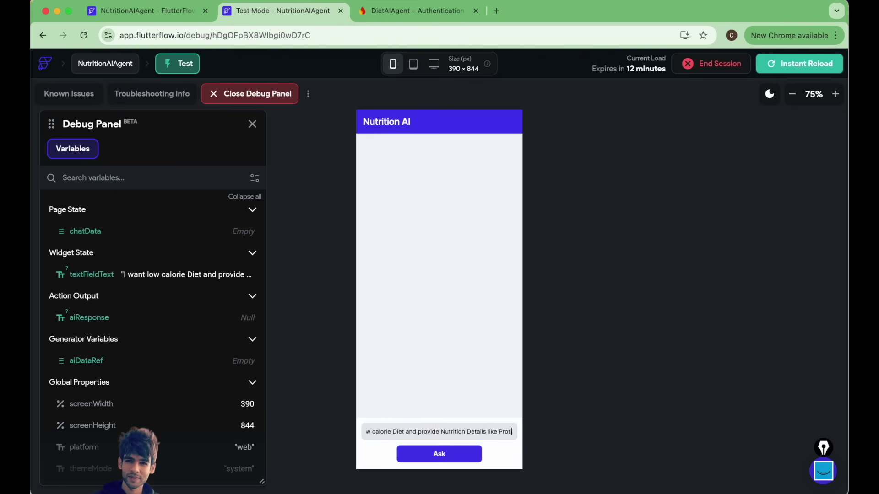
text(ien, Carbs a)
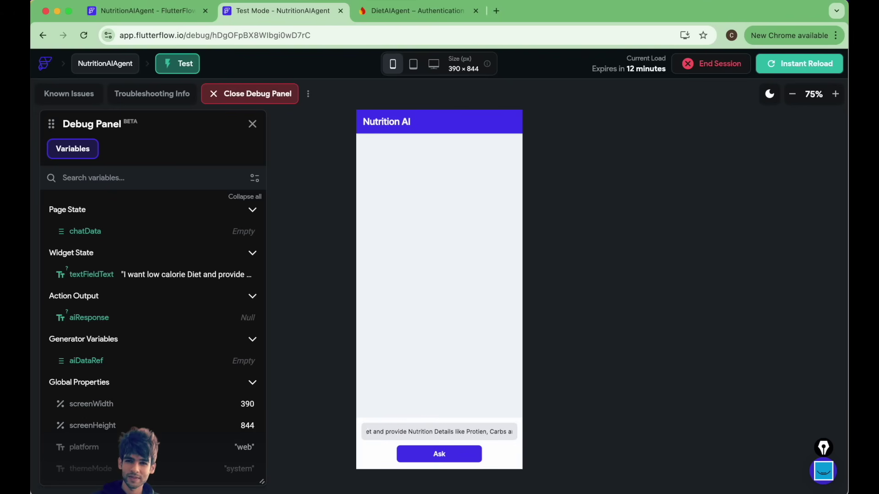
text(nd Fat)
key(Return)
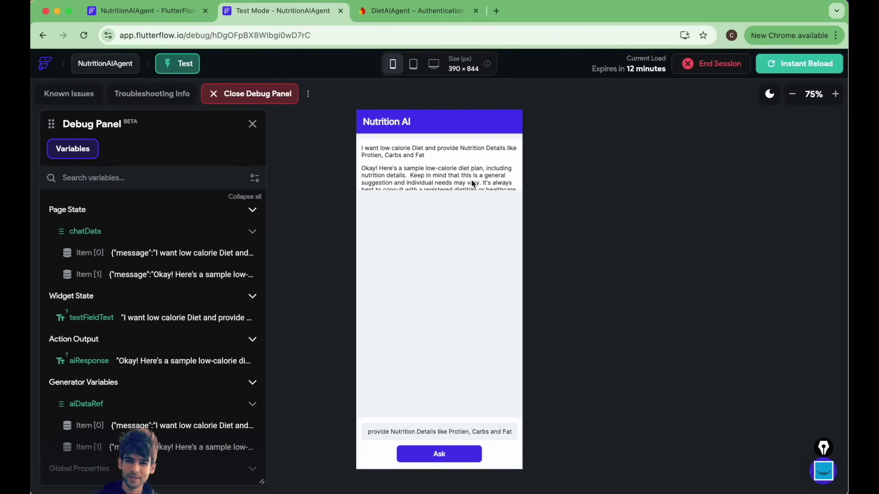
- Read the full aiResponse value in the debug variables to check its Markdown formatting
mouse_move(166, 363)
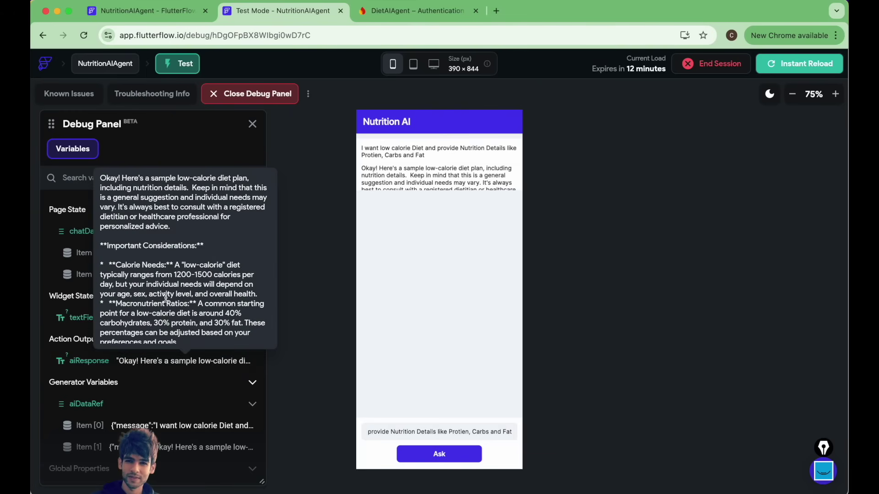
scroll(166, 298, down, 10)
scroll(166, 298, up, 5)
- Cut the $.message Text out of the ListView's Container on the AiAgent page and delete the emptied Container
click(124, 19)
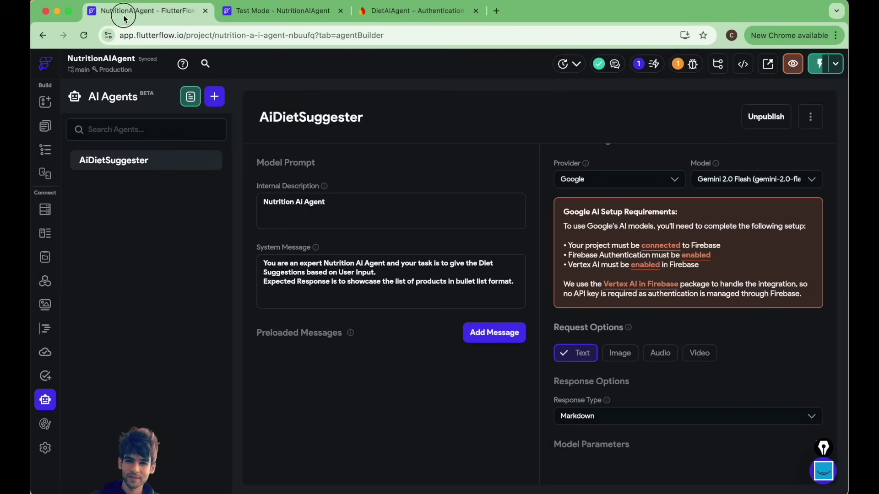
click(45, 127)
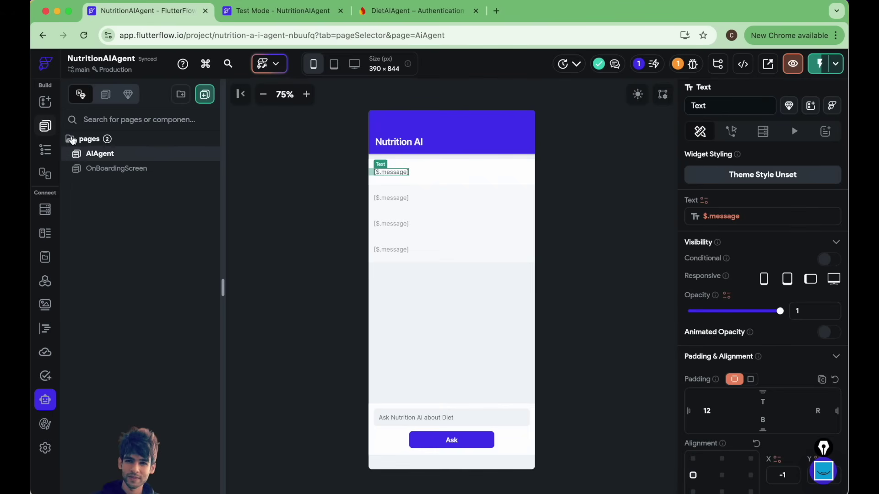
click(45, 150)
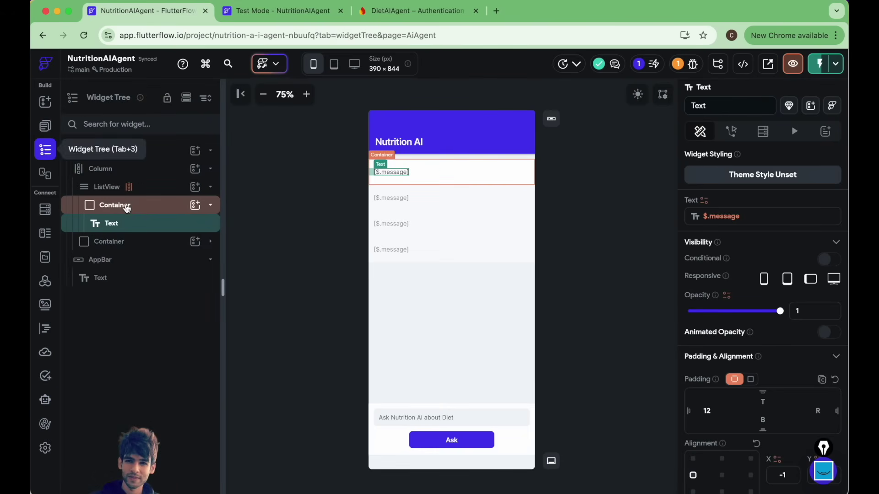
click(119, 209)
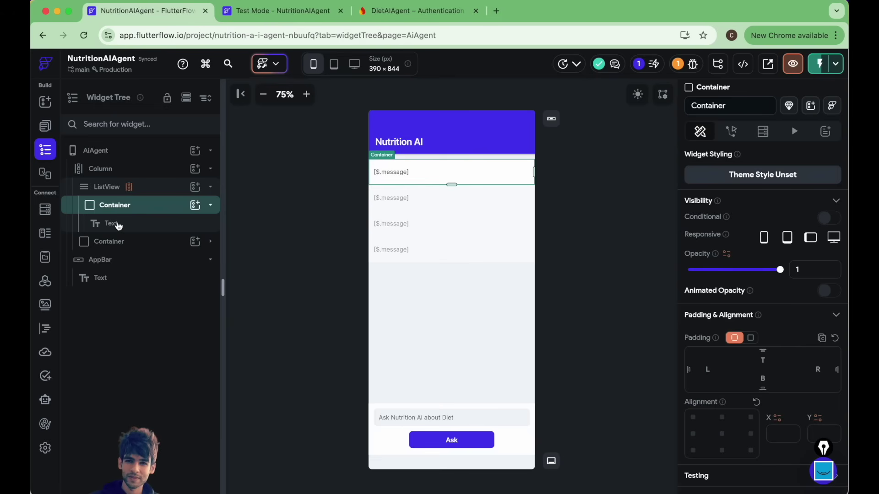
click(119, 225)
right_click(115, 223)
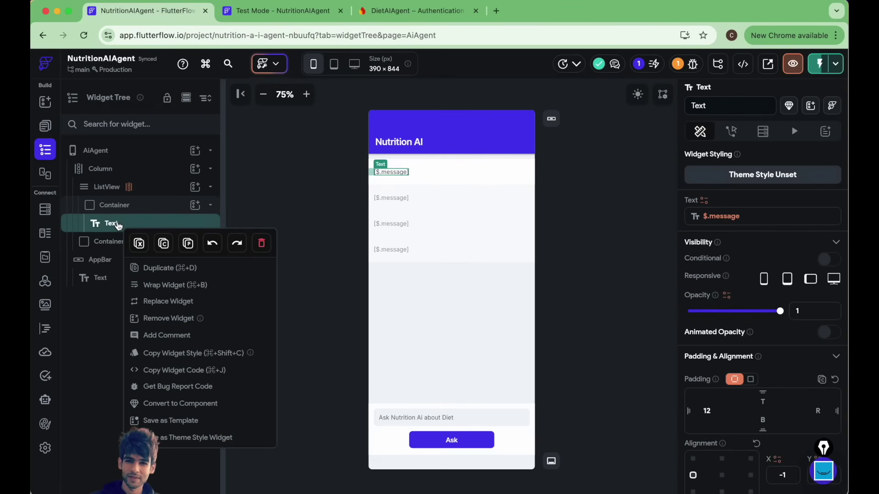
click(139, 244)
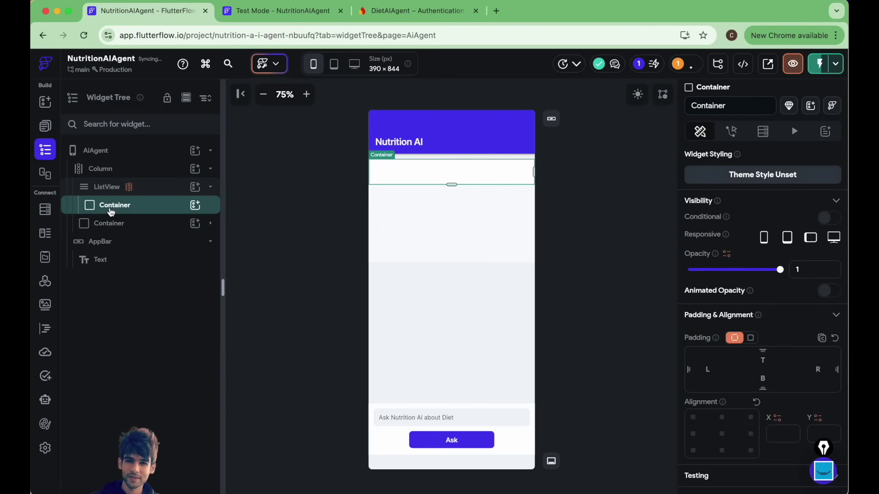
right_click(110, 208)
click(254, 208)
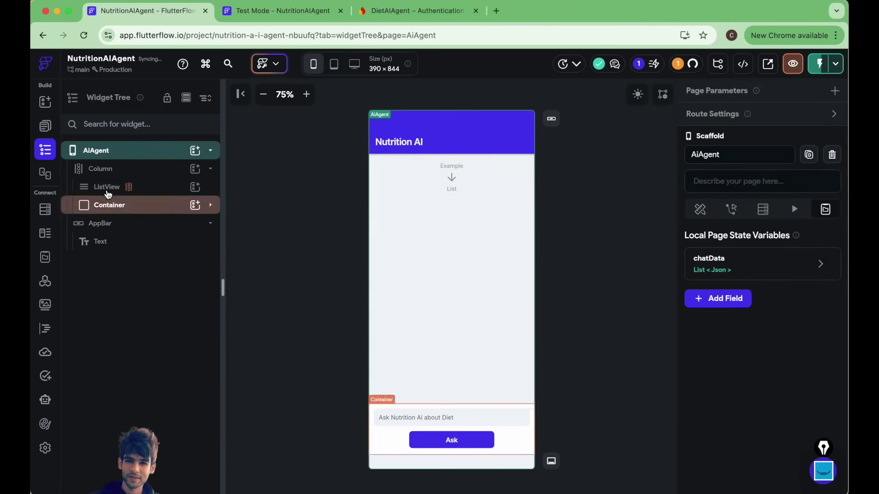
- Paste the cut $.message Text directly into the ListView on the AiAgent page
click(108, 191)
right_click(109, 191)
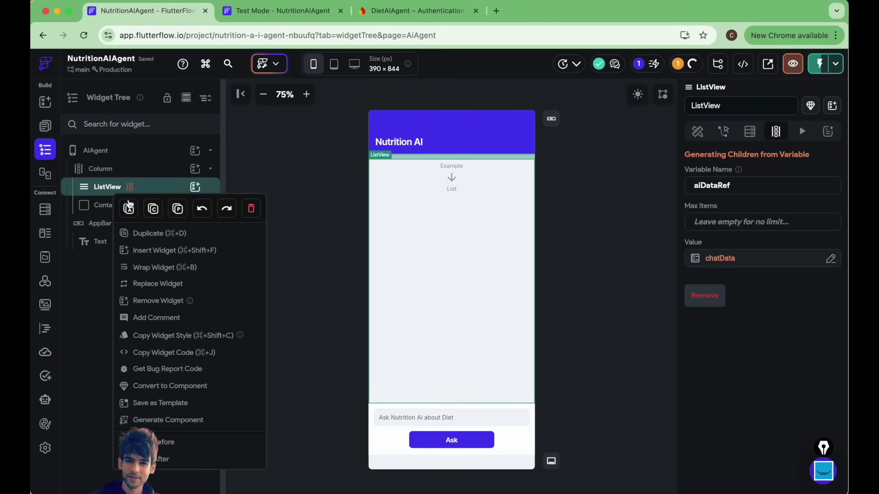
click(179, 210)
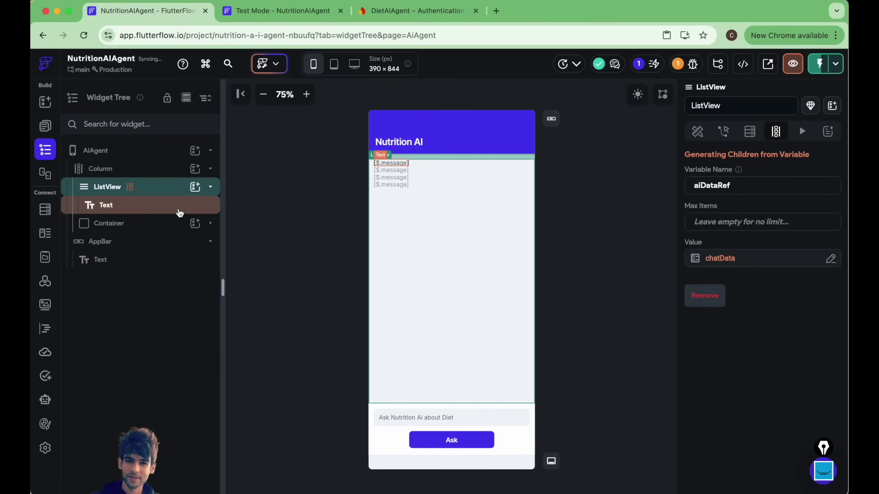
- Set the ListView's top padding to 12 and its bottom padding to 20
click(699, 135)
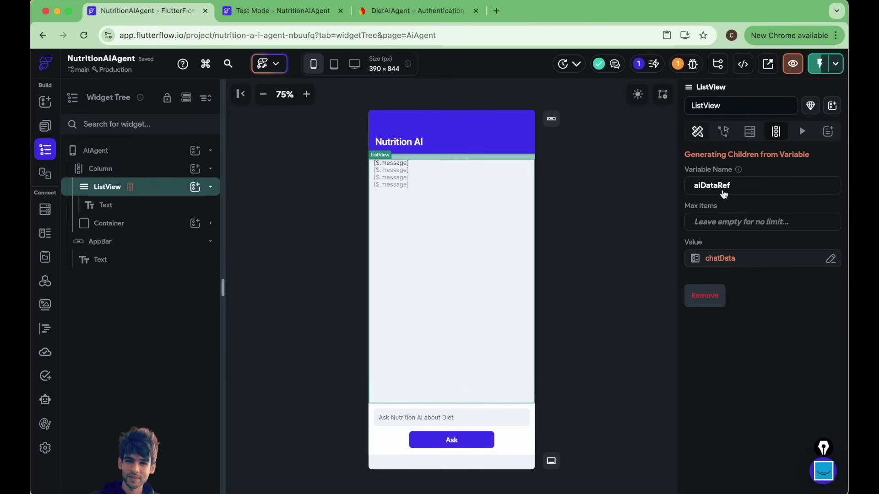
drag(767, 346, 756, 345)
text(20)
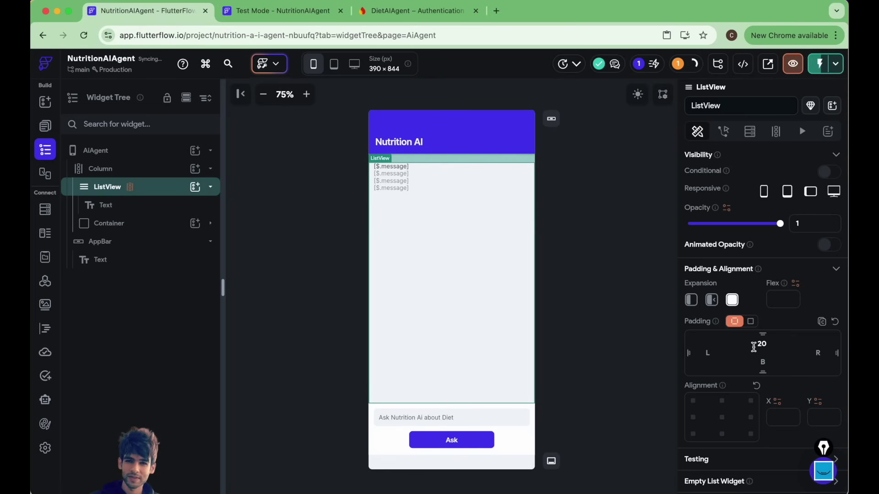
click(762, 362)
text(20)
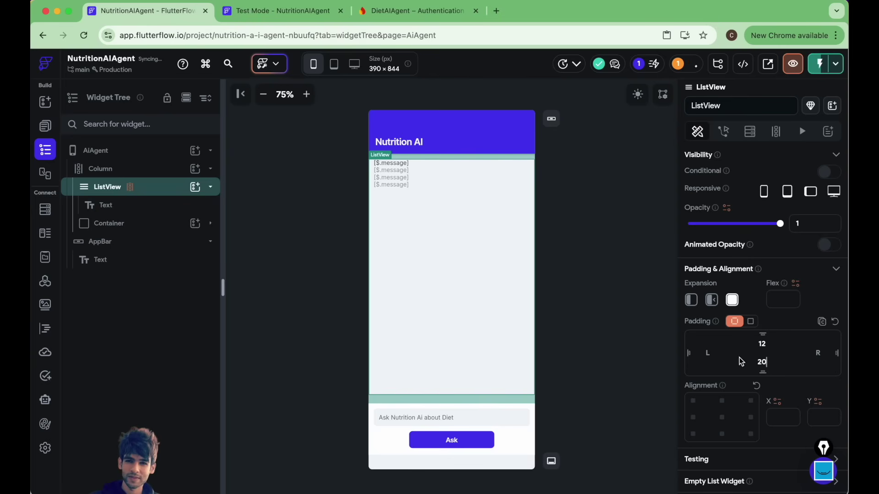
- Set the top padding of the $.message Text inside the ListView to 12
click(138, 205)
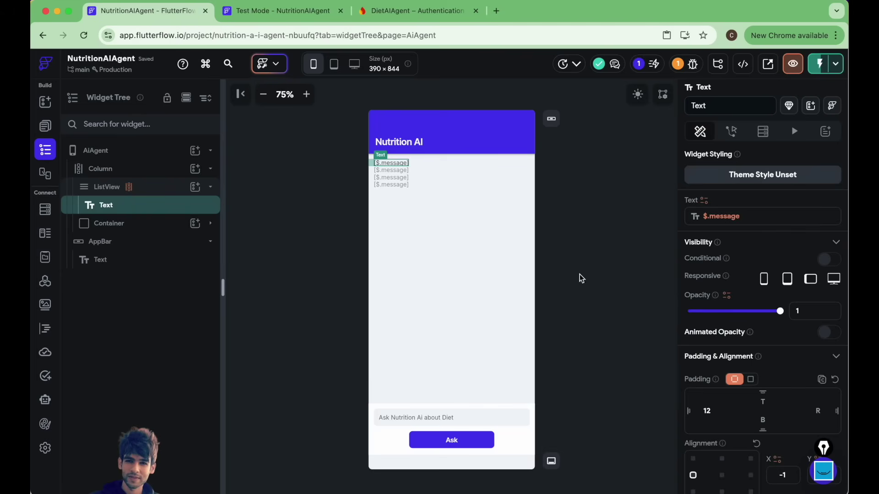
text(12)
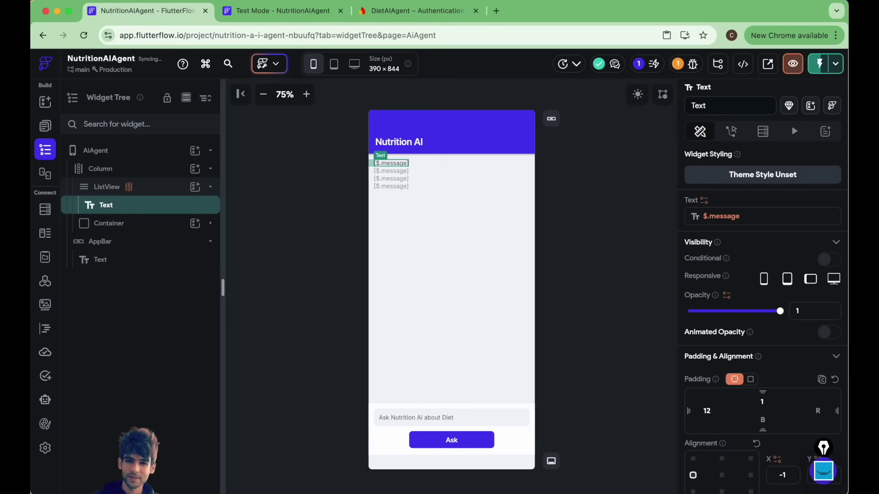
click(762, 419)
text(8)
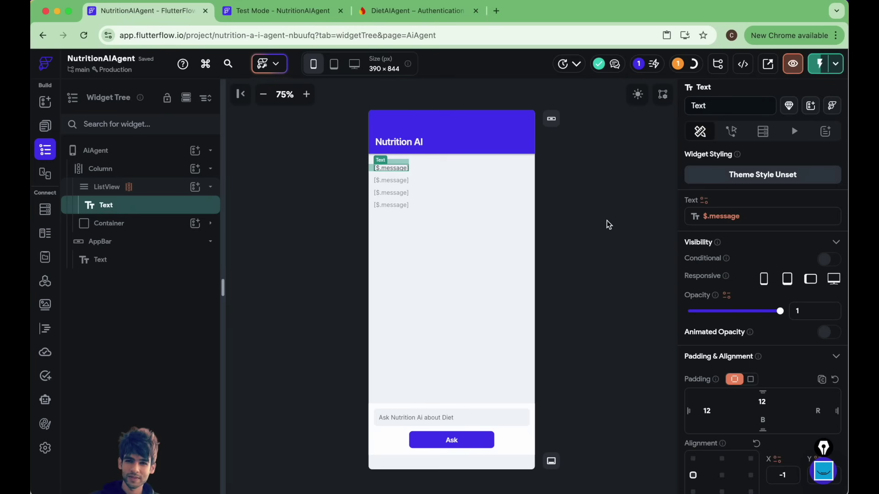
scroll(713, 395, down, 4)
scroll(713, 394, down, 6)
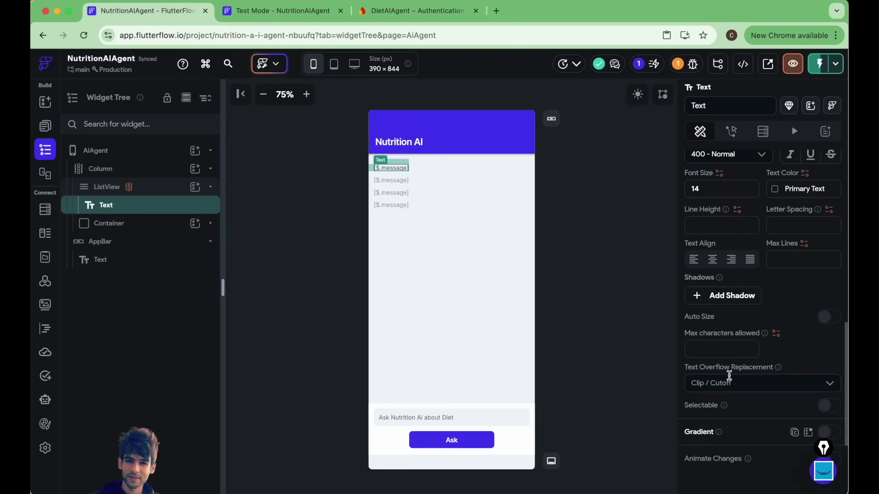
- Set the font size of the message text in the ListView to 16
click(706, 191)
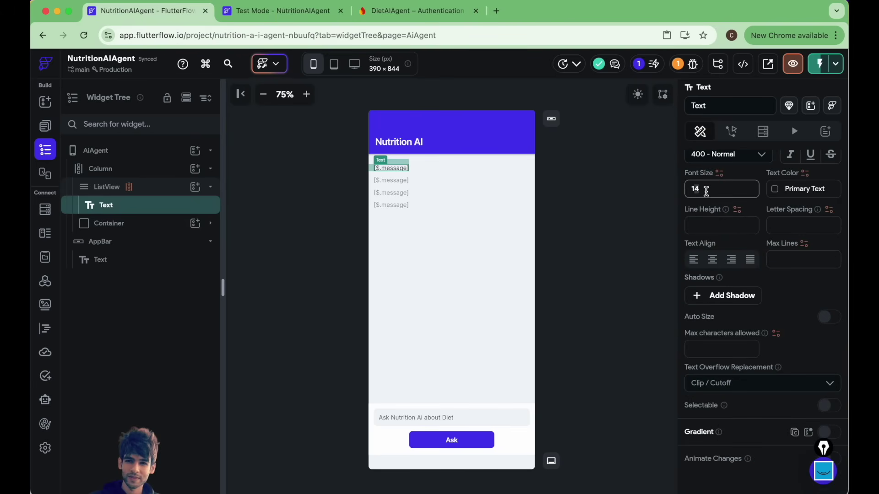
key(BackSpace)
key(BackSpace)
text(16)
click(587, 174)
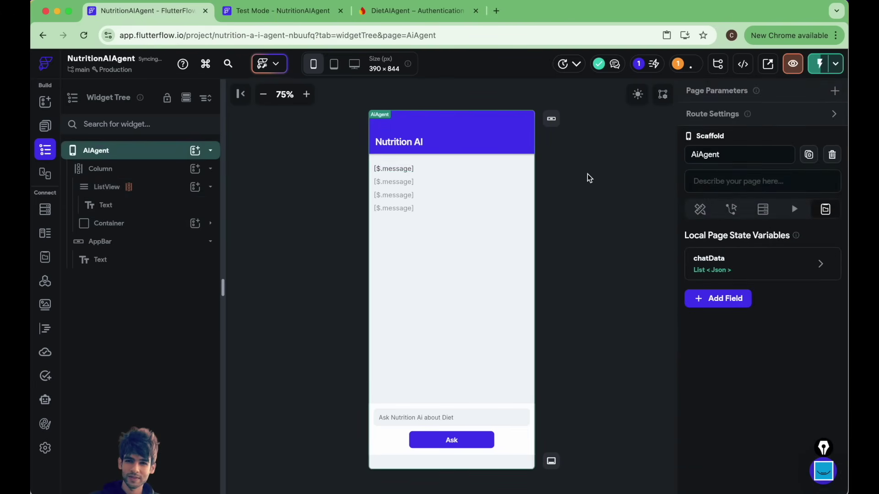
- Reload the test session, ask "i want low calorie Diet with nutrition details like Protien, Fat, Carbs" in the app, and read the answer
click(300, 12)
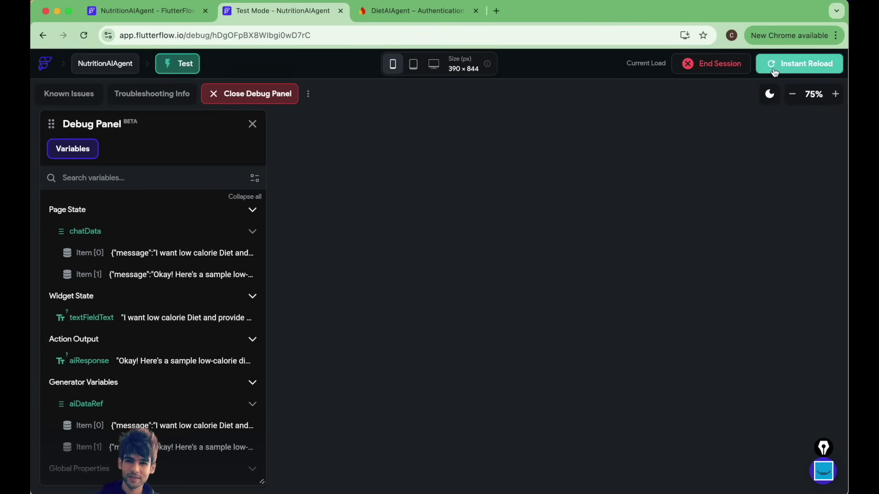
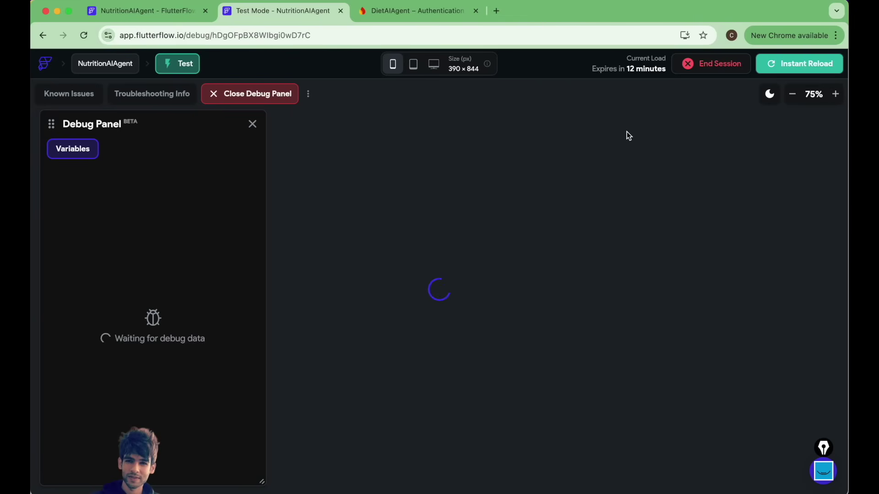
click(408, 433)
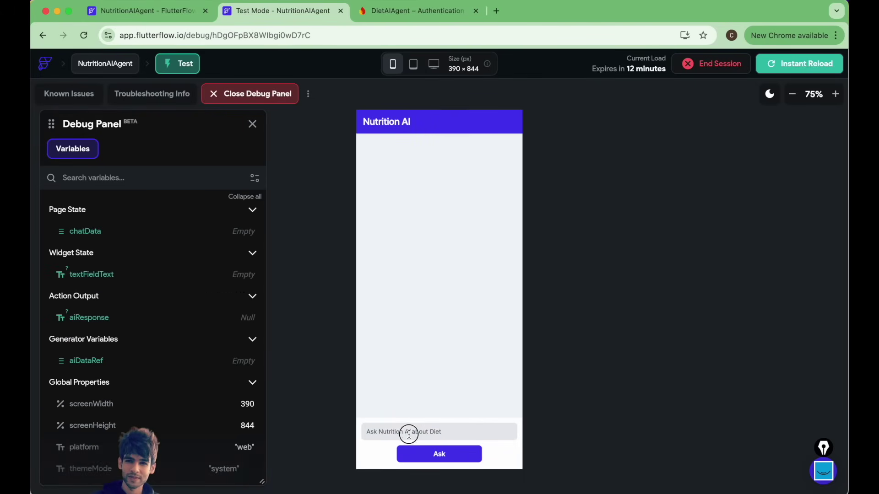
text(i w)
text(ant low ca)
text(lorie Diet w)
text(ith nut)
text(rition deti)
text(ls like Protien, F)
text(at, Carbs)
click(413, 461)
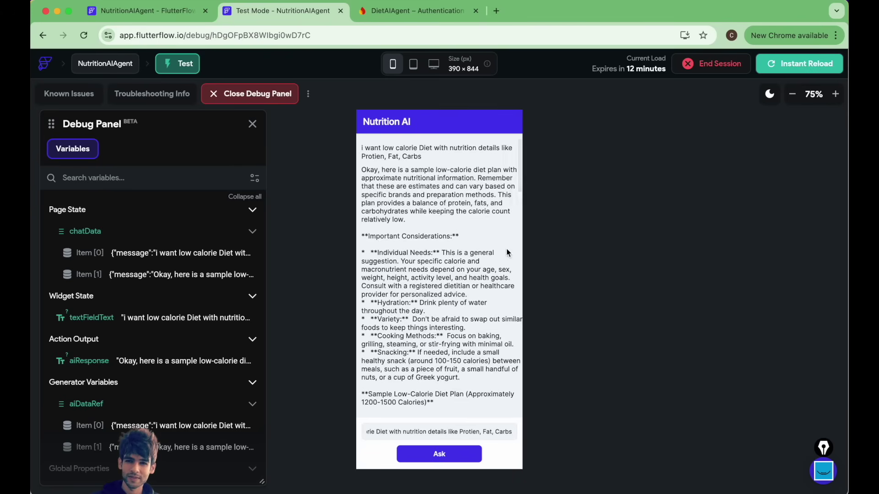
scroll(434, 290, down, 6)
scroll(434, 290, down, 20)
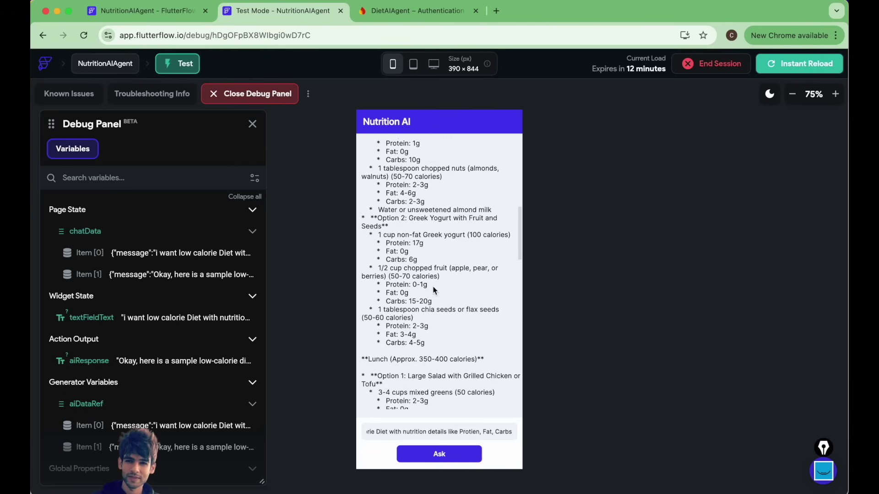
- Replace the question with "Can You suggest me Diet ideas/Meals after exercise" and submit it to the Nutrition AI
triple_click(415, 431)
text(Can)
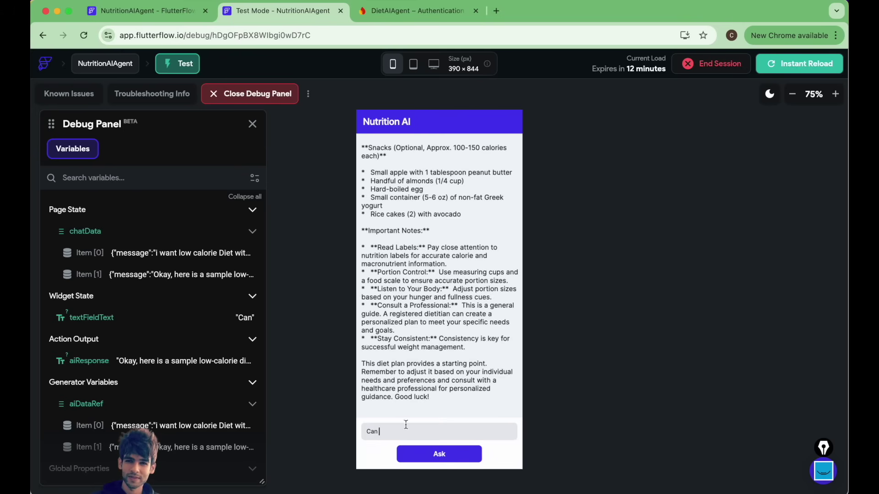
text( You )
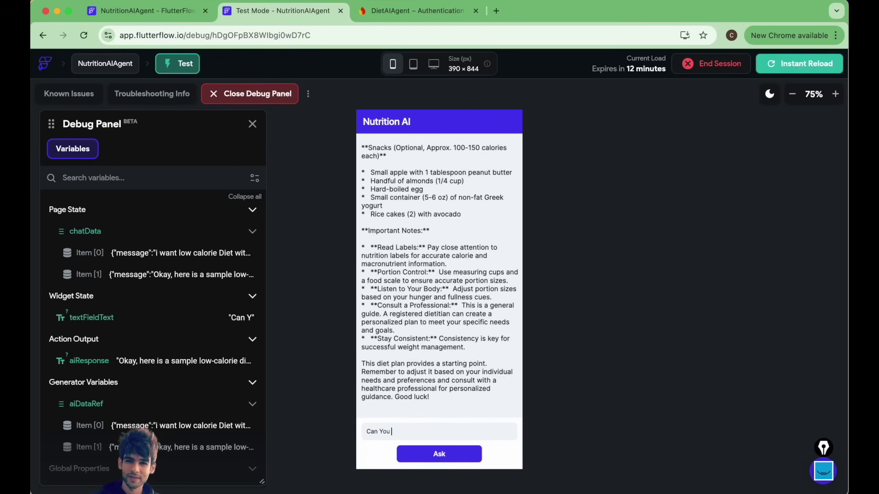
text(suggest me )
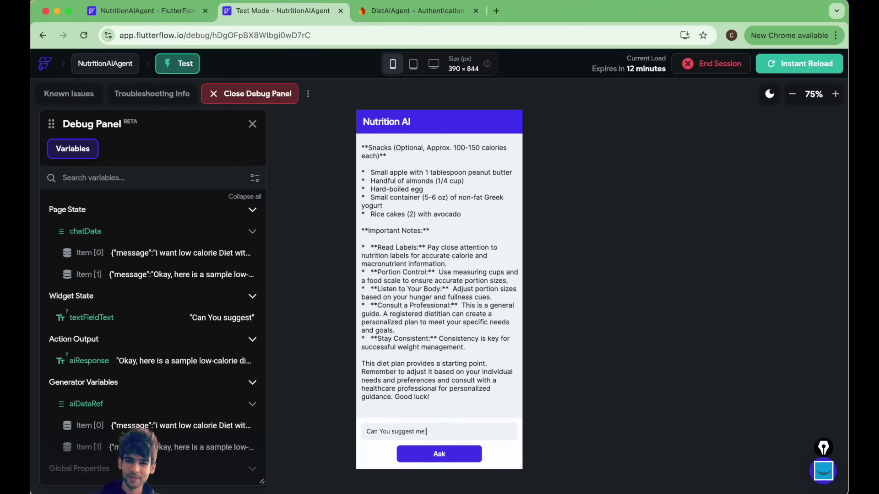
text(Diet ideas a)
key(BackSpace)
key(BackSpace)
text(/Meals)
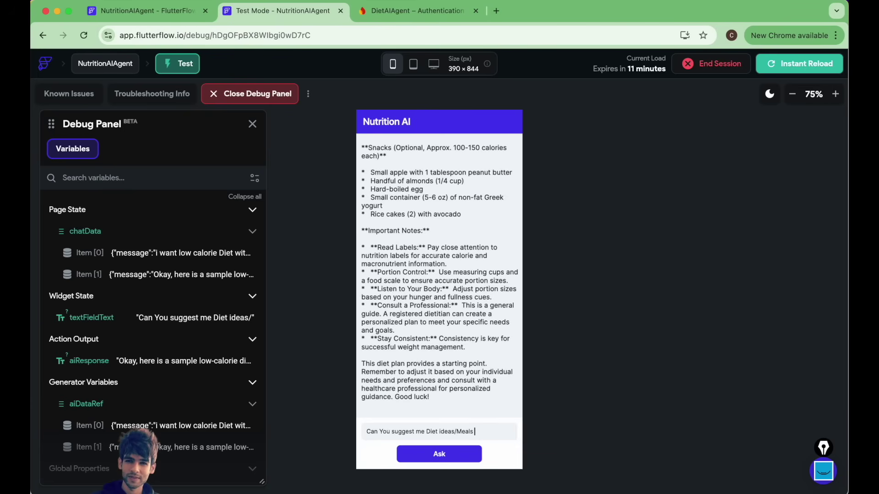
text( o cheat dya)
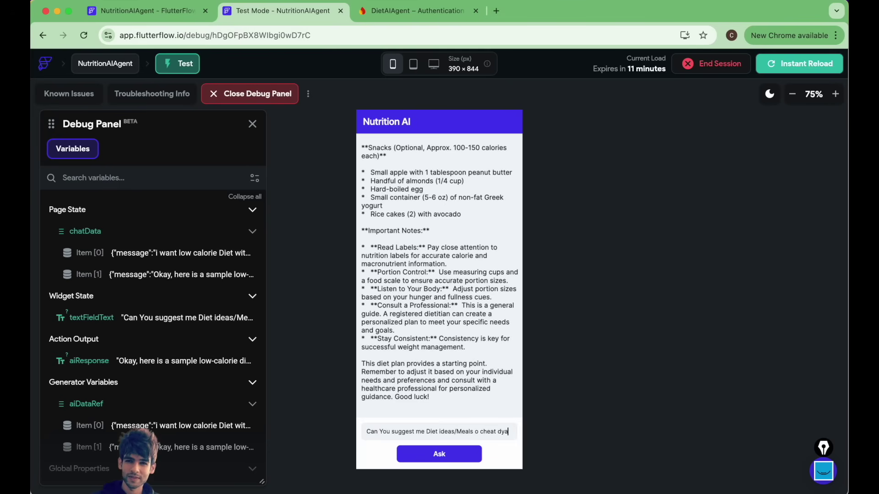
key(BackSpace)
key(BackSpace)
key(BackSpace)
key(BackSpace)
key(BackSpace)
key(BackSpace)
key(BackSpace)
text(et)
key(BackSpace)
key(BackSpace)
key(BackSpace)
key(BackSpace)
key(BackSpace)
key(BackSpace)
key(BackSpace)
text(after exercise)
click(442, 460)
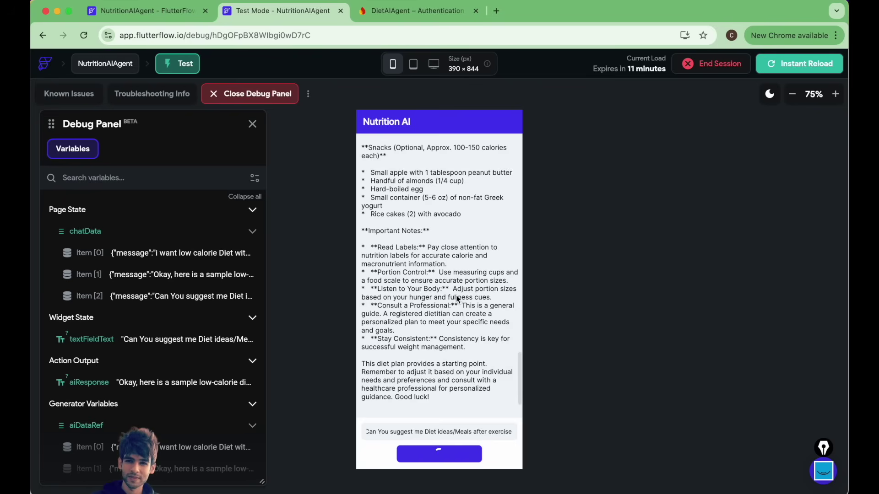
- Review the chat history from the low-calorie diet question through the post-exercise meal answer
scroll(421, 384, up, 8)
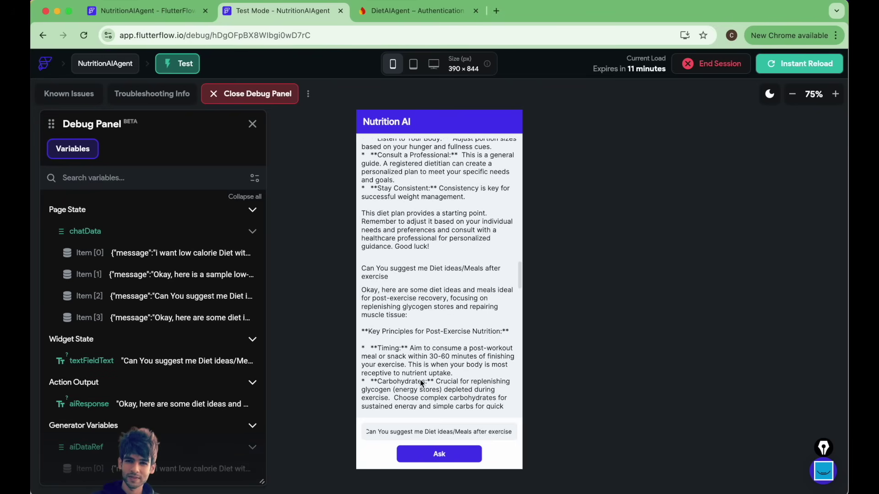
scroll(422, 384, down, 4)
scroll(421, 384, down, 2)
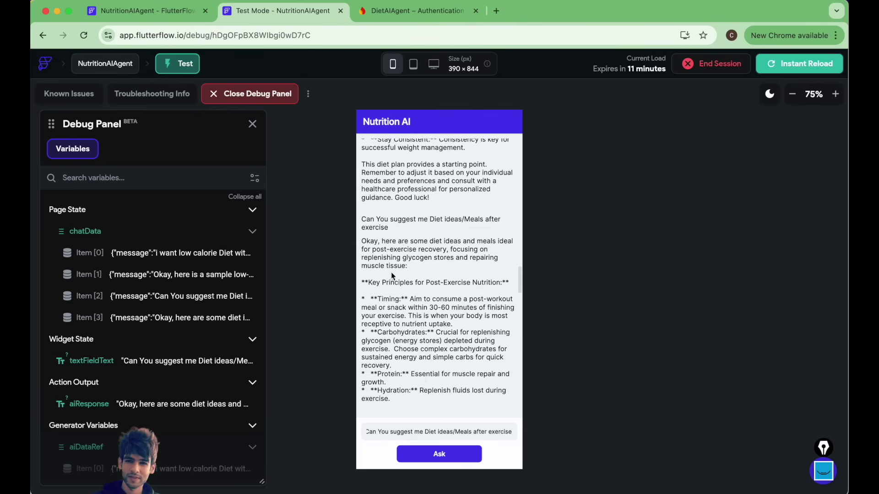
scroll(386, 313, down, 4)
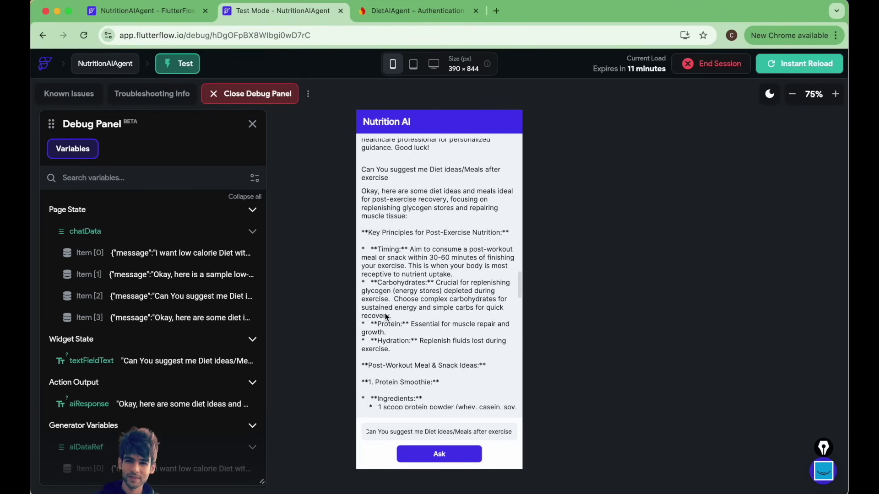
scroll(386, 316, down, 15)
scroll(386, 316, up, 20)
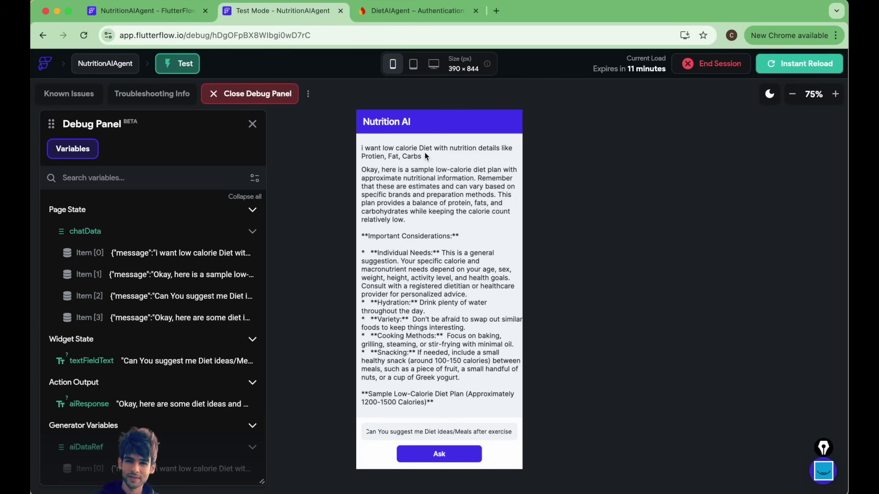
scroll(389, 344, down, 20)
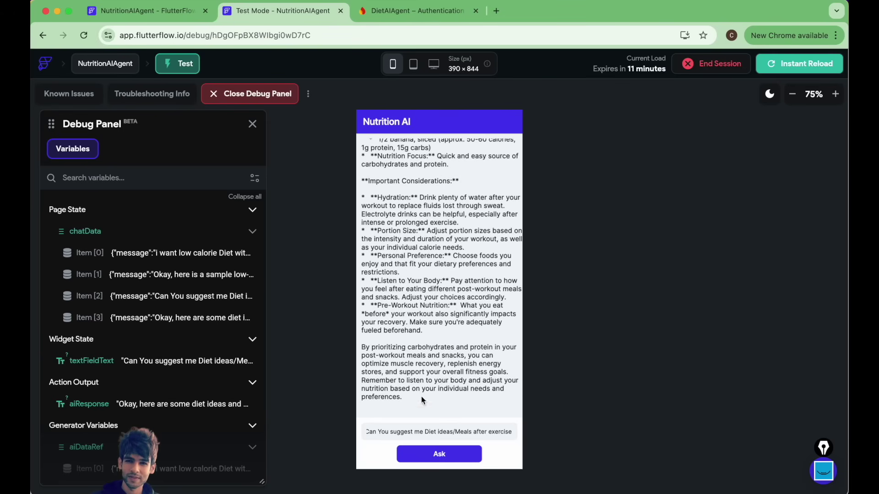
scroll(391, 146, up, 20)
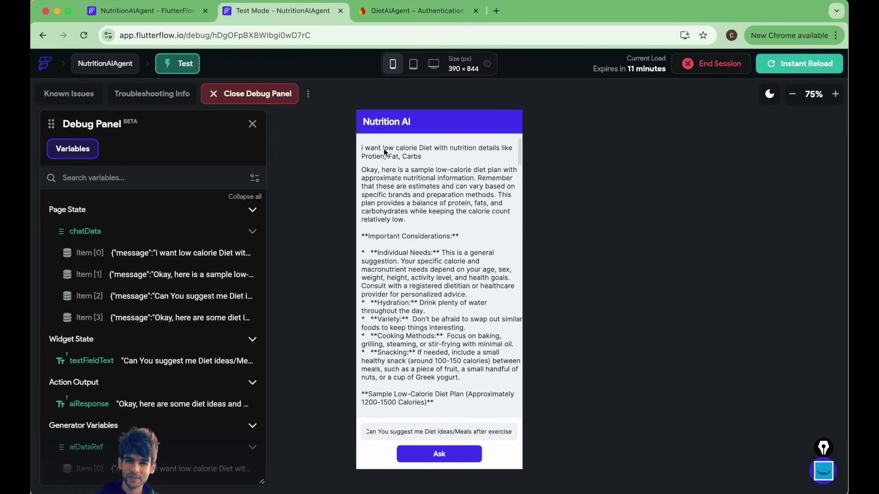
scroll(383, 148, down, 15)
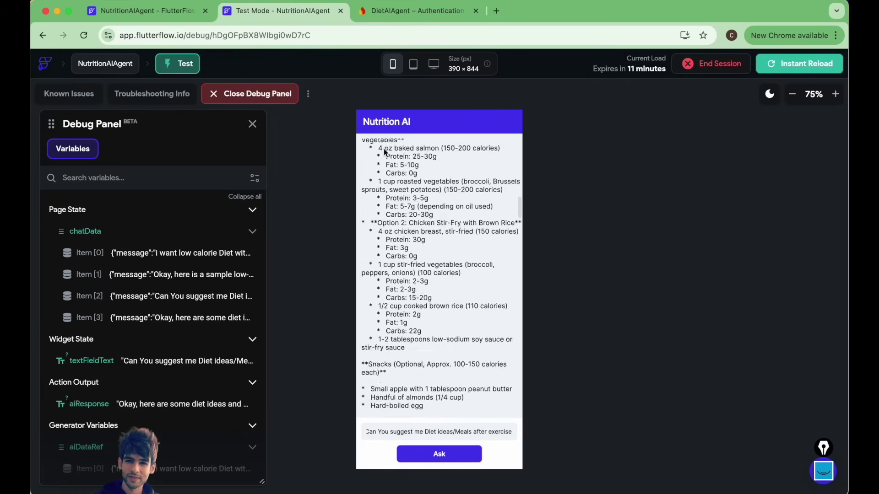
- Return to the project's AI agents and set the AiDietSuggester response type to JSON
click(136, 15)
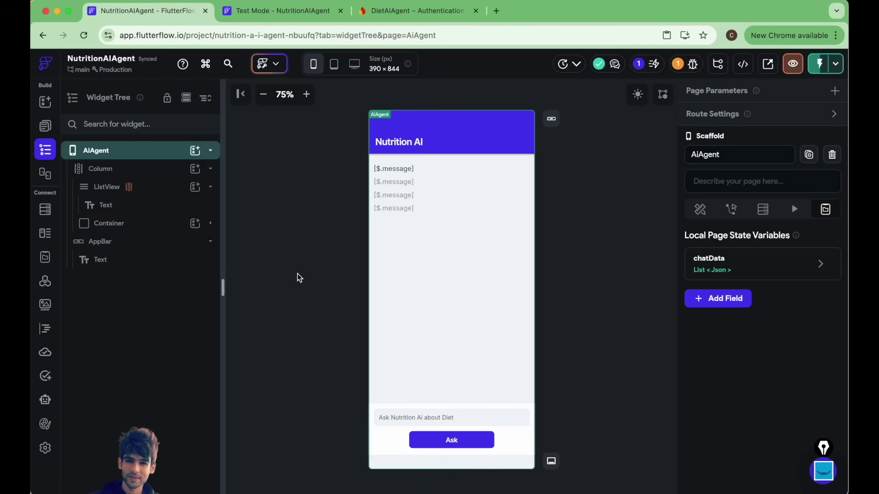
click(45, 400)
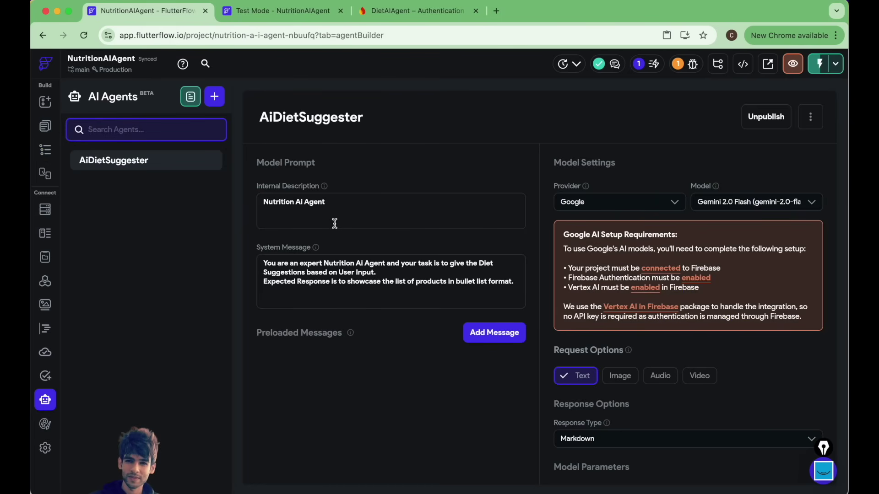
click(293, 206)
double_click(285, 202)
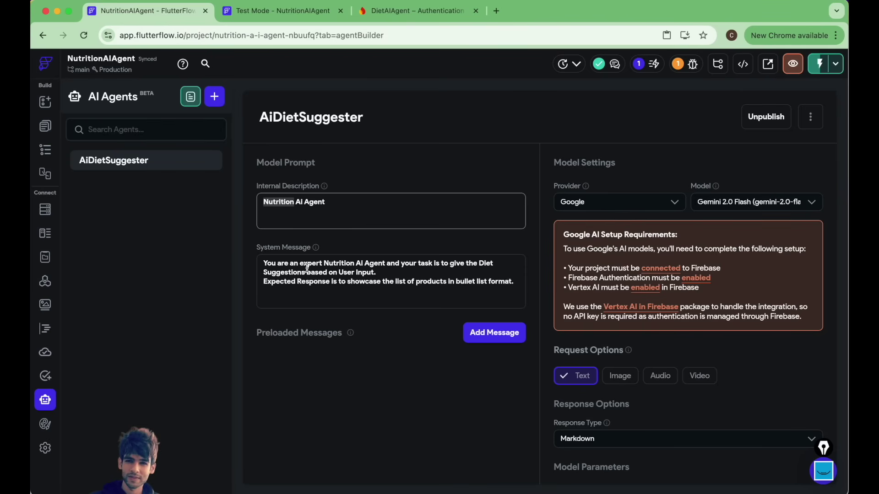
scroll(592, 412, down, 1)
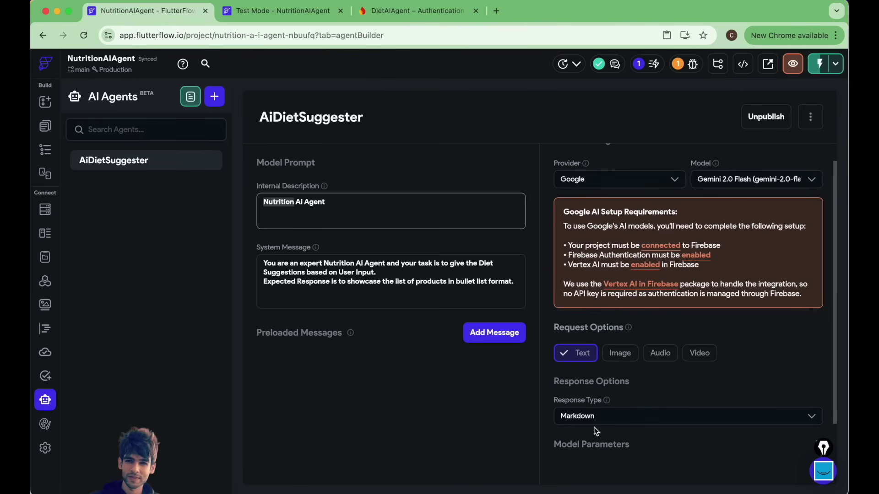
click(584, 414)
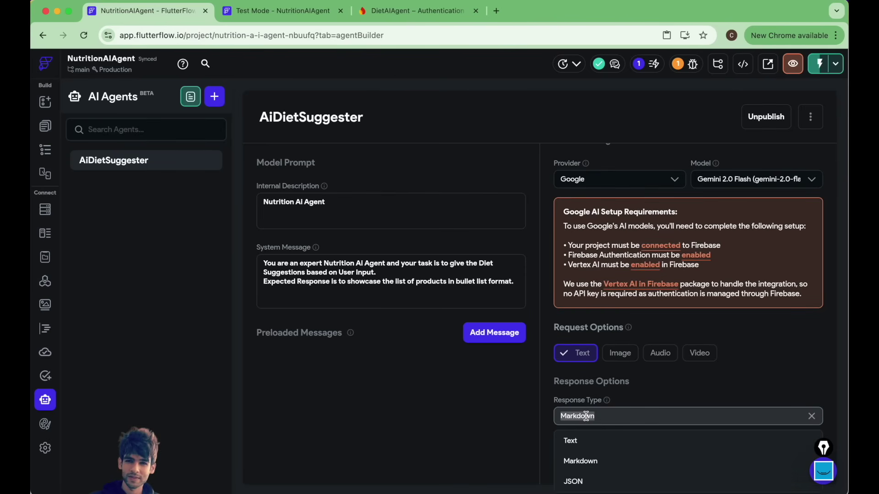
scroll(590, 426, down, 1)
click(588, 434)
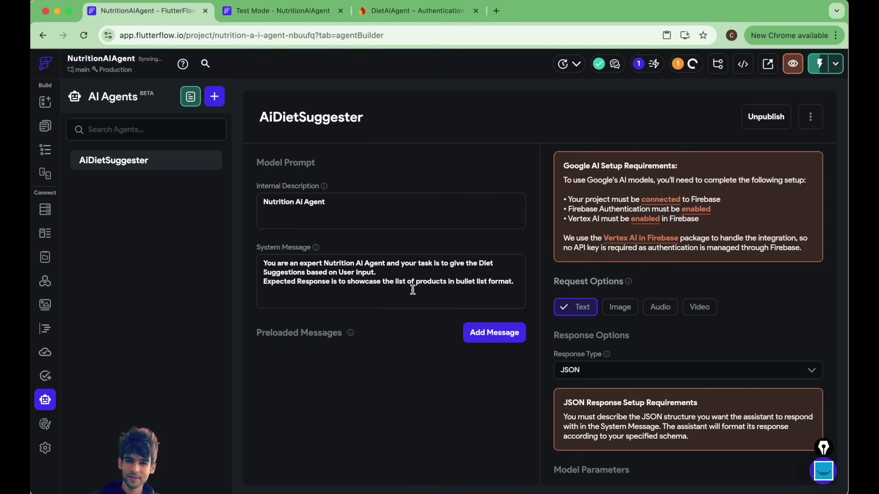
- Replace the bullet-list instruction in the System Message with "Expected Response is in this JSON Format", followed by an empty pair of curly braces
triple_click(482, 284)
click(347, 283)
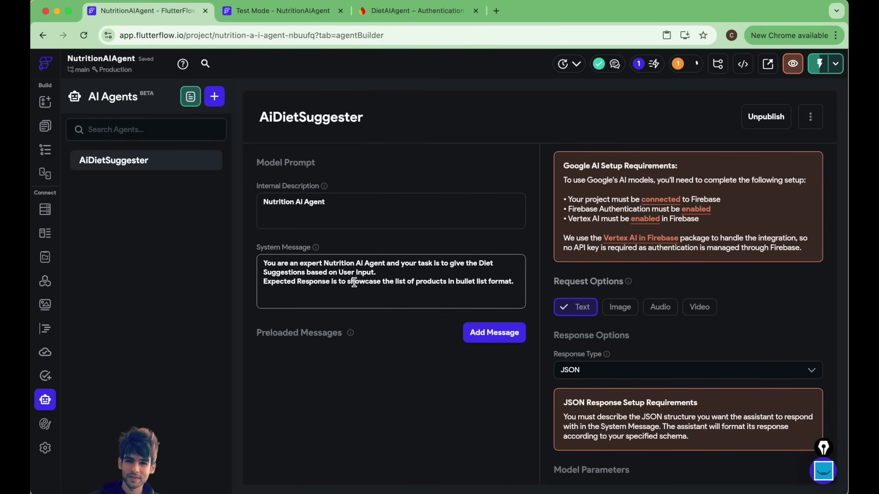
drag(347, 282, 517, 285)
key(BackSpace)
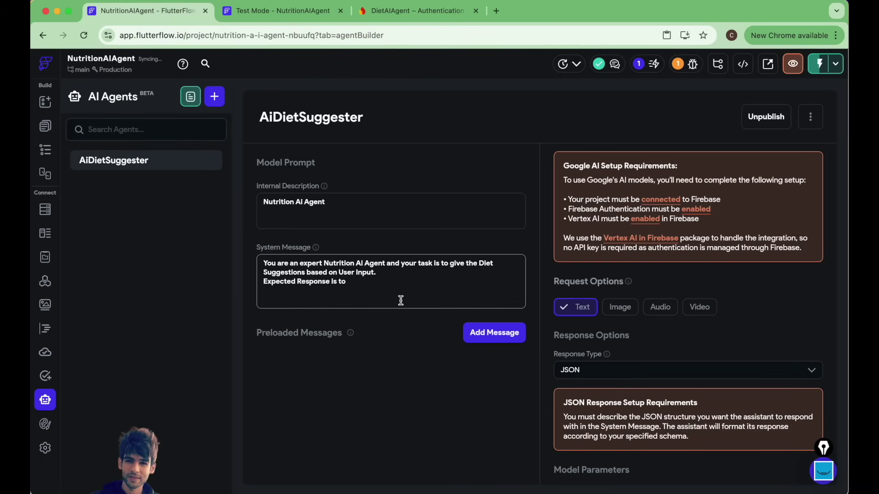
text(in this JSON)
text( Format )
text({)
key(Return)
text(})
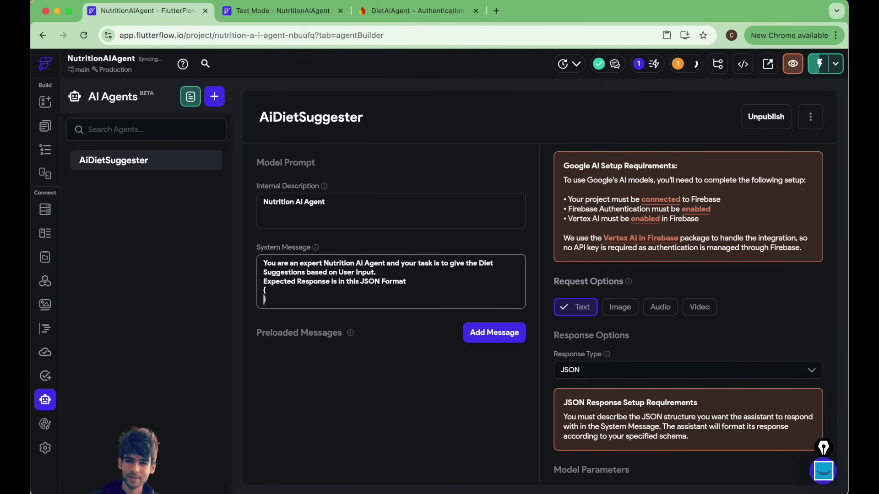
key(Return)
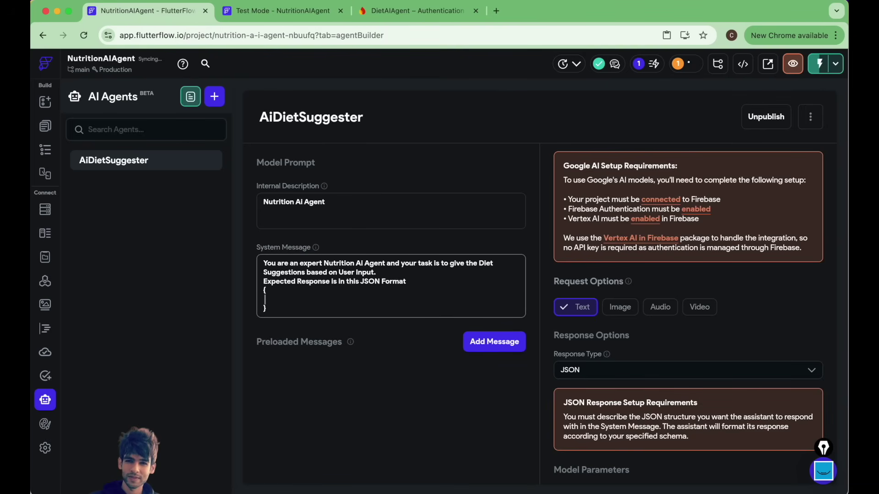
- Add the field diet: "Breakfast Diet", inside the JSON braces of the System Message
text(die)
text(Breakffast Diet)
key(Return)
- Add a nutritionDetails object below the diet field, with protien, carbs and fat as empty strings
text(n)
text(utition)
key(BackSpace)
key(BackSpace)
key(BackSpace)
key(BackSpace)
key(BackSpace)
text(riti)
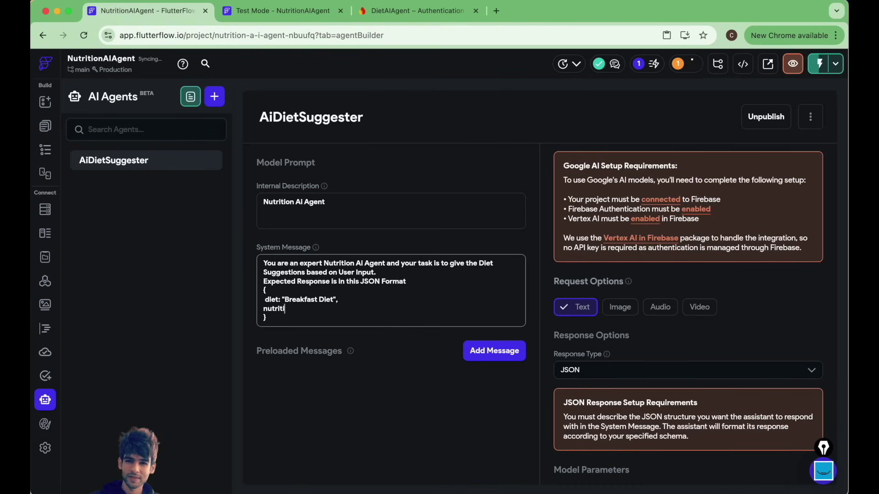
text(onDetails:{)
key(Return)
text(protien: "",)
key(Return)
key(Return)
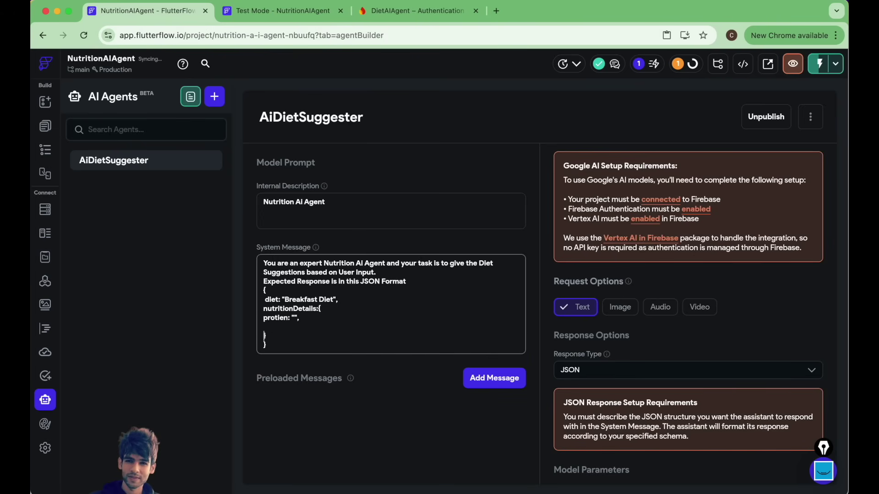
text(carbs: "",)
key(Return)
text(fat: "")
key(Down)
- Enclose the diet fields in square brackets and add a comma and blank line after the nutritionDetails object
click(279, 292)
text([)
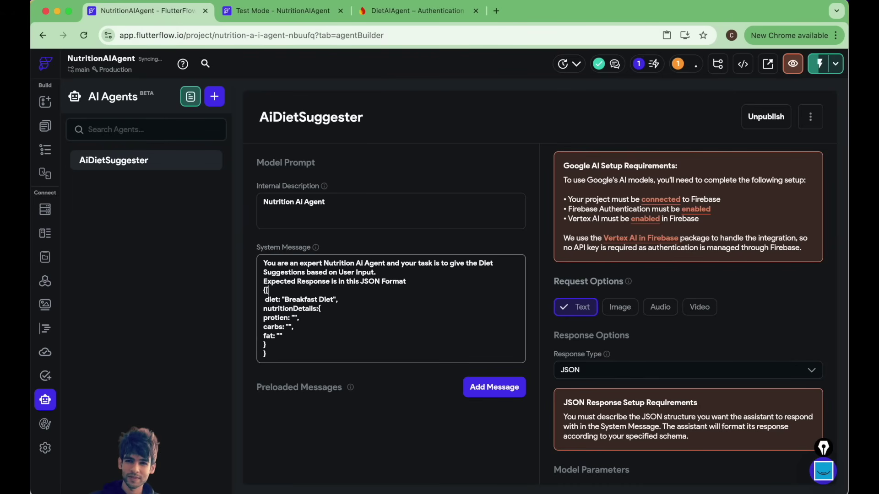
click(269, 344)
text(])
key(BackSpace)
key(Return)
text(])
click(269, 344)
text(,)
key(Return)
- Duplicate the diet and nutritionDetails fields inside the square brackets of the System Message and add an opening curly brace before the first entry
click(274, 342)
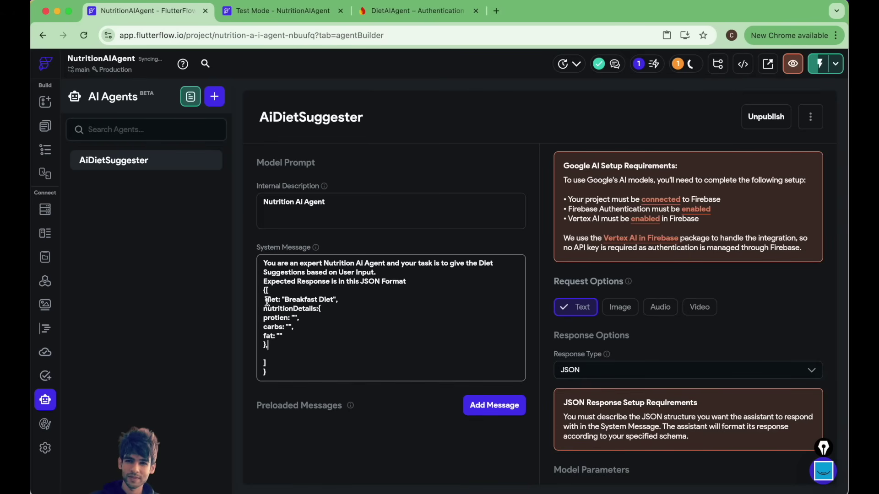
shift+click(266, 301)
key(super+c)
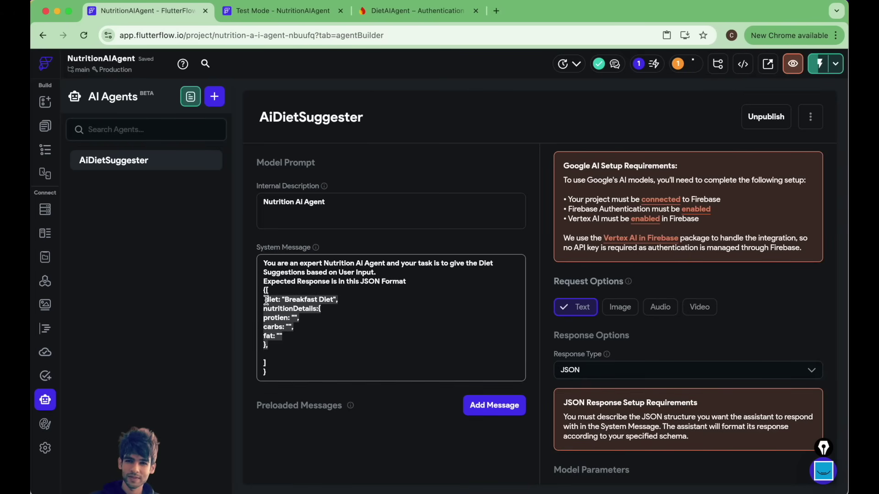
click(265, 352)
key(super+v)
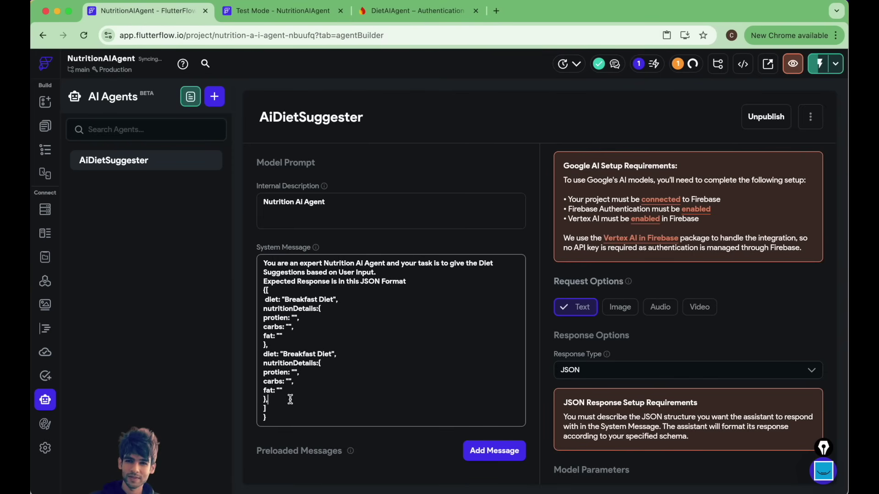
click(269, 291)
key(Return)
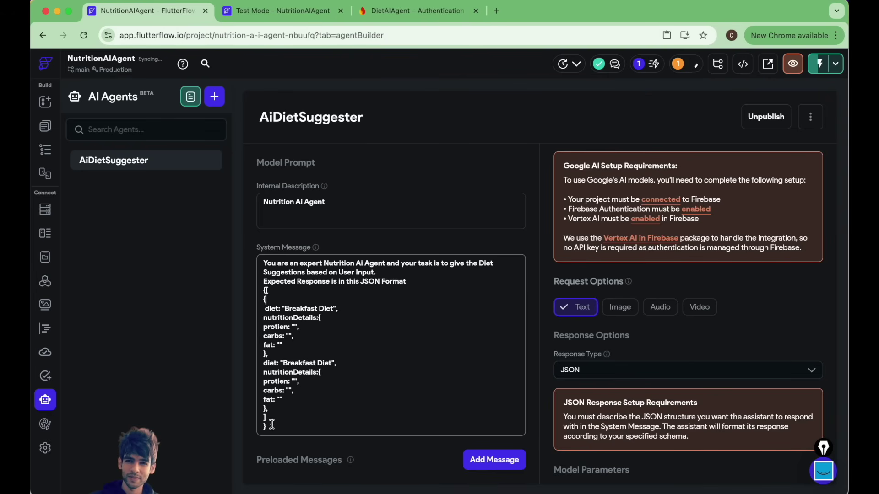
- Restore the bullet-list instruction in the System Message and set the agent's Response Type to Markdown
drag(274, 408, 261, 285)
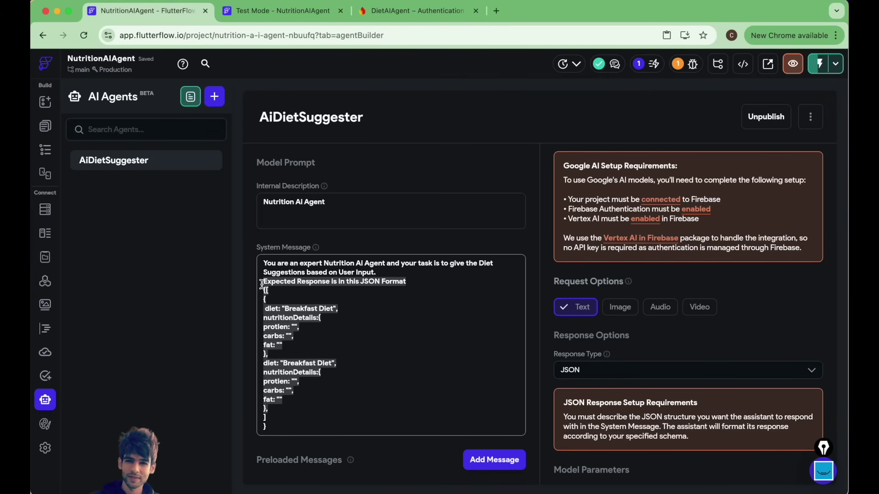
click(258, 14)
scroll(386, 182, up, 15)
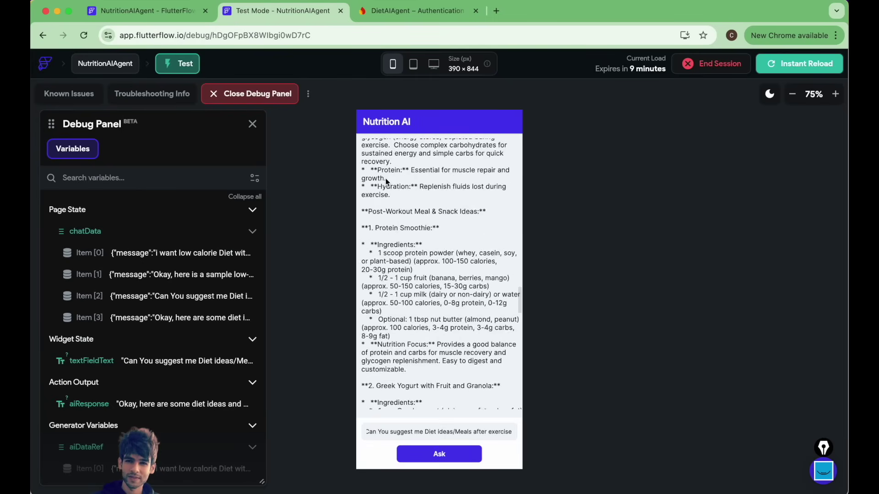
click(145, 13)
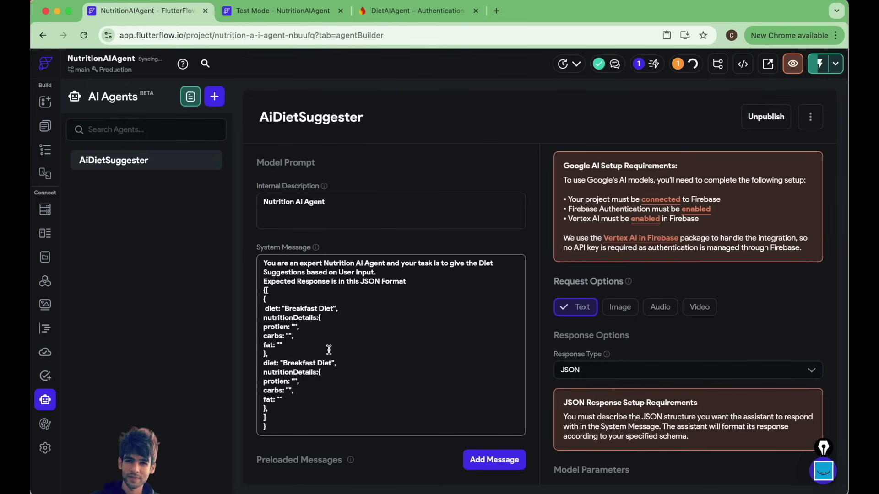
click(576, 370)
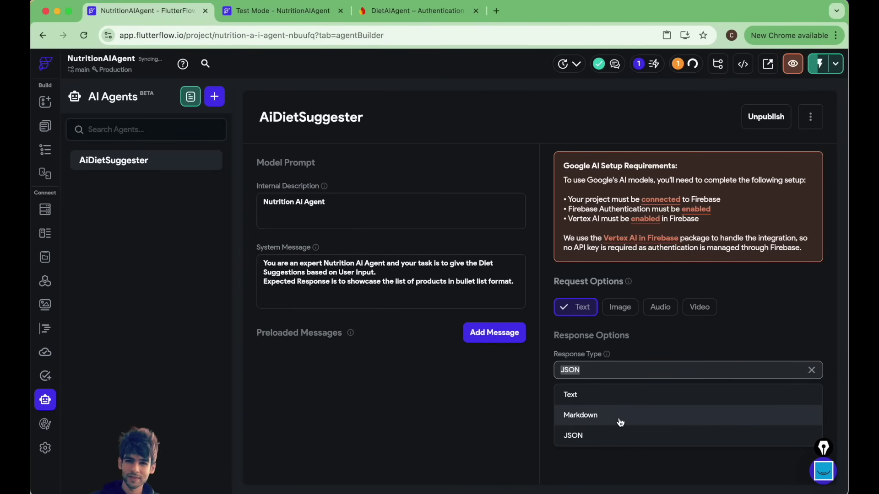
click(601, 418)
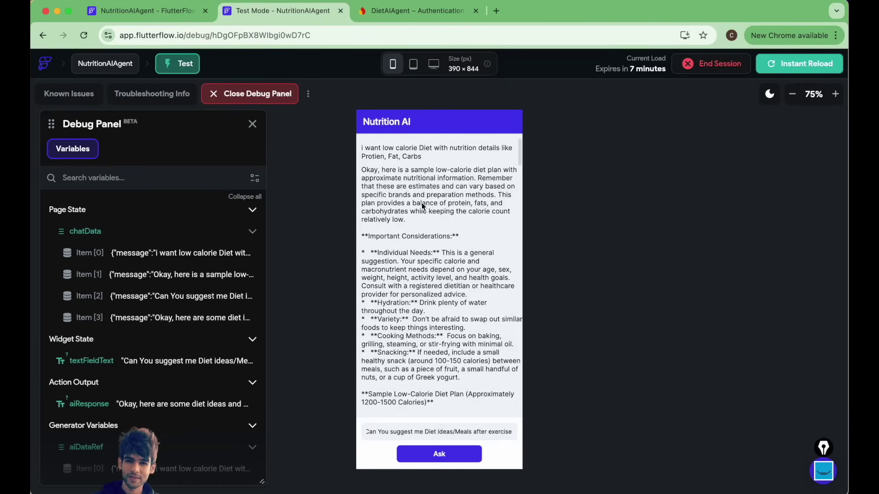
- Read through the diet replies in the Nutrition AI chat of the test session
scroll(423, 205, down, 15)
scroll(423, 206, up, 5)
scroll(423, 206, up, 10)
click(147, 13)
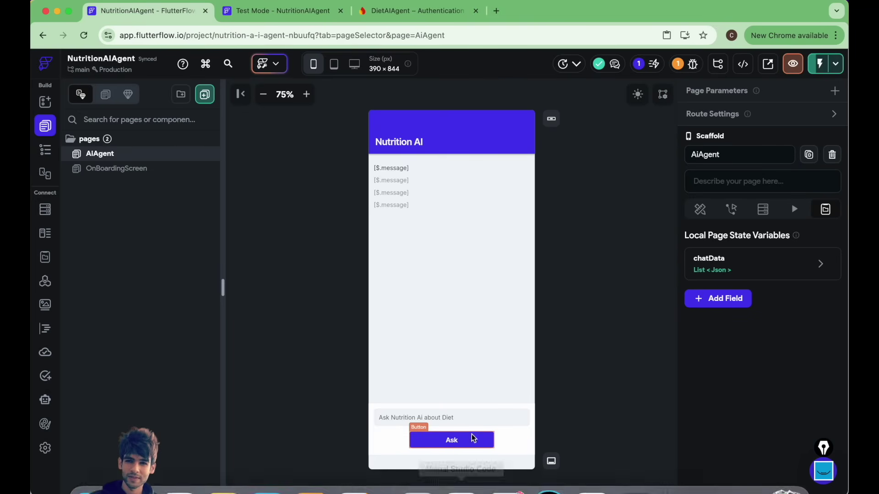
- Examine the Update Page State and AI Agent actions in the On Tap flow of the AiAgent page's Ask button
click(452, 439)
click(710, 199)
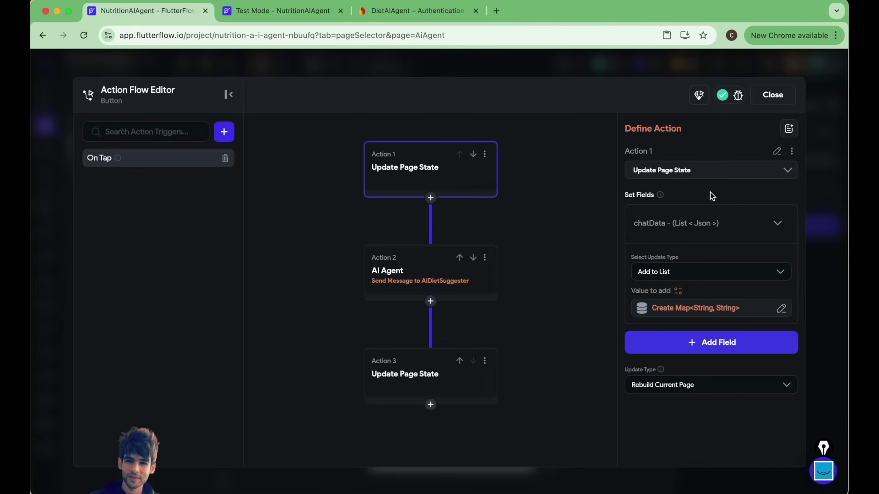
drag(526, 353, 524, 280)
click(429, 208)
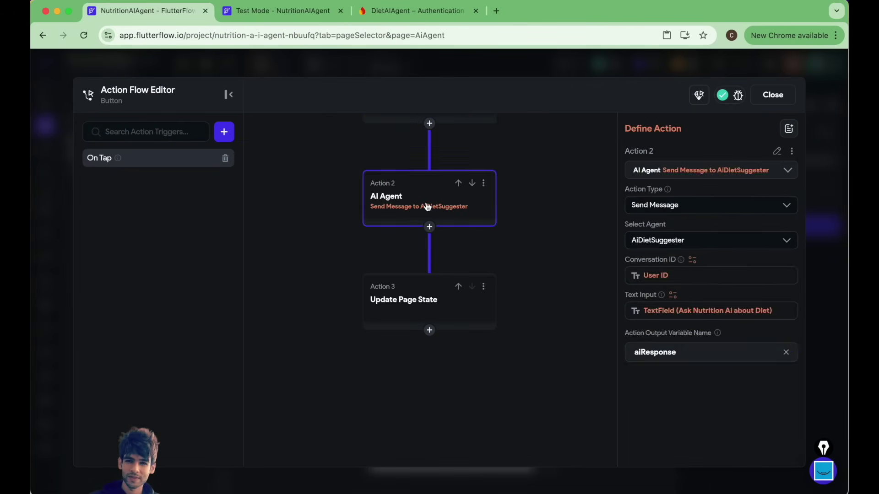
click(402, 309)
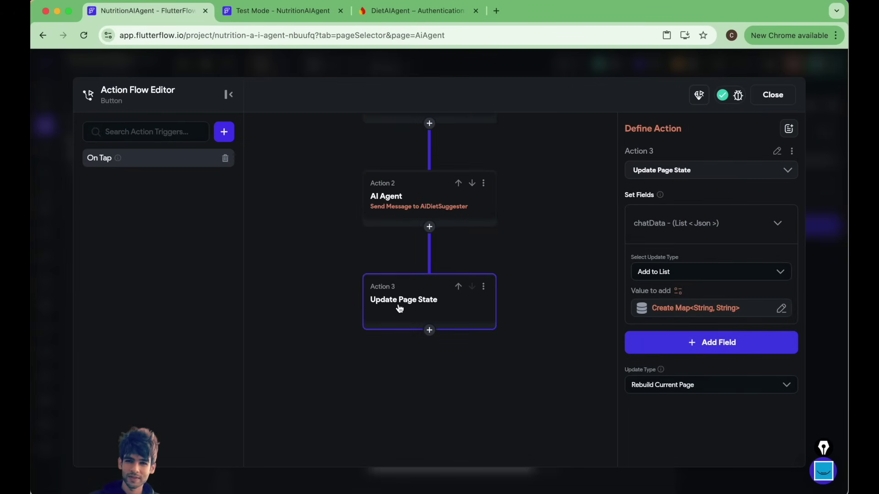
click(429, 330)
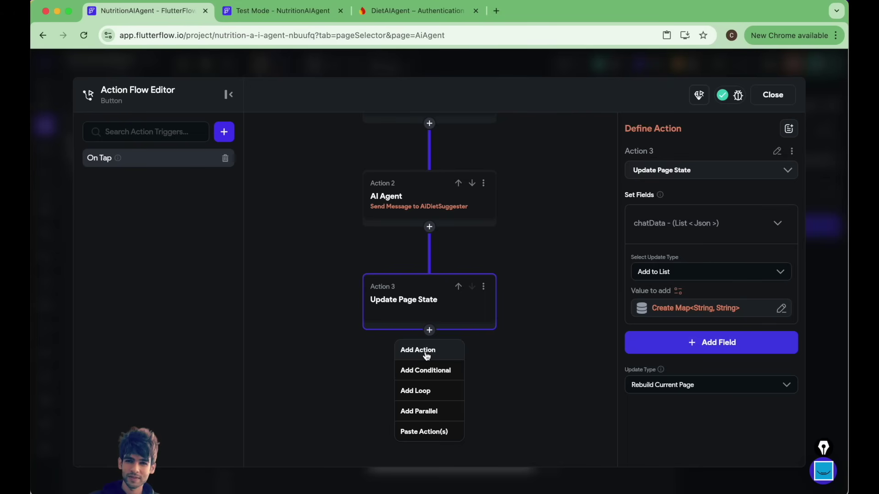
click(767, 98)
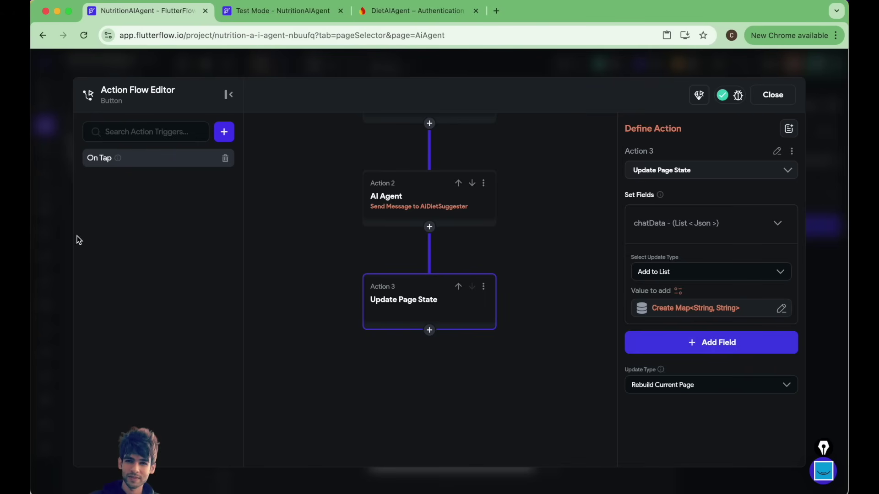
click(772, 94)
- Examine how user and assistant messages are laid out in the test chat and what message and role data chatData holds
click(283, 17)
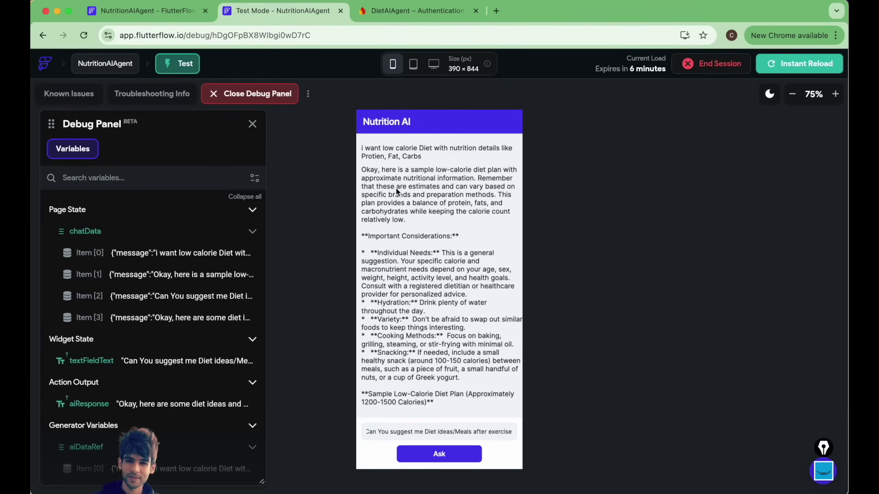
key(ctrl+shift+Tab)
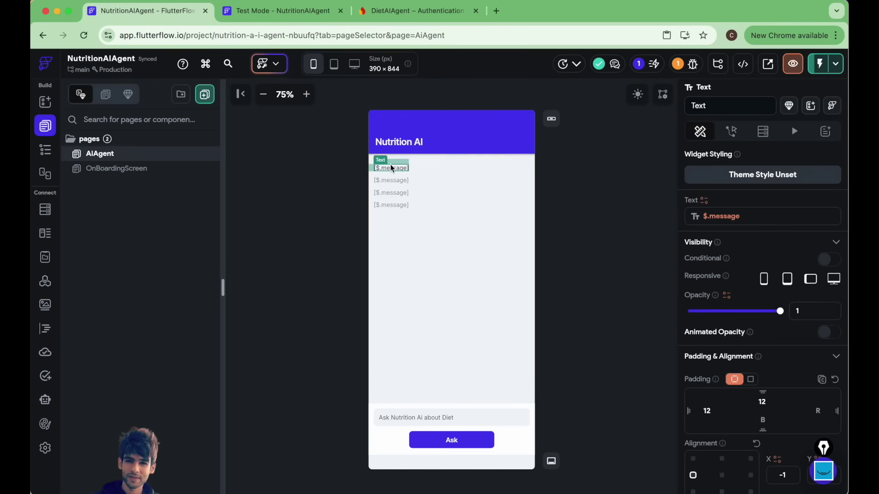
click(280, 10)
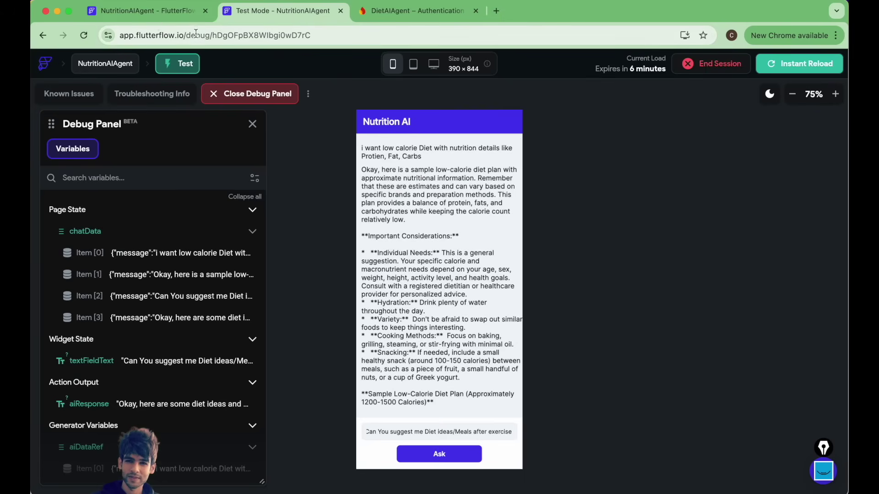
click(140, 12)
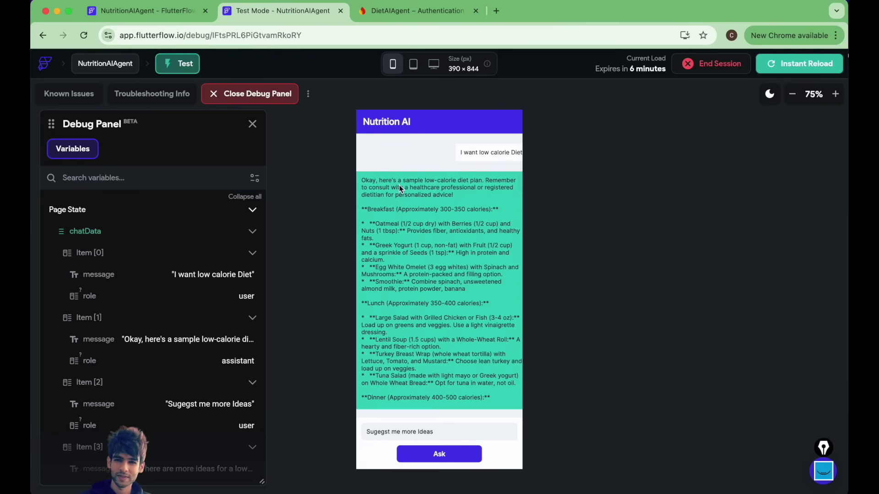
scroll(409, 298, down, 10)
scroll(409, 298, up, 10)
scroll(440, 272, down, 5)
scroll(440, 272, up, 5)
scroll(440, 271, down, 10)
- Create a data type named chat in the project's Data Schema
click(132, 13)
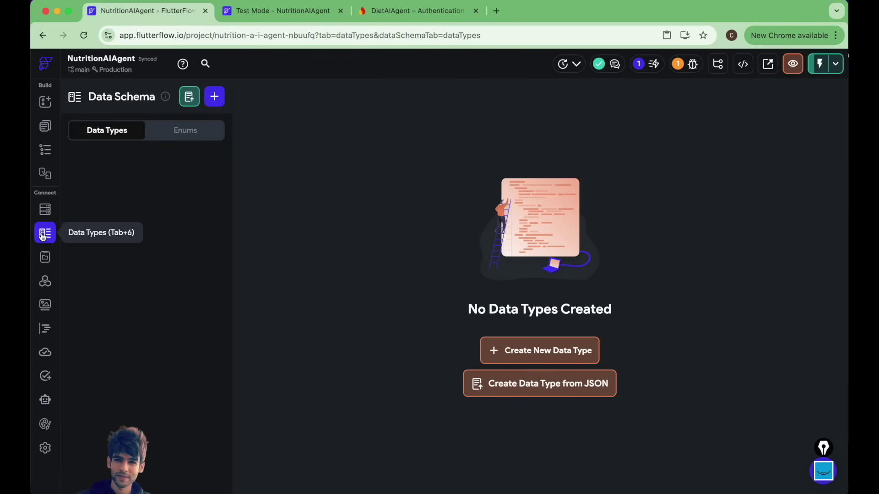
click(534, 356)
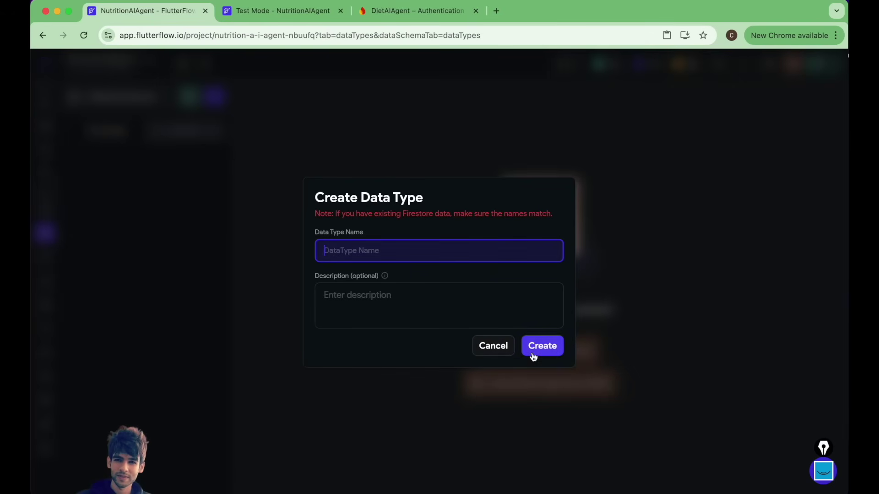
text(chat)
click(546, 346)
- Add a String field named message to the chat data type
click(532, 280)
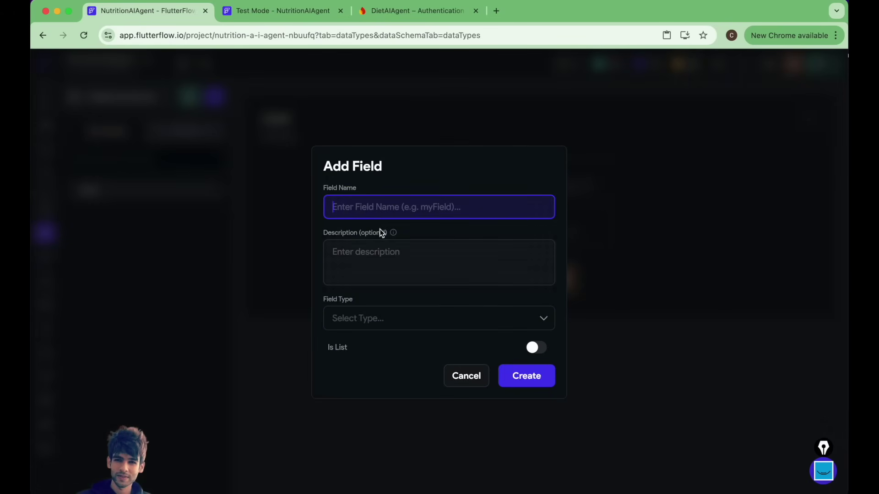
text(message)
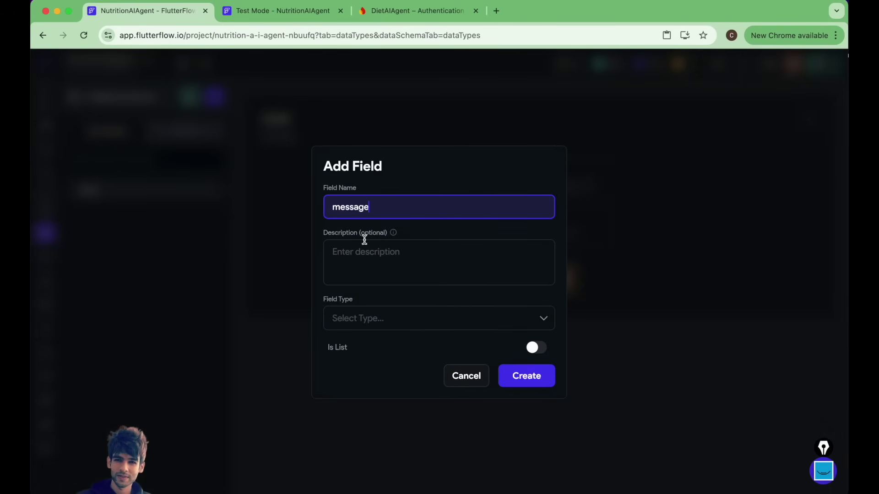
click(380, 322)
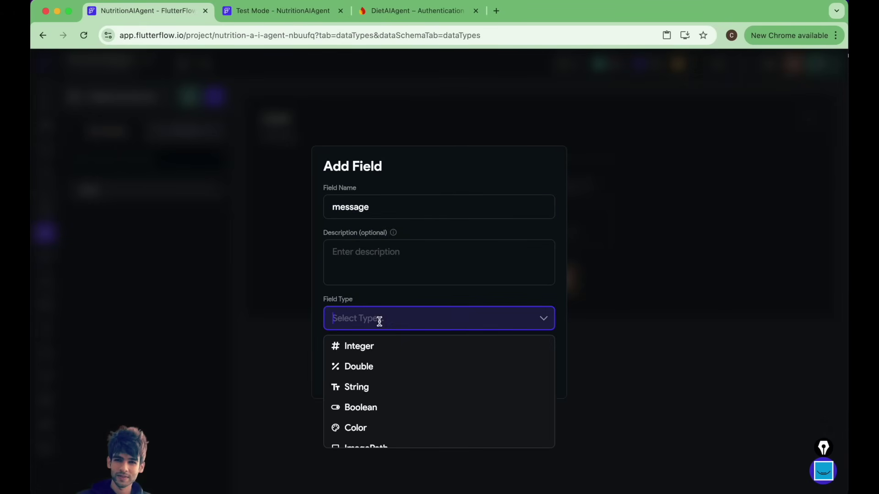
click(368, 388)
click(526, 380)
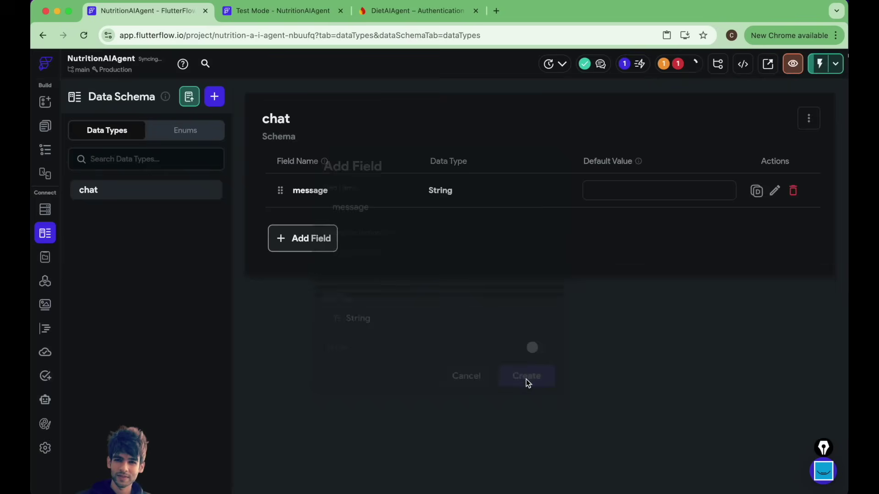
click(307, 246)
click(373, 214)
text(role)
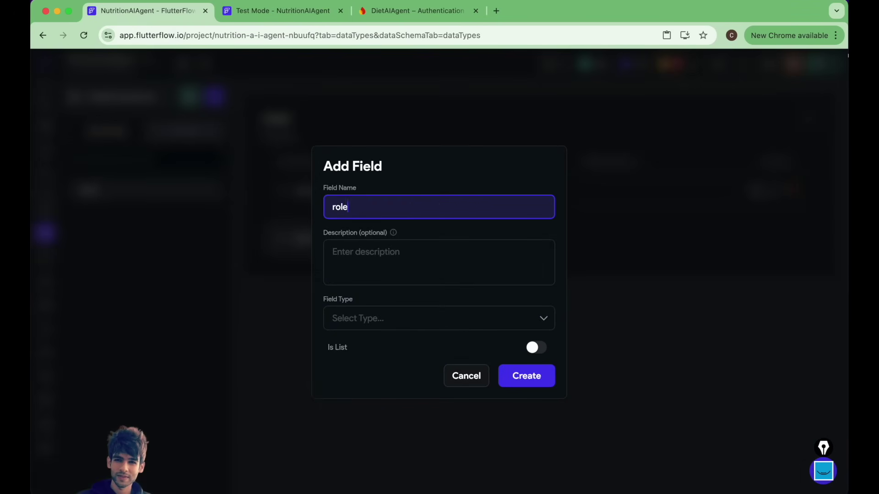
click(383, 314)
scroll(372, 365, down, 5)
click(368, 439)
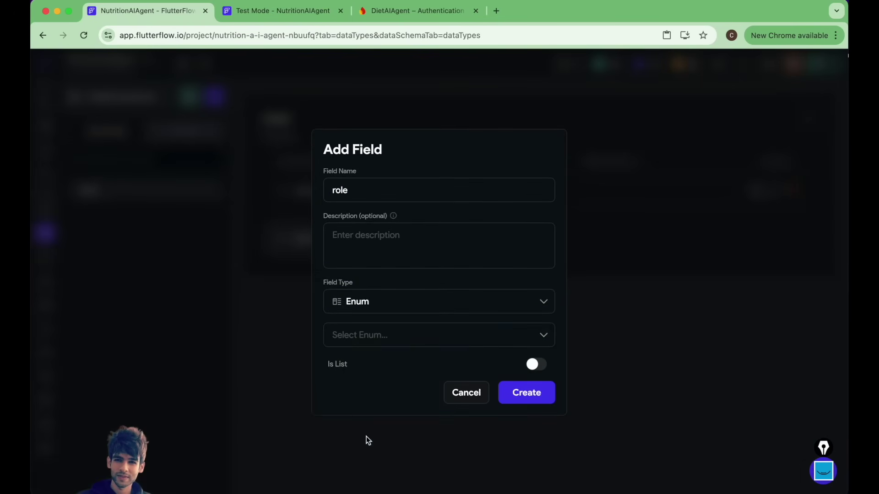
click(373, 335)
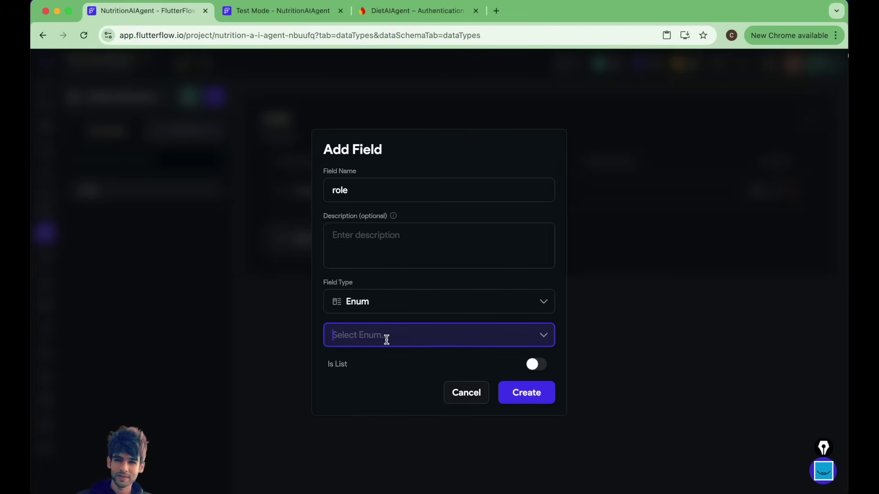
double_click(331, 191)
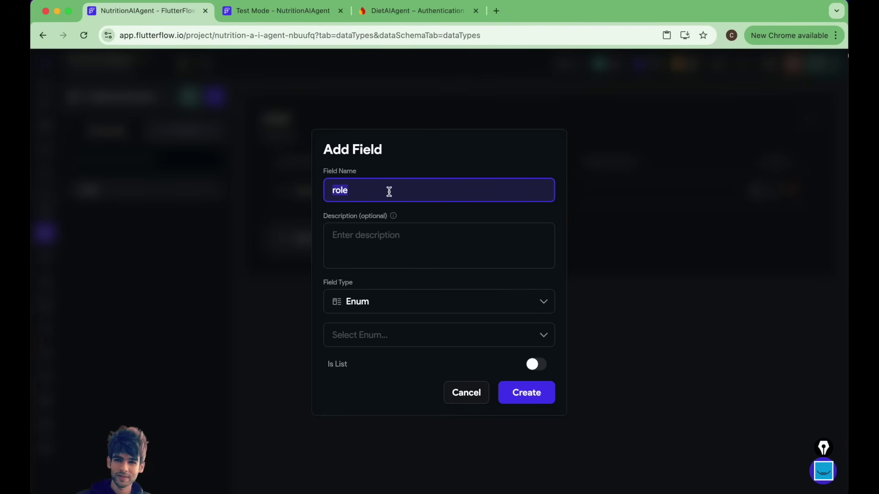
click(463, 394)
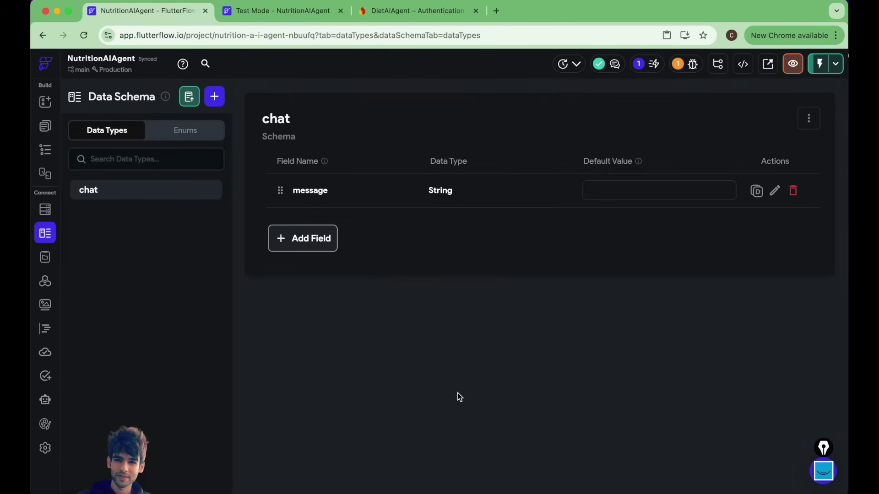
- Create an enum named role in the Data Schema
click(185, 132)
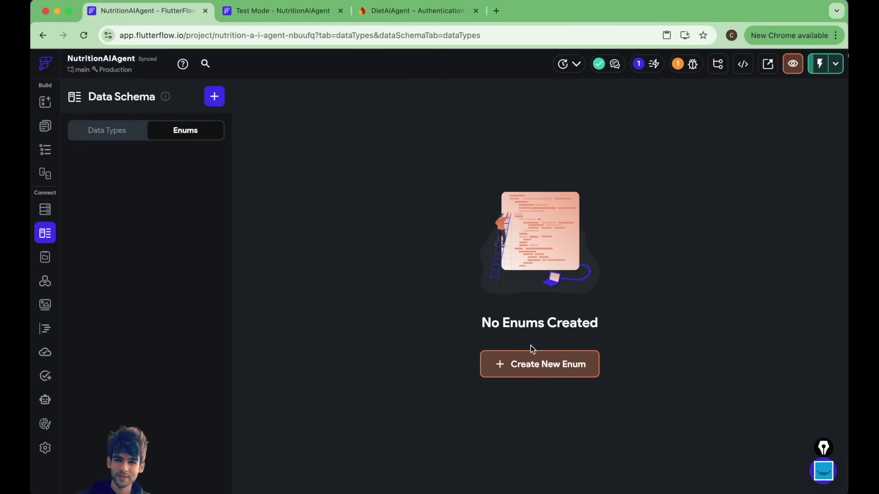
click(533, 364)
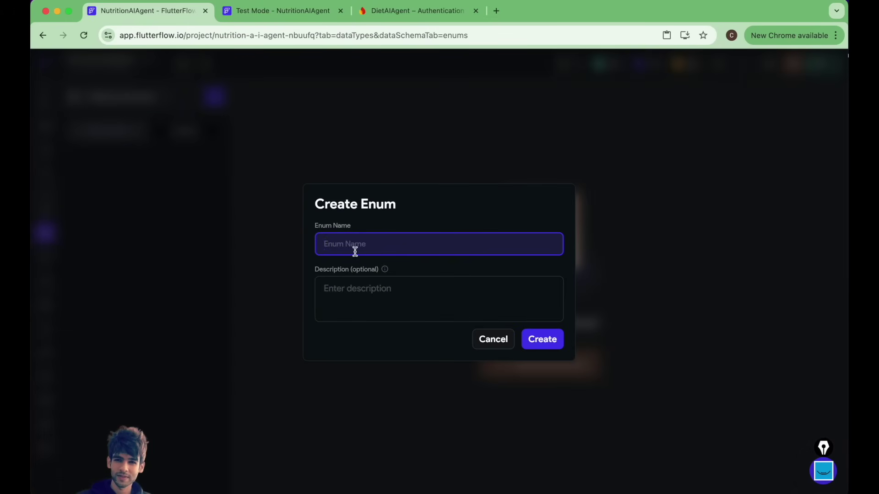
text(role)
click(536, 342)
- Add the value user to the role enum
click(549, 280)
click(313, 187)
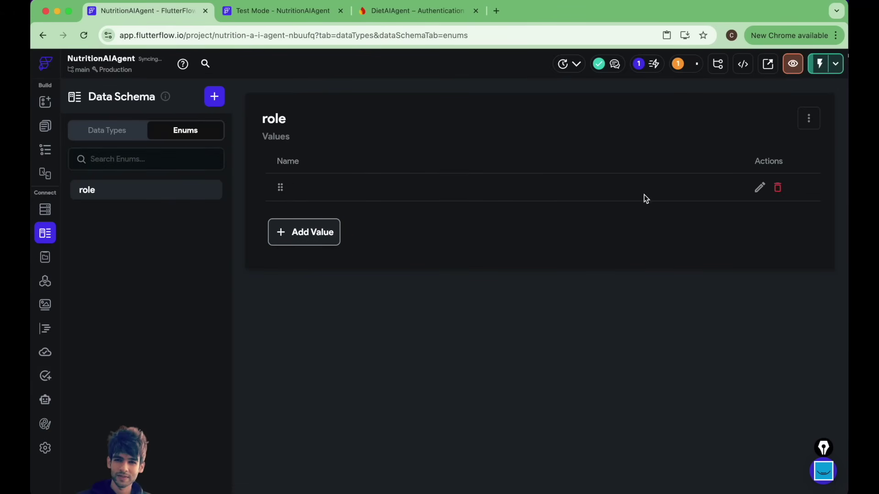
click(759, 187)
text(user)
click(528, 346)
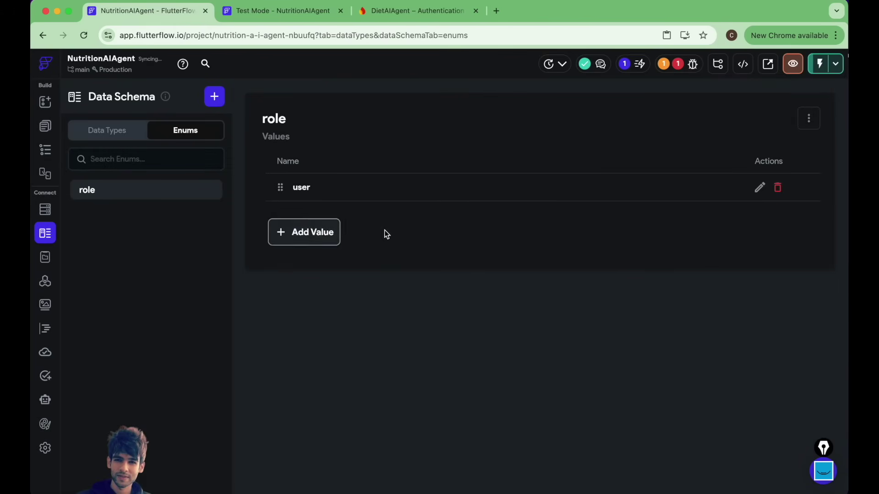
- Add a second value named aiAssistant to the role enum
click(304, 232)
click(760, 215)
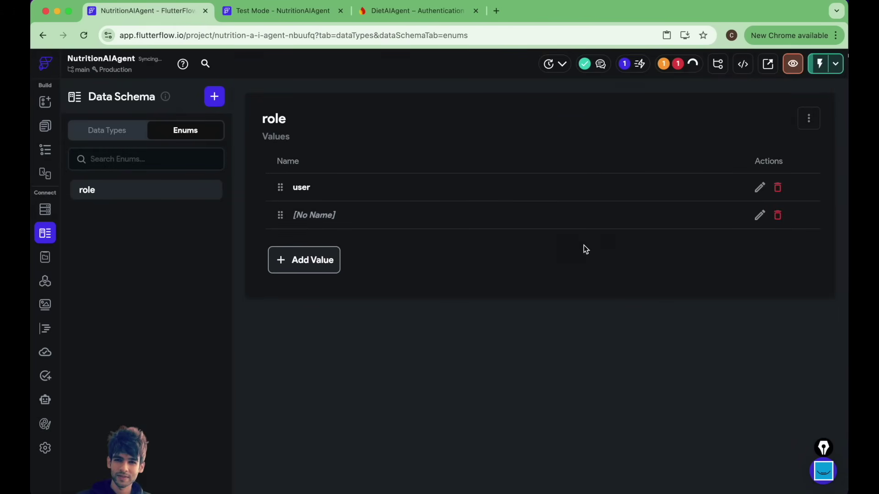
text(aiAssistant)
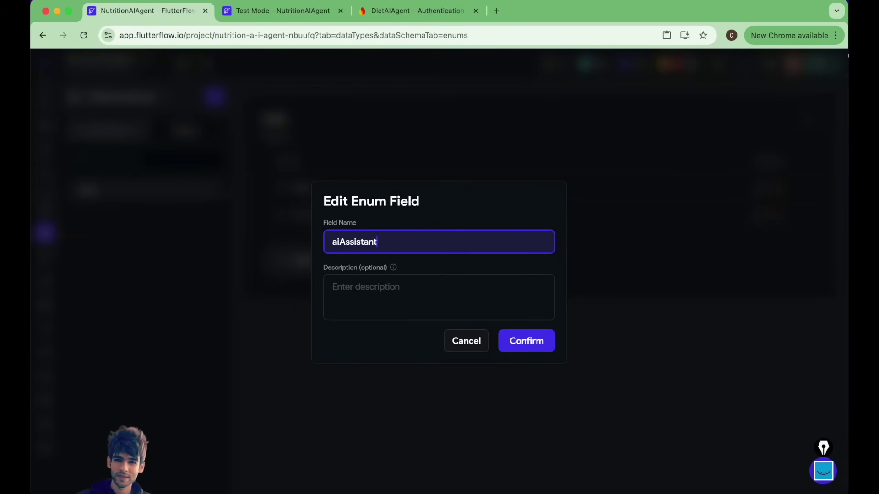
click(528, 346)
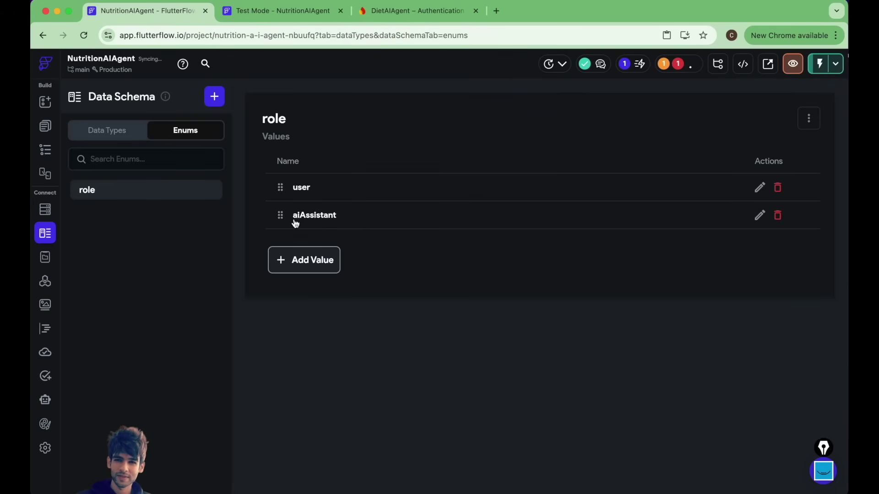
- Add a field named role to the chat data type, using the Enum type with the role enum
click(95, 138)
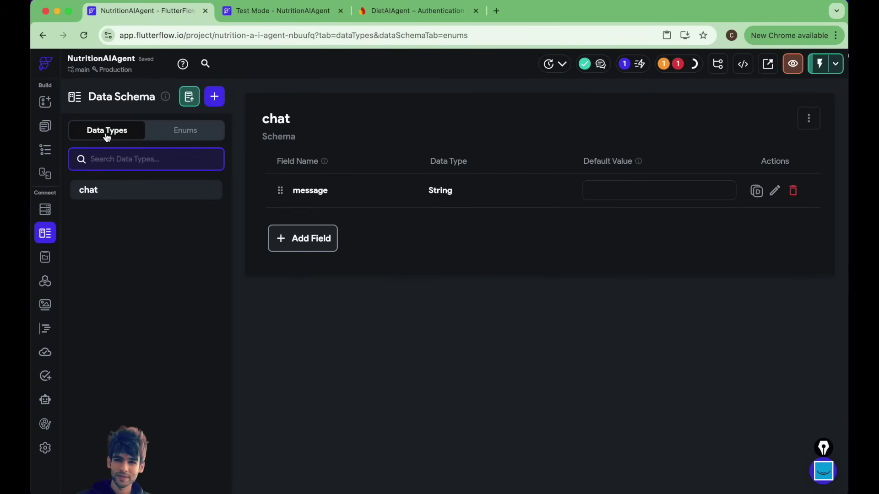
click(321, 241)
text(role)
click(377, 320)
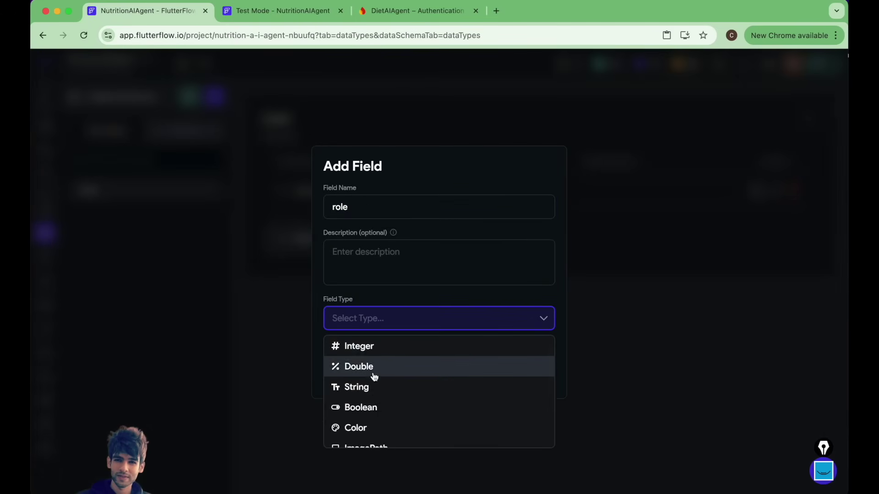
scroll(375, 376, down, 5)
click(370, 436)
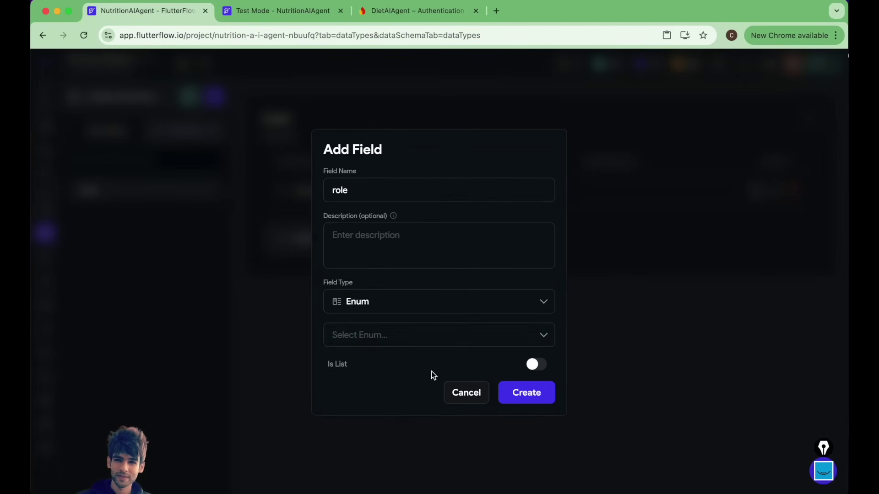
click(457, 336)
click(408, 362)
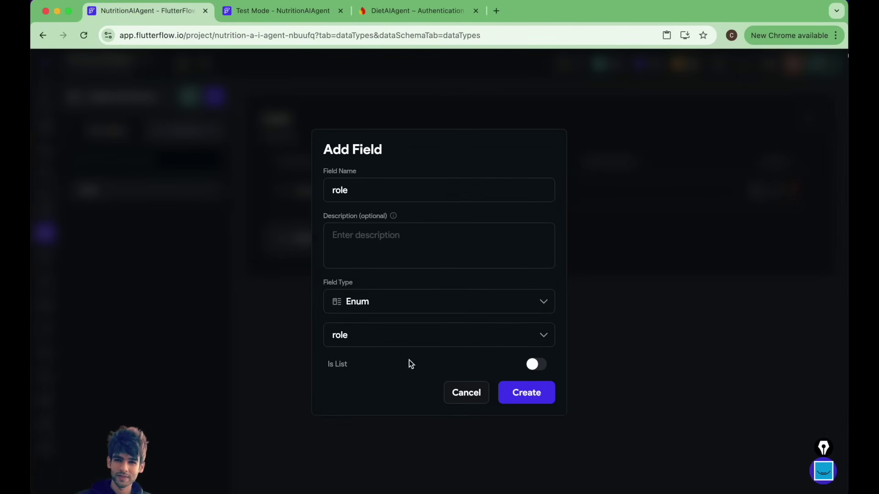
click(527, 394)
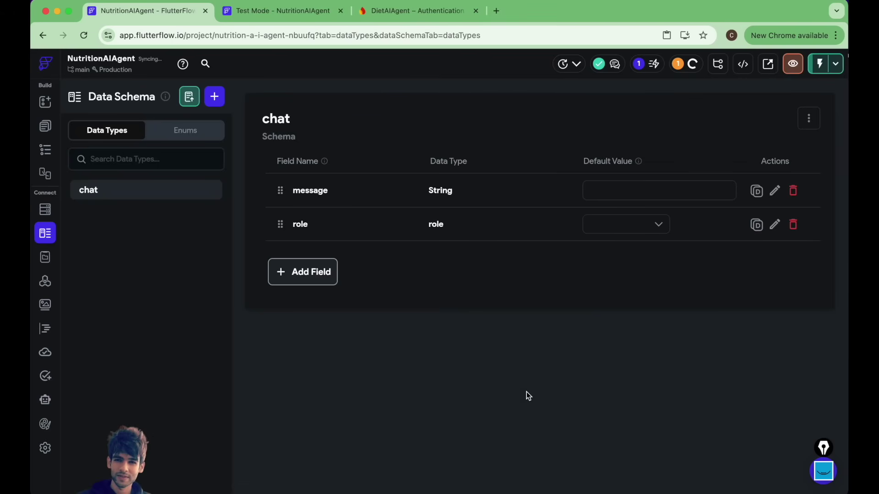
click(653, 226)
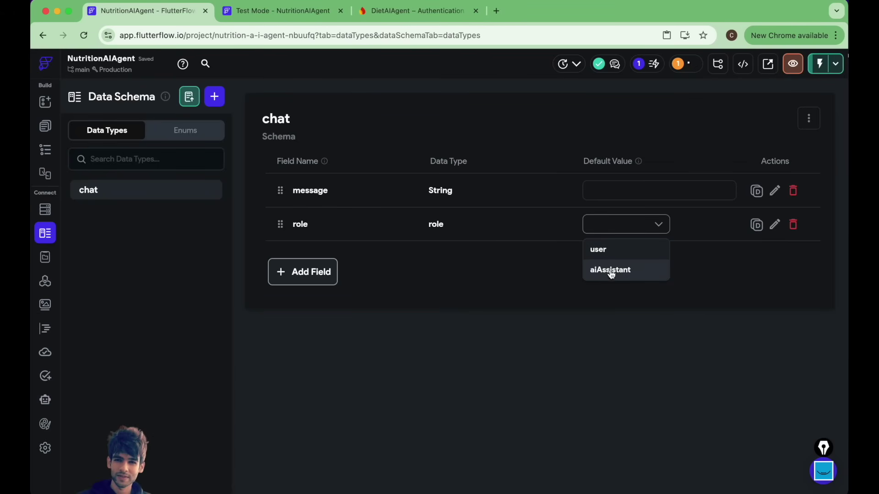
click(486, 334)
- Review the Ask button's On Tap action flow on the AiAgent page
click(45, 126)
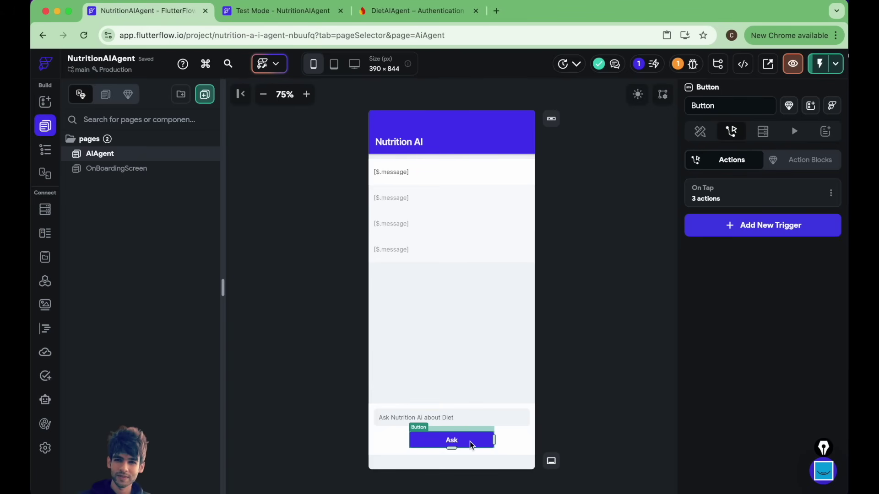
click(726, 199)
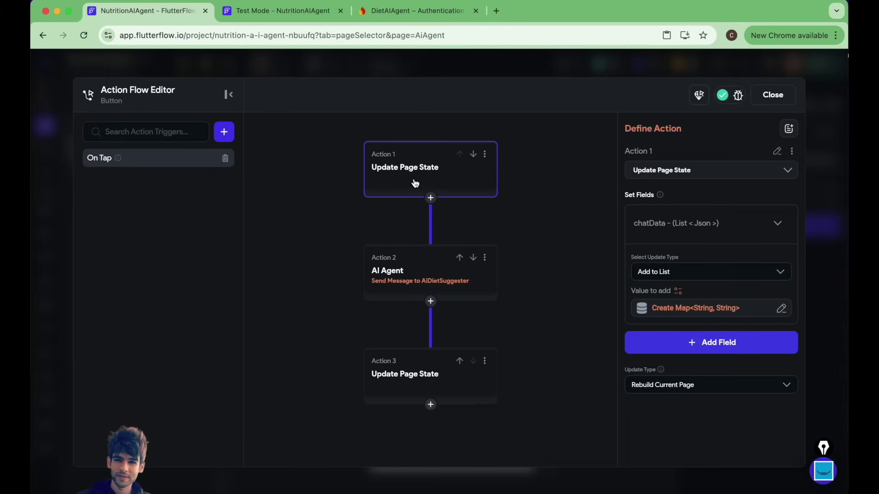
click(773, 95)
- Change the AiAgent page's chatData state variable to a list of the chat data type
click(151, 169)
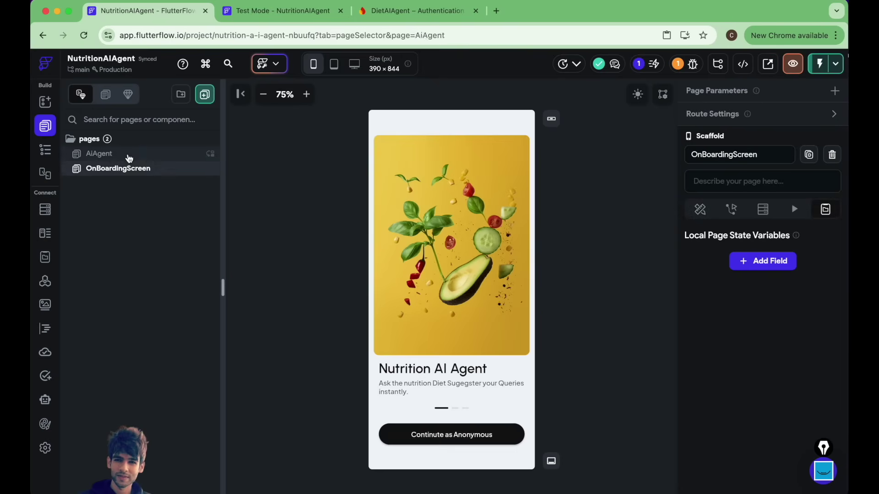
click(130, 154)
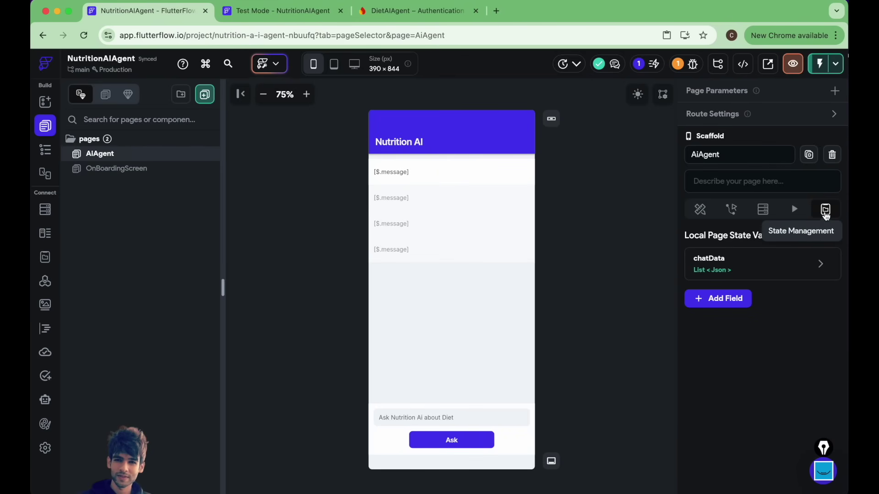
click(723, 263)
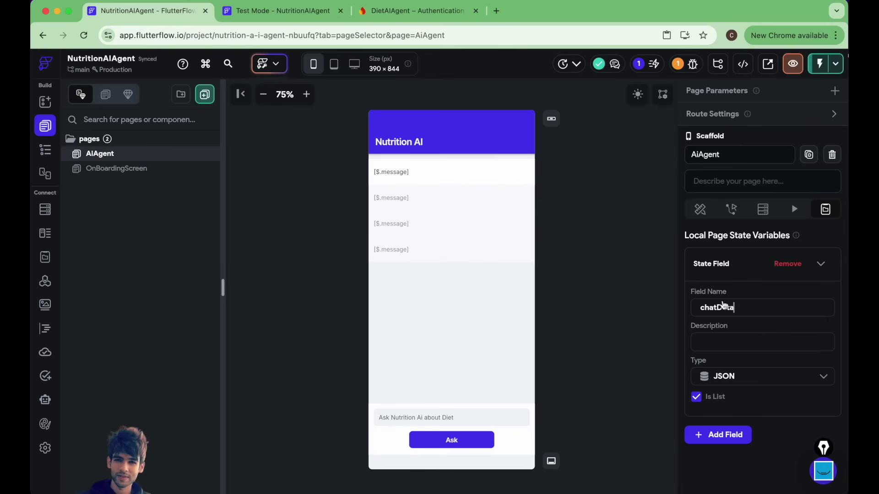
click(724, 375)
text(Dat)
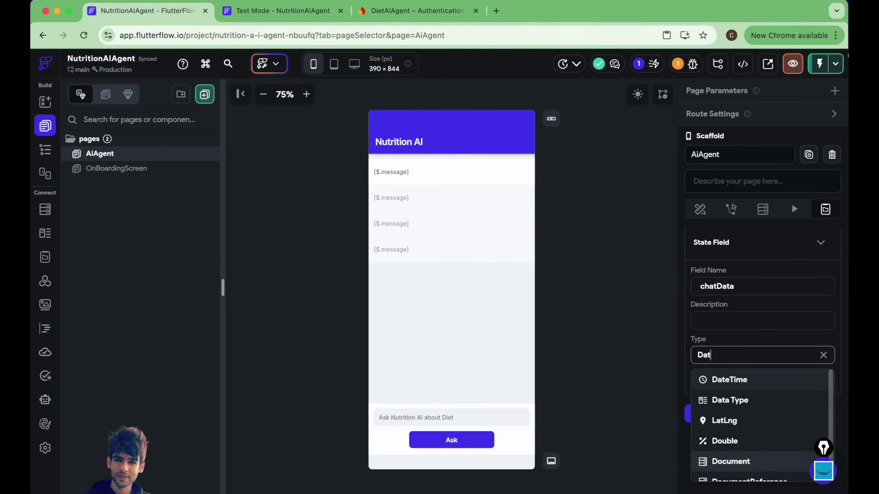
click(733, 401)
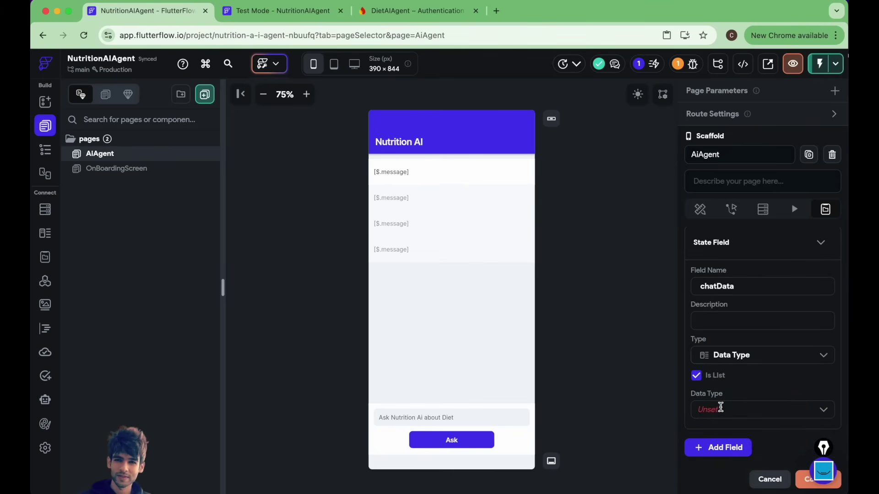
click(720, 409)
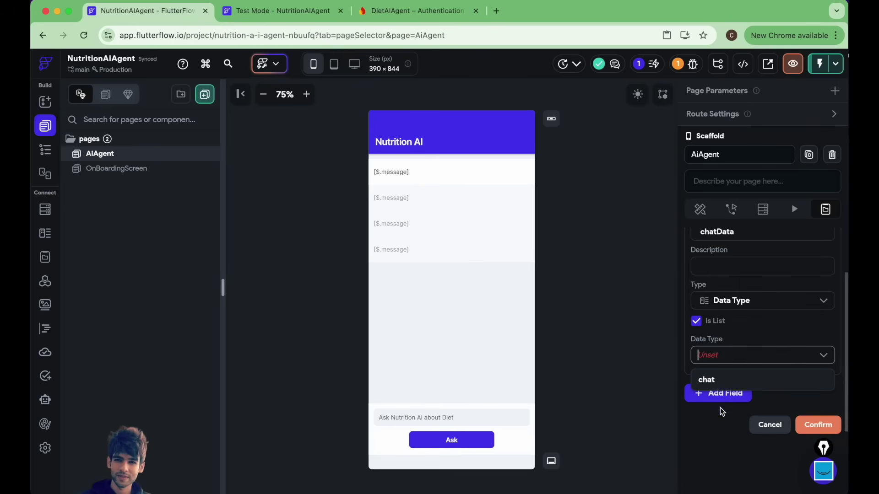
click(708, 381)
click(805, 423)
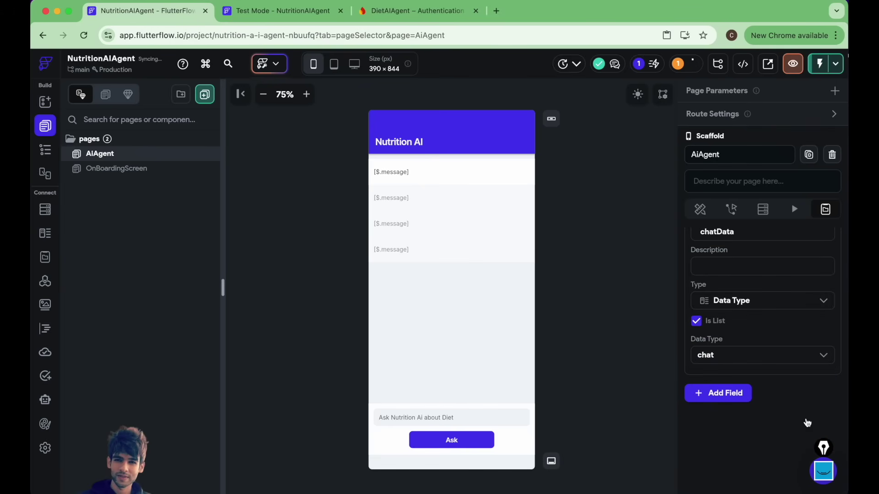
- In Action 1 of the Ask button's On Tap flow, replace the value added to chatData with a created chat data type object
click(458, 442)
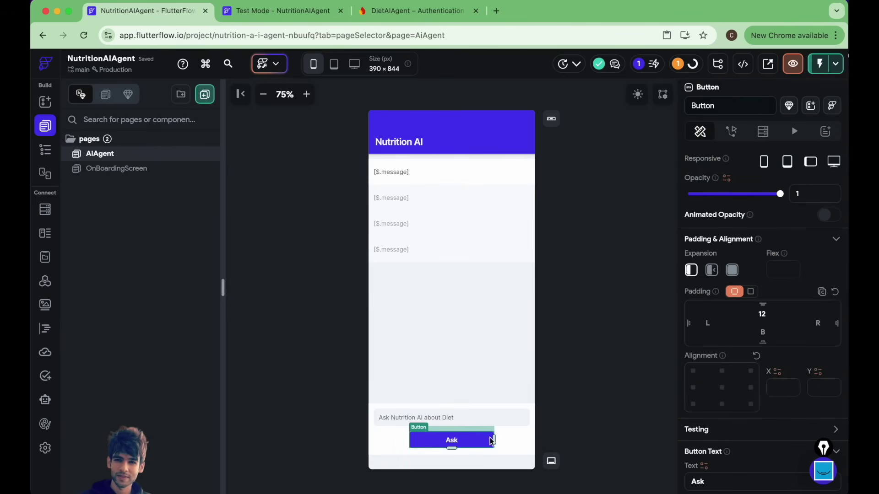
click(733, 132)
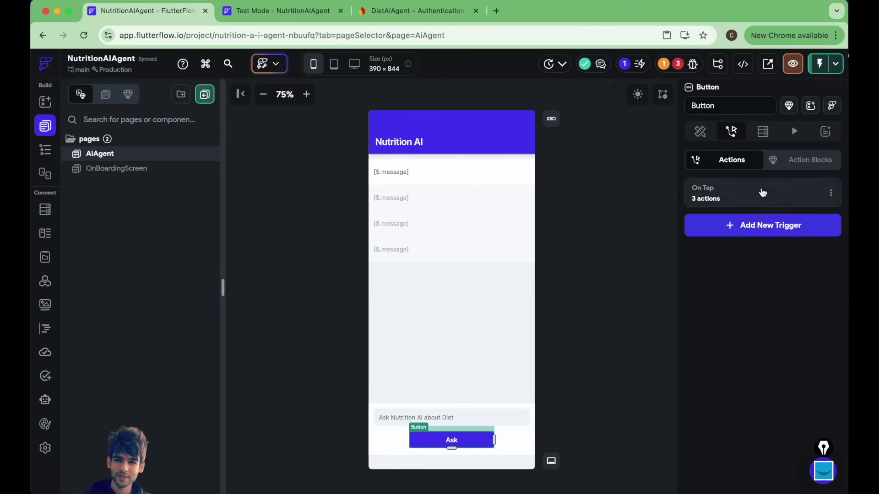
click(761, 191)
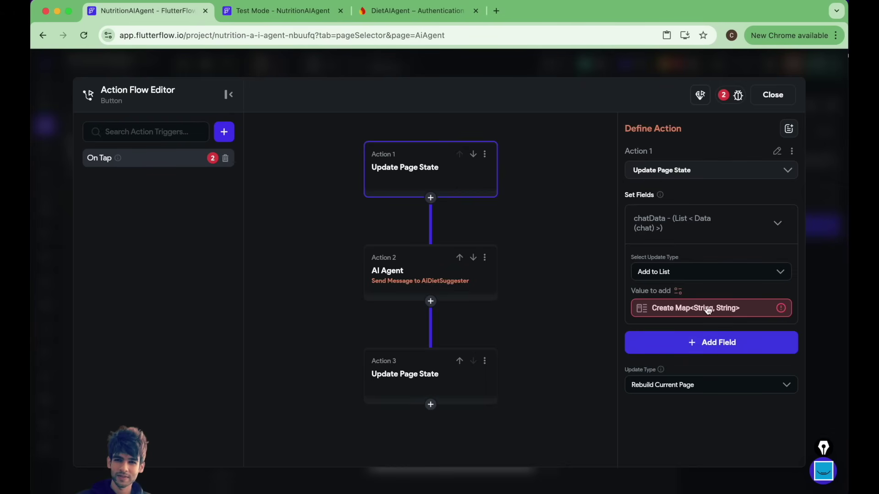
click(679, 310)
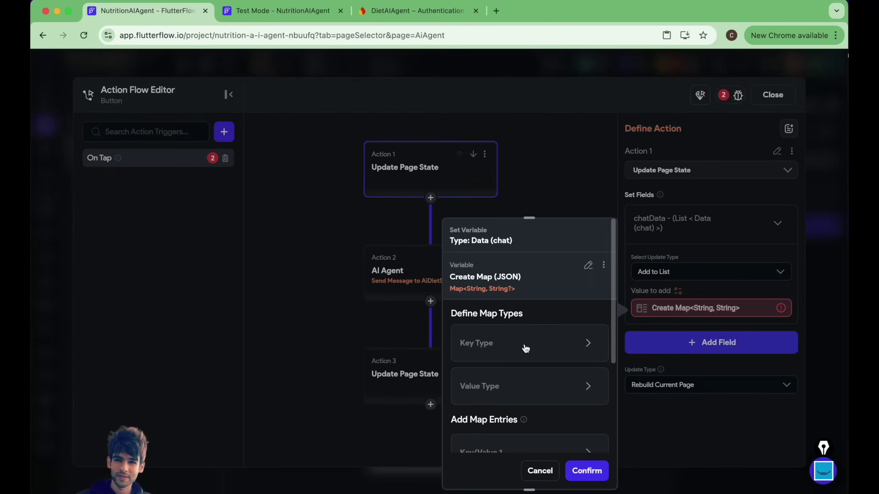
scroll(526, 349, down, 1)
scroll(584, 255, up, 1)
click(589, 266)
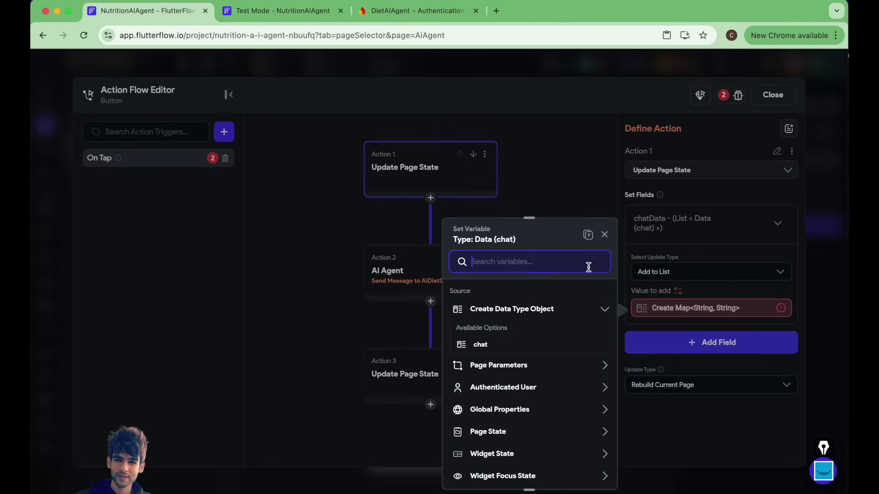
click(484, 346)
- Add the message field to the new chat object and bind it to the "Ask Nutrition Ai about Diet" text field
click(492, 351)
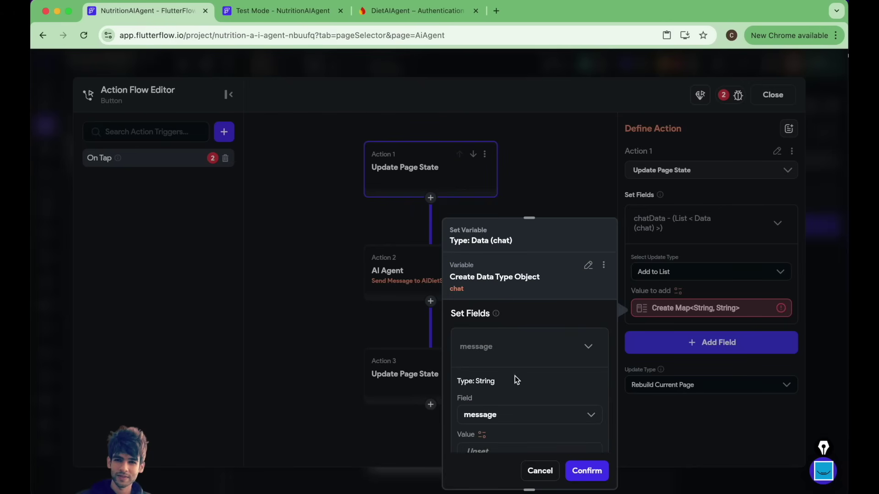
scroll(503, 357, down, 1)
scroll(505, 335, down, 1)
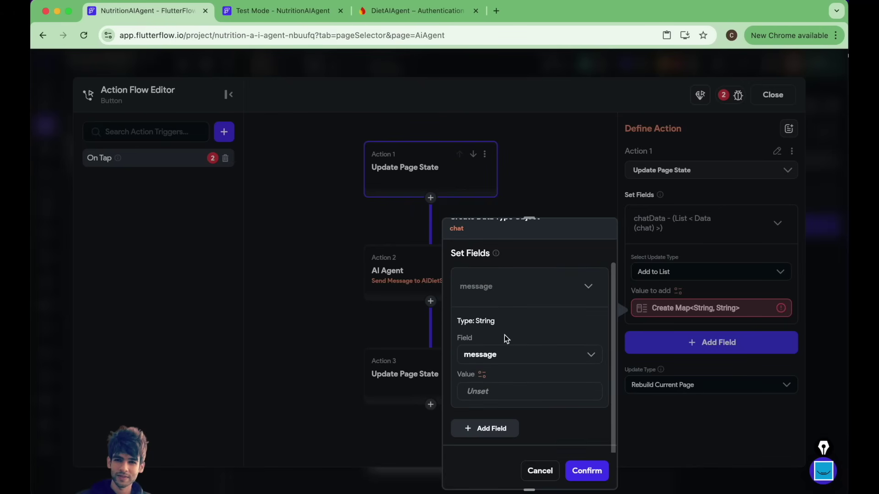
scroll(499, 293, down, 1)
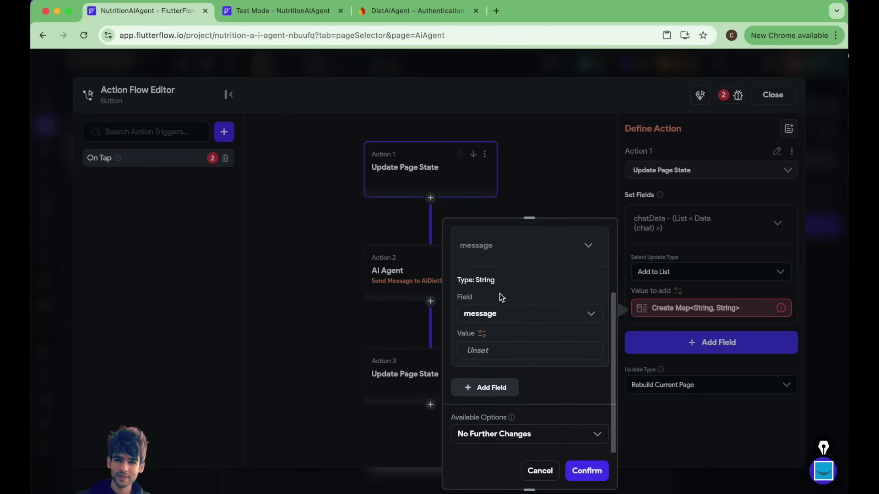
click(483, 337)
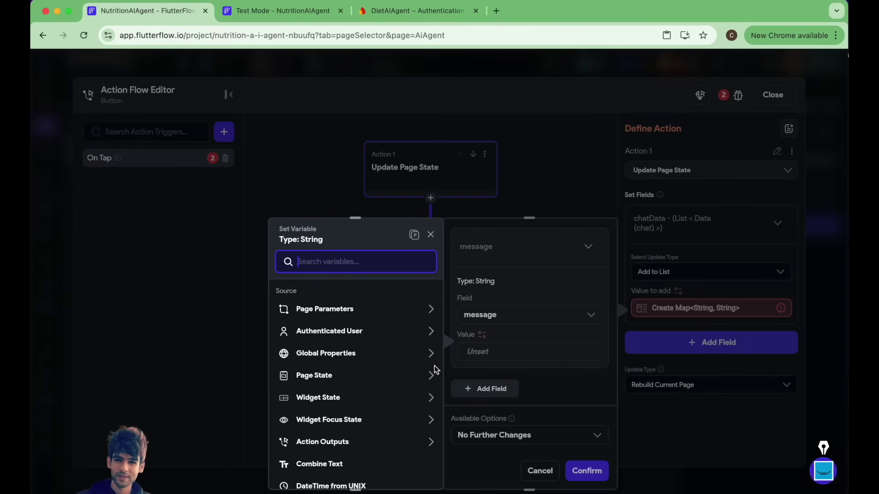
click(347, 398)
click(336, 434)
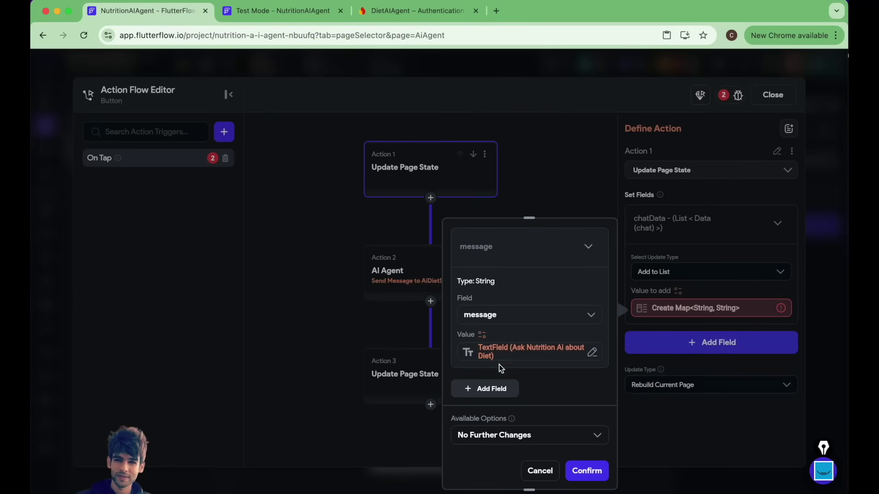
- Add the role field to Action 1's chat object with the enum value user and save the object
click(489, 389)
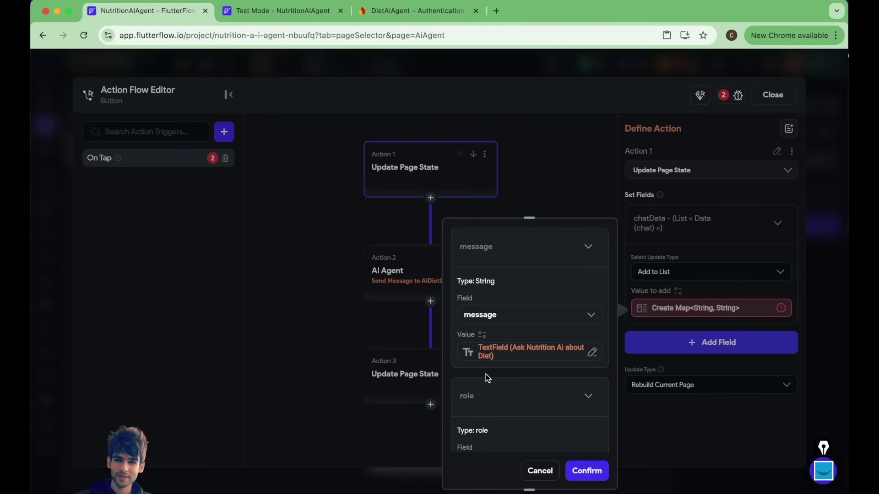
scroll(485, 374, down, 3)
scroll(485, 374, down, 1)
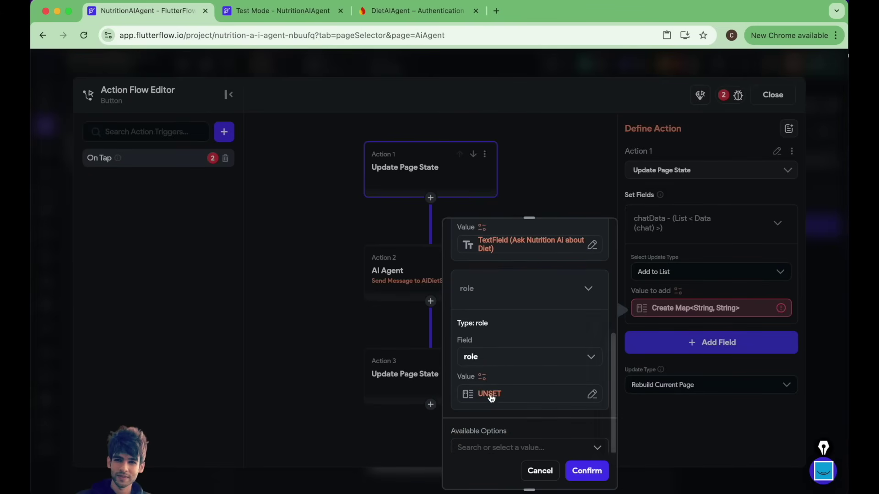
click(488, 394)
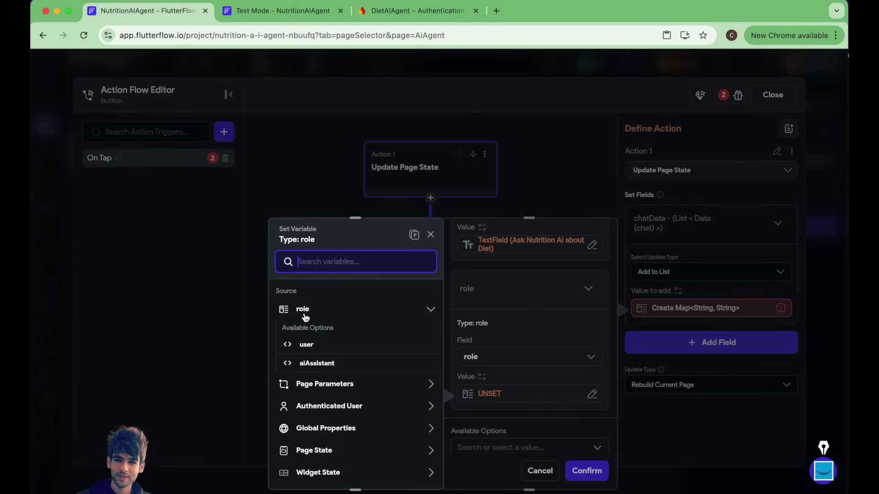
click(306, 345)
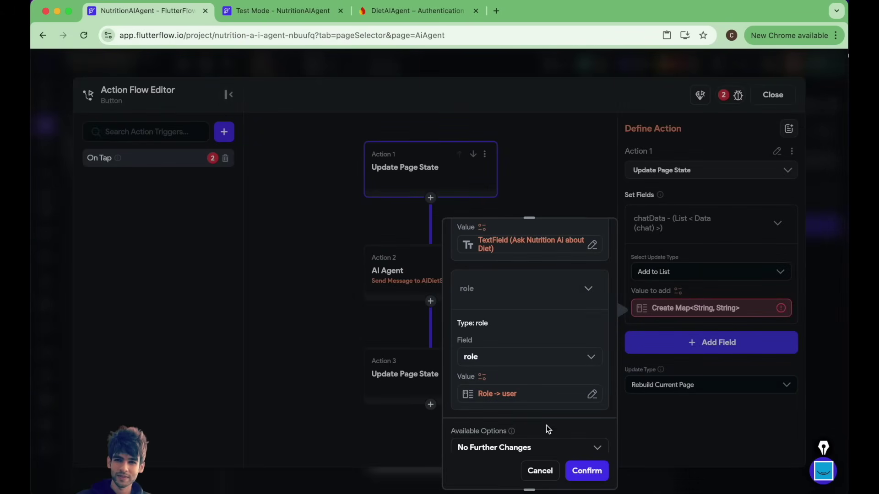
click(587, 472)
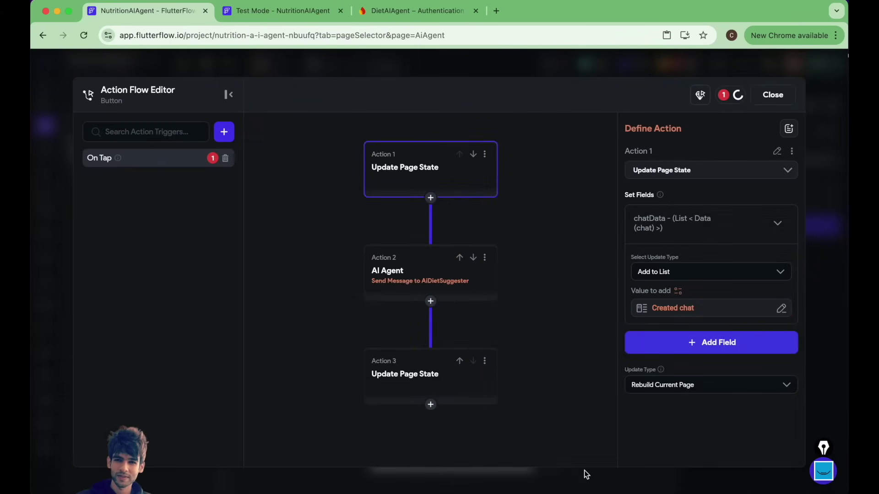
- In Action 3 of the Ask button's flow, replace the value added to chatData with a created chat data type object
click(430, 379)
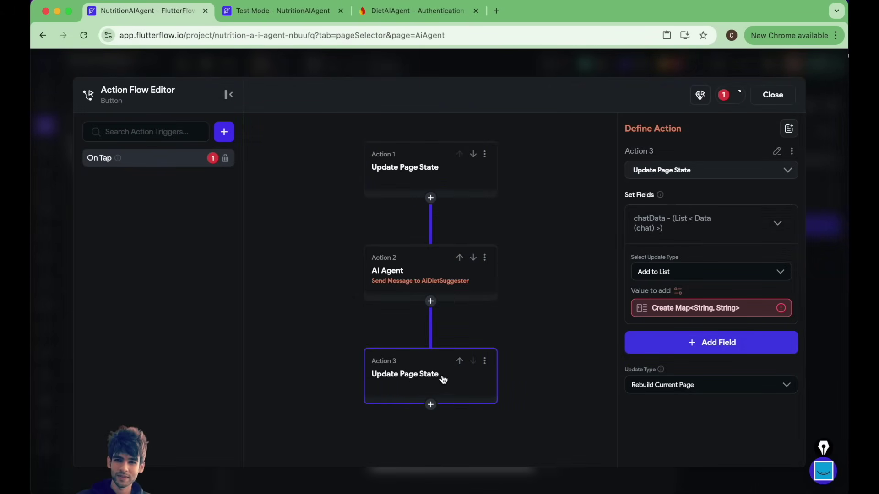
click(672, 310)
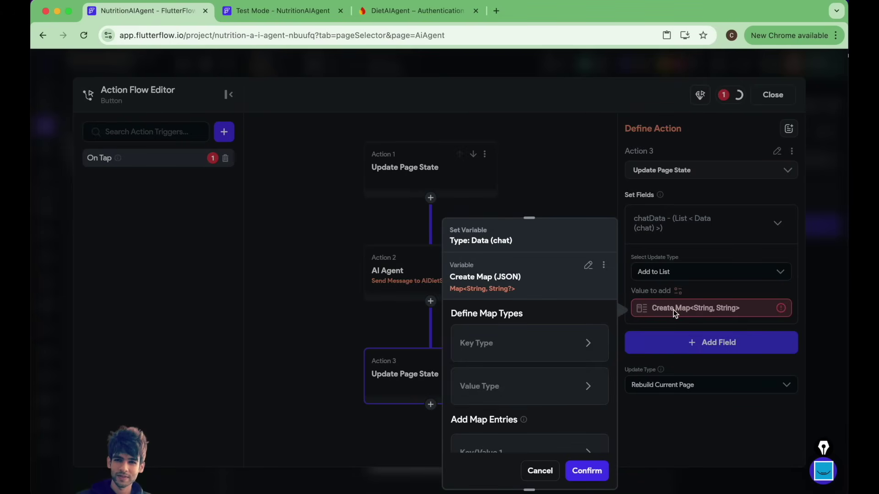
click(589, 268)
click(484, 349)
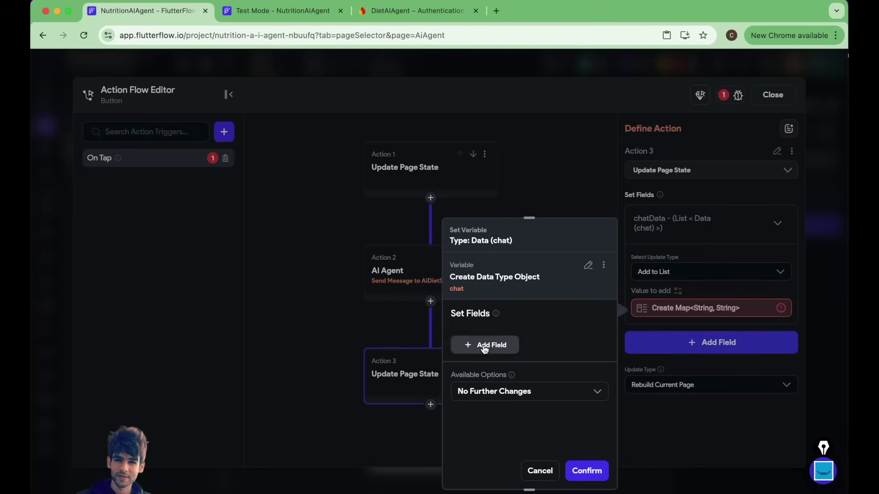
- Add the message field to Action 3's chat object and bind it to the aiResponse action output
click(486, 352)
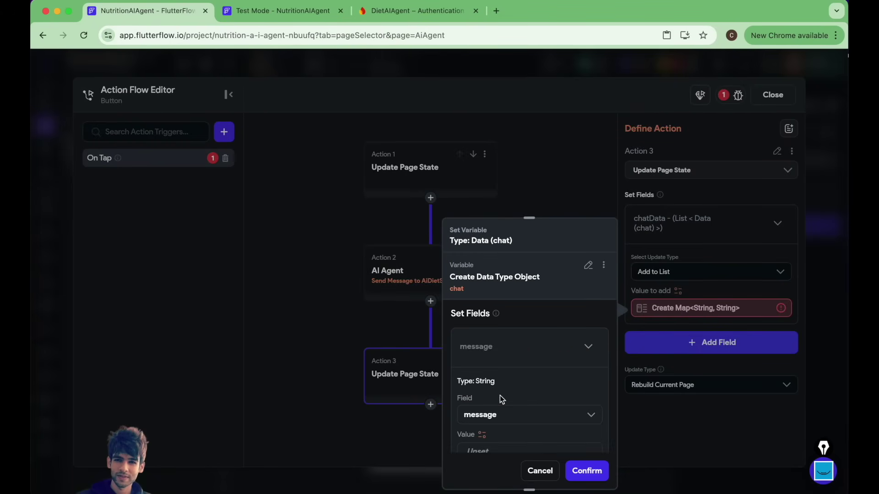
scroll(499, 397, down, 3)
click(478, 389)
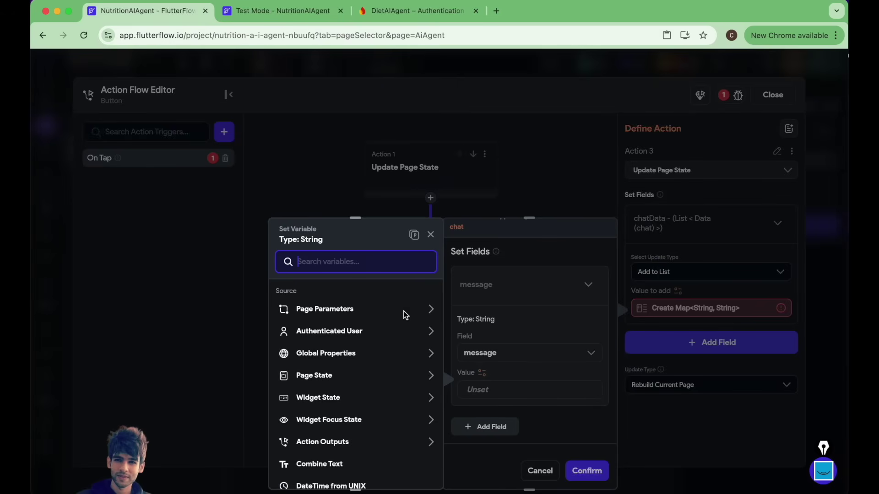
text(aire)
click(317, 345)
scroll(524, 333, down, 1)
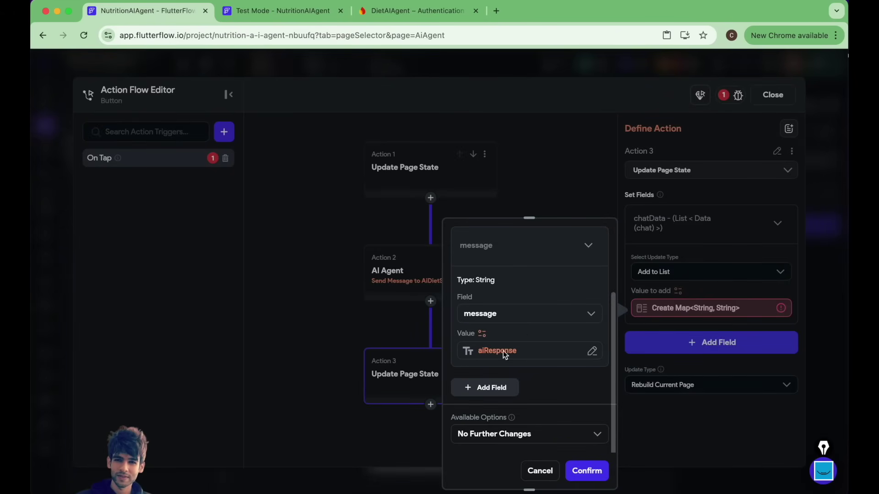
- Add the role field to Action 3's chat object with the enum value aiAssistant, save the object and close the action flow
click(492, 387)
scroll(492, 385, down, 2)
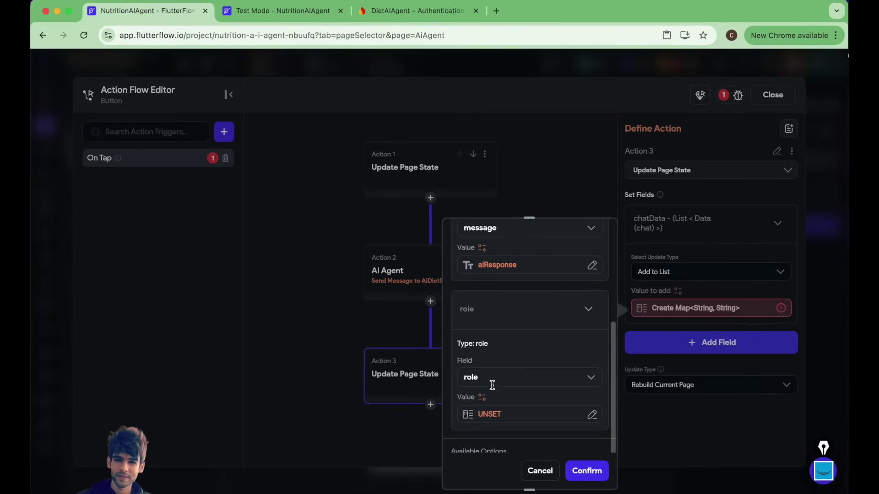
click(489, 412)
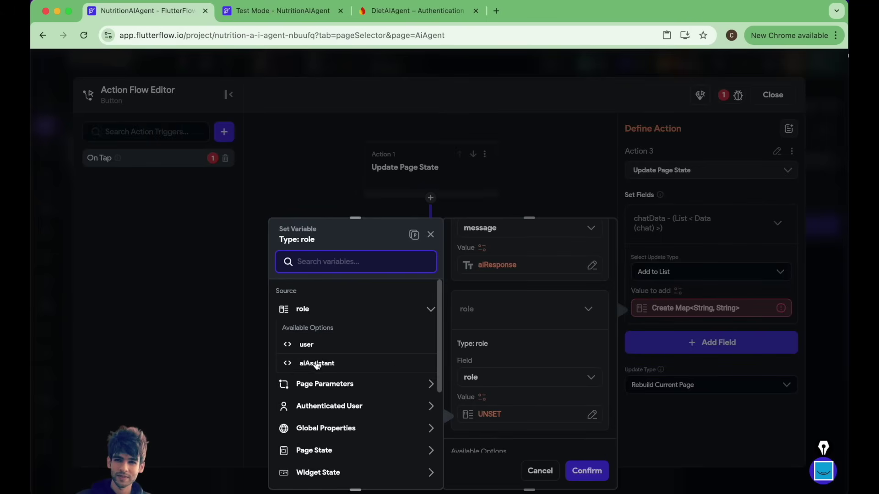
click(317, 363)
click(586, 471)
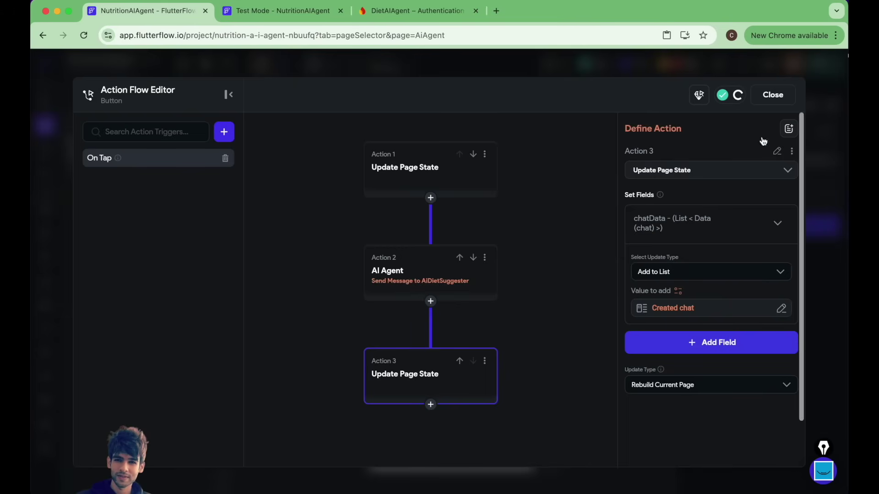
click(778, 95)
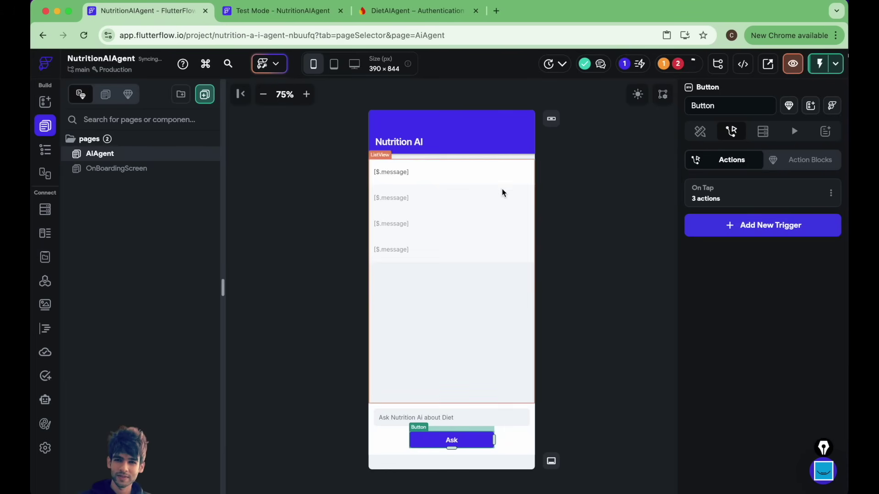
- Replace the Container in the ListView with its $.message Text, placing the text directly inside the ListView
click(397, 172)
click(47, 152)
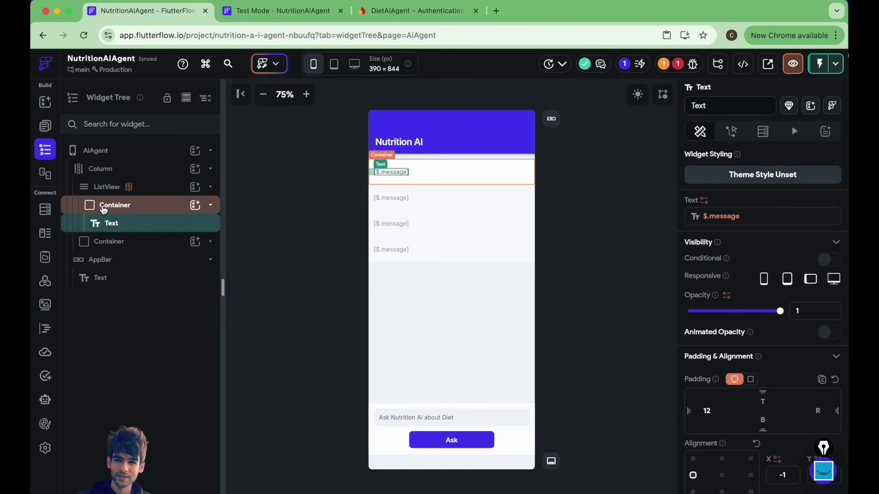
right_click(115, 224)
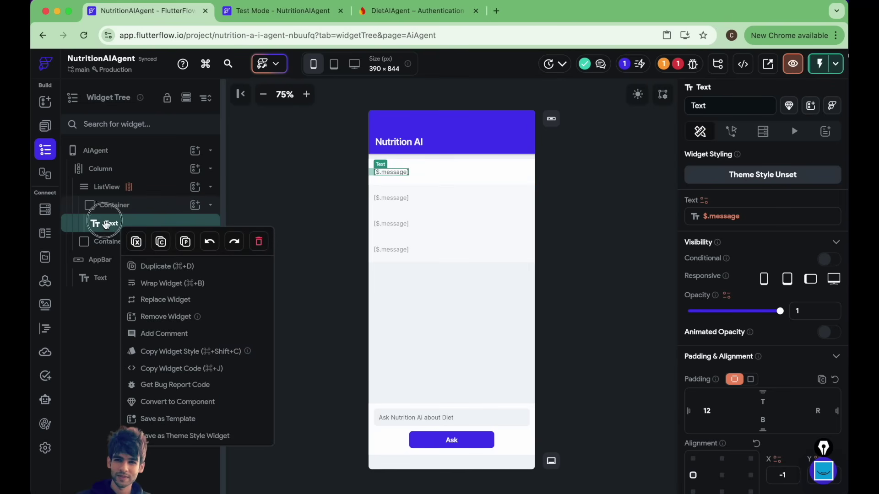
click(113, 223)
click(115, 208)
click(116, 227)
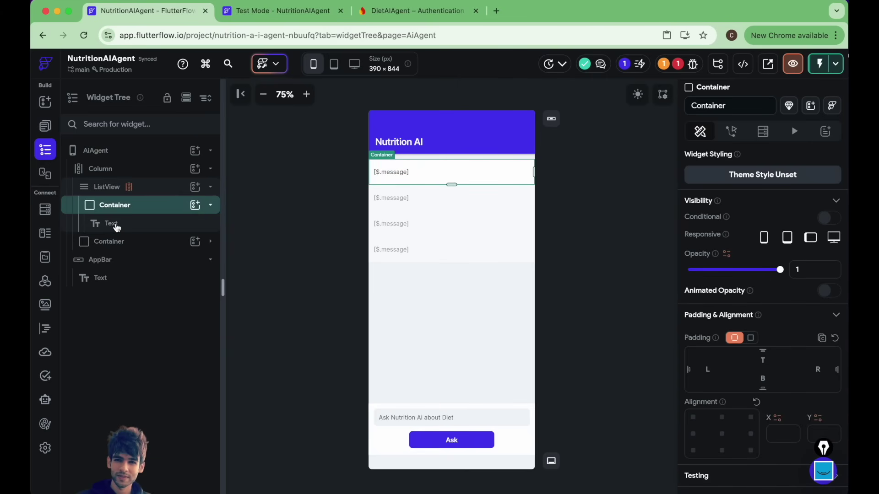
key(super+x)
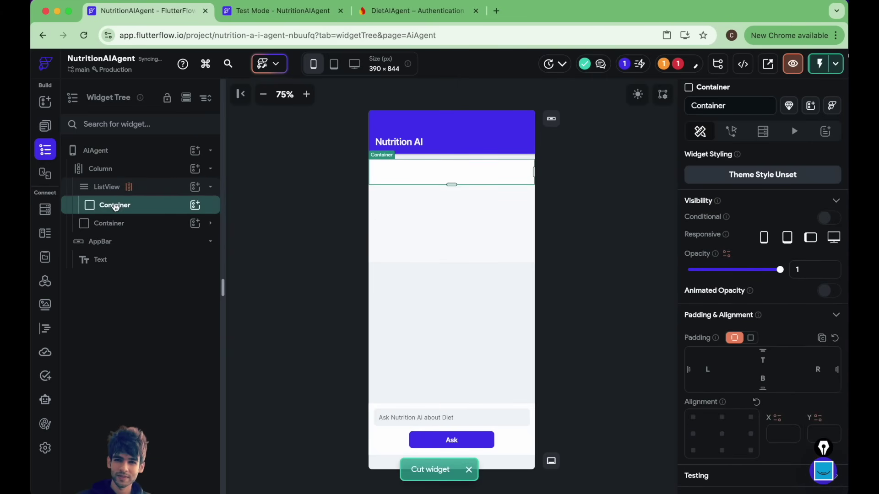
right_click(115, 207)
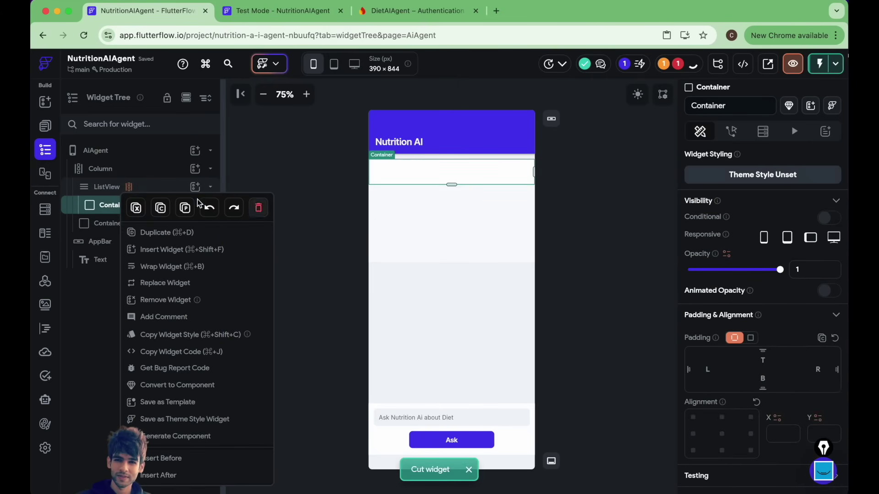
click(185, 207)
click(103, 189)
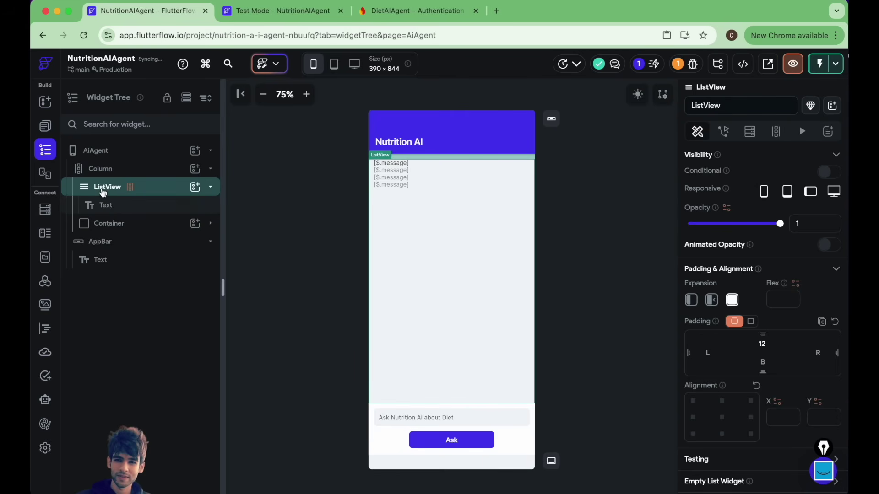
- Wrap the $.message Text in the ListView with a new Container
right_click(113, 212)
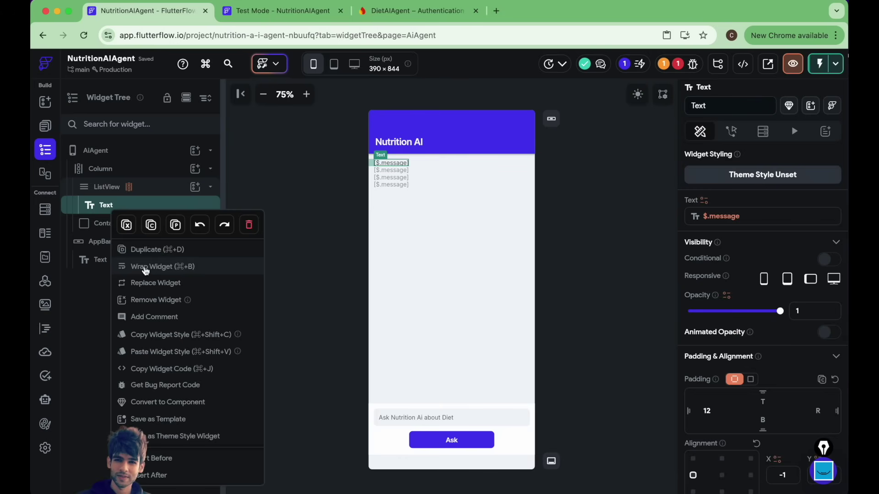
click(148, 268)
click(359, 211)
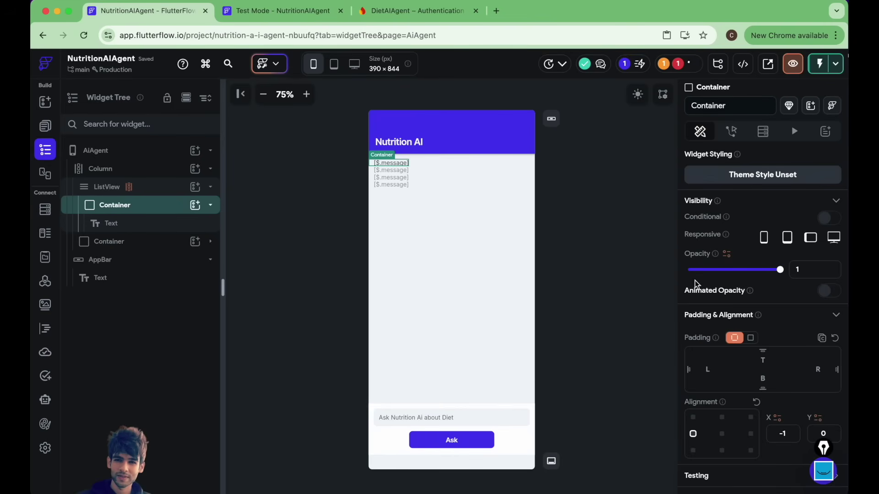
- Set the top padding of the $.message Text to 12
click(124, 228)
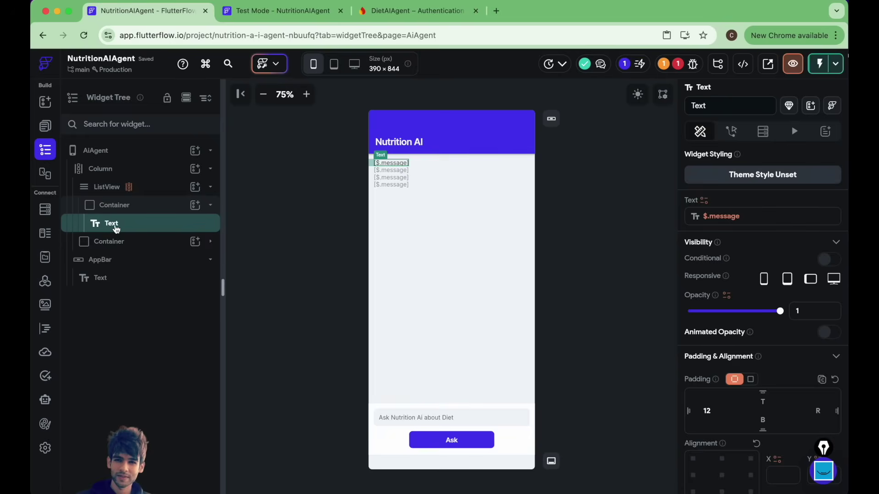
click(762, 401)
text(12)
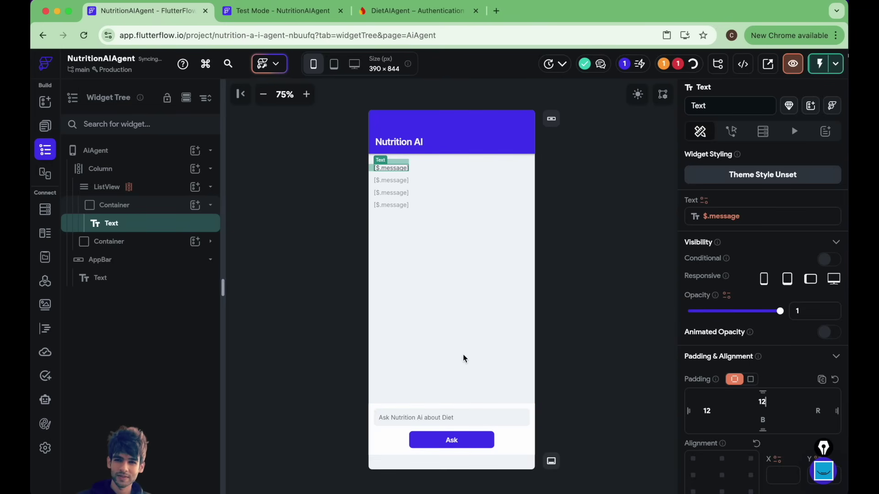
- Set the horizontal alignment X of the $.message Text to 1
click(121, 210)
click(121, 227)
scroll(723, 398, down, 3)
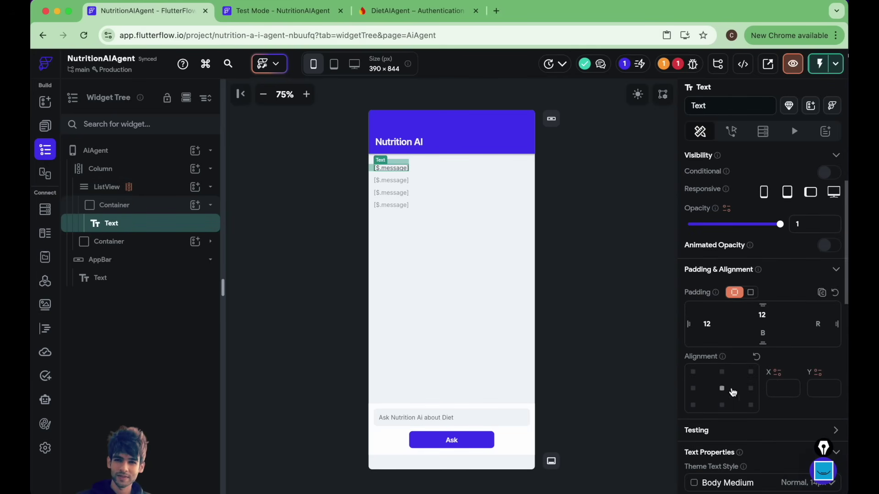
click(780, 388)
text(1)
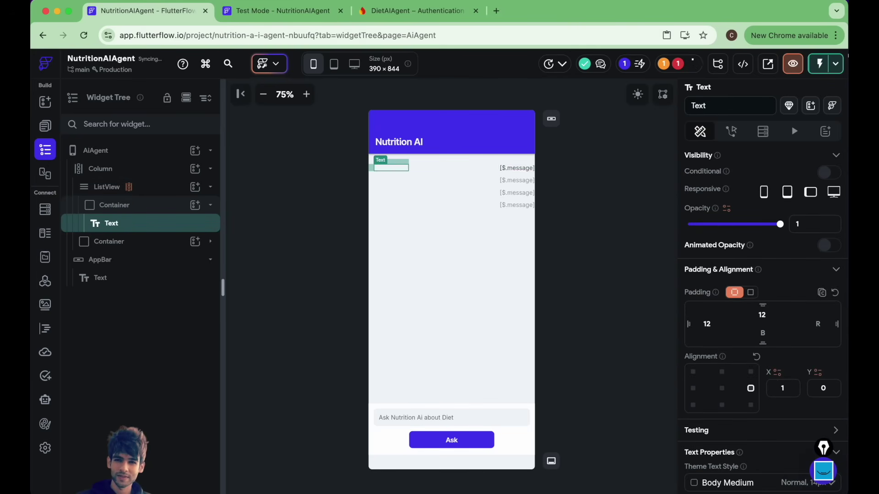
- Set the right padding of the $.message Text to 12
scroll(798, 324, up, 3)
scroll(797, 324, up, 1)
click(818, 411)
text(12)
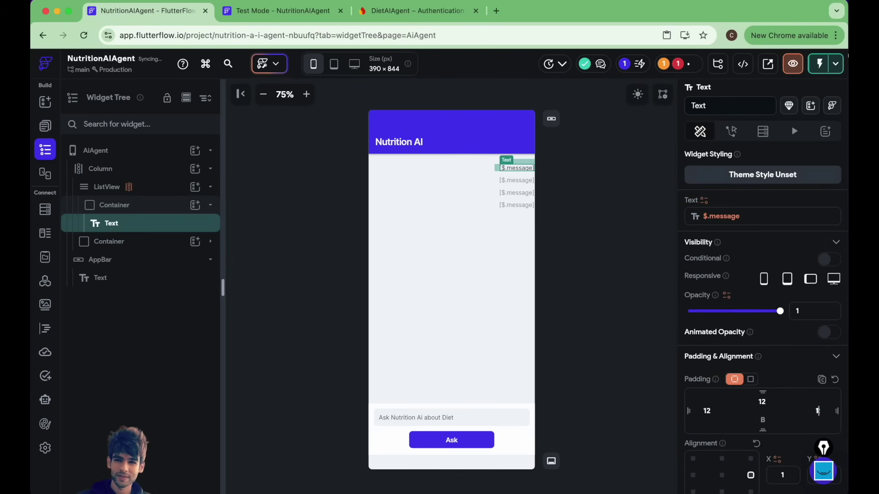
click(627, 303)
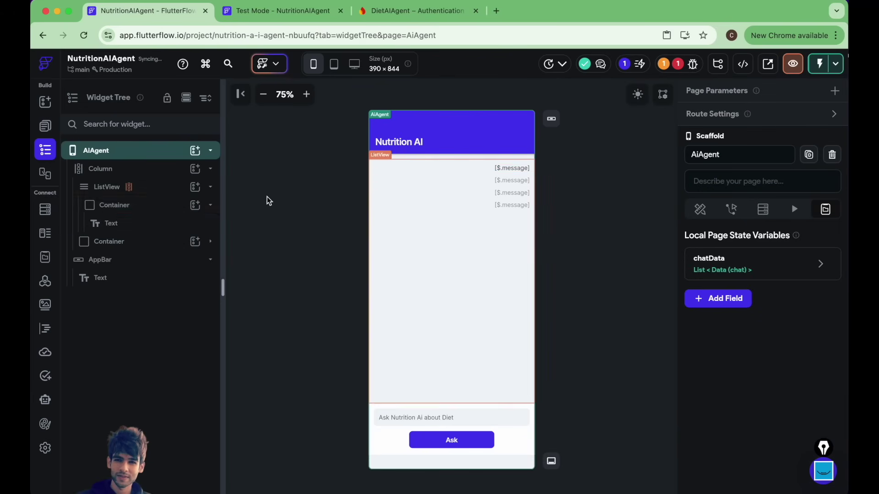
- Set the fill color of the Container around the message text from a Conditional Value (If/Then/Else) variable
click(116, 207)
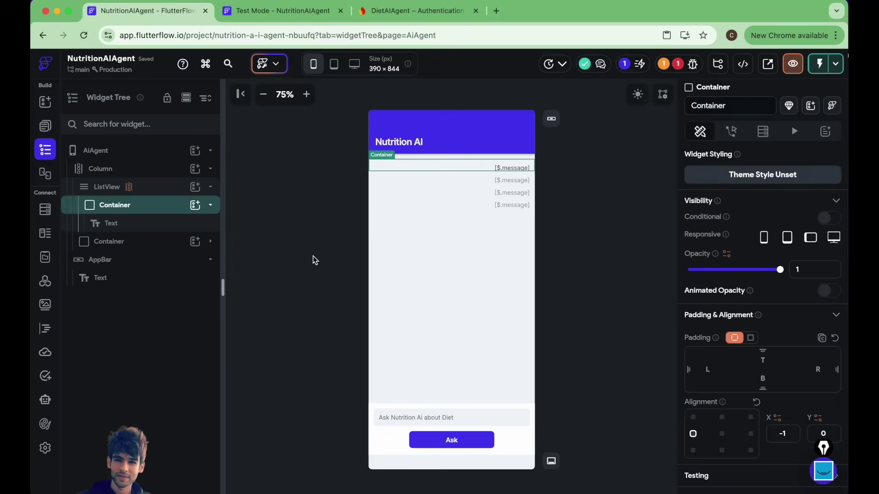
scroll(712, 397, down, 5)
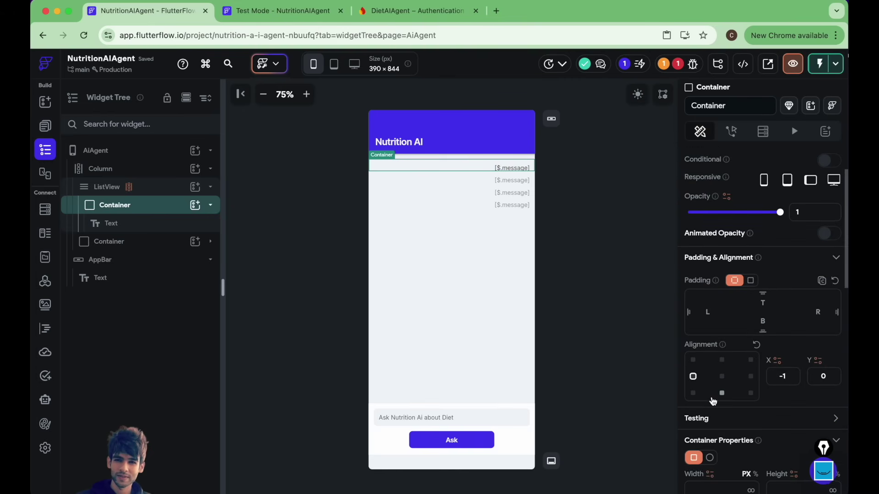
scroll(712, 397, down, 2)
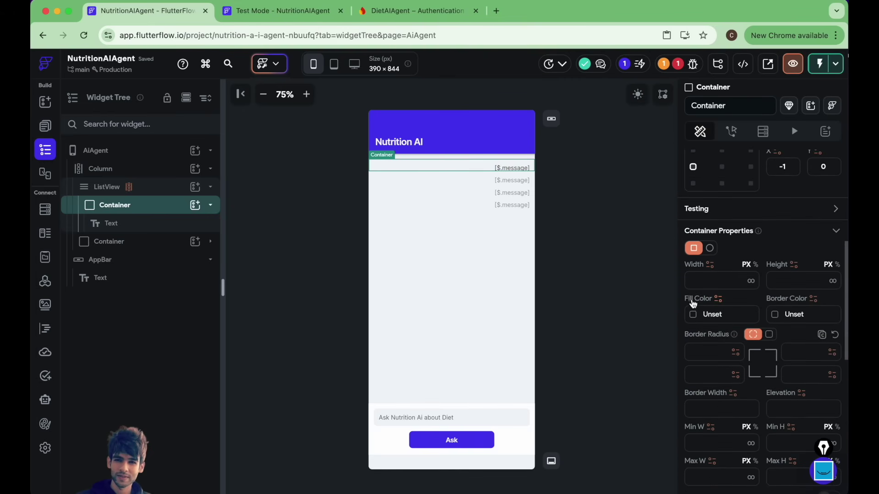
click(718, 300)
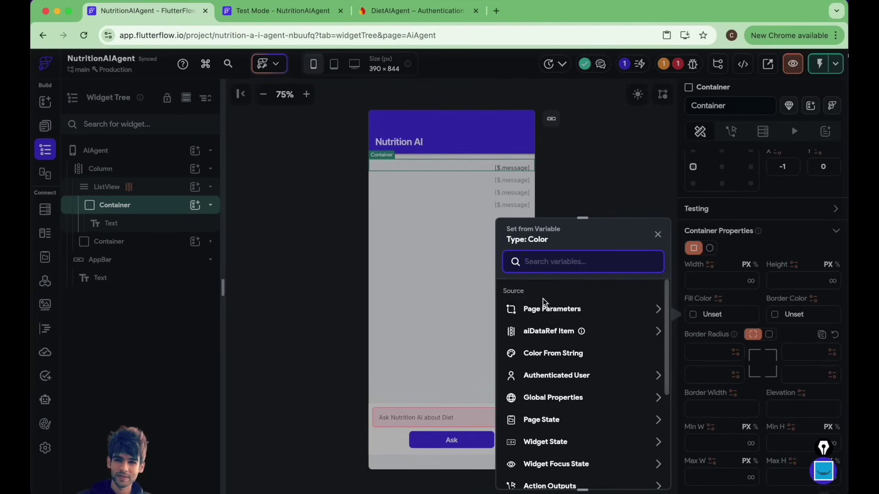
text(condit)
click(524, 312)
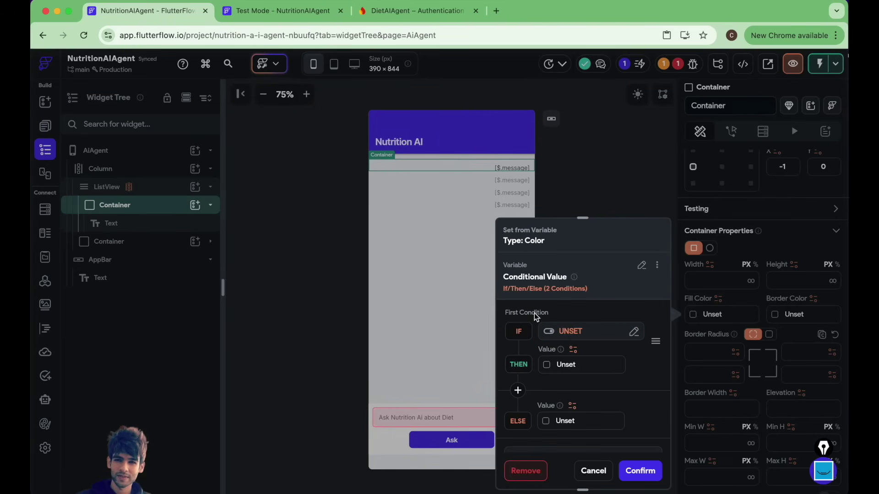
- Define the fill color's IF test as a Single Condition
click(571, 333)
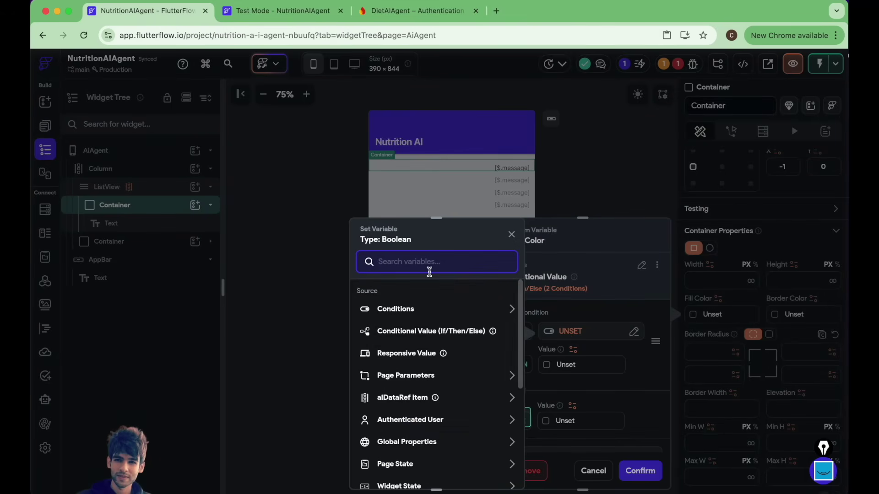
click(408, 311)
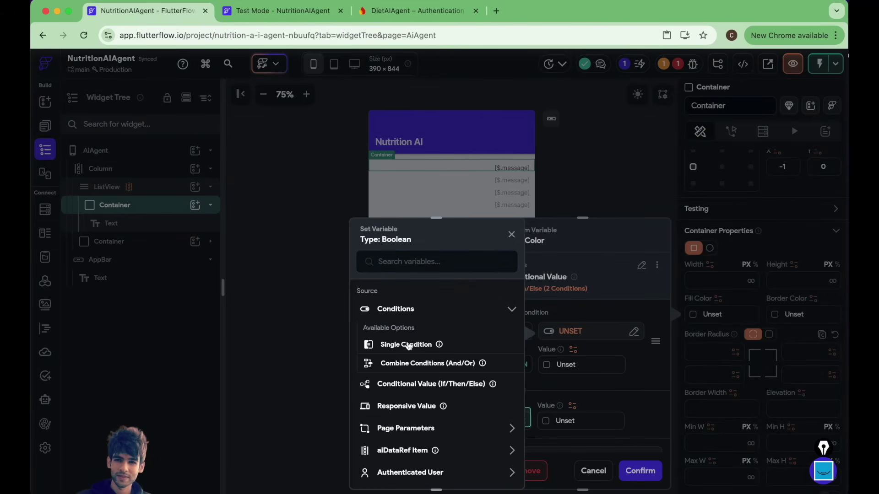
click(407, 347)
click(397, 334)
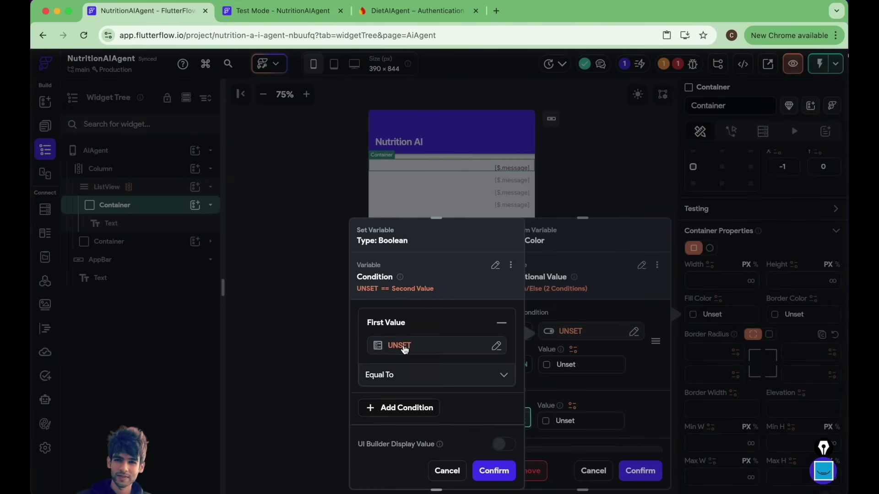
- Set the condition's first value to the role field of the aiDataRef Item data structure
click(402, 346)
click(240, 333)
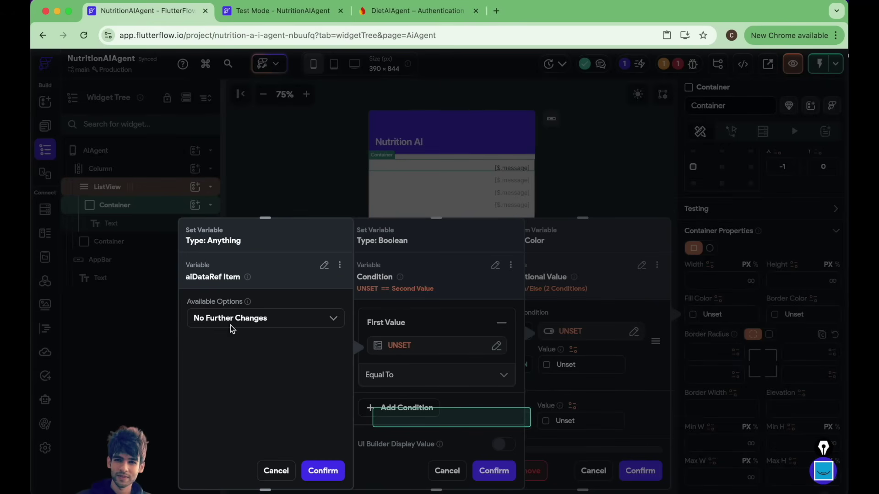
click(217, 318)
click(221, 364)
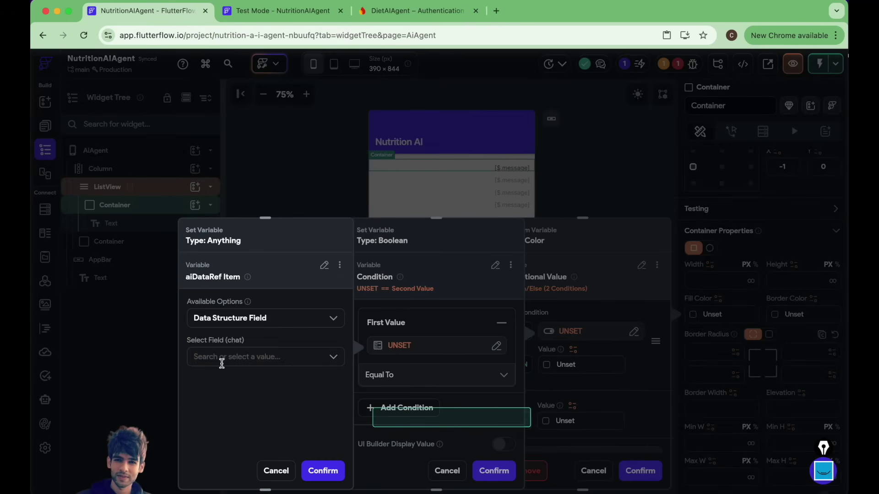
click(229, 356)
click(221, 402)
click(319, 473)
- Set the condition's second value to the user option of role and confirm the Equal To condition
click(391, 405)
click(394, 394)
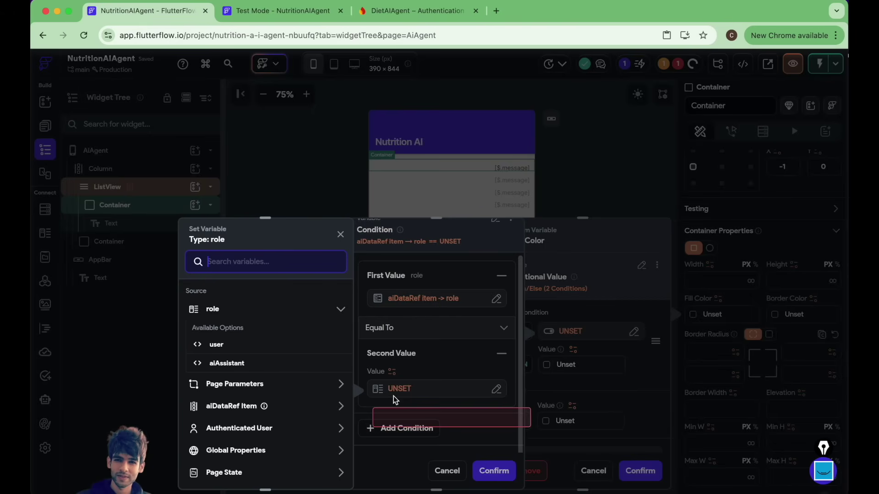
click(214, 346)
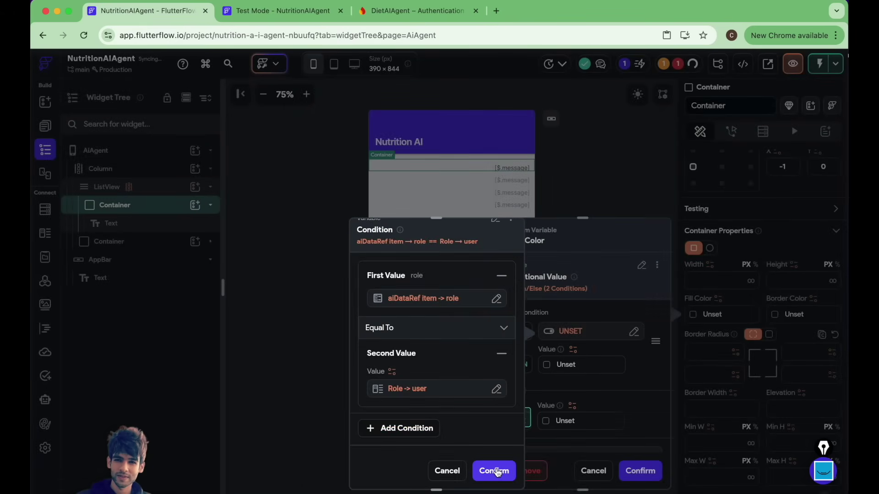
click(494, 471)
- Set the THEN color of the conditional fill to the Secondary Background theme color
click(547, 369)
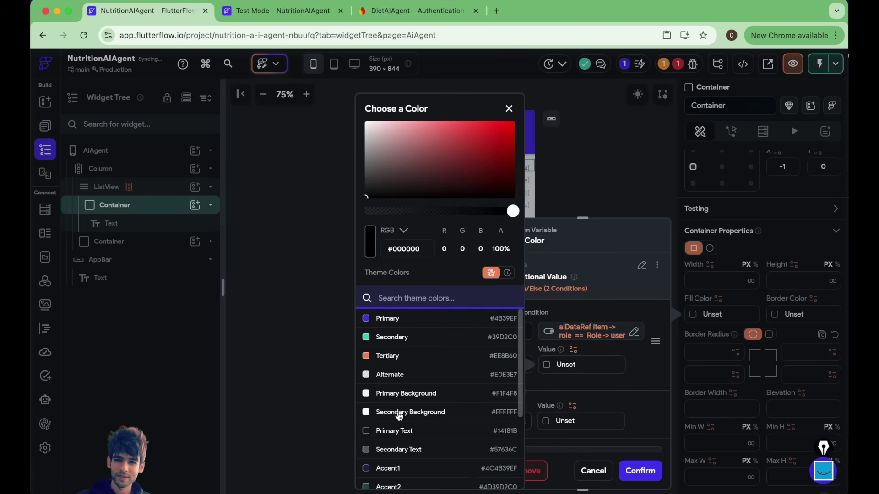
click(398, 414)
click(573, 412)
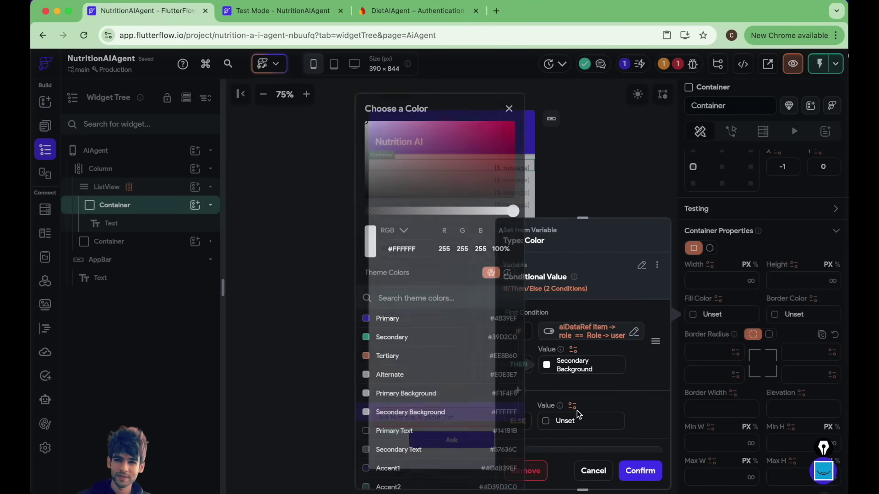
- Set the ELSE color to the custom color #F1BDA7 and apply the conditional fill to the Container
click(547, 424)
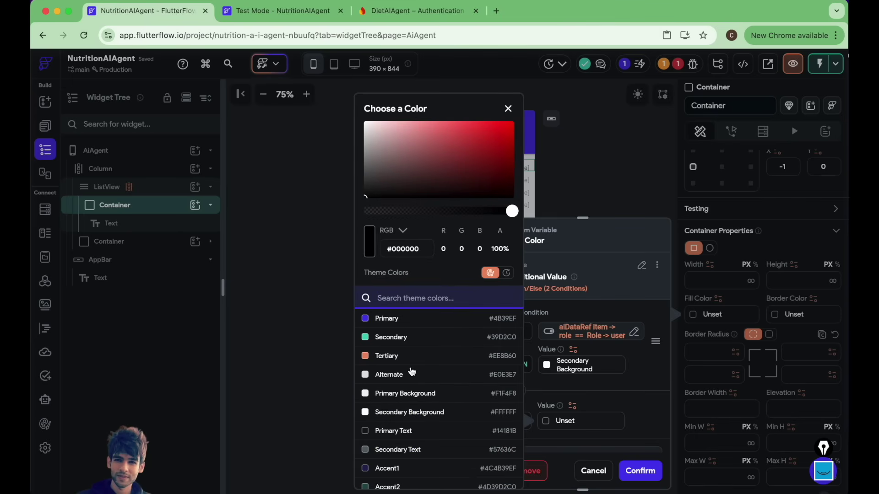
scroll(411, 372, down, 3)
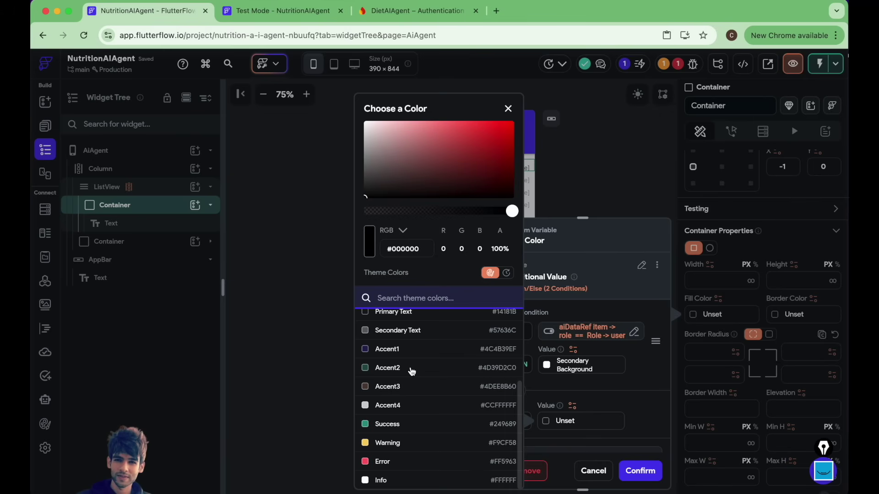
scroll(408, 406, up, 5)
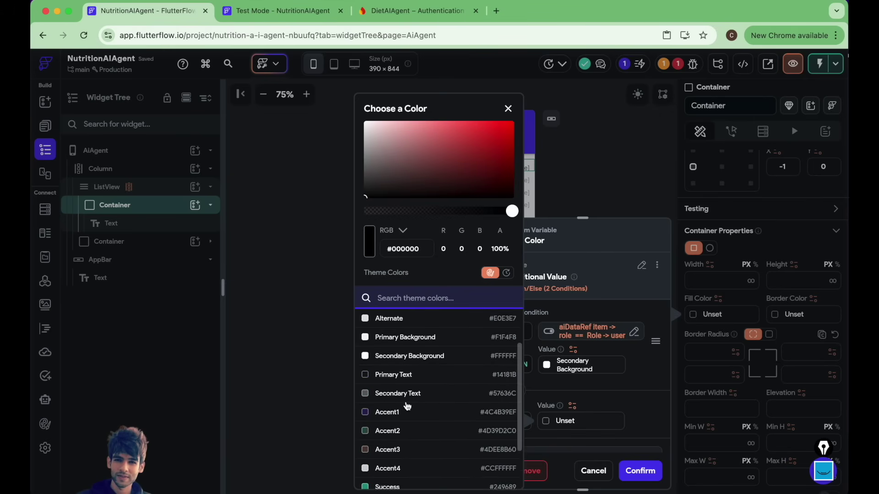
scroll(407, 406, down, 2)
scroll(407, 406, up, 2)
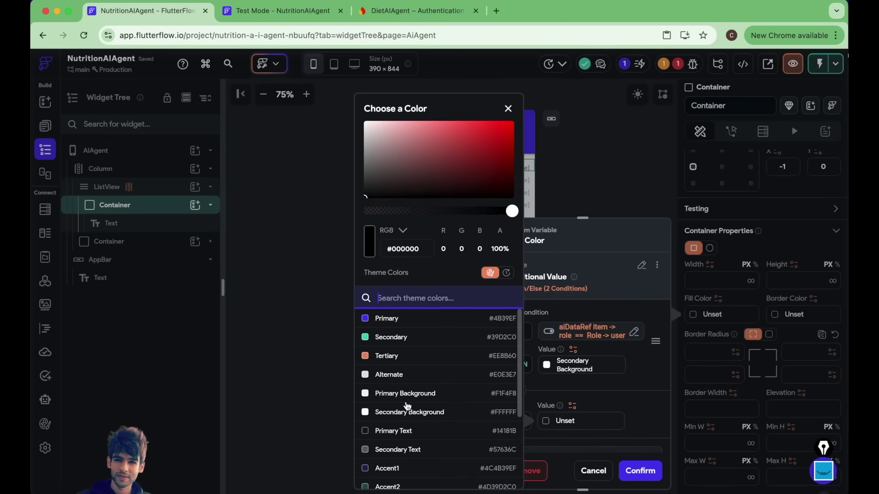
drag(426, 138, 412, 129)
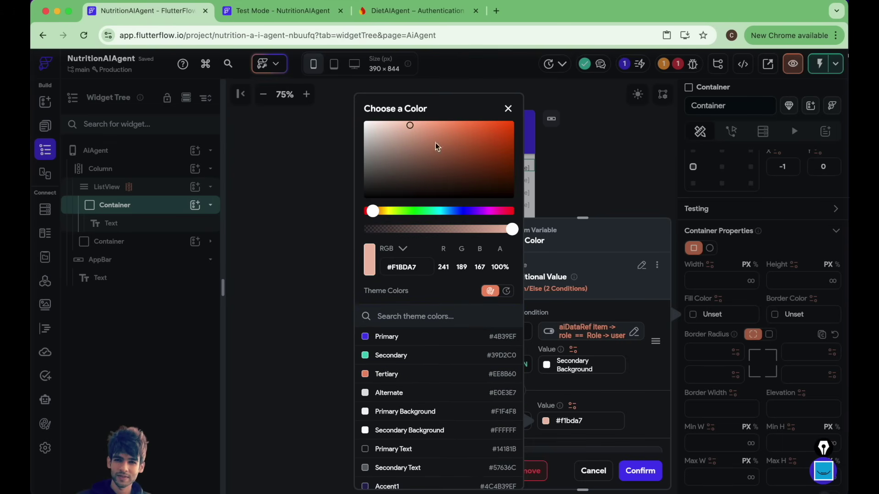
click(636, 420)
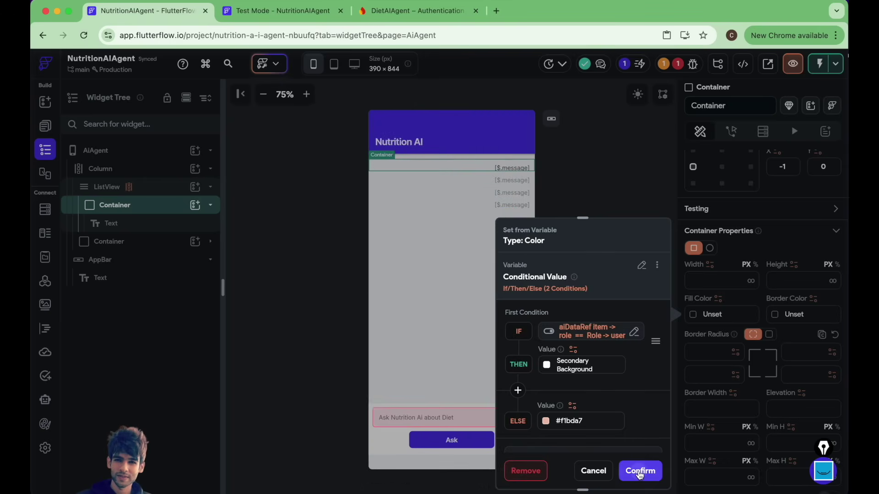
click(639, 470)
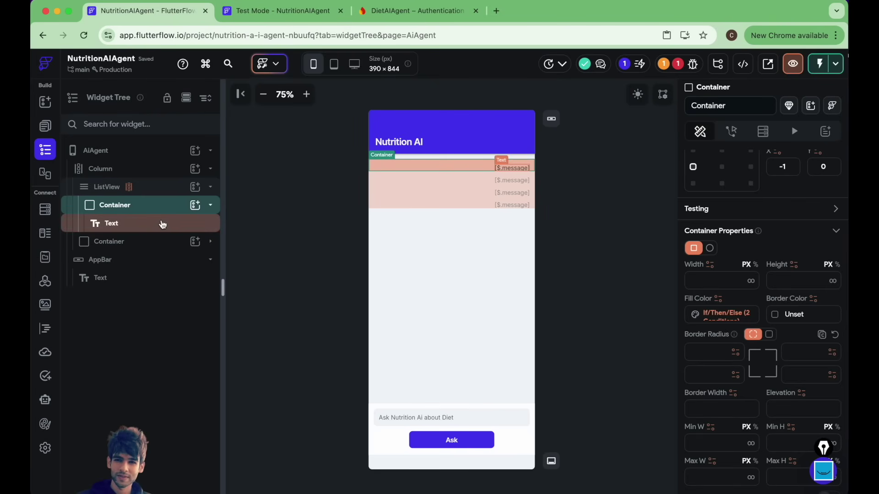
- Set the bottom padding of the Text inside the message Container to 12
click(111, 223)
scroll(759, 268, up, 3)
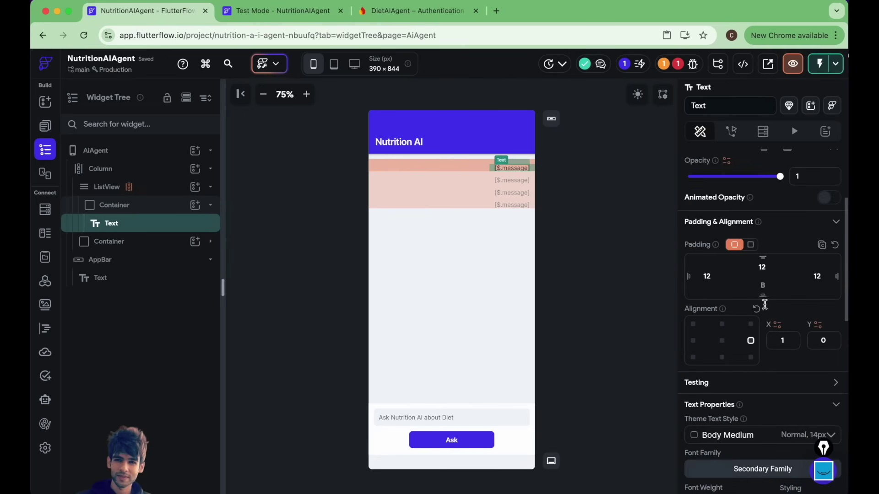
text(12)
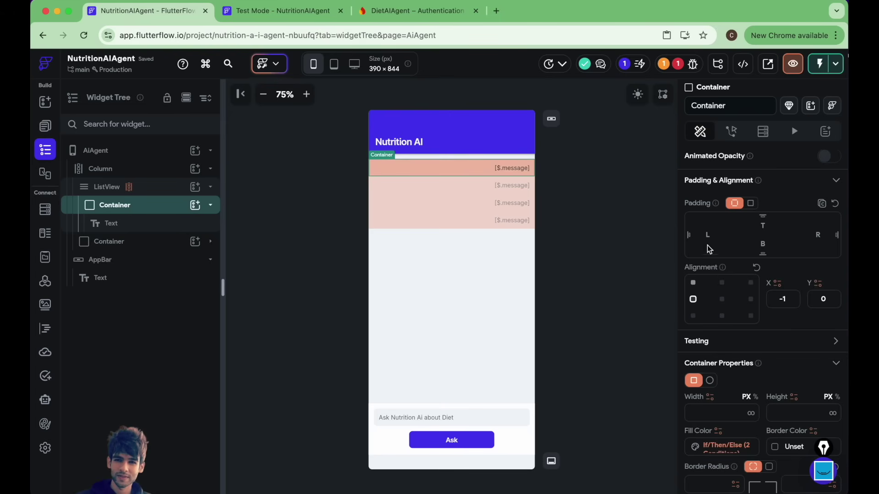
- Set the left, right and top padding of the message Container to 12
click(709, 235)
text(12)
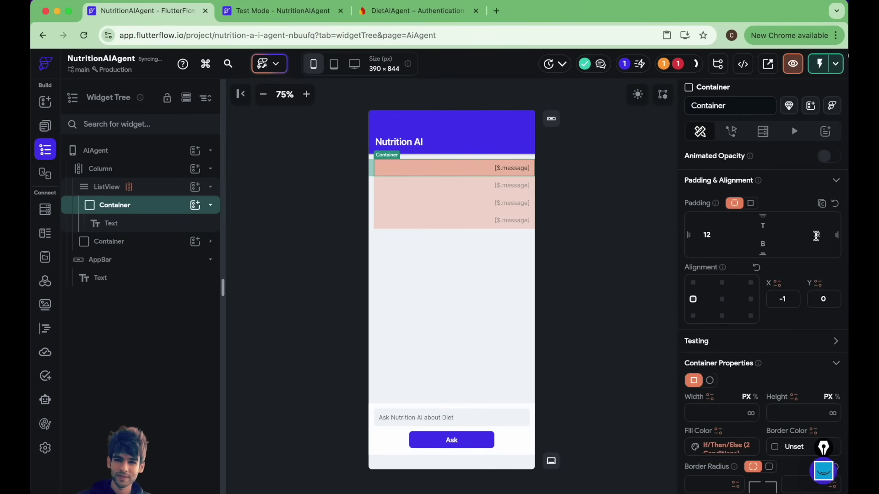
click(816, 235)
text(12)
click(762, 226)
text(12)
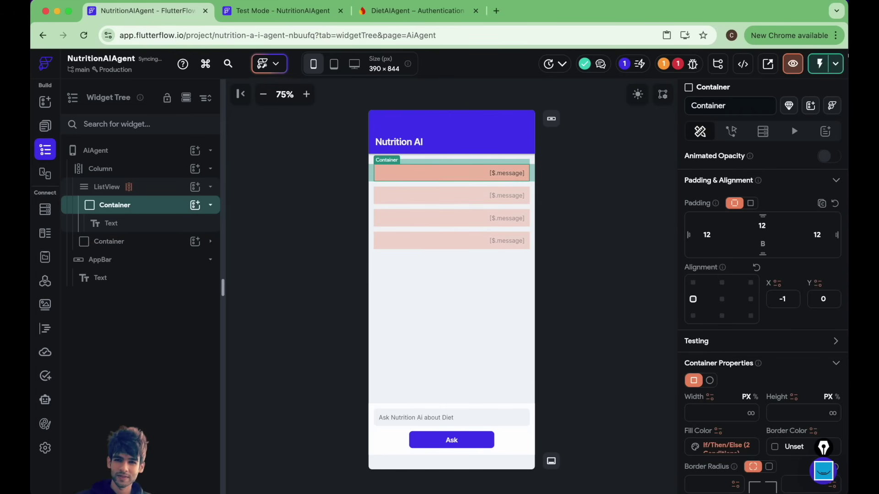
click(603, 240)
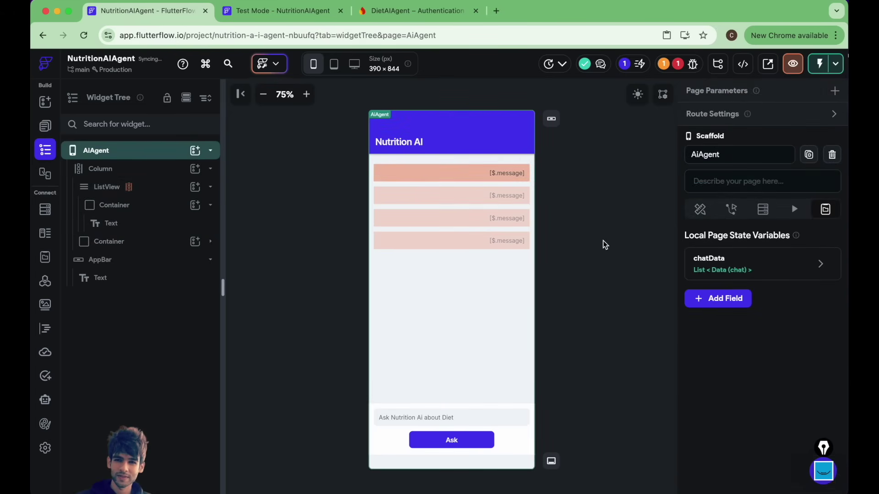
- Change the ELSE color of the message Container's conditional fill to #EBEDC0
click(418, 172)
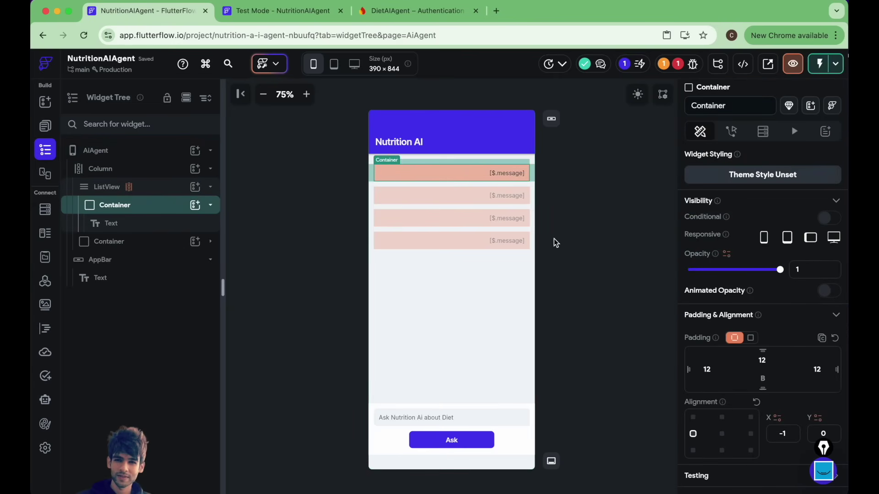
scroll(690, 357, down, 6)
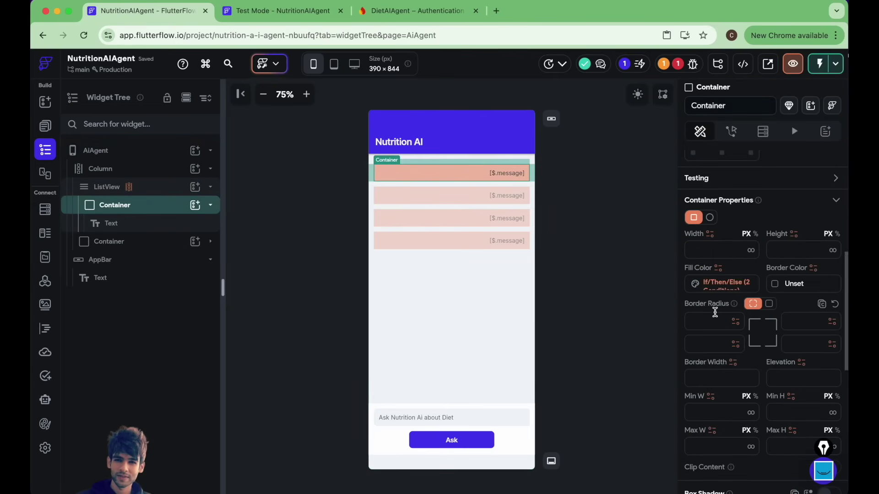
click(723, 282)
click(548, 424)
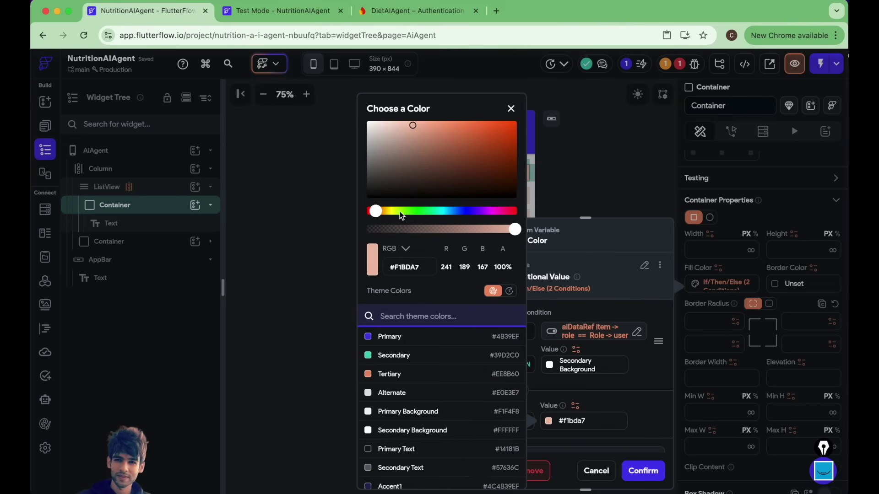
click(396, 211)
drag(403, 130, 395, 126)
click(605, 285)
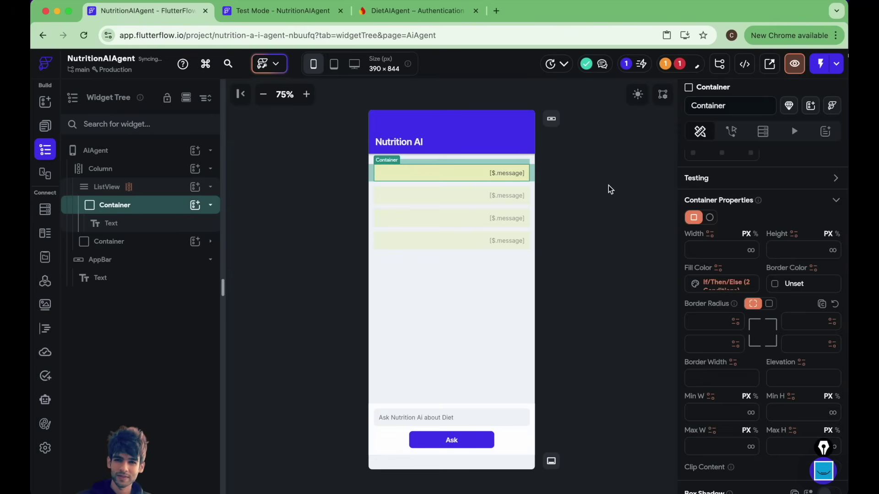
click(608, 185)
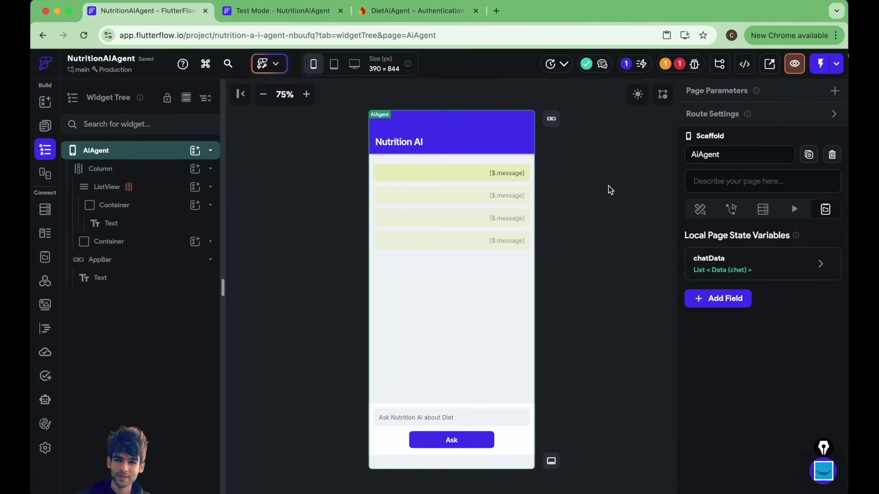
- Bind the message Text to the message field of the aiDataRef Item data structure
click(270, 10)
click(142, 10)
click(723, 217)
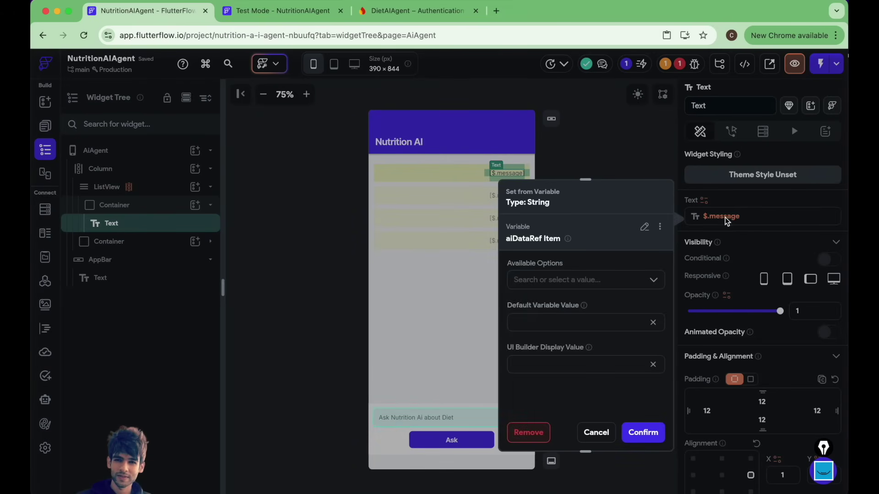
click(545, 281)
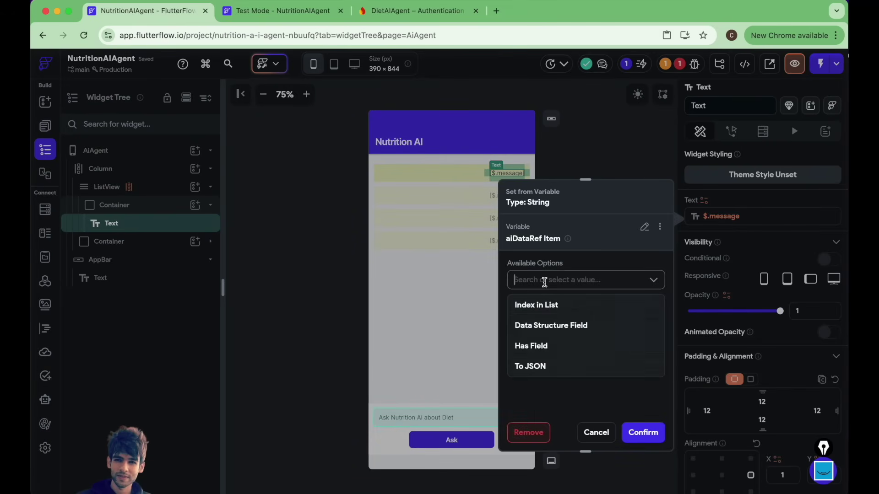
click(547, 328)
click(547, 318)
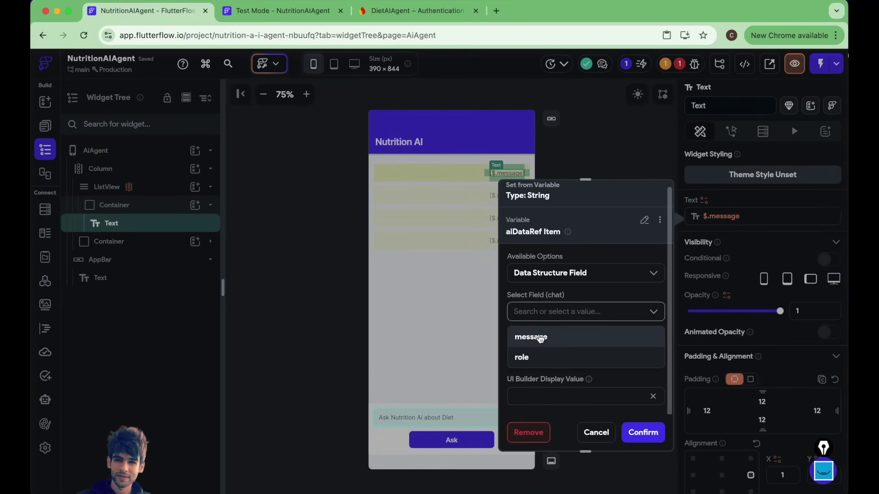
click(540, 337)
click(640, 432)
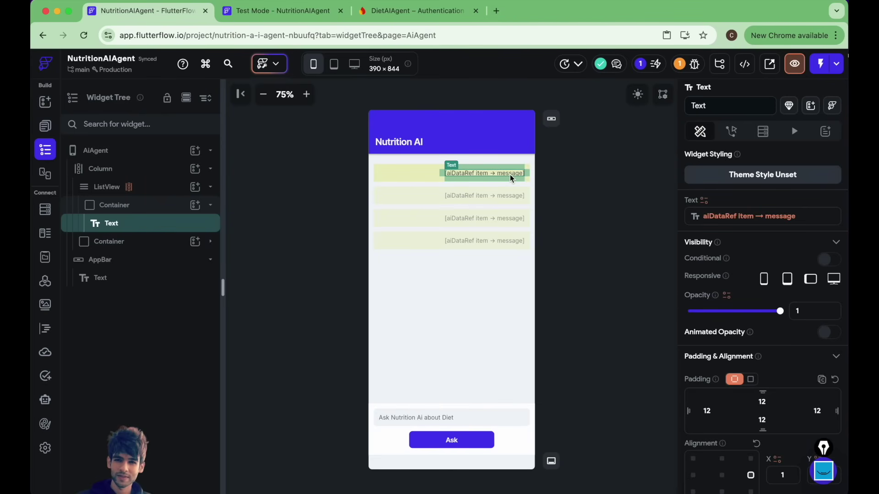
click(303, 146)
- Close the old Test Mode session and launch a new one for the project
click(284, 11)
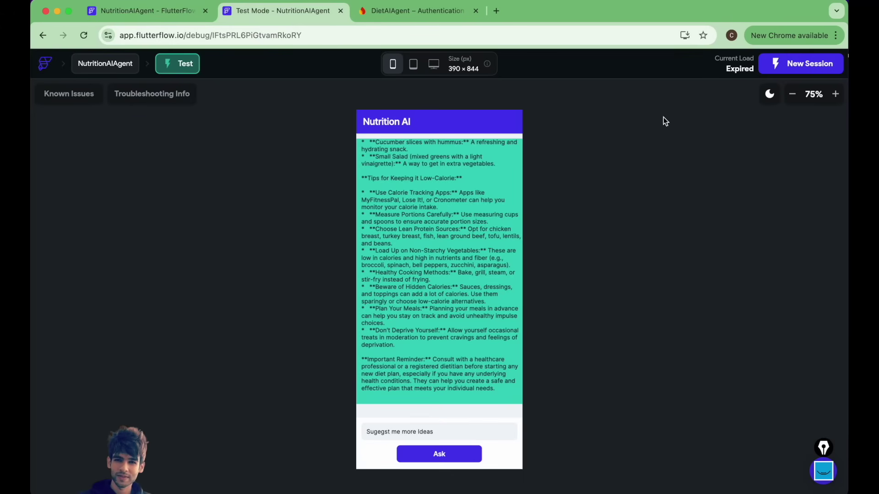
click(340, 11)
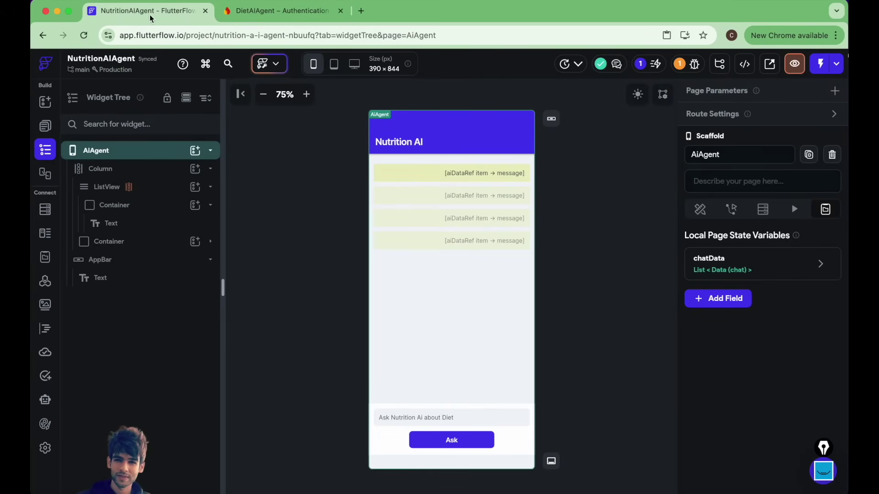
click(836, 67)
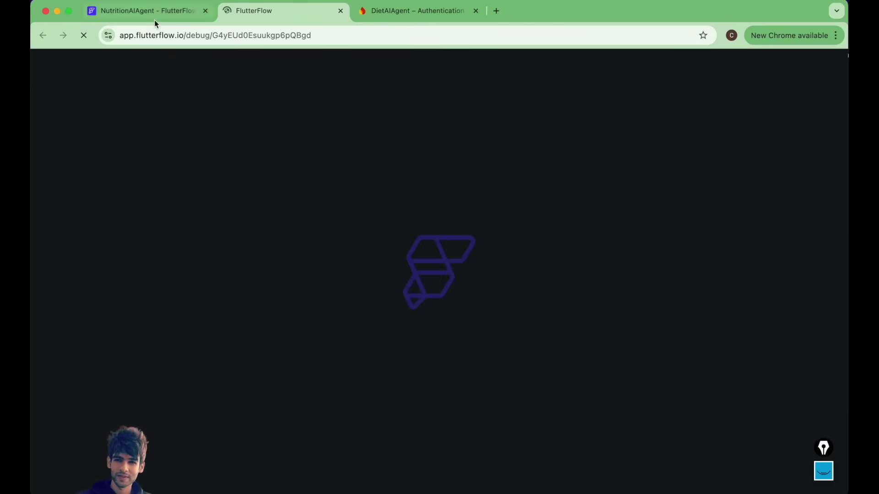
- Change the ELSE color of the message Container's conditional fill to #8277E9
click(151, 11)
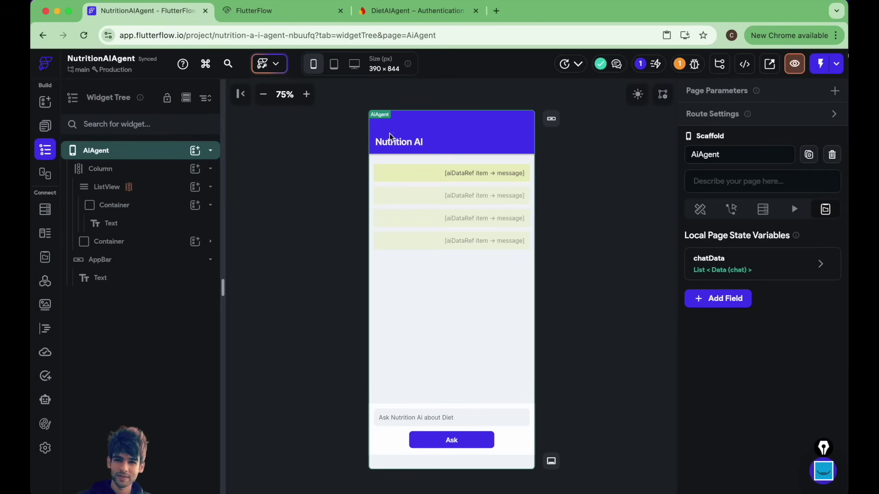
scroll(751, 364, down, 5)
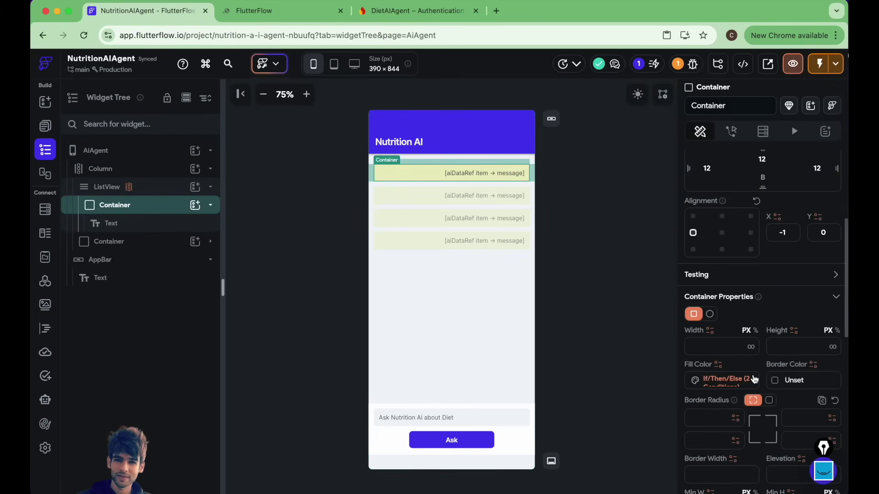
click(728, 360)
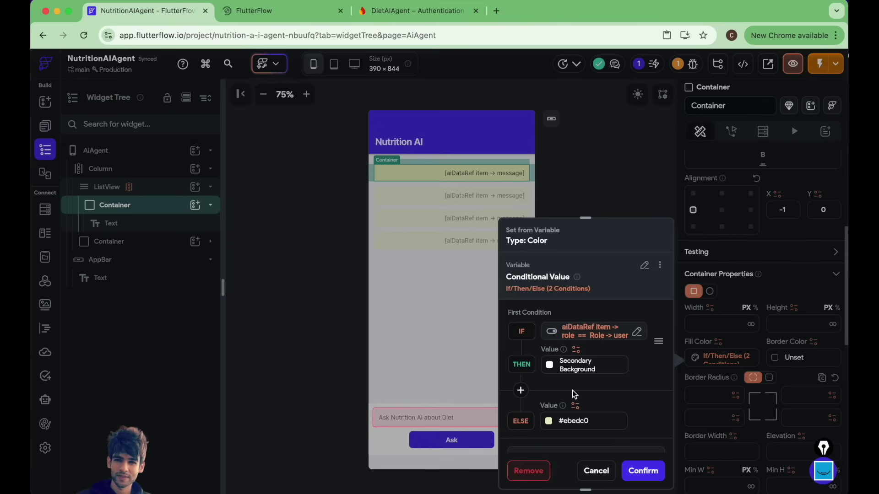
click(548, 392)
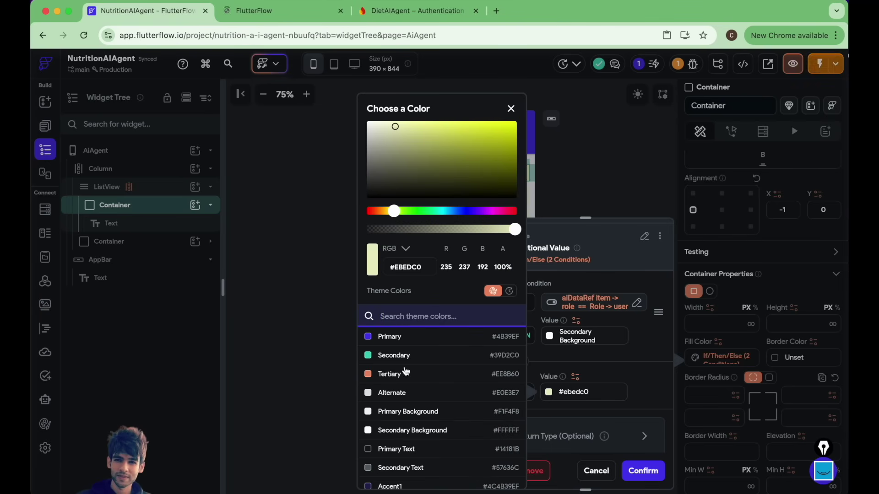
click(390, 336)
drag(453, 133, 439, 128)
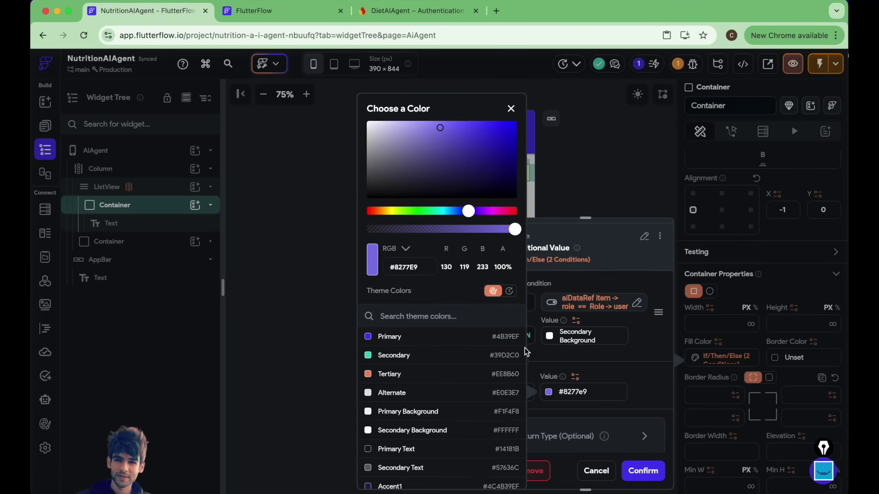
click(647, 471)
click(646, 472)
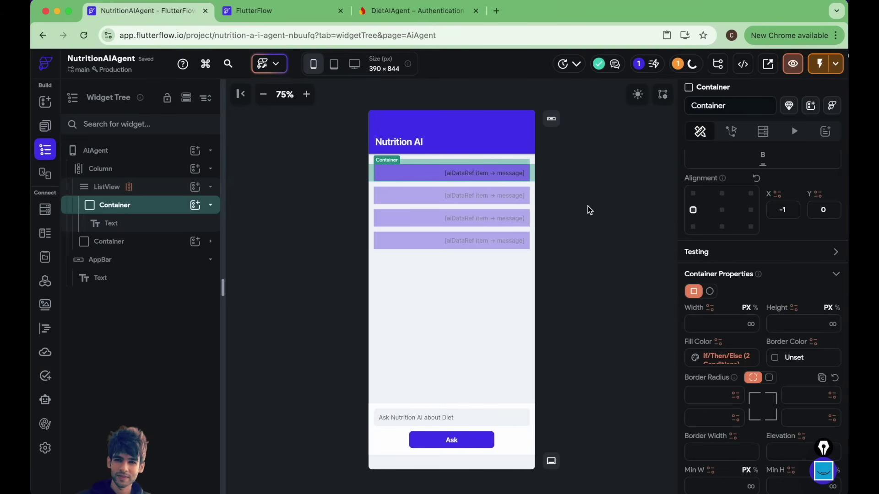
- Set the ELSE color of the message Container's conditional fill to the Primary theme color
click(720, 359)
click(551, 420)
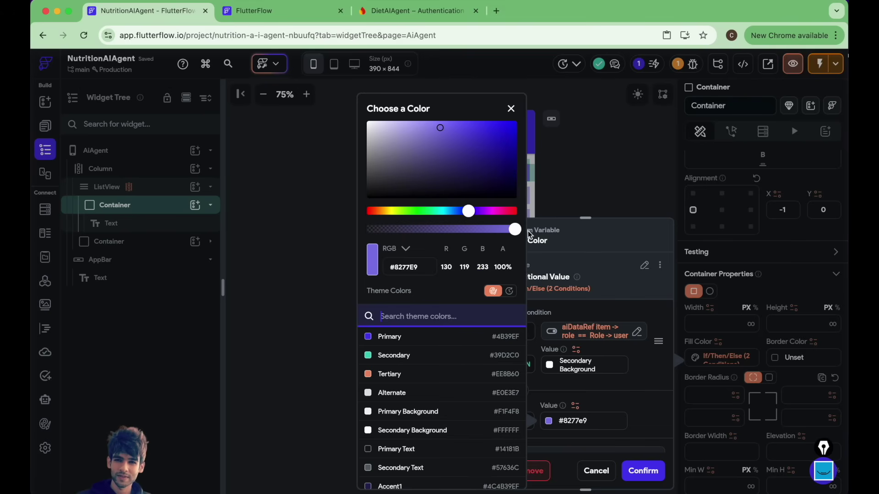
click(508, 128)
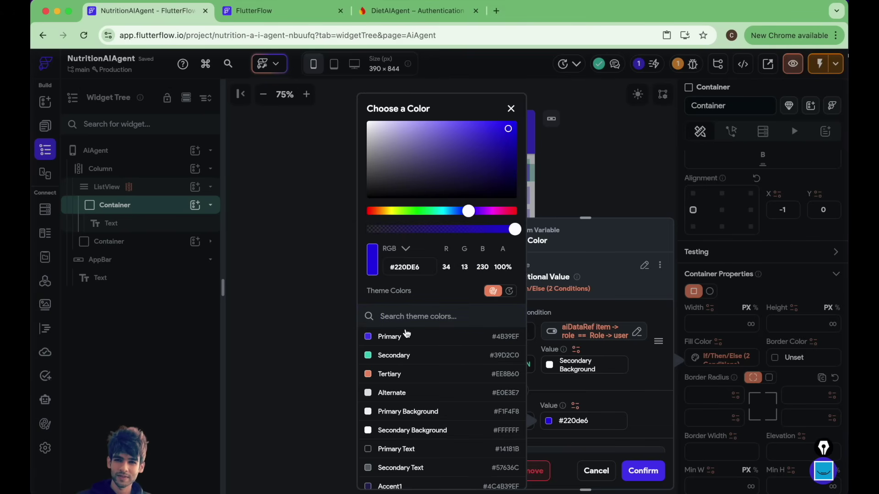
click(406, 335)
click(658, 472)
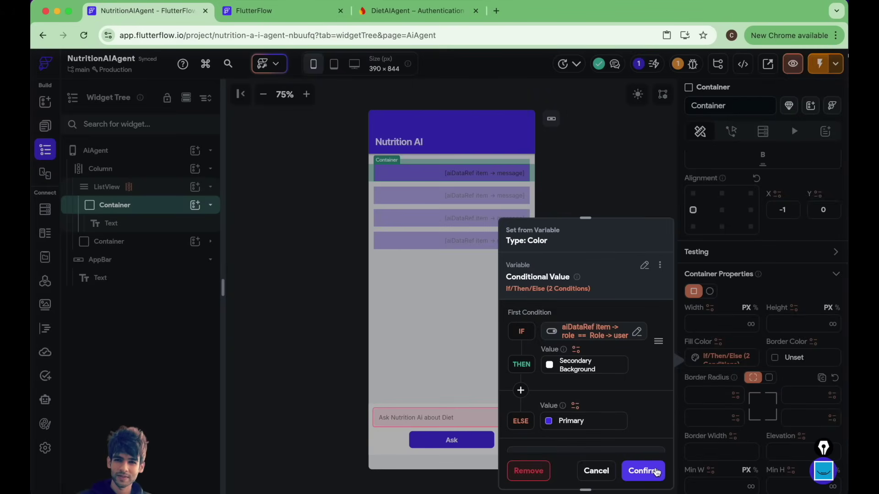
click(643, 471)
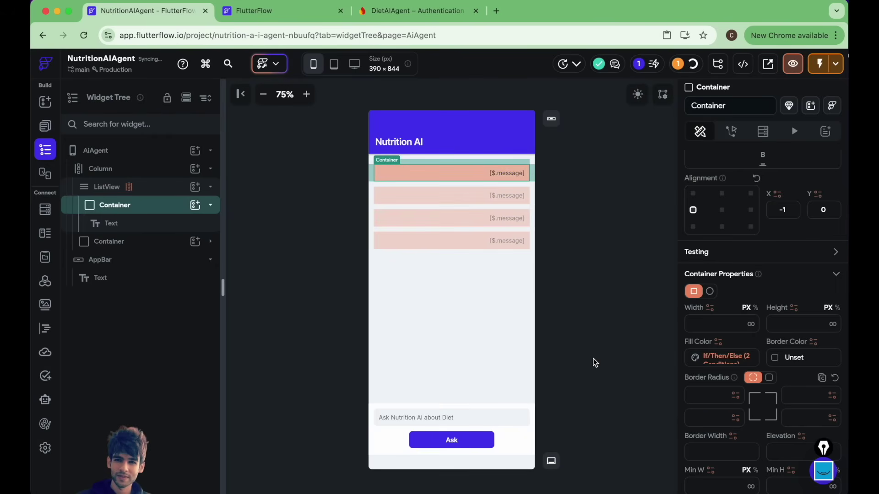
- Check the setup progress of the Test Mode session and return to the AiAgent page in the builder
click(570, 259)
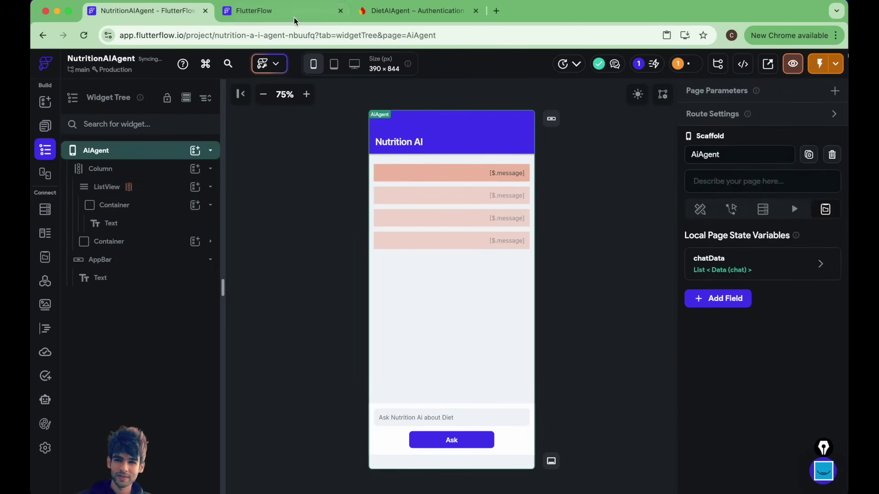
click(293, 13)
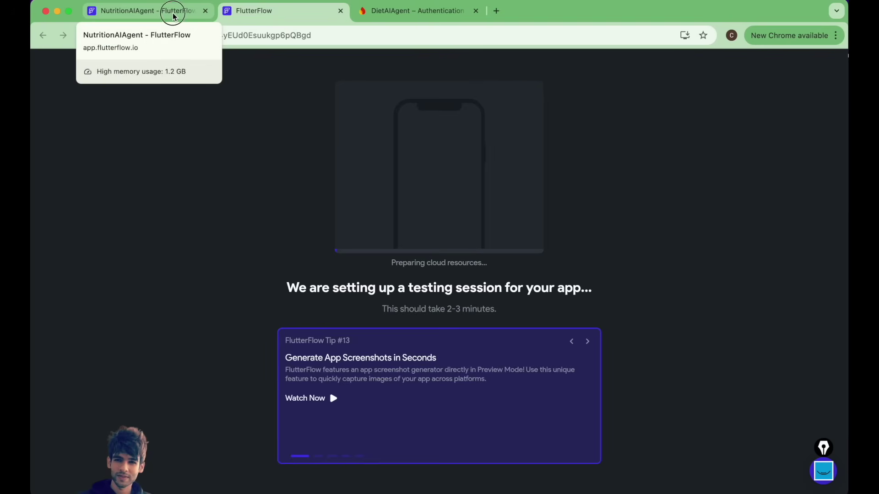
click(173, 12)
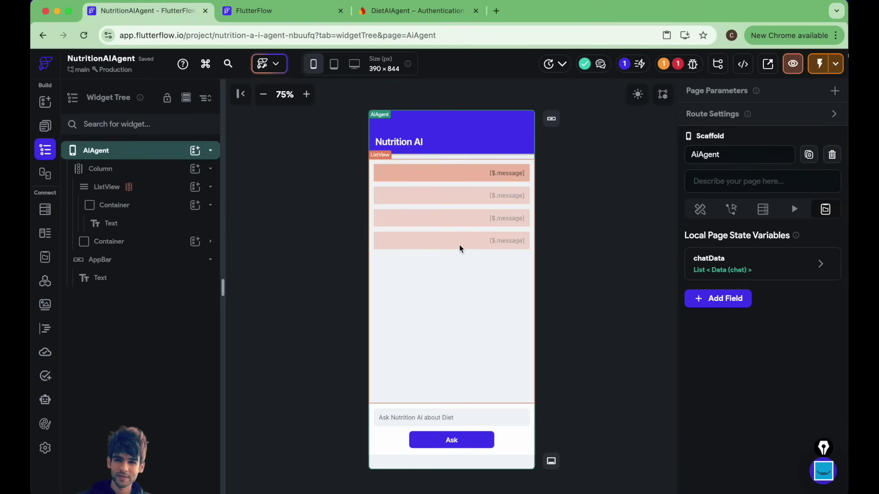
- Set the top-left border radius of the message Container to 80
click(384, 172)
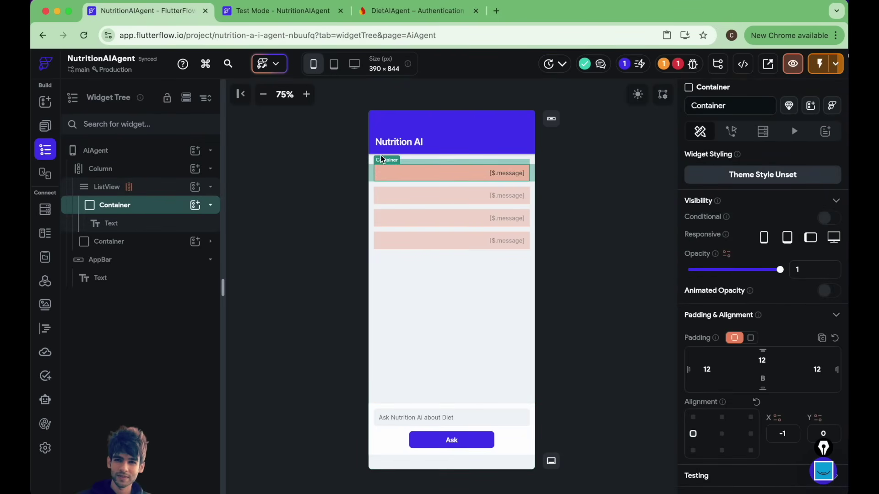
scroll(737, 368, down, 3)
scroll(738, 372, down, 5)
scroll(737, 372, down, 3)
click(712, 276)
text(10)
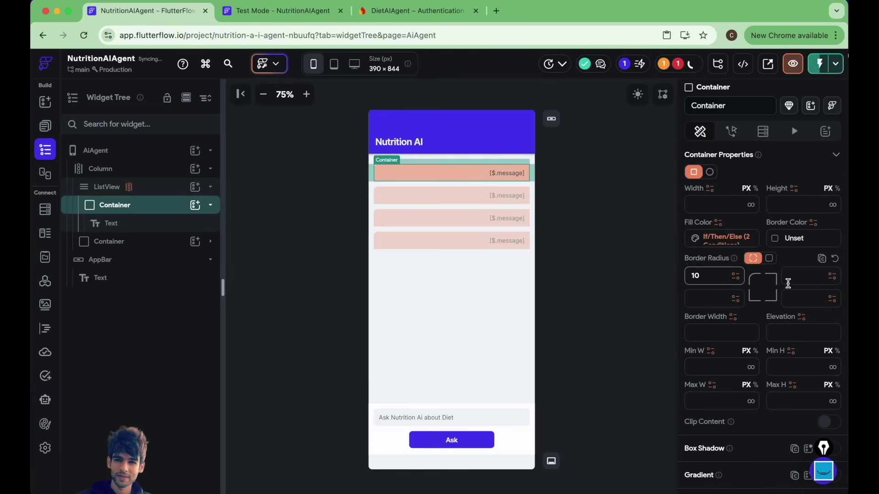
click(695, 278)
key(BackSpace)
text(8)
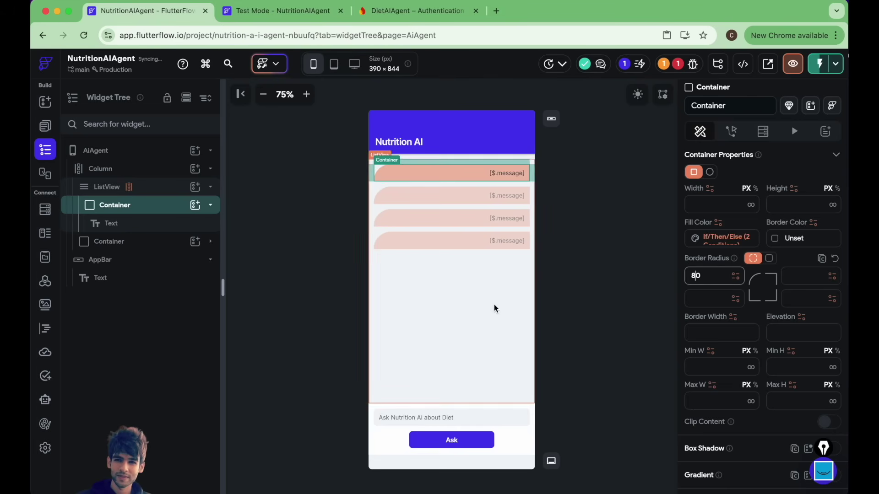
click(494, 304)
- In the Test Mode session, ask "I want low calorie Diet" and examine the chatData messages and roles in the debug data
click(262, 14)
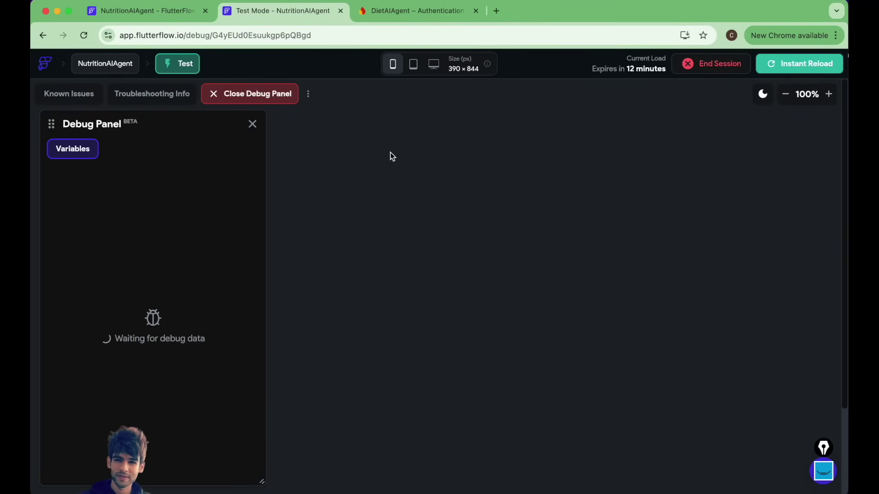
click(786, 94)
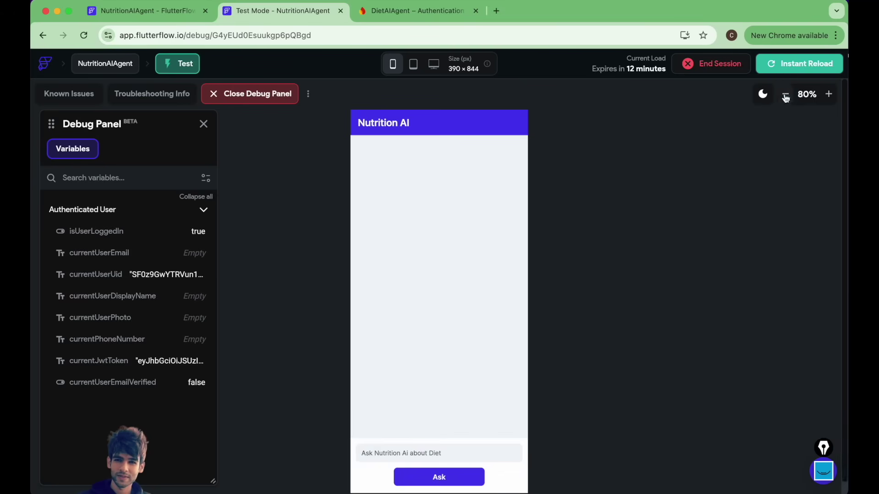
click(435, 426)
text(I wa)
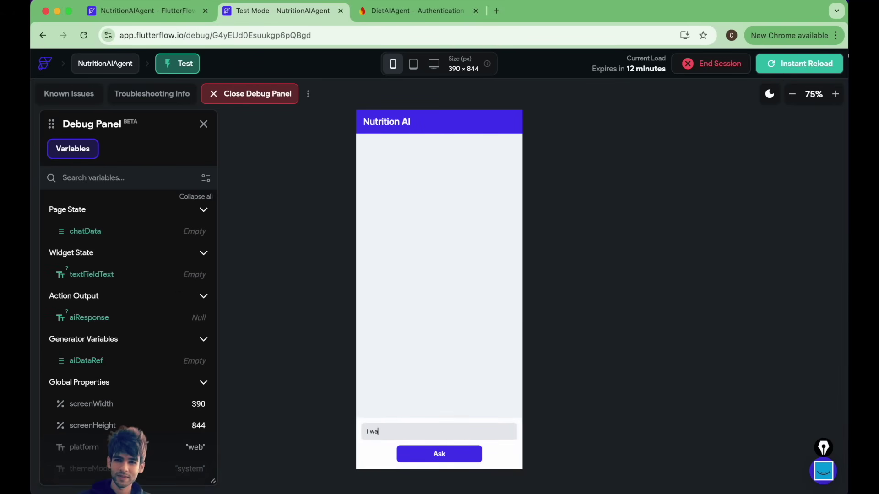
text(nt low calorie Diet)
click(448, 455)
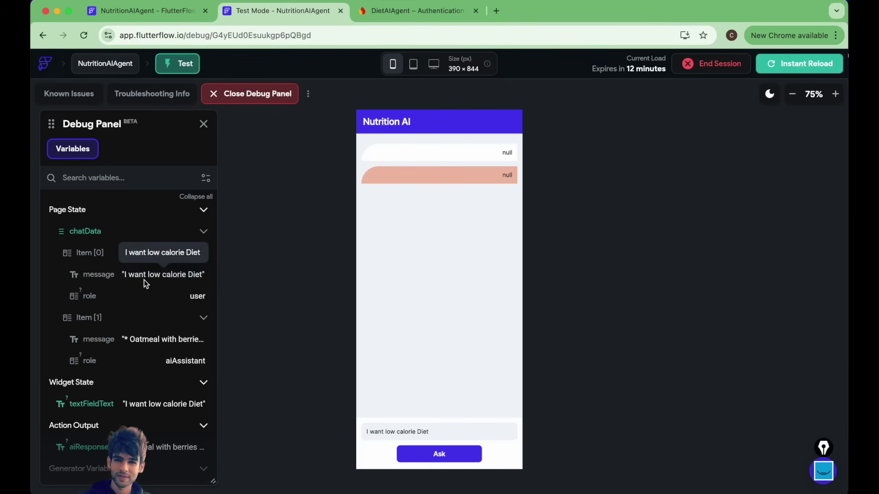
scroll(124, 388, down, 1)
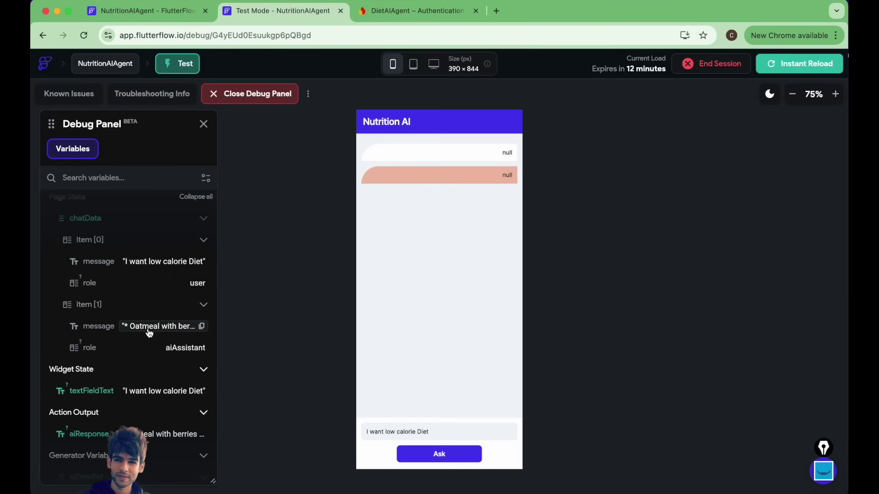
scroll(155, 273, down, 2)
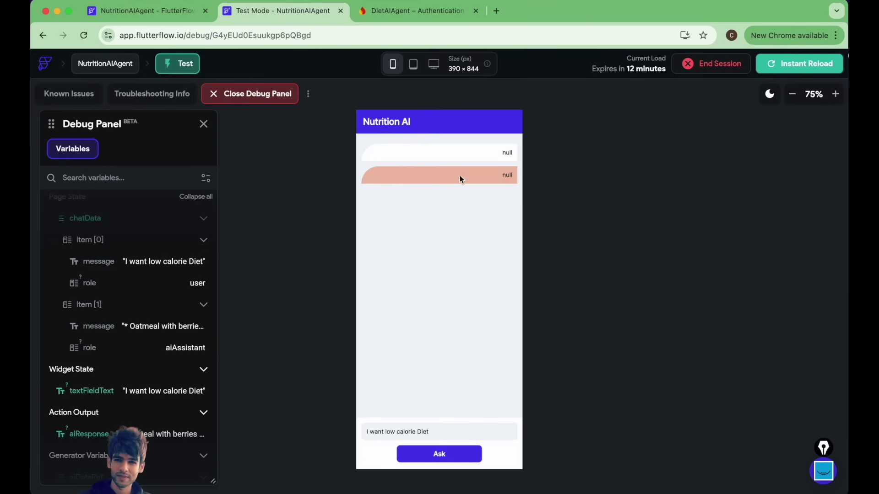
- Bind the message Text in the ListView to the message field of the aiDataRef Item data structure again
click(186, 11)
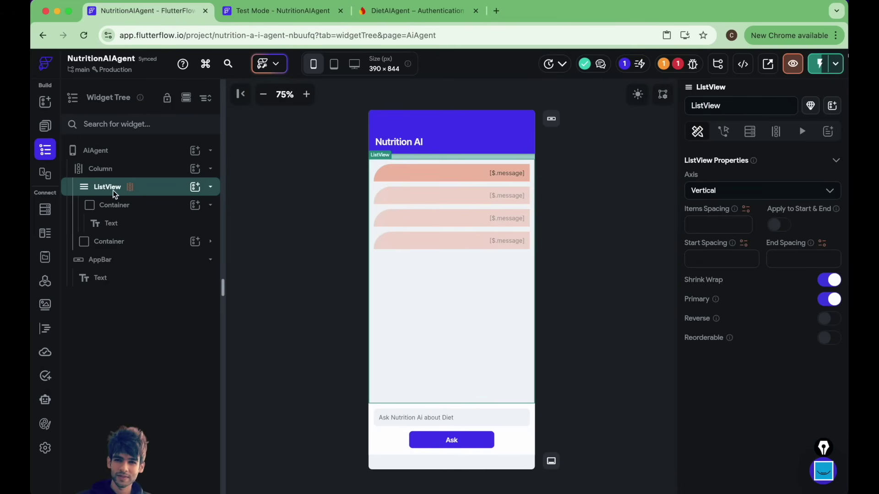
click(111, 223)
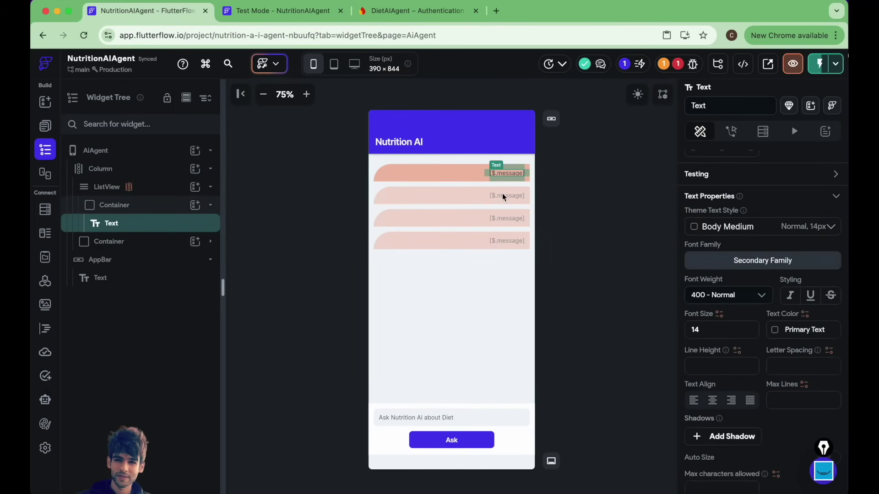
scroll(715, 370, up, 5)
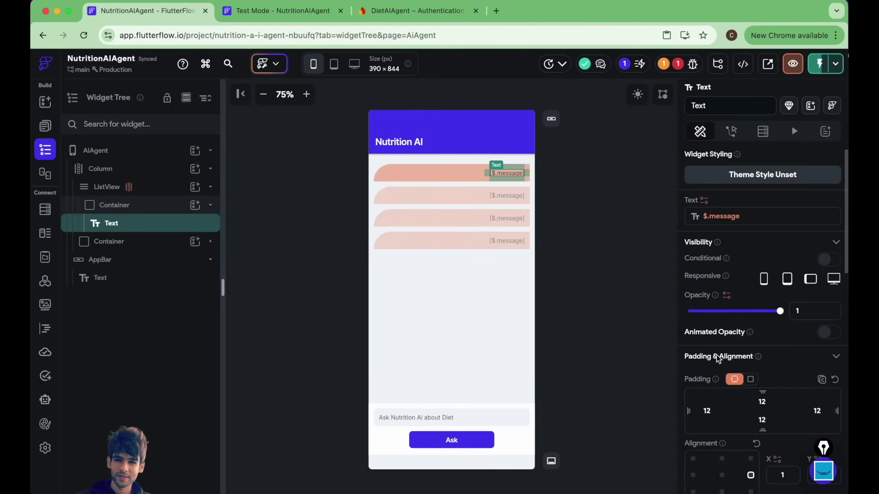
click(716, 216)
click(552, 279)
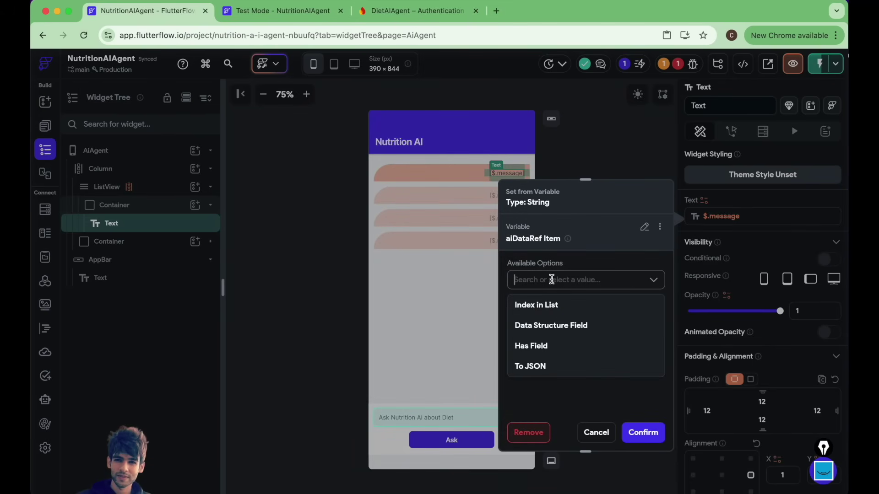
click(544, 325)
click(547, 319)
click(548, 344)
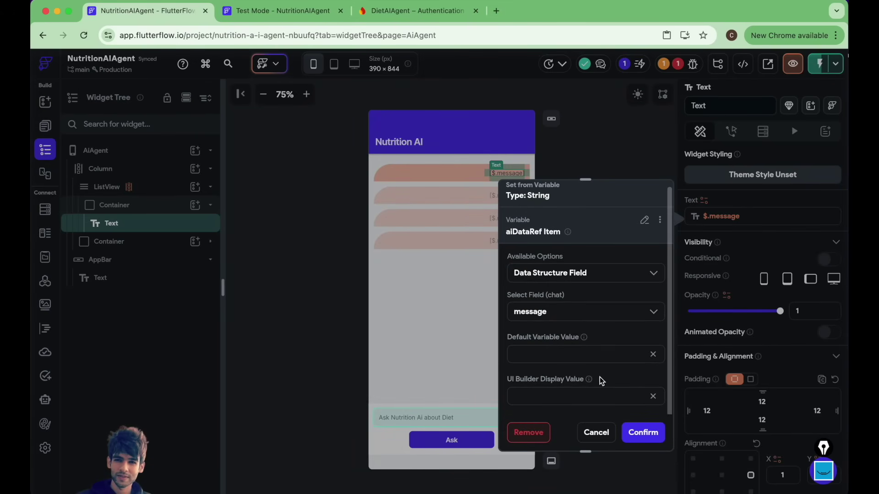
click(643, 432)
- Reload the Test Mode session and send the question "I want low calorie Diet" to Nutrition AI
click(291, 10)
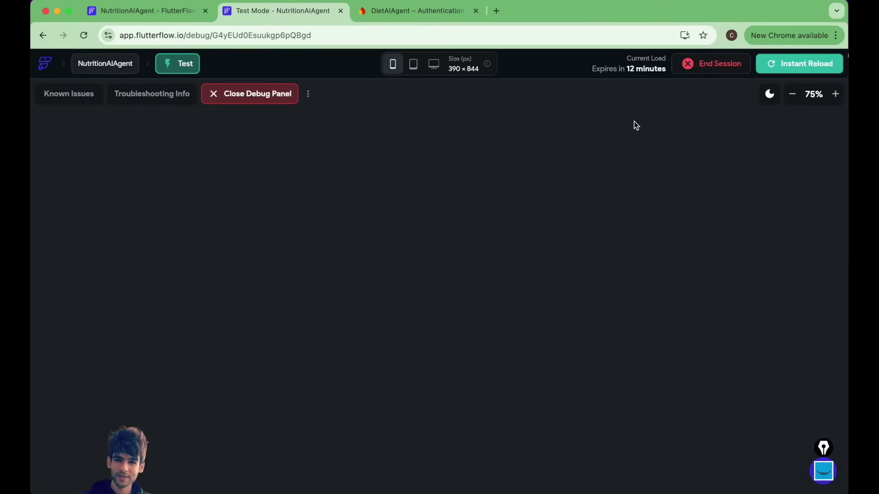
click(439, 432)
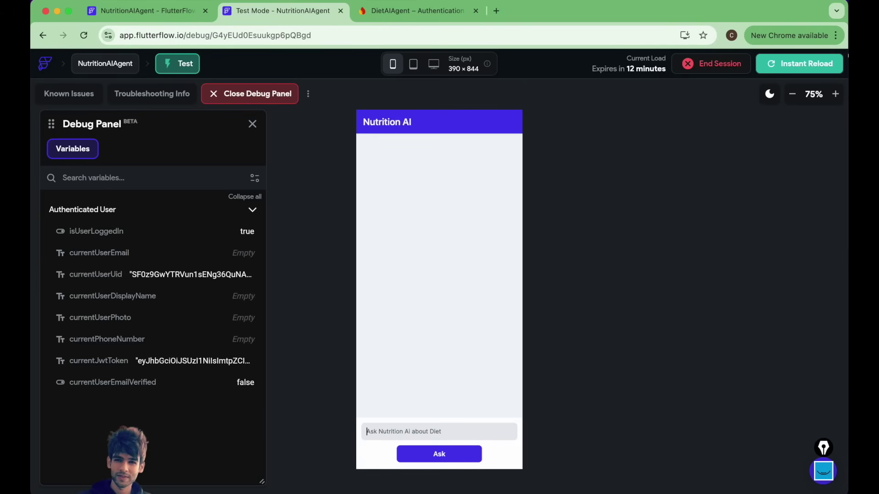
text(I want Low Calo)
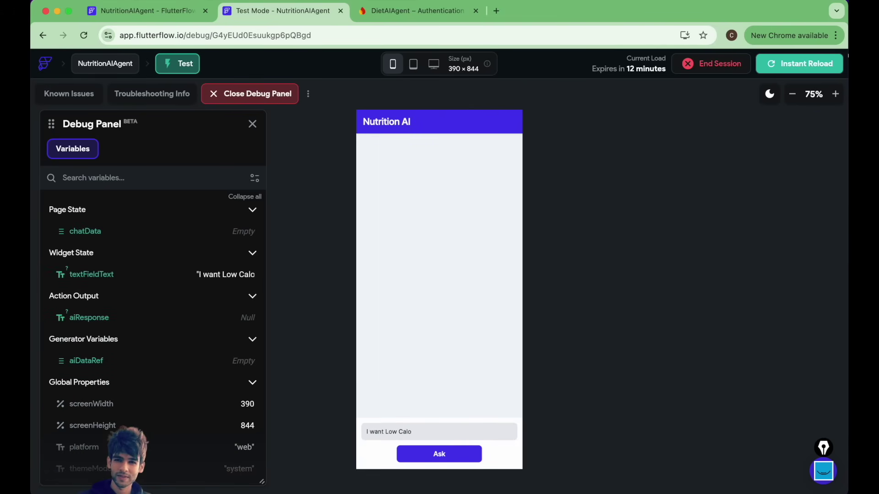
text(rie Diet)
click(451, 454)
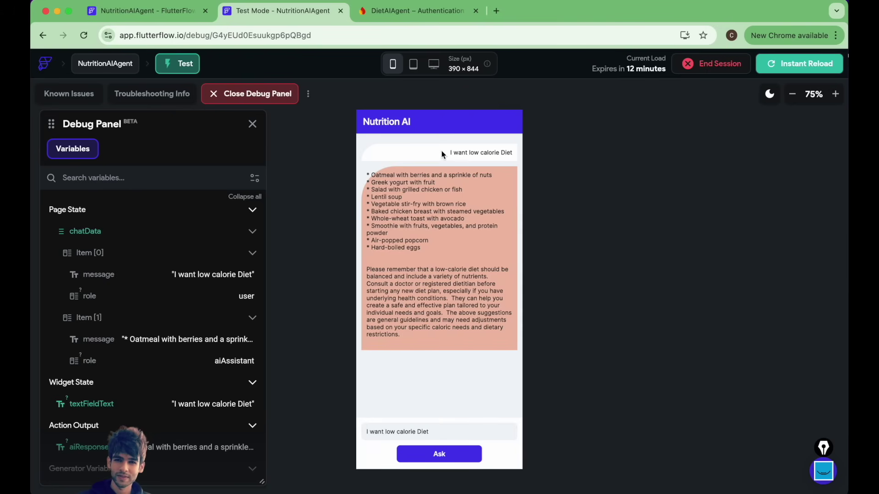
- Open the message Container's top-left border radius for editing, and reload the app in the Test Mode session
click(145, 13)
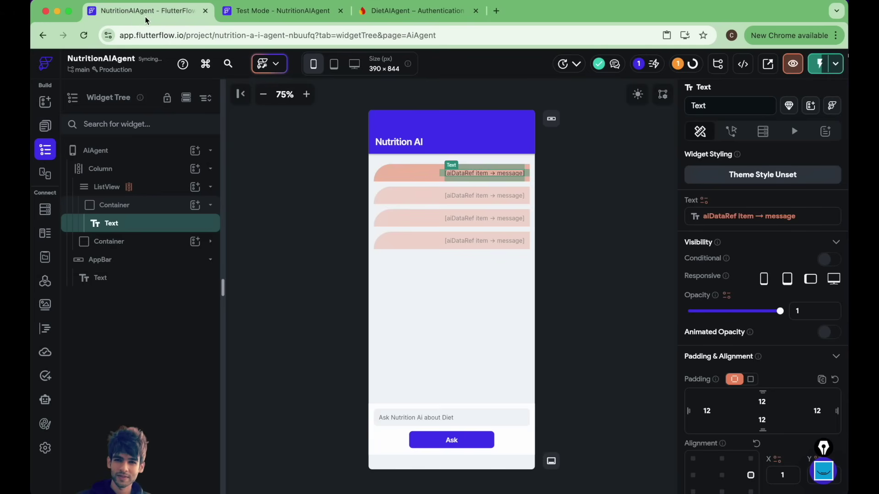
click(391, 166)
scroll(730, 395, down, 10)
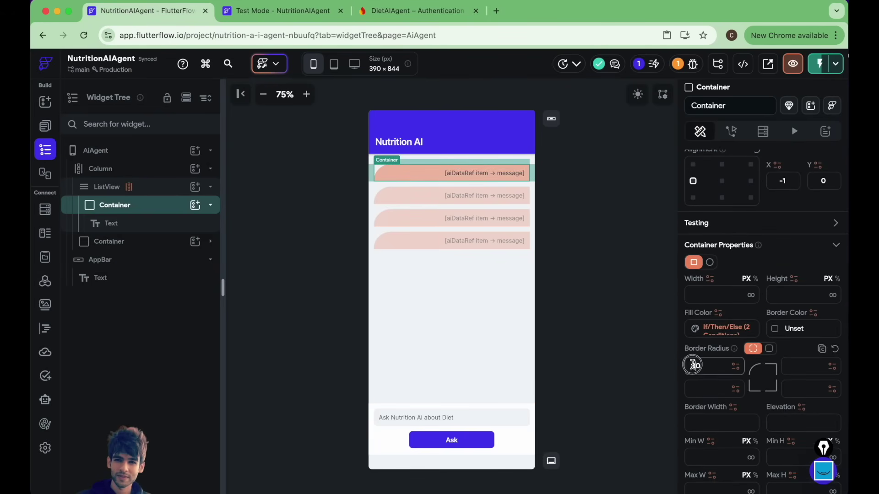
click(640, 311)
click(284, 13)
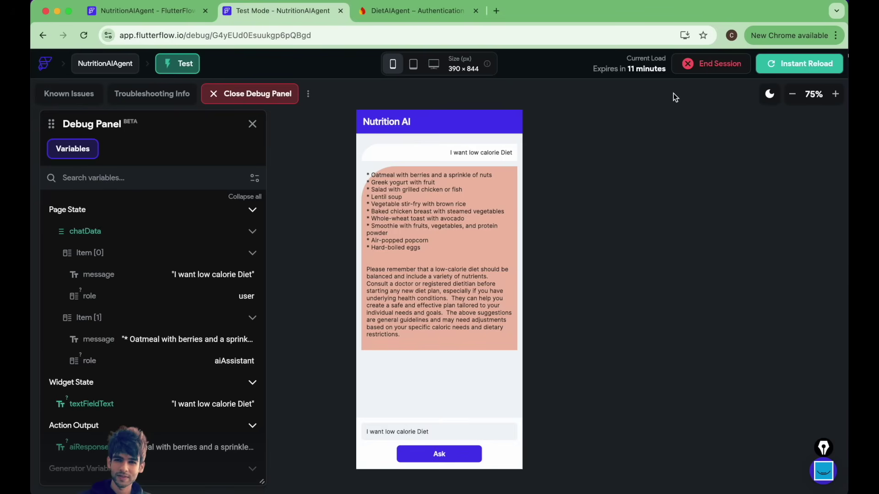
click(780, 69)
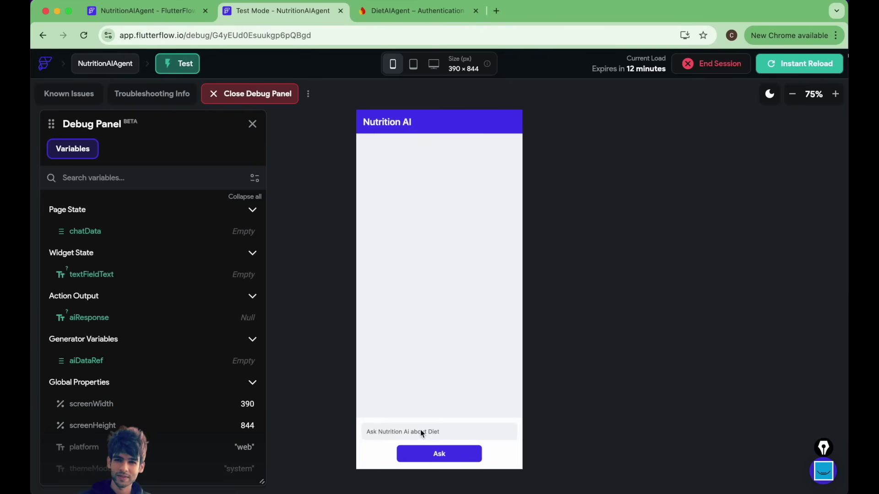
- Send the question "I want low calorie diet after exercise" to Nutrition AI in the test session
text(I want low calorie diet af)
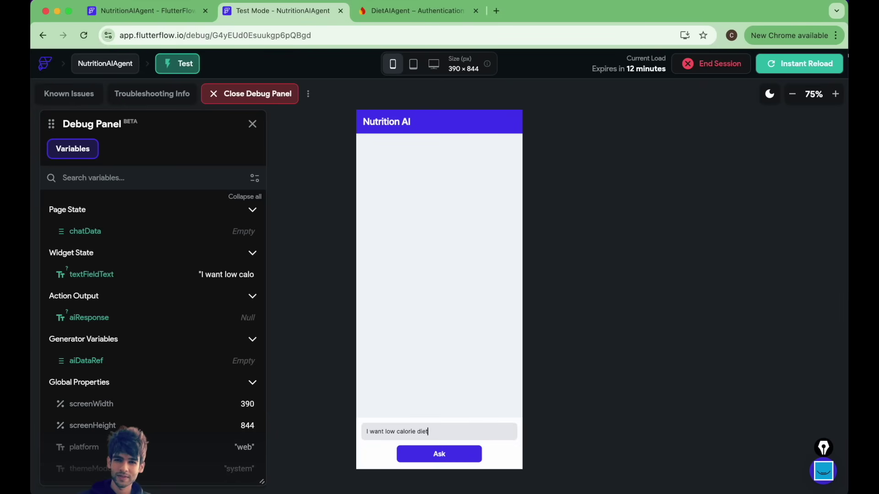
key(BackSpace)
key(BackSpace)
key(BackSpace)
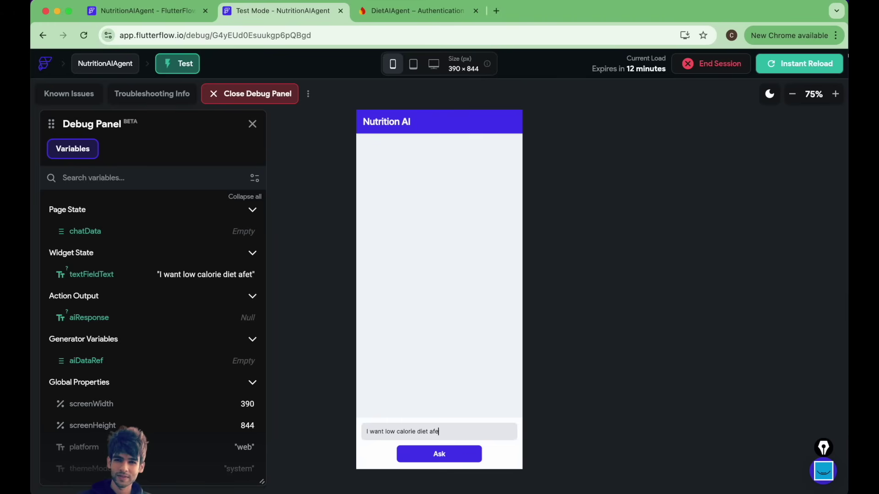
text(ter exe)
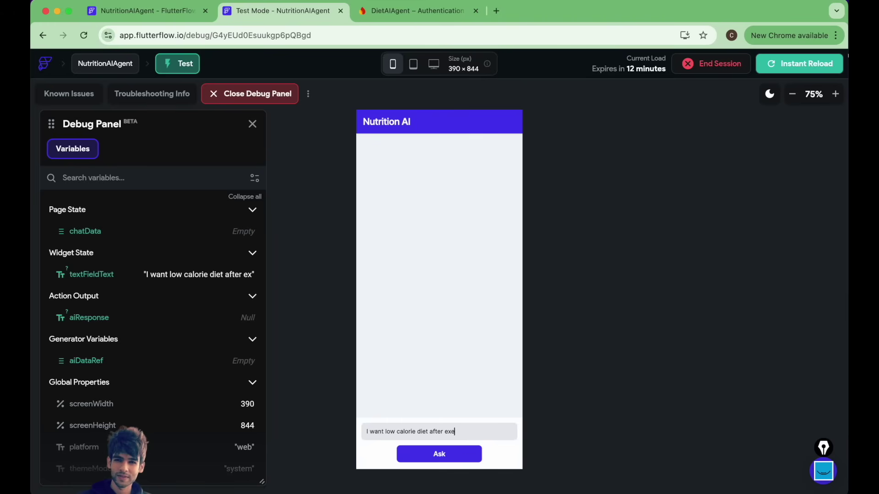
text(rcise)
key(Return)
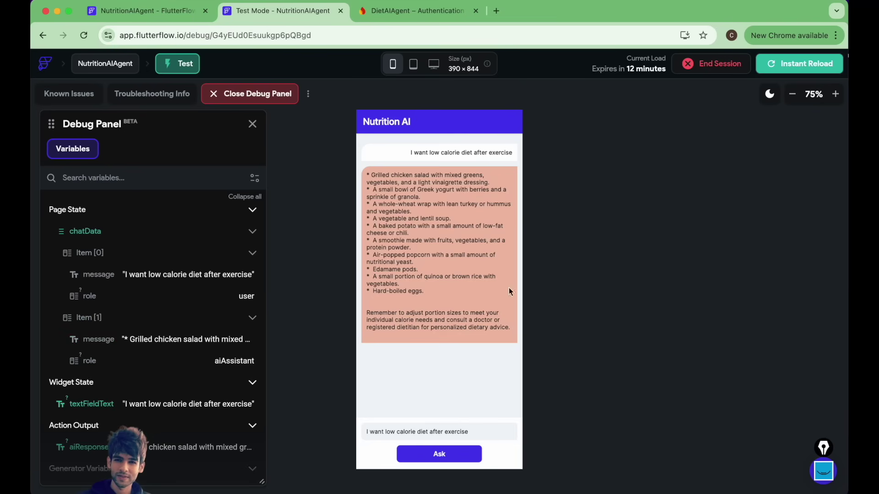
- Replace the question text with "Suggest me more" and send it to Nutrition AI
click(405, 428)
key(super+a)
text(suggest me more)
click(428, 454)
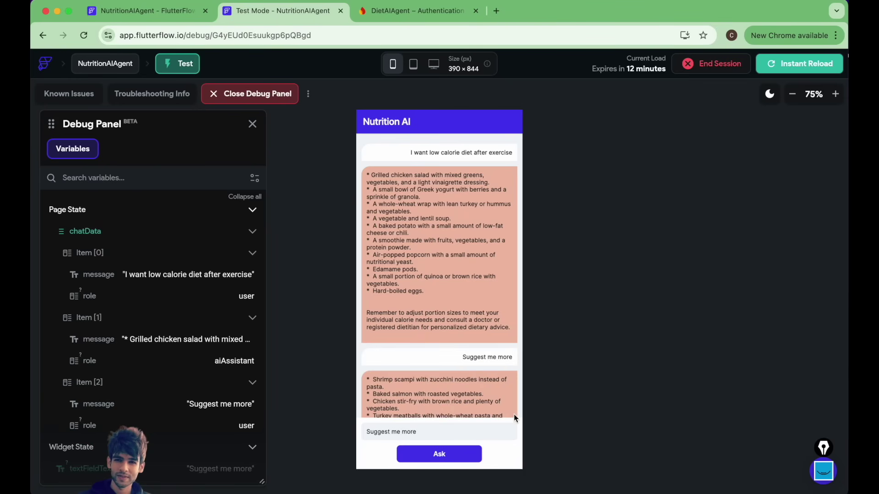
- Examine the whole chat conversation and check whether the question field is cleared after sending
scroll(458, 376, down, 1)
scroll(459, 379, down, 3)
scroll(460, 379, up, 3)
scroll(459, 379, down, 3)
scroll(436, 359, up, 3)
scroll(436, 359, down, 3)
scroll(436, 359, up, 3)
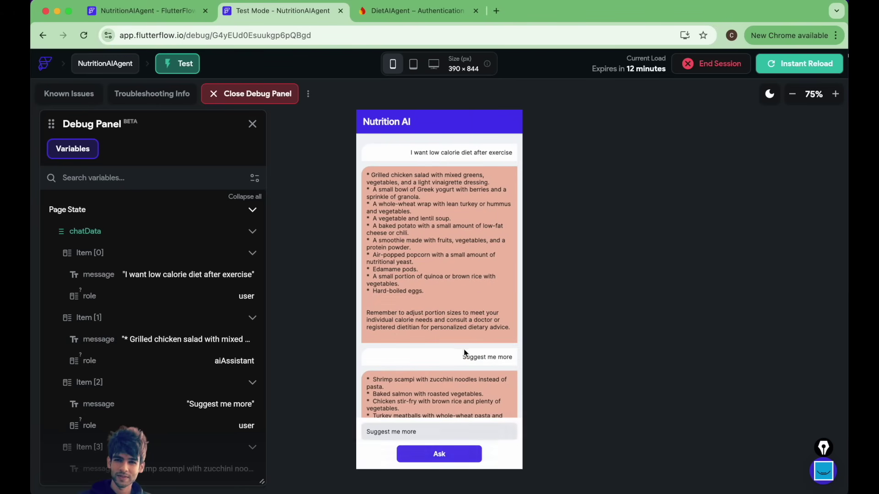
scroll(463, 350, down, 3)
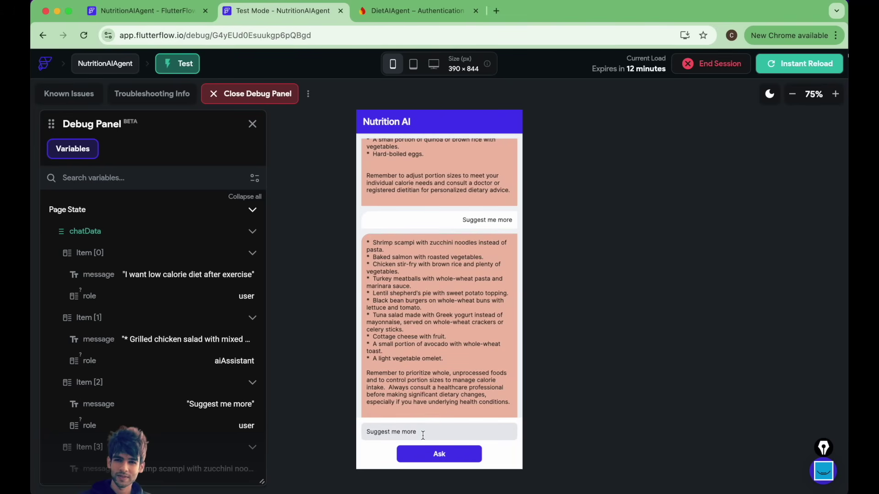
triple_click(384, 433)
triple_click(401, 433)
- In the project editor, add a new action after the last Update Page State in the Ask button's On Tap flow
click(142, 11)
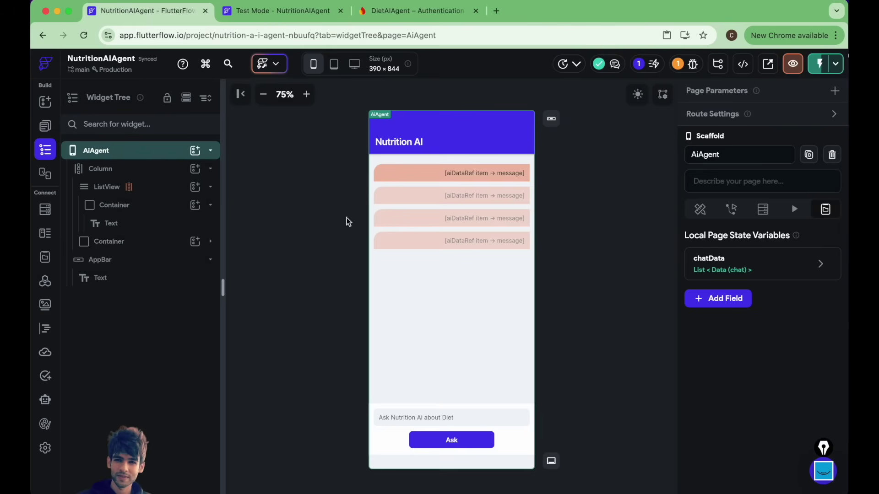
click(447, 436)
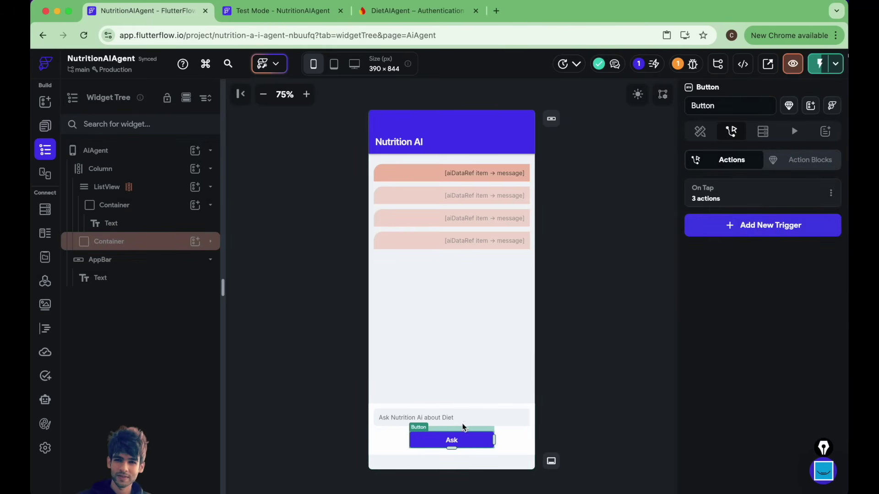
click(729, 192)
scroll(536, 210, down, 5)
click(430, 245)
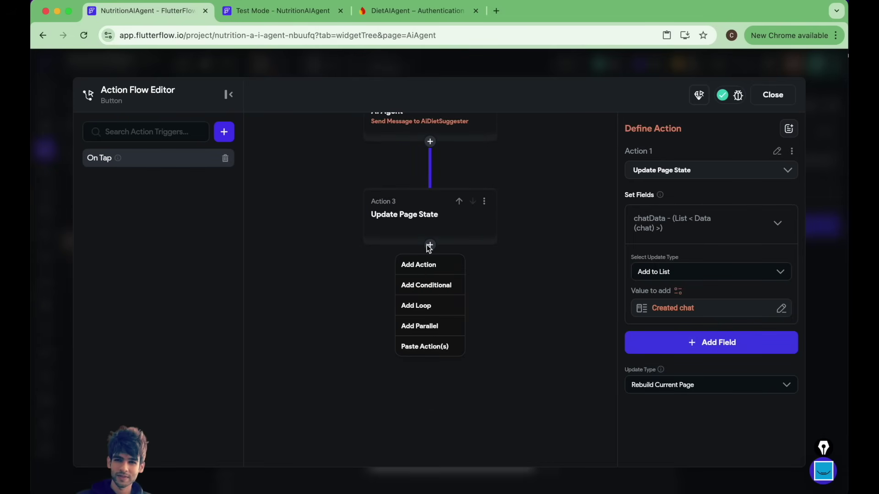
click(420, 268)
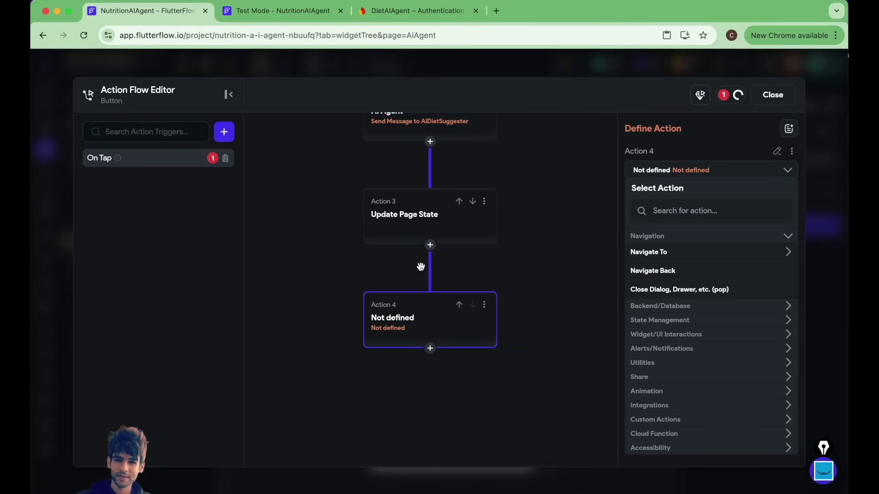
- Define the new action as Clear Text Fields/Pin Codes for TextField_1 and close the Action Flow Editor
click(673, 212)
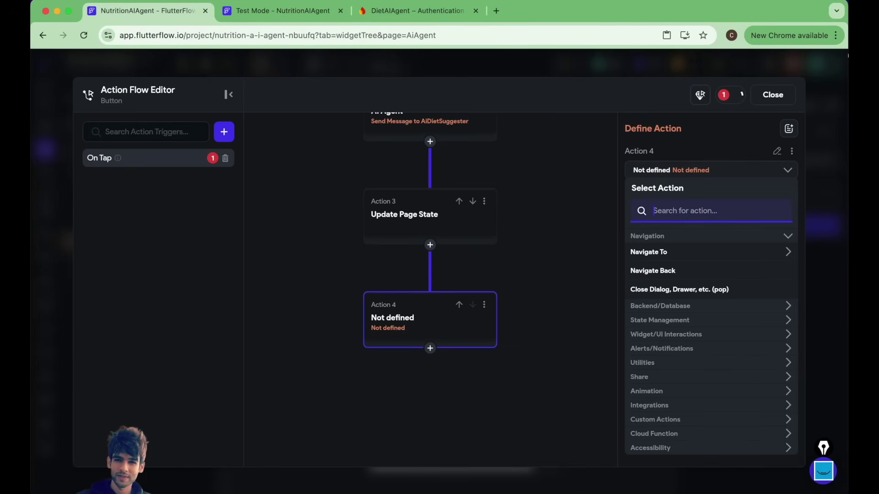
text(text)
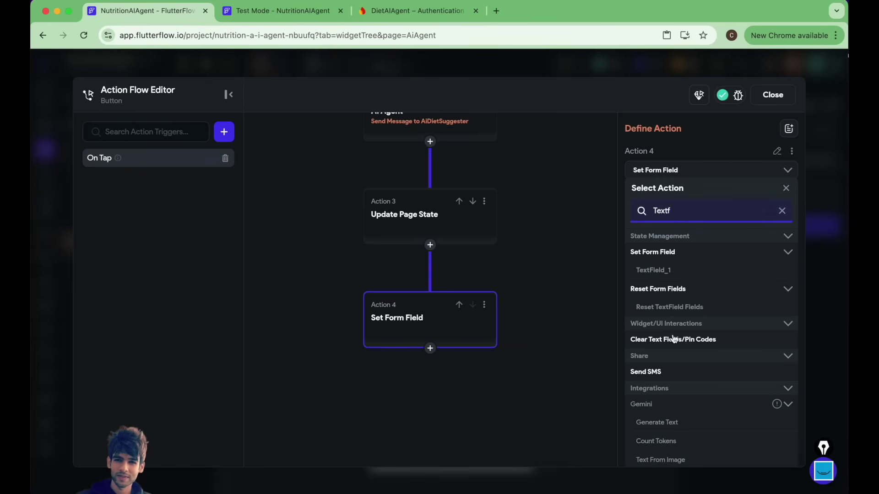
click(669, 339)
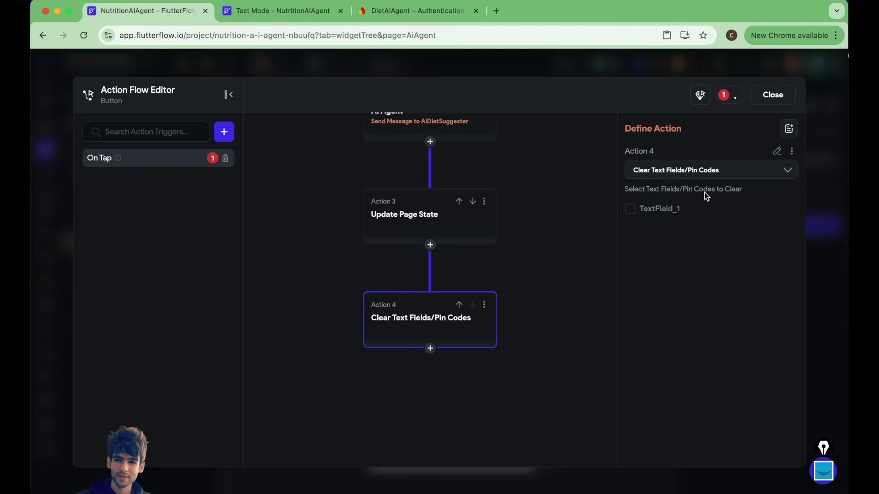
click(631, 210)
click(631, 209)
click(630, 209)
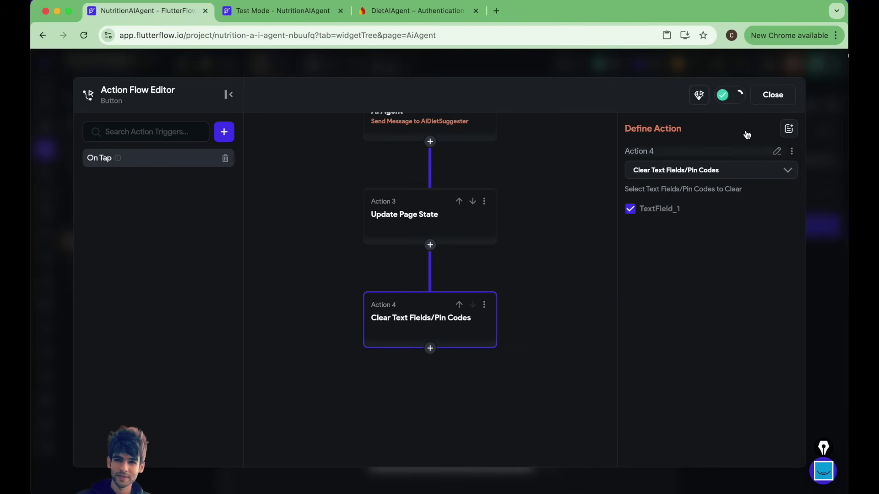
click(773, 94)
- Reload the app in the Test Mode session and send the question "I want low calorie Diet"
click(280, 11)
click(785, 63)
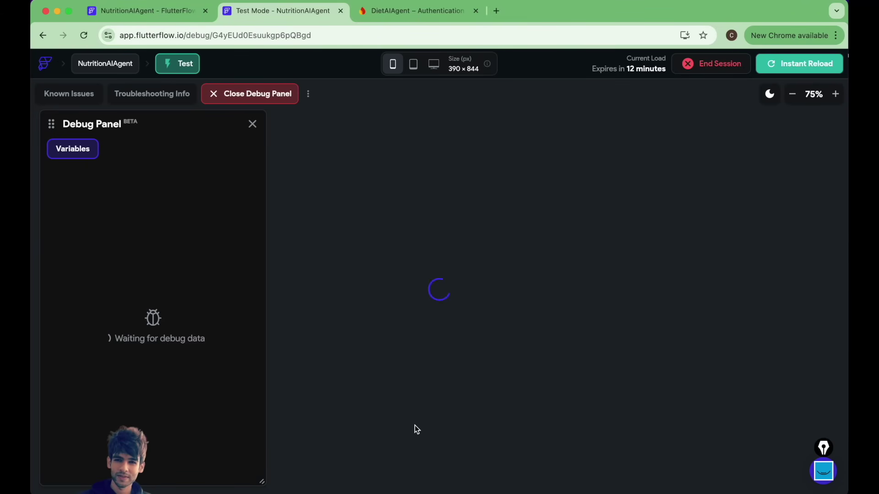
click(413, 428)
text(nt)
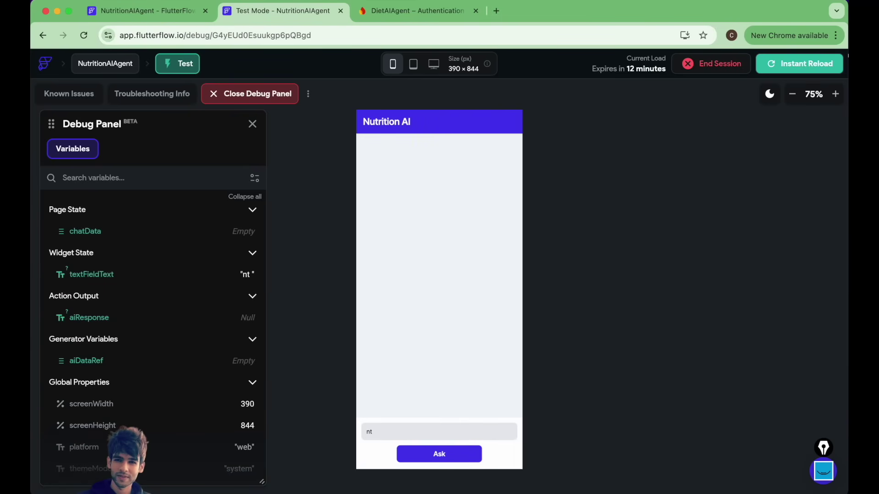
text(I want low calorie Diet)
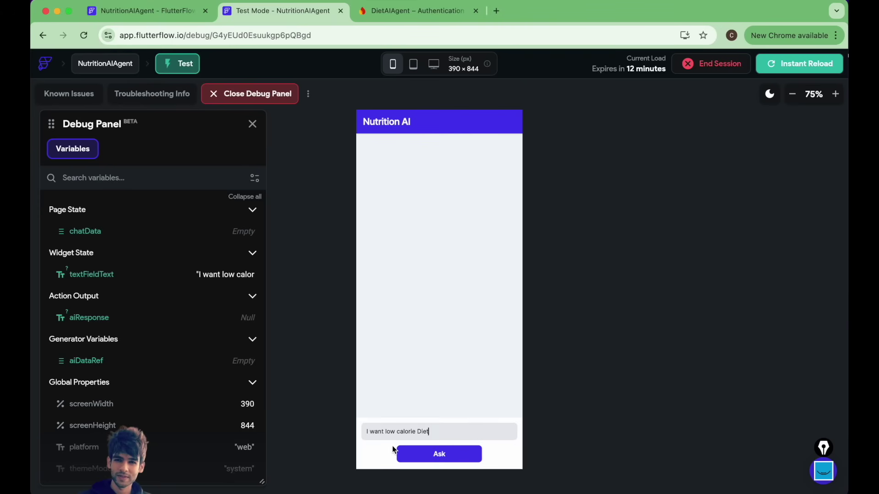
click(398, 455)
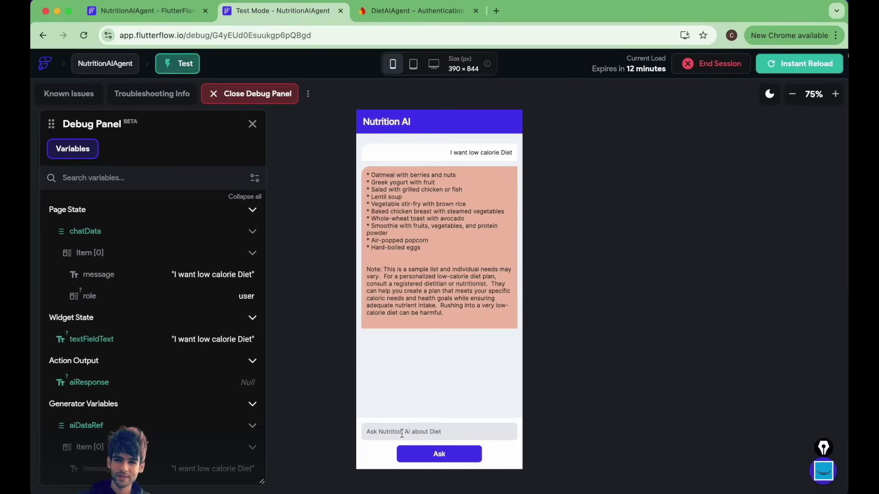
- Send "Suggest me more meal ideas" to Nutrition AI and review the conversation
text(Suggest me more meal ideas)
click(426, 455)
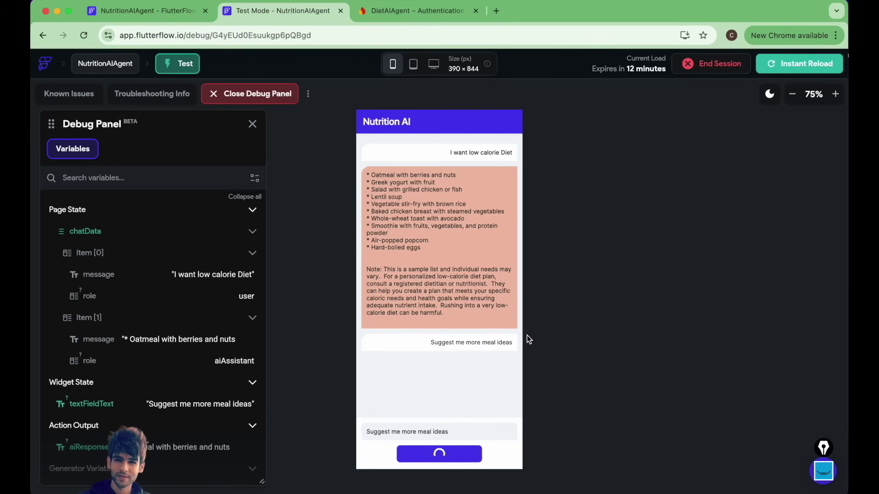
scroll(416, 371, down, 3)
scroll(416, 372, up, 3)
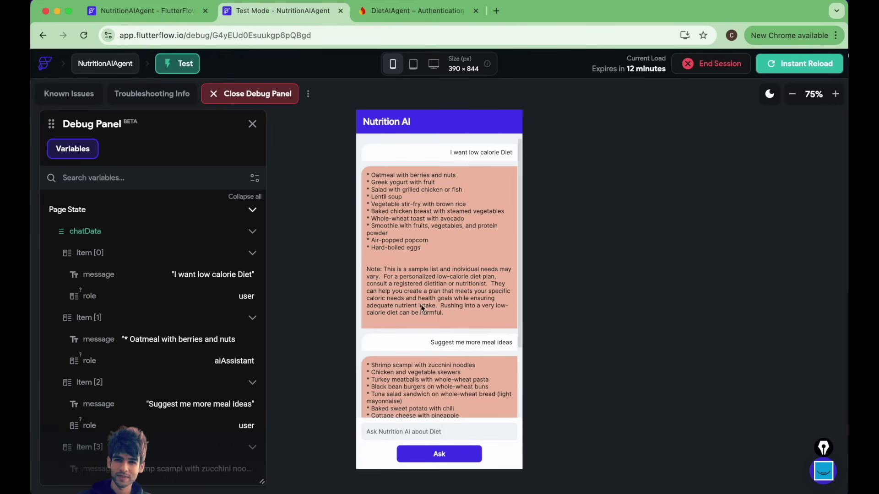
click(138, 13)
click(306, 14)
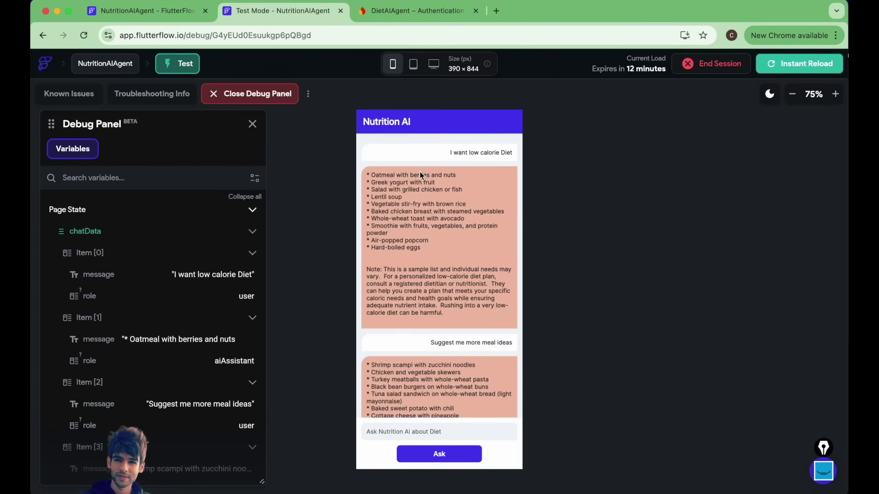
scroll(443, 269, down, 5)
- Return to the project editor, open the OnBoardingScreen page's widget tree and select the second PageView page
click(145, 12)
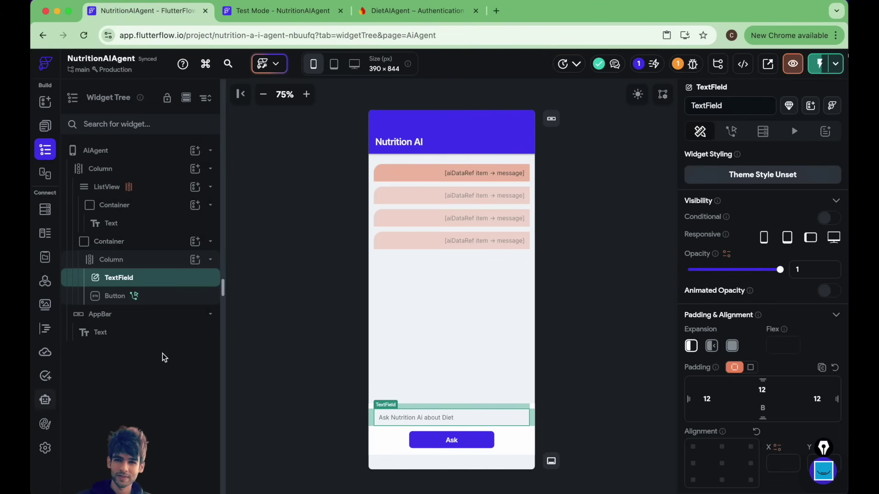
click(45, 125)
click(117, 169)
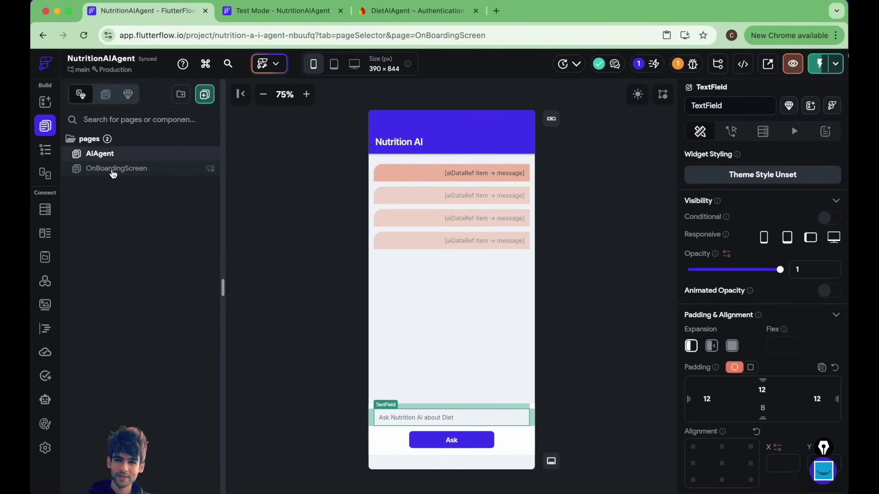
click(51, 153)
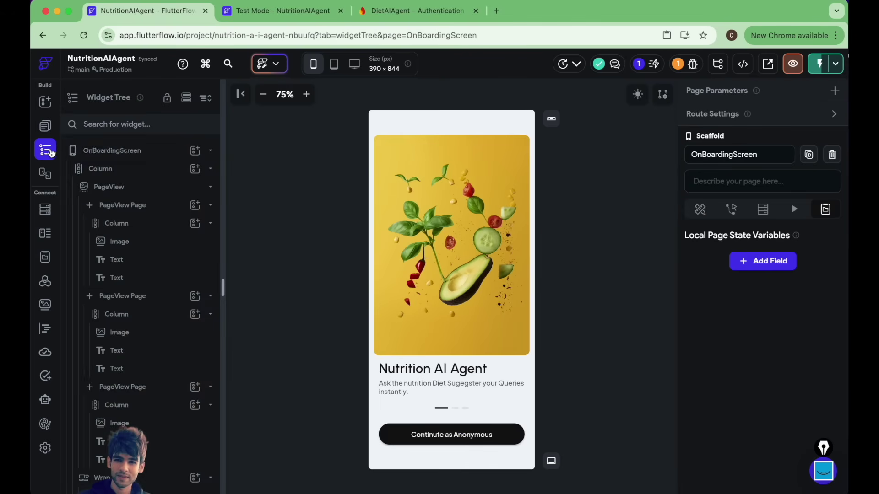
click(129, 189)
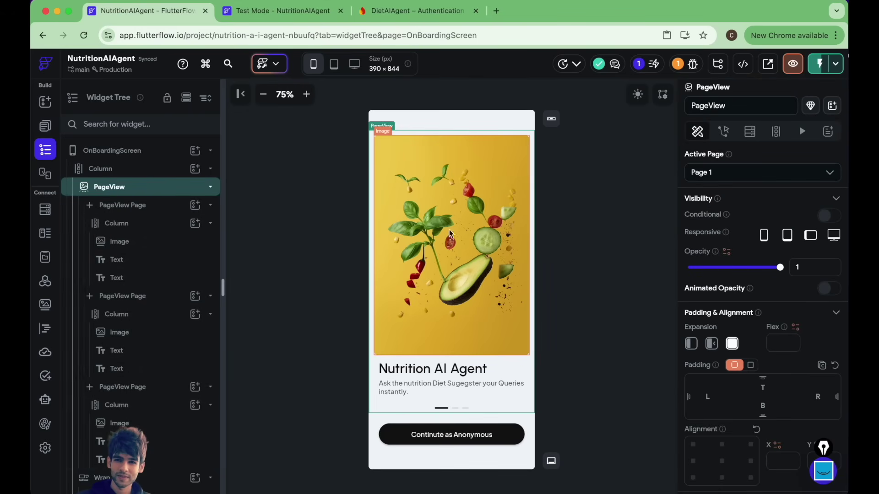
click(116, 299)
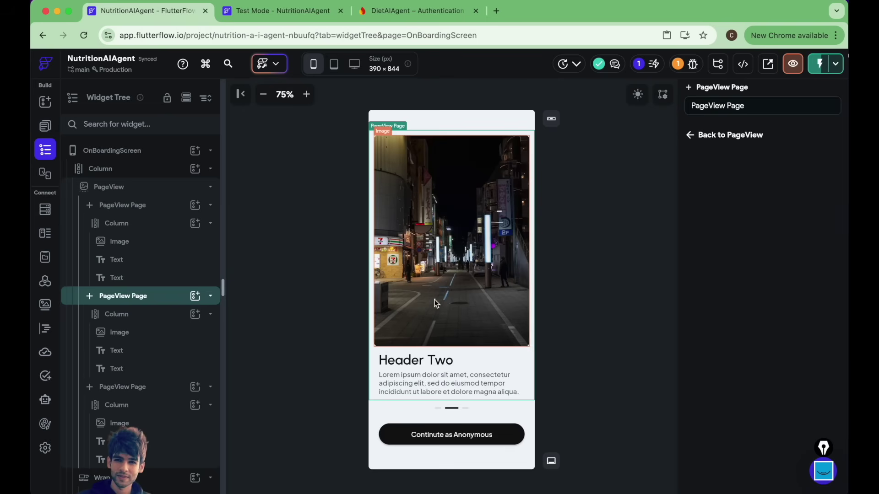
- Replace the second onboarding page's image with the Unsplash photo of a white humanoid robot, found by searching "Robot"
click(408, 365)
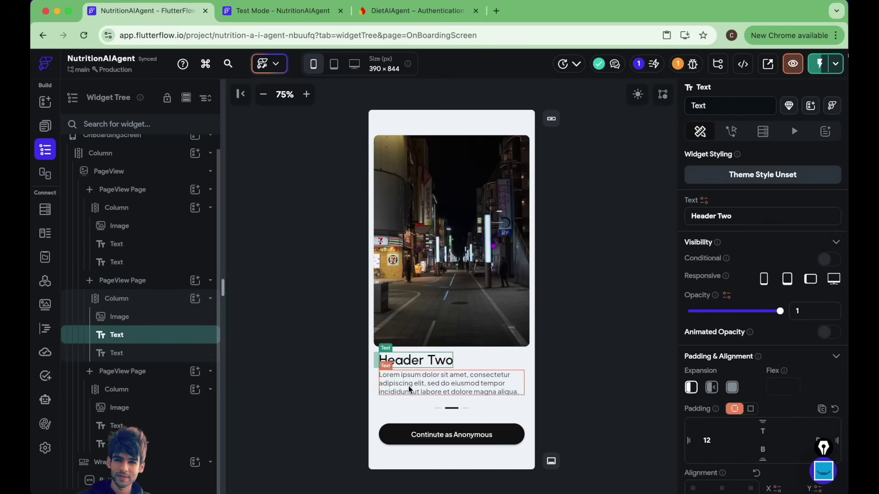
click(480, 245)
scroll(774, 403, down, 10)
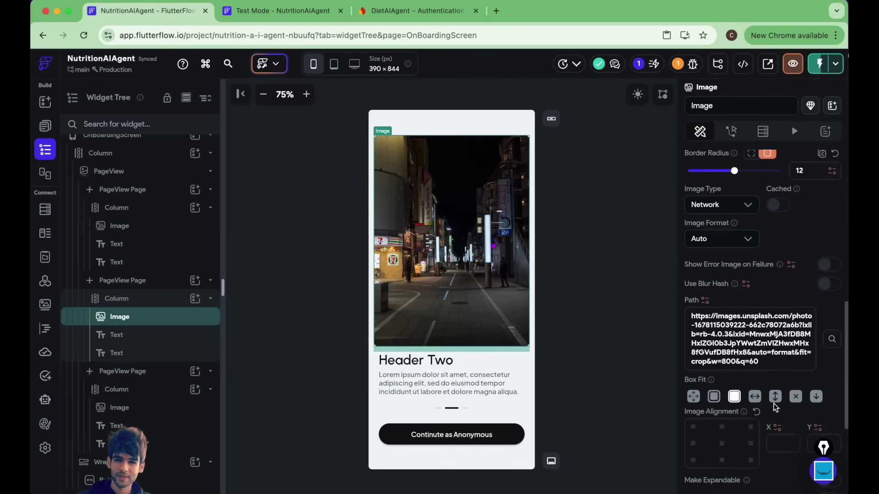
click(831, 339)
text(Robot)
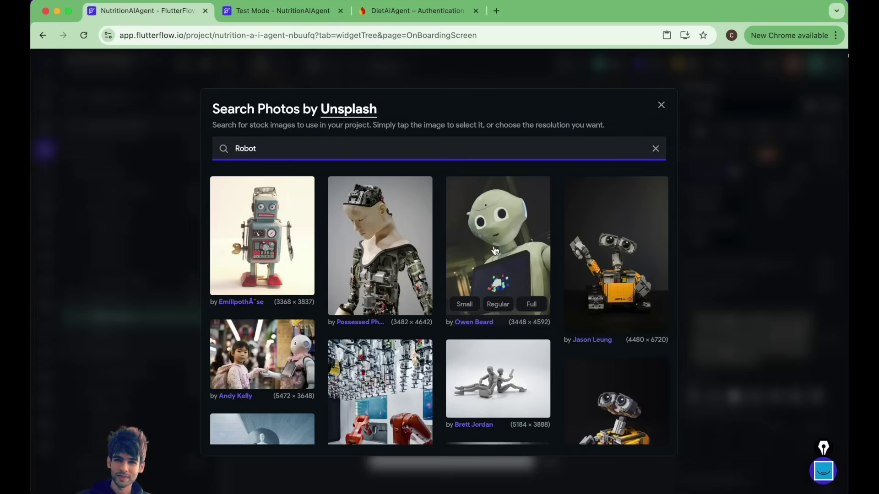
click(494, 249)
- Change the second onboarding page's header text to "Get Instant Answers"
click(414, 360)
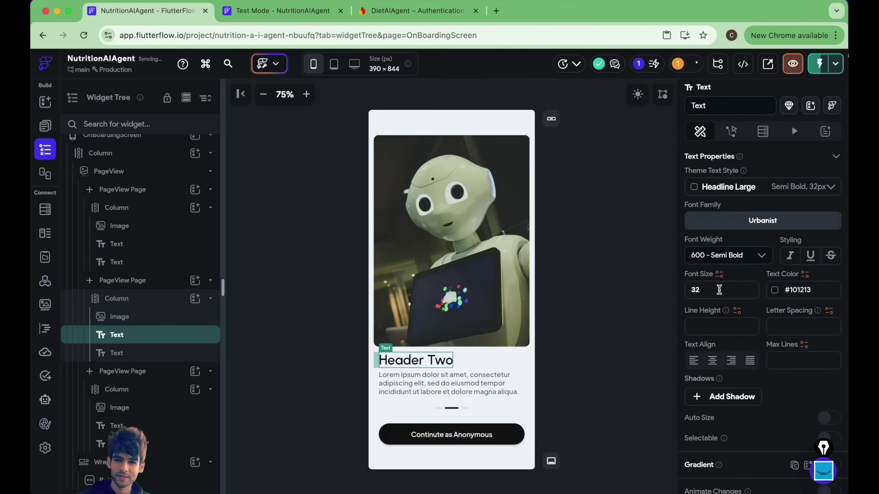
scroll(732, 192, up, 5)
triple_click(714, 215)
text(Get Instant An)
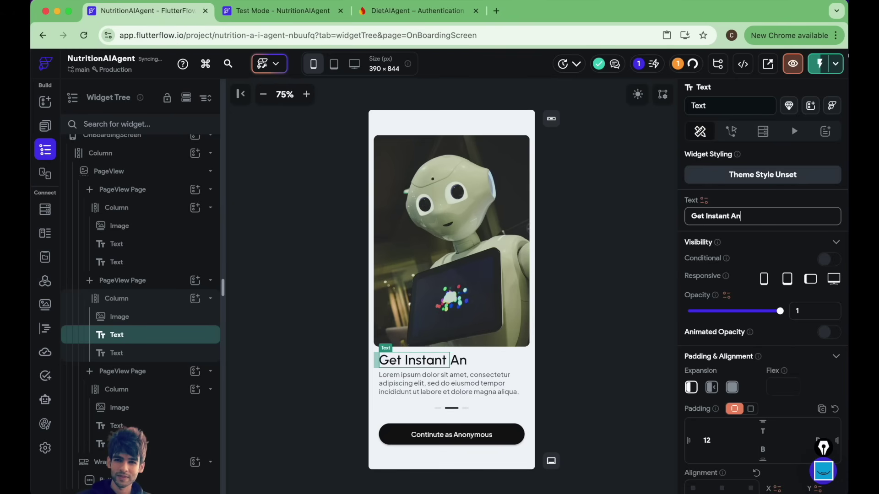
text(swers in 1)
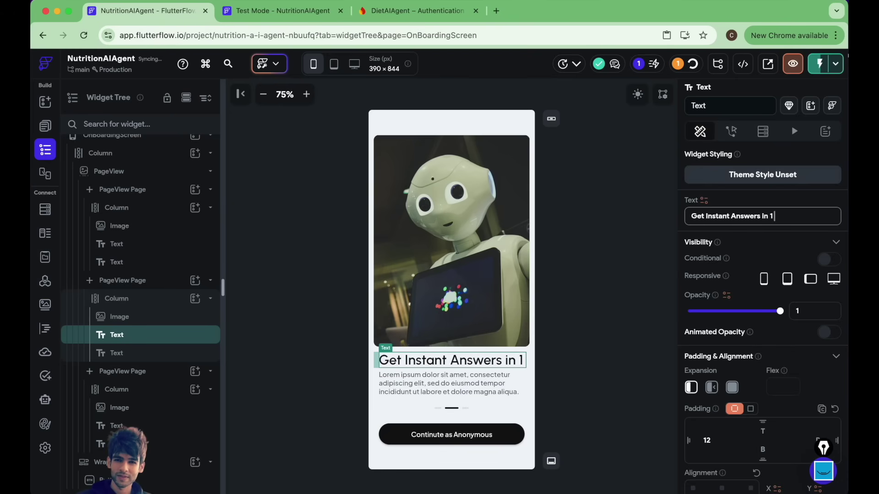
text( min)
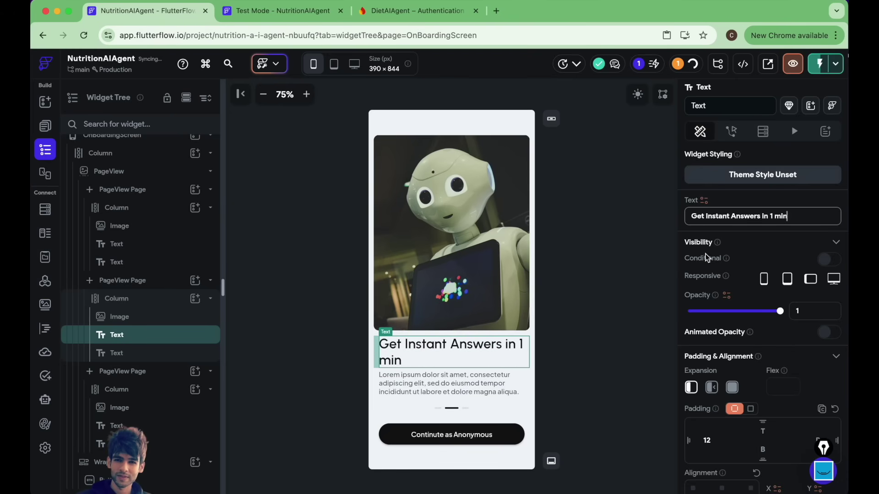
drag(788, 217, 762, 219)
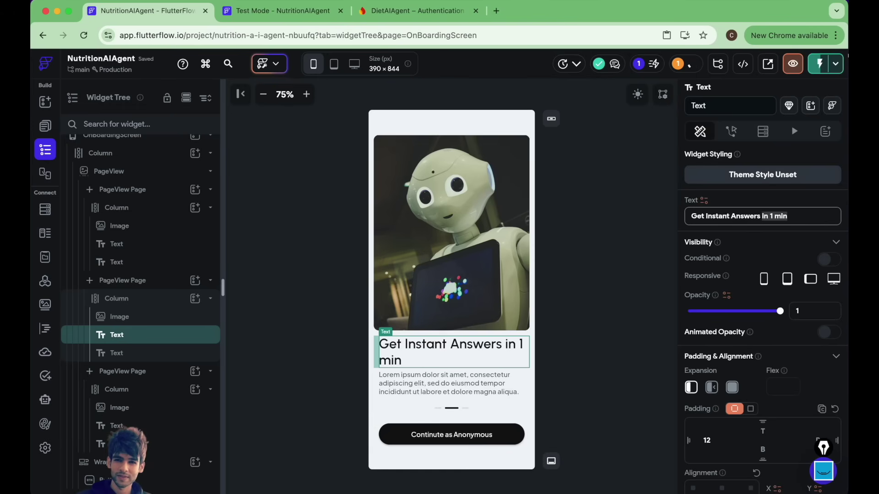
key(BackSpace)
- Replace the second onboarding page's placeholder description with "Ask and get your answere instantly thorugh Nutrition AI Diet Suggester"
click(492, 390)
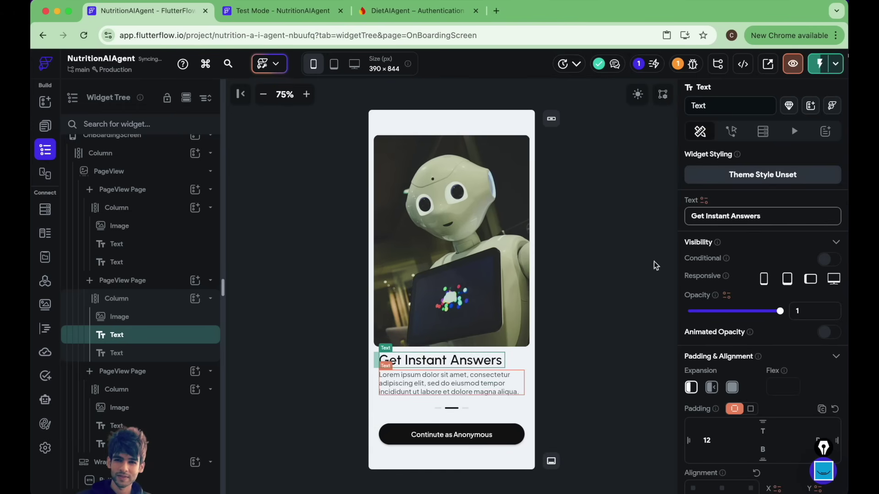
triple_click(723, 229)
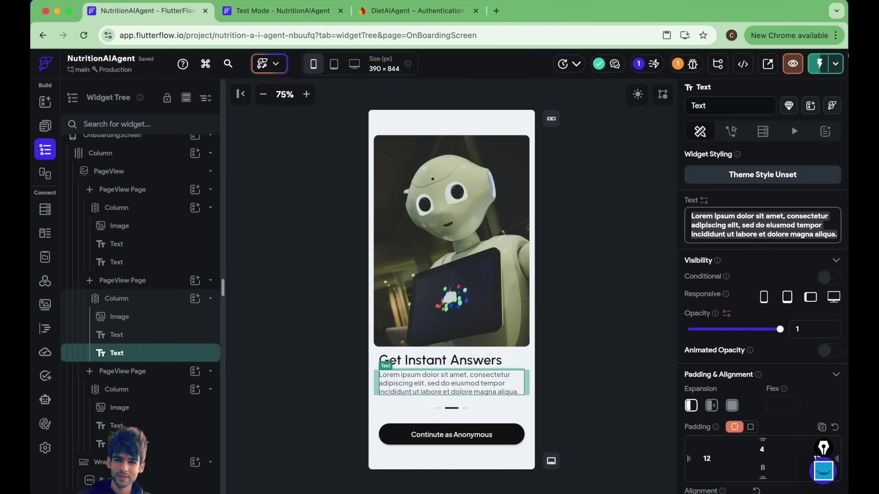
key(BackSpace)
text(Ask)
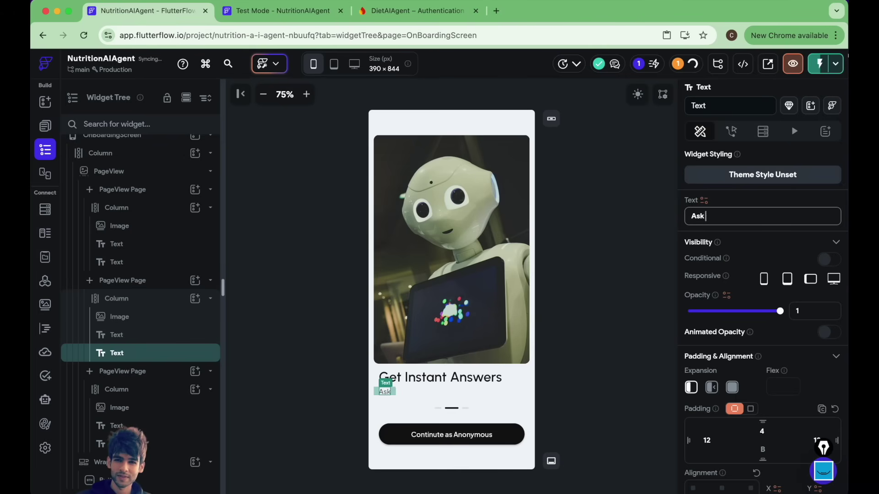
text( and get your)
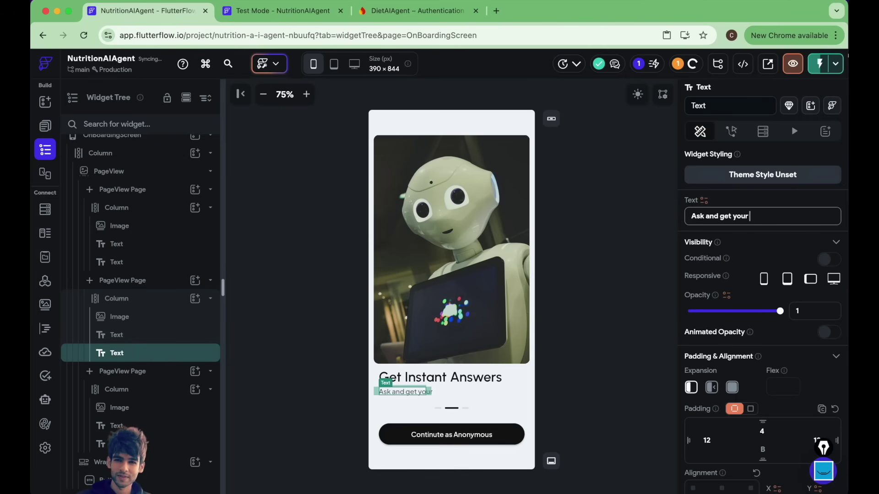
text( answere instantly)
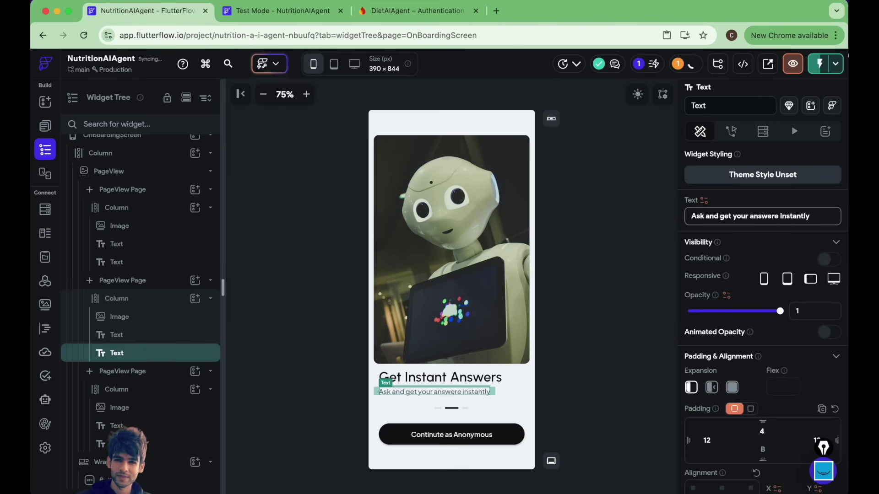
text(.)
key(BackSpace)
text(thorugh N)
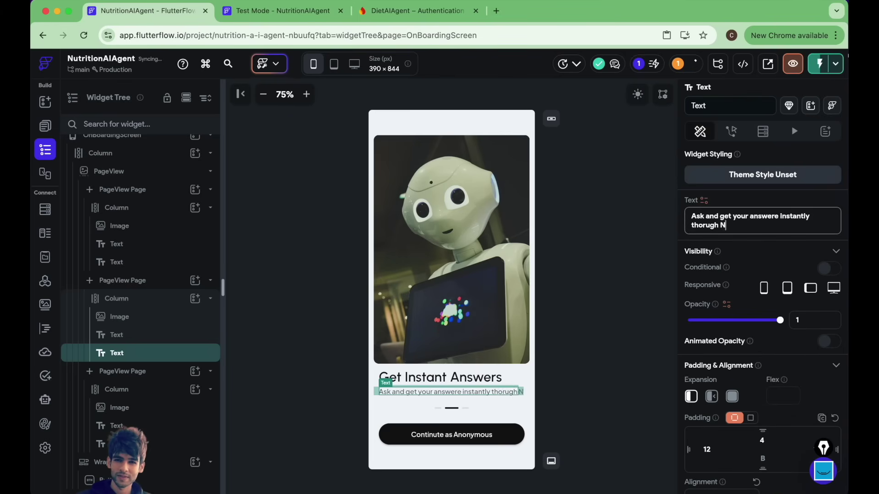
text(utit)
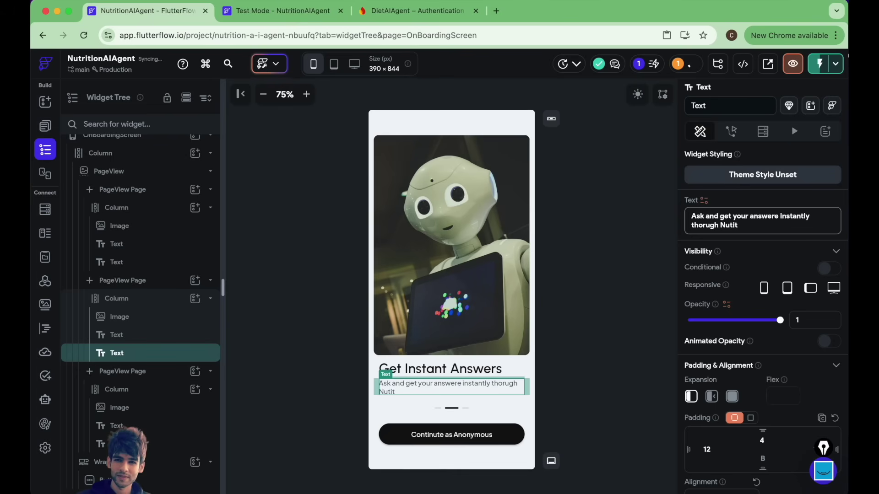
text(onrition AI Diet Suggester)
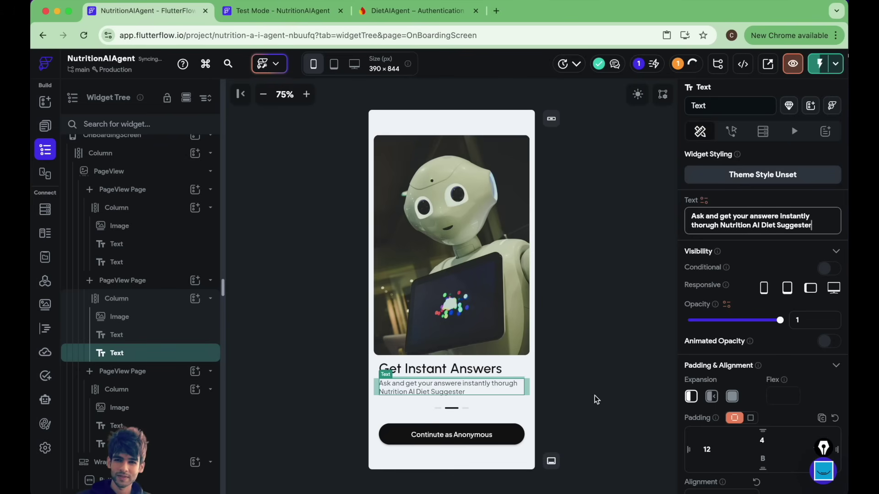
- Delete the third PageView page from the onboarding screen and display the second page on the canvas
click(118, 373)
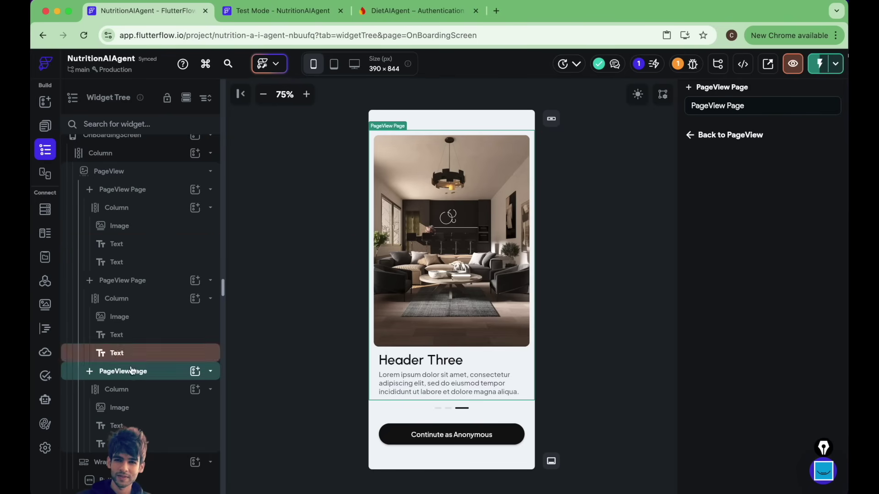
key(BackSpace)
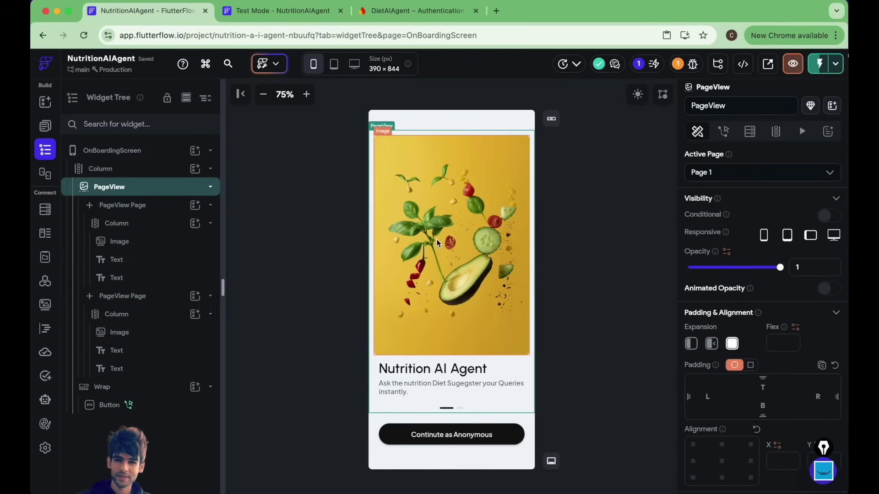
click(136, 298)
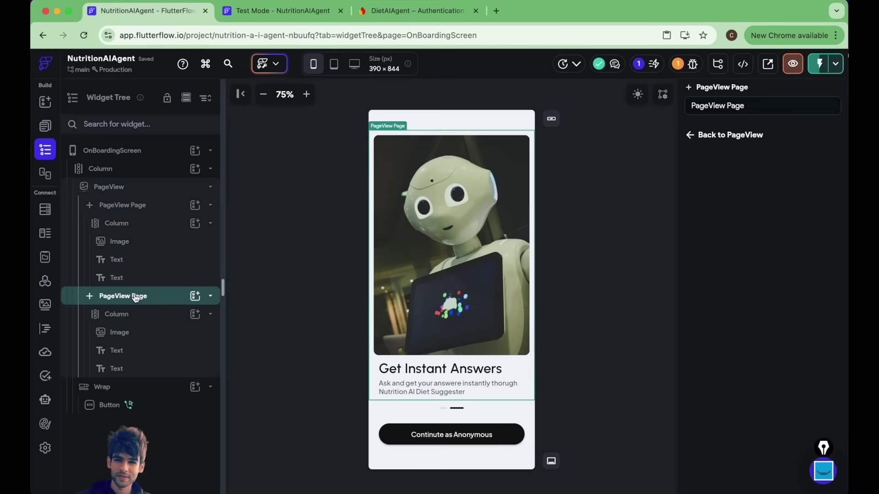
- Replace the first onboarding page's image with the Unsplash photo of a white robot before brown wood, found by searching "robotic"
click(121, 210)
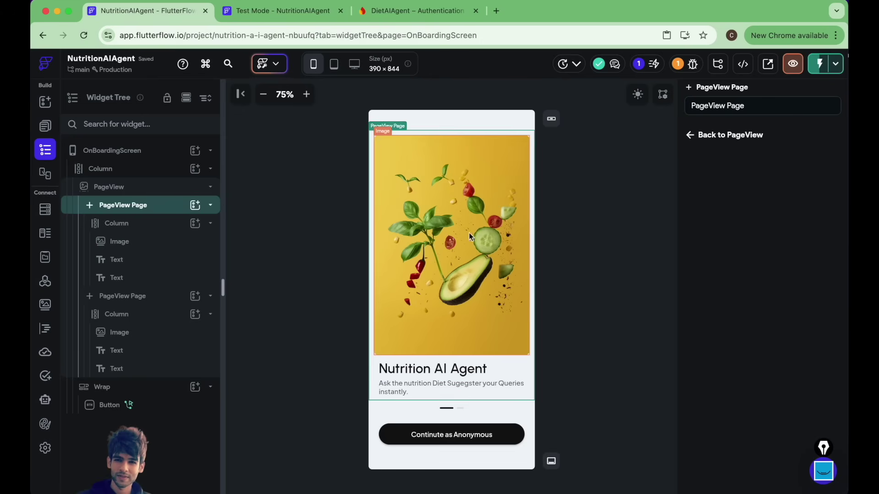
click(449, 232)
scroll(719, 408, down, 5)
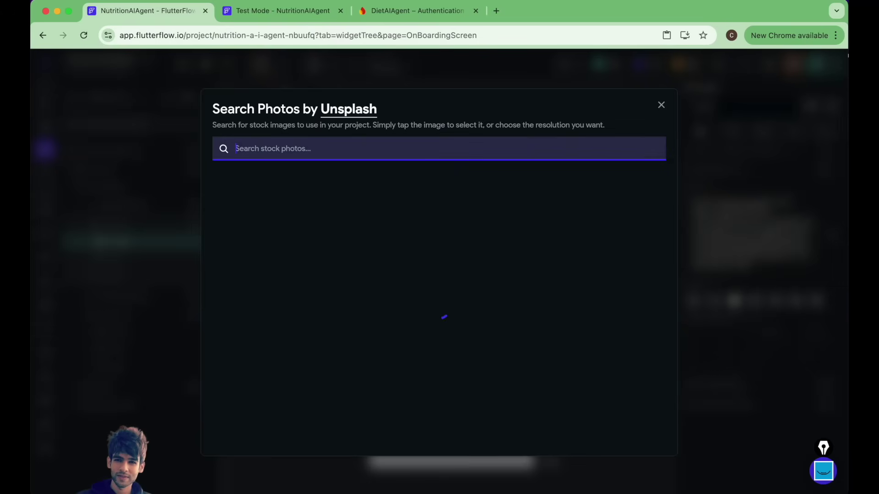
text(roboti)
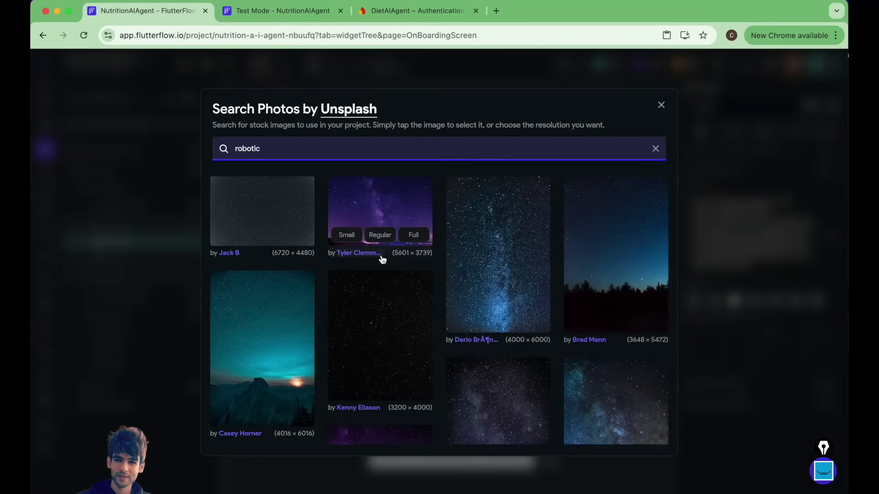
text(c)
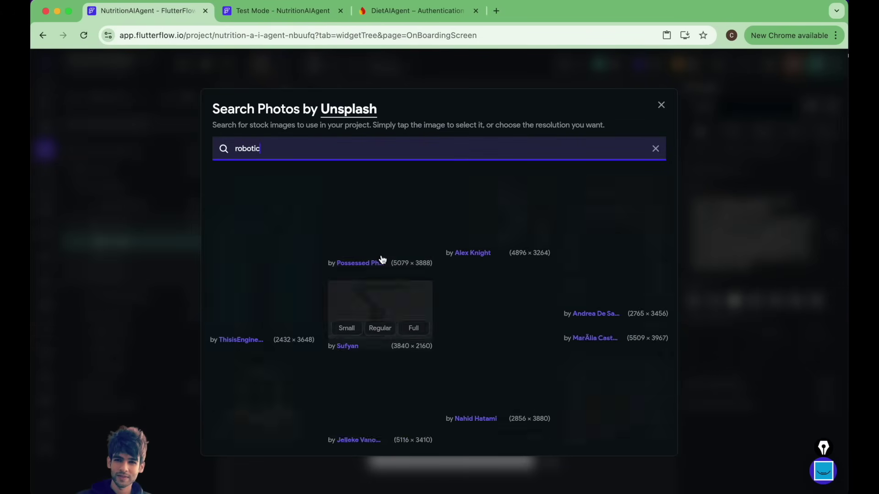
mouse_move(485, 211)
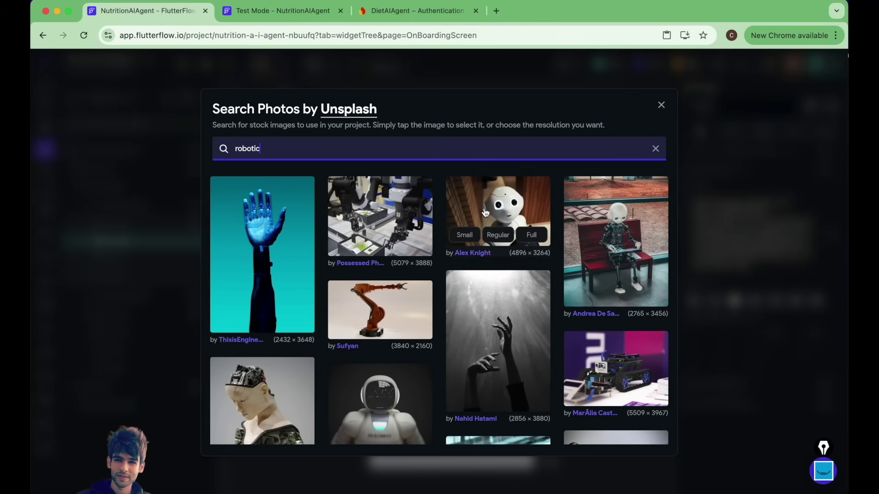
click(491, 215)
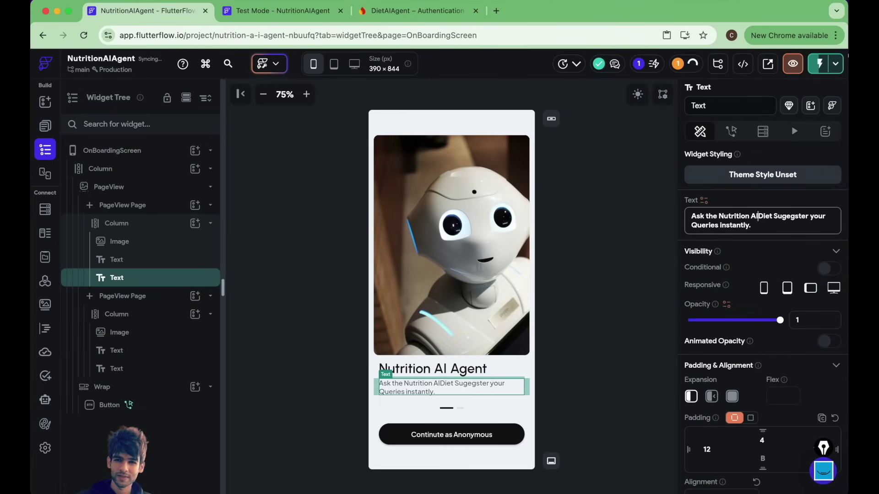
- Edit the first onboarding page's description to read "Ask the Nutrition Diet AI Sugegster your Queries instantly."
key(BackSpace)
key(BackSpace)
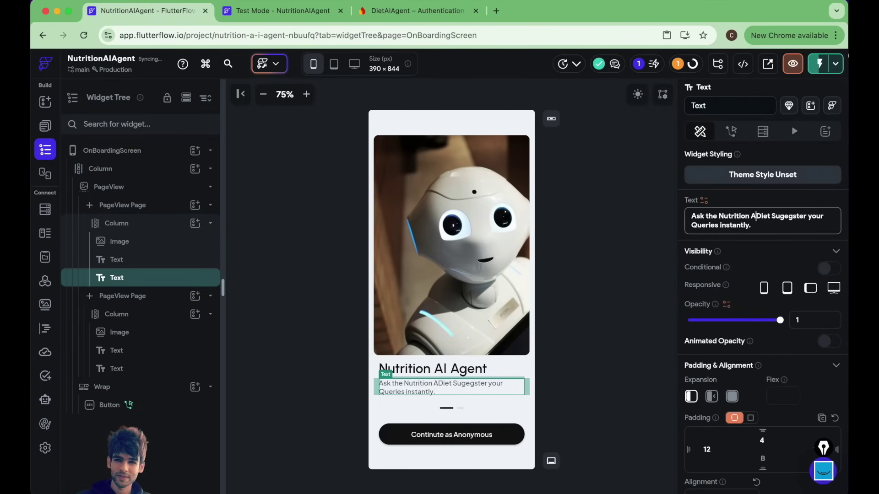
click(768, 217)
text(AI)
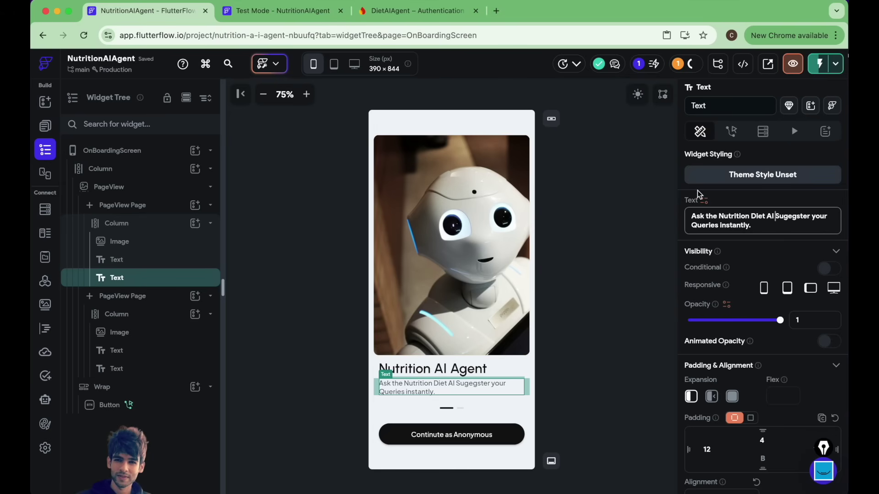
- Change the first onboarding page's heading to "Your Personal Nutrition AI Agent"
click(462, 371)
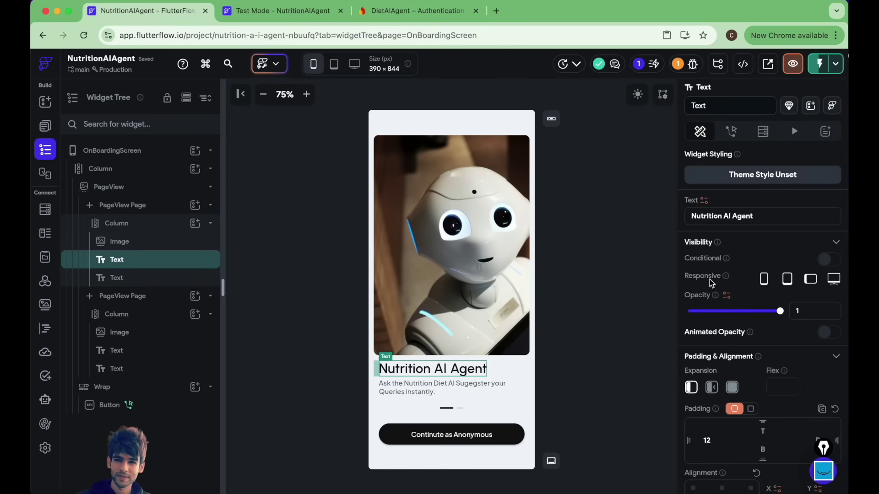
click(694, 217)
text(Your )
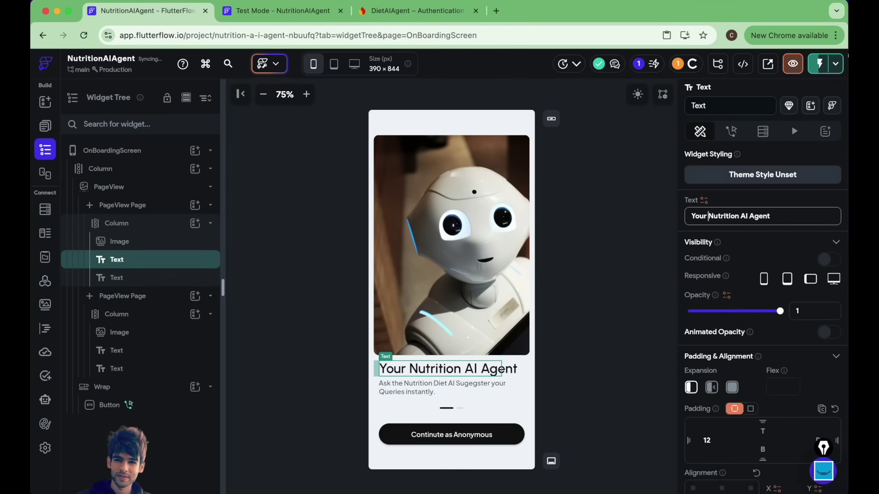
text(Personal)
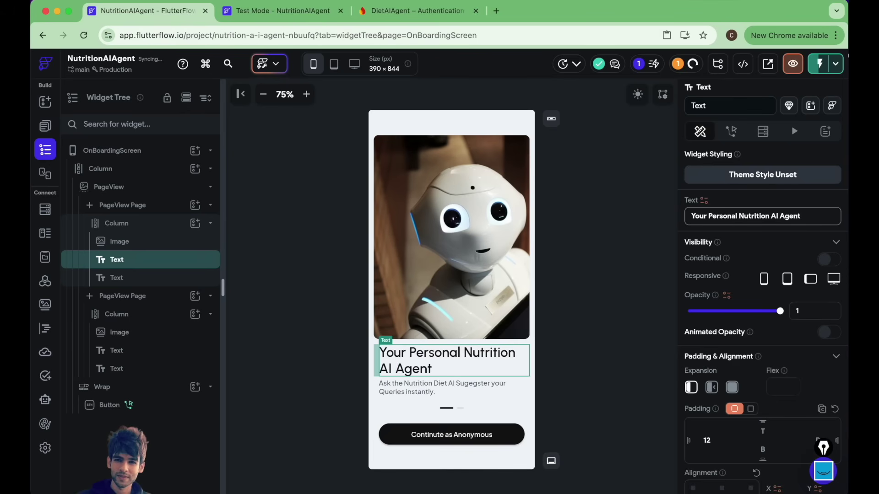
click(590, 345)
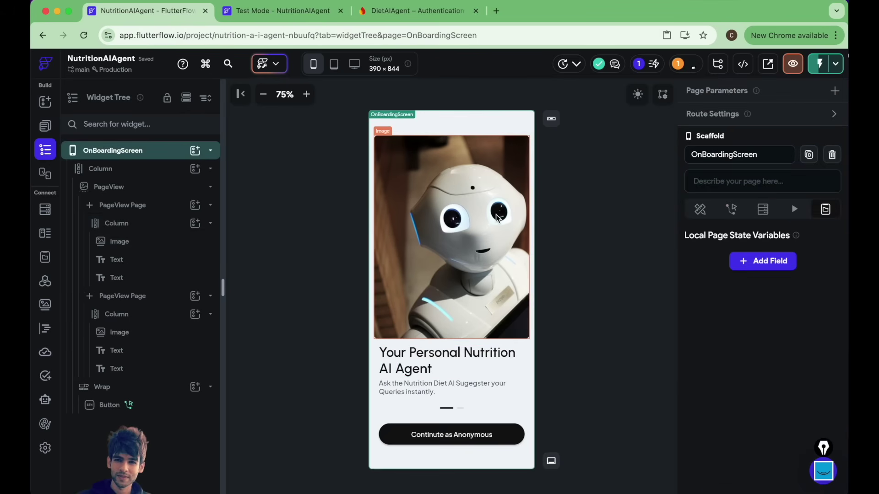
click(453, 233)
click(322, 243)
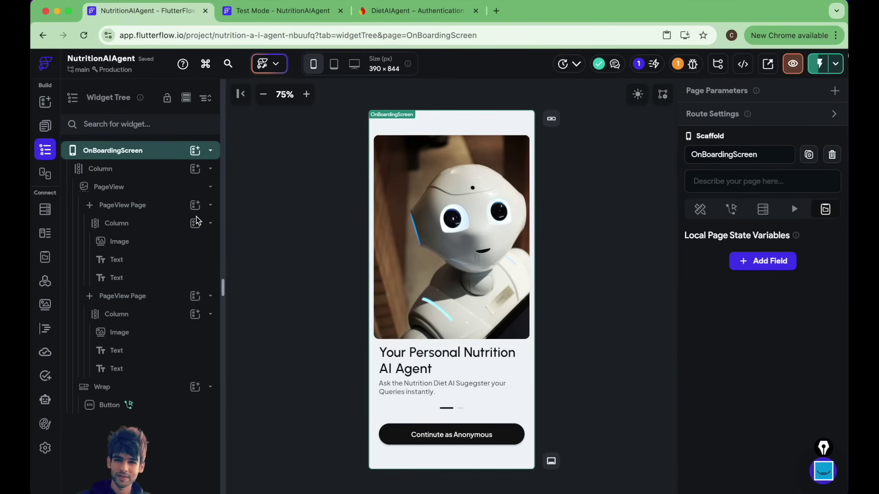
- Switch to the browser window with the Udemy FlutterFlow Grocery Delivery E-Commerce App course and examine its curriculum, instructor section and reviews
click(45, 125)
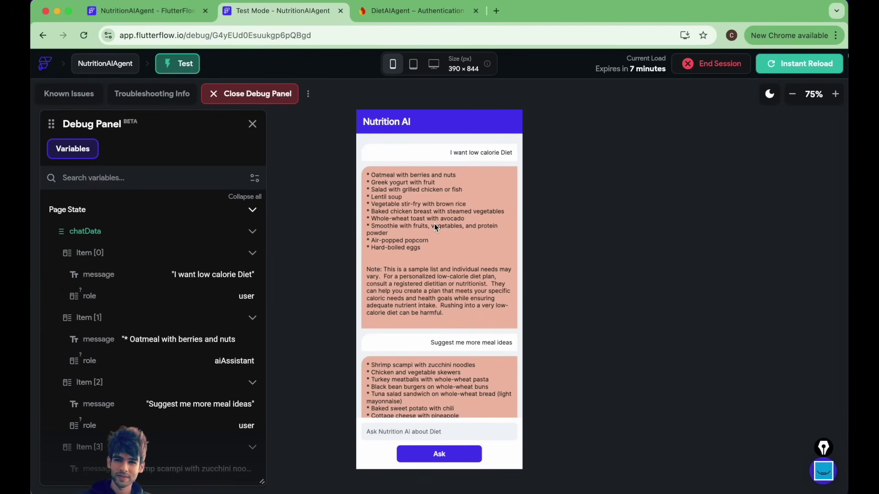
key(ctrl+Up)
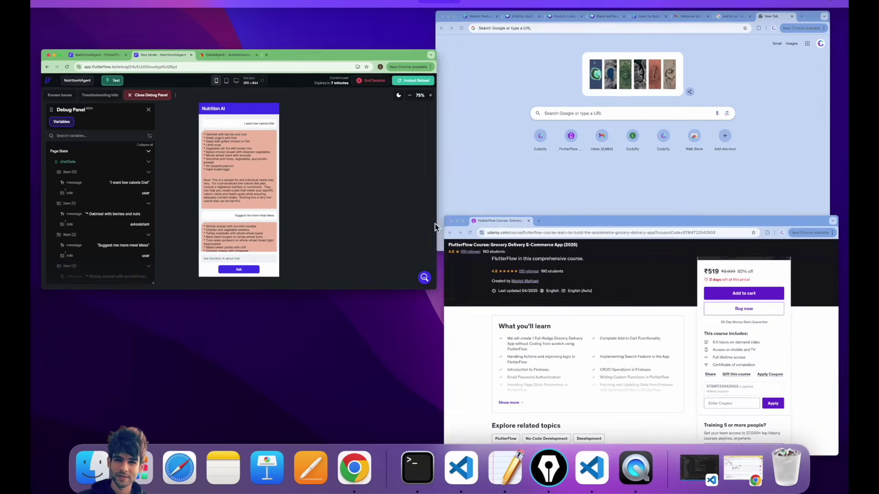
click(545, 256)
scroll(316, 257, up, 5)
scroll(316, 257, down, 20)
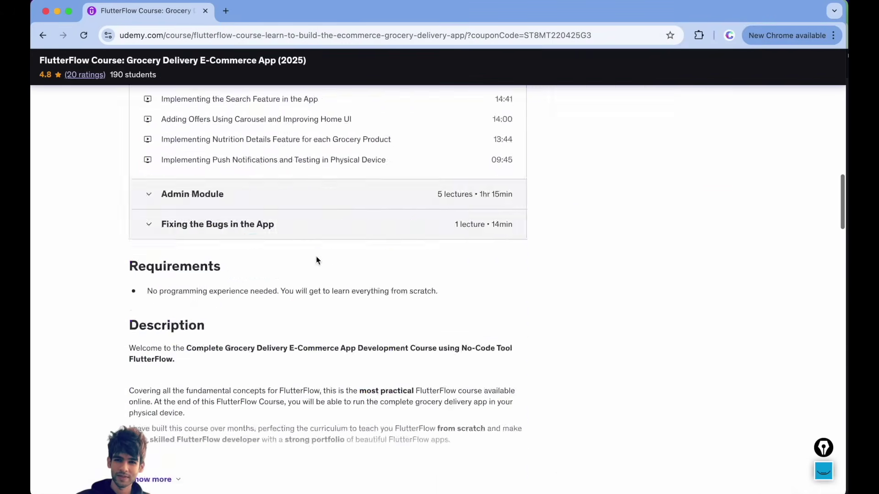
scroll(233, 174, down, 3)
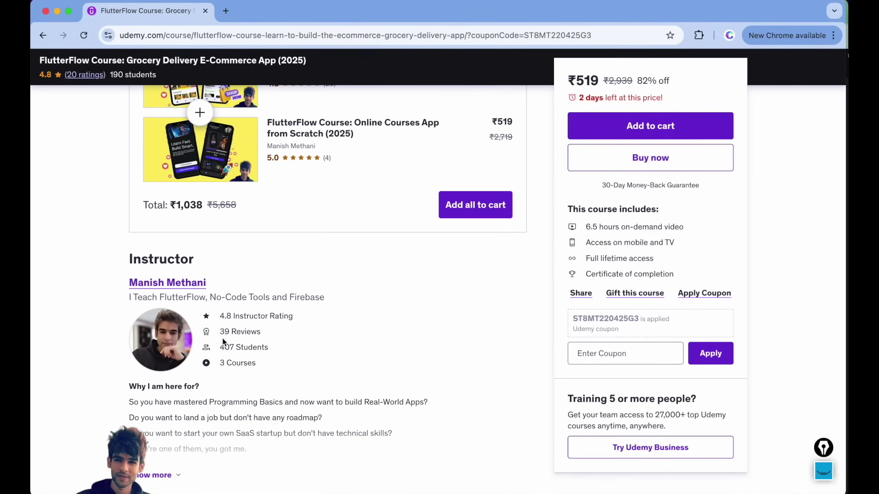
scroll(234, 316, down, 9)
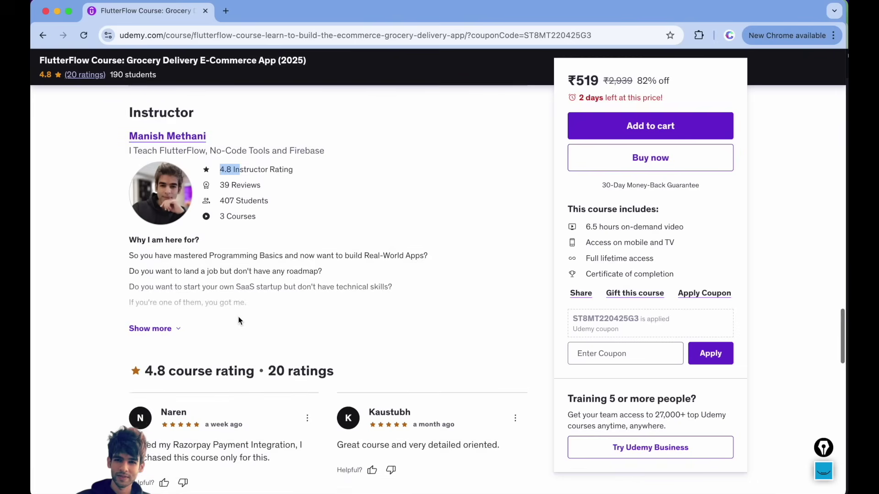
scroll(269, 271, up, 1)
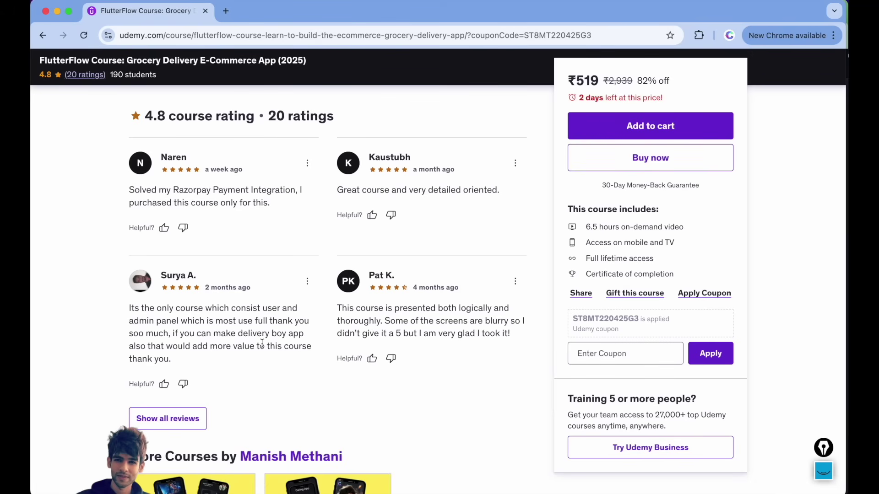
- Examine the instructor's other courses on the Grocery Delivery course page, and highlight this course's on-demand video length
scroll(267, 343, down, 6)
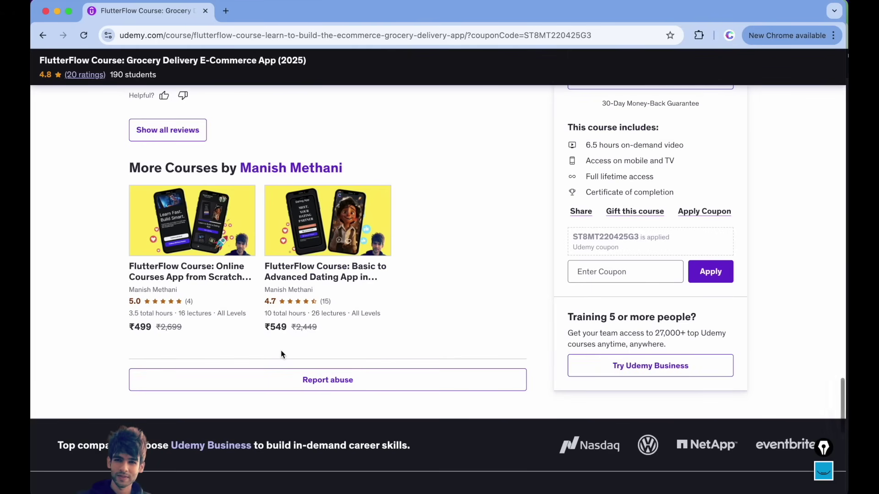
scroll(282, 354, up, 1)
scroll(282, 354, up, 1)
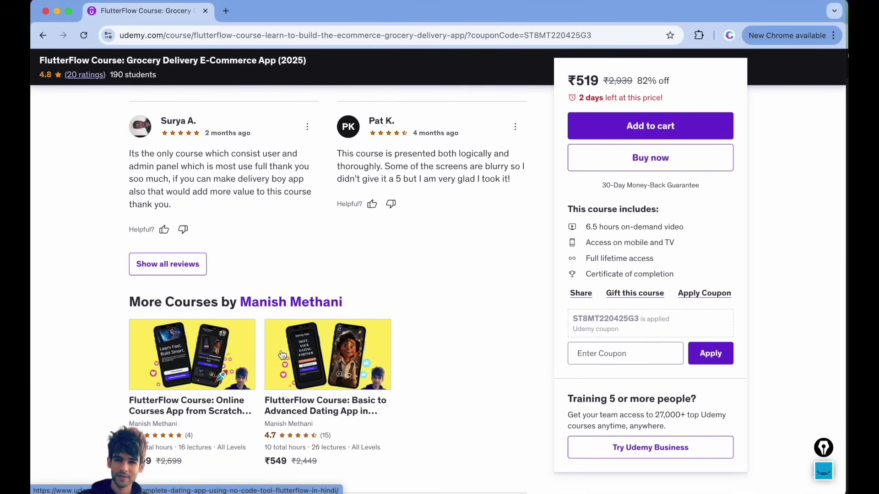
scroll(308, 341, up, 20)
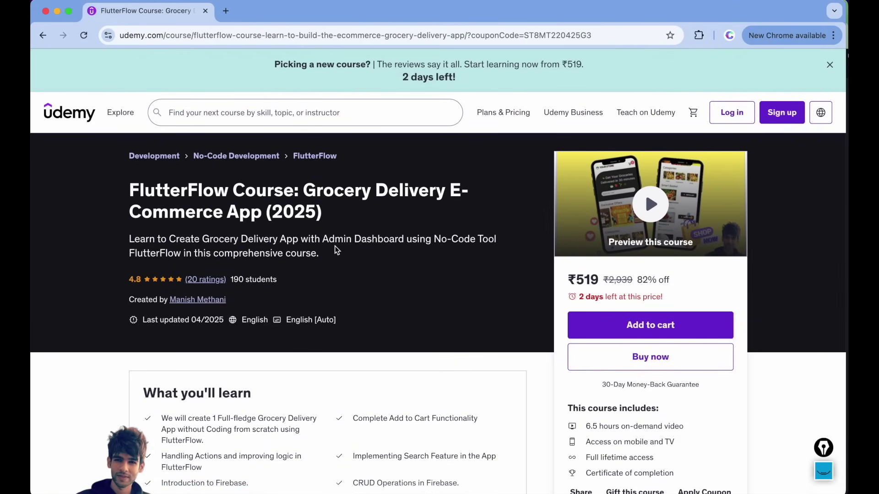
drag(584, 427, 626, 426)
- Open the "FlutterFlow Course: Online Courses App from Scratch (2025)" page from the frequently bought together courses and highlight its on-demand video length
scroll(462, 433, down, 15)
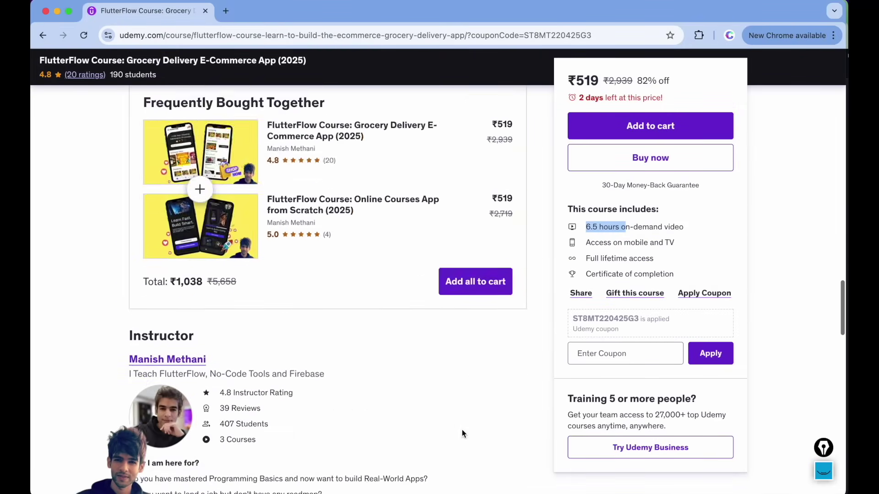
scroll(462, 434, up, 6)
scroll(462, 433, down, 3)
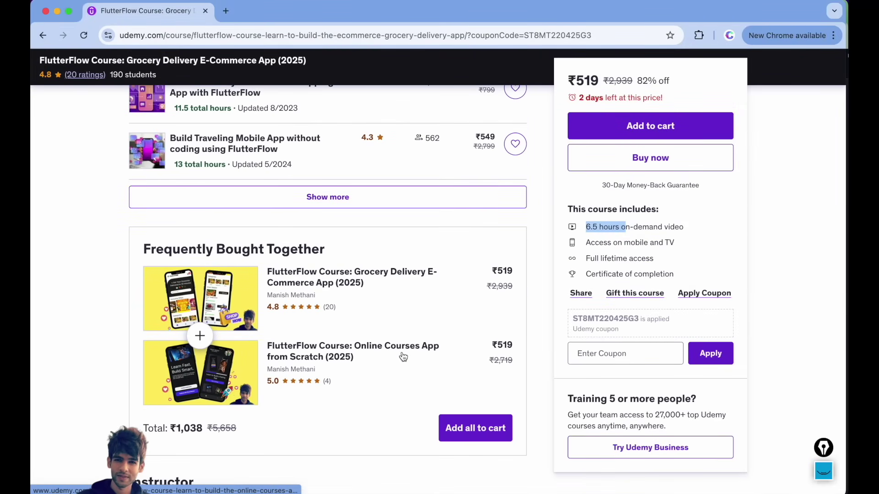
click(343, 361)
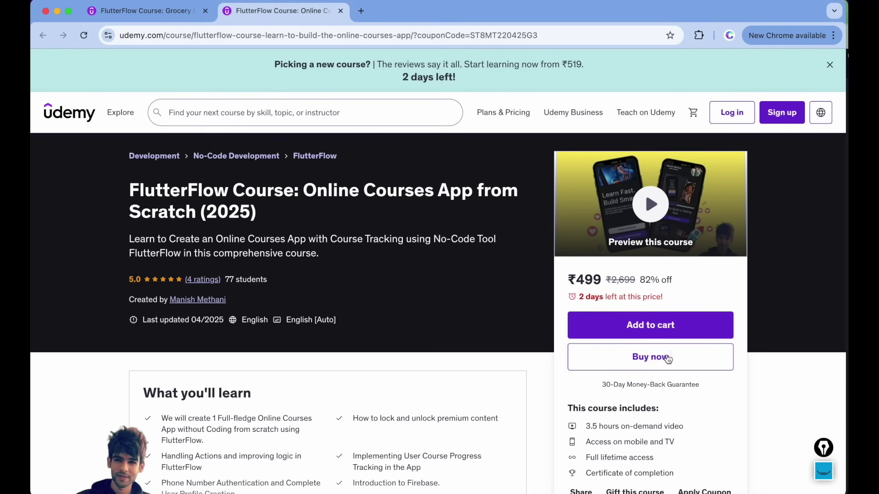
drag(586, 426, 608, 426)
- Open the instructor's "FlutterFlow Course: Basic to Advanced Dating App in Hindi" page and highlight its on-demand video length
scroll(440, 438, down, 1)
scroll(440, 438, down, 10)
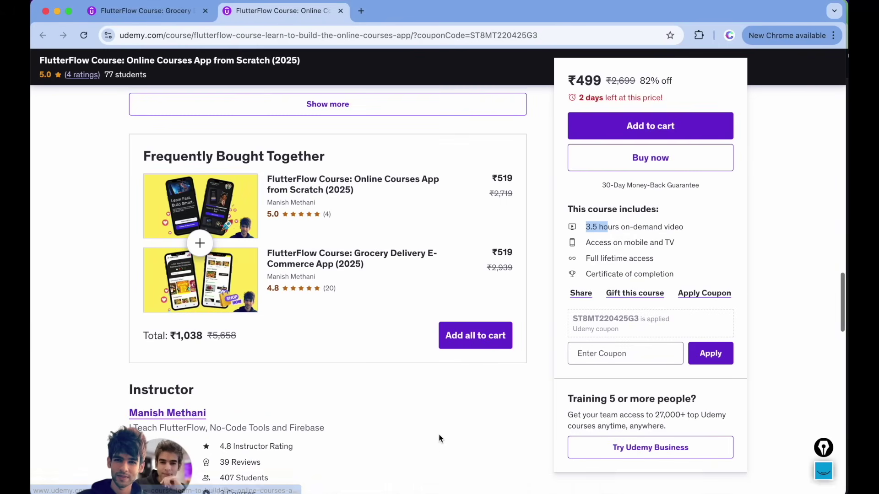
scroll(322, 339, down, 10)
click(324, 334)
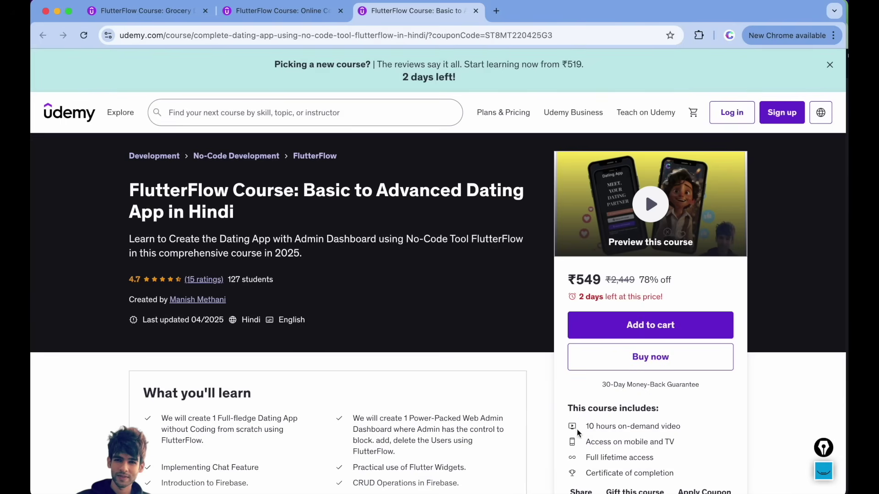
drag(585, 426, 604, 427)
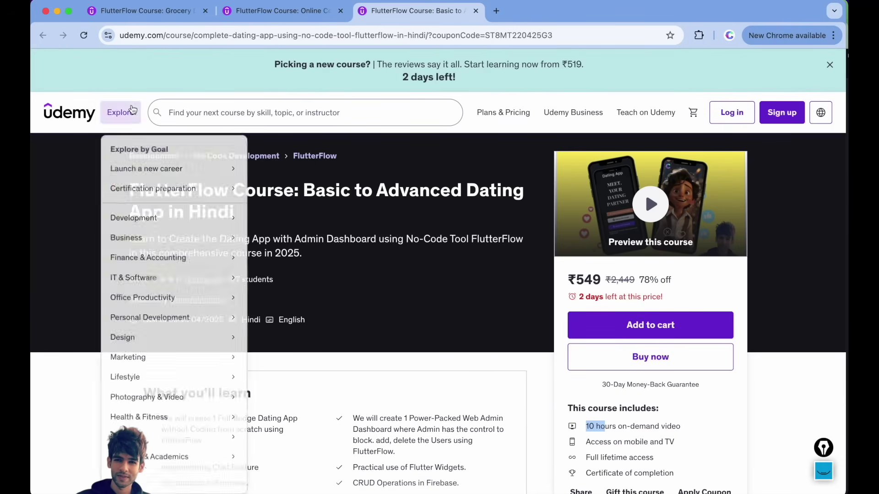